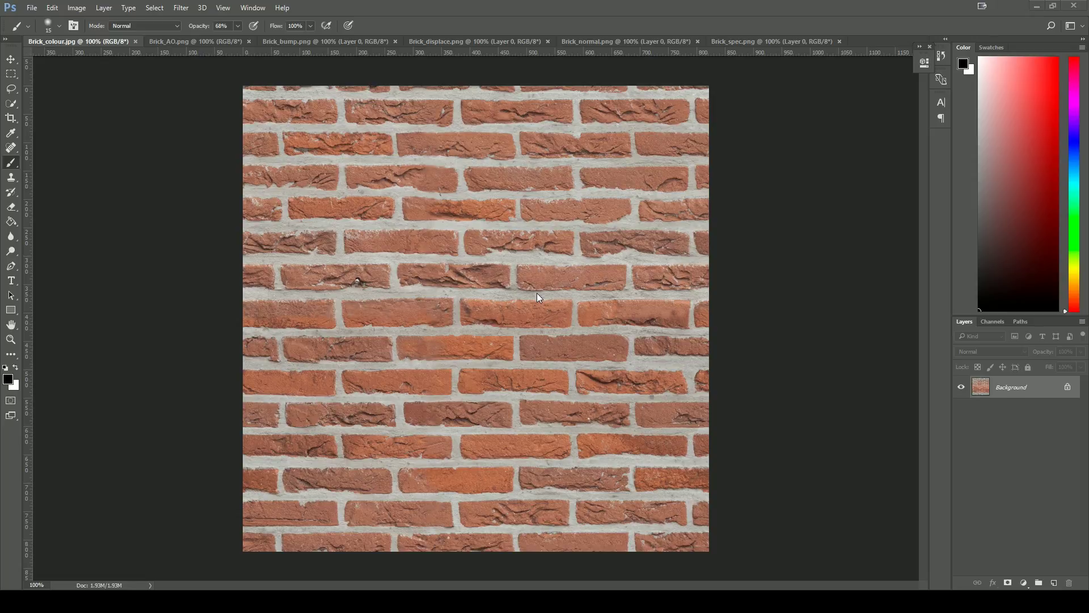
# Look through the brick AO, bump and displacement maps and return to the colour map
pyautogui.click(171, 41)
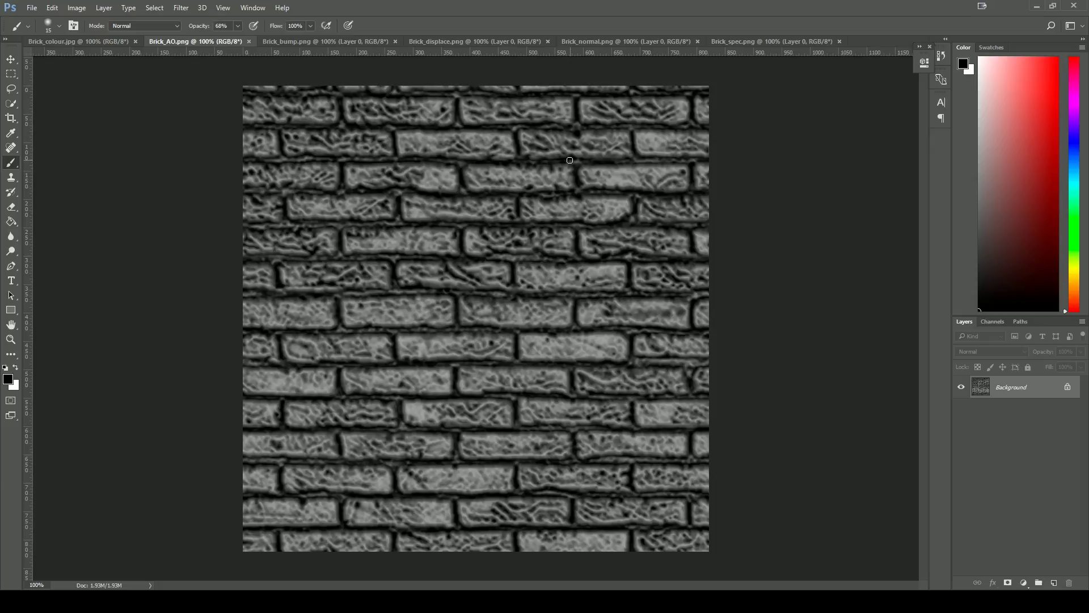
pyautogui.click(296, 40)
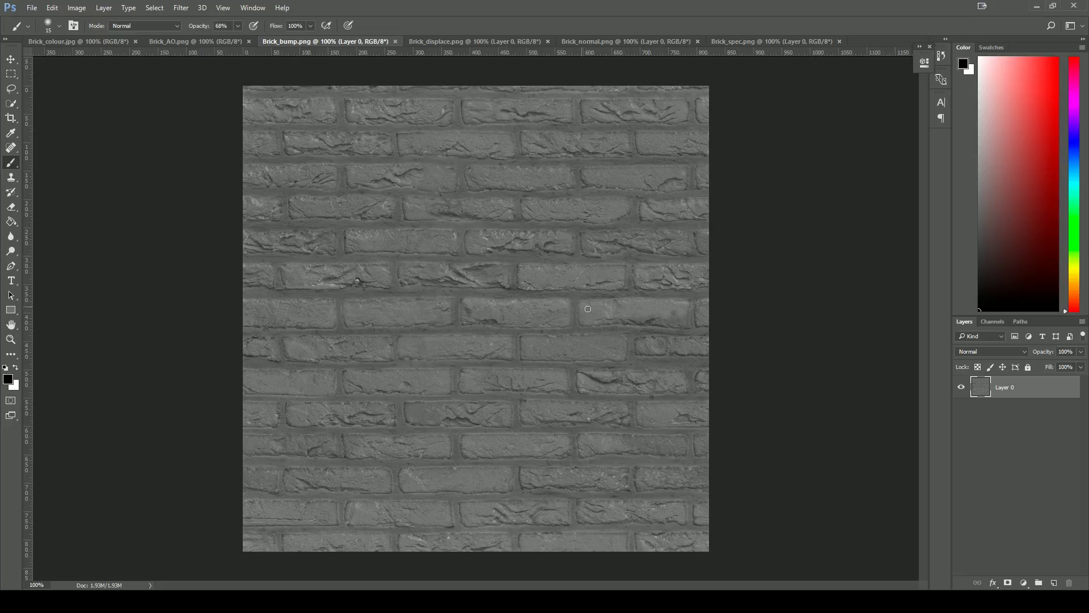
pyautogui.click(468, 41)
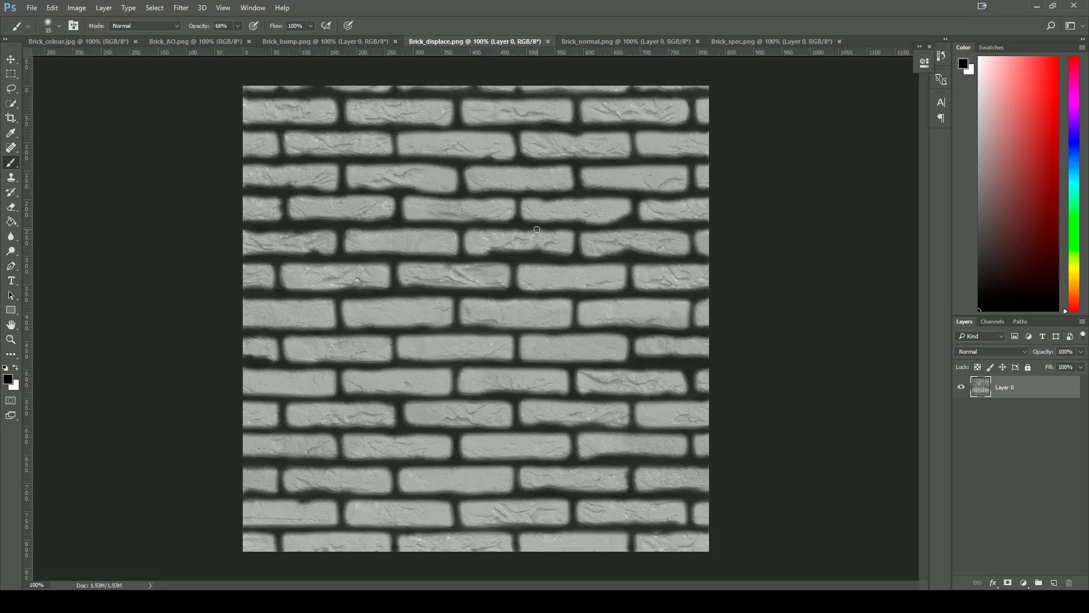
pyautogui.click(78, 42)
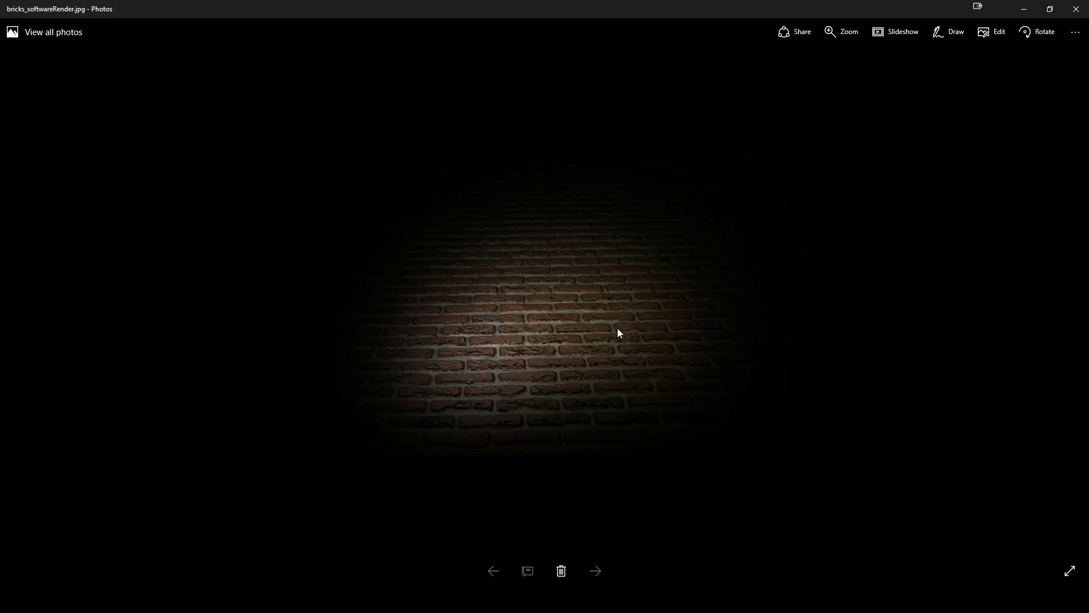
# Put away the bricks_softwareRender.jpg preview and compare the brick displacement, normal and bump maps in Photoshop
pyautogui.click(1024, 9)
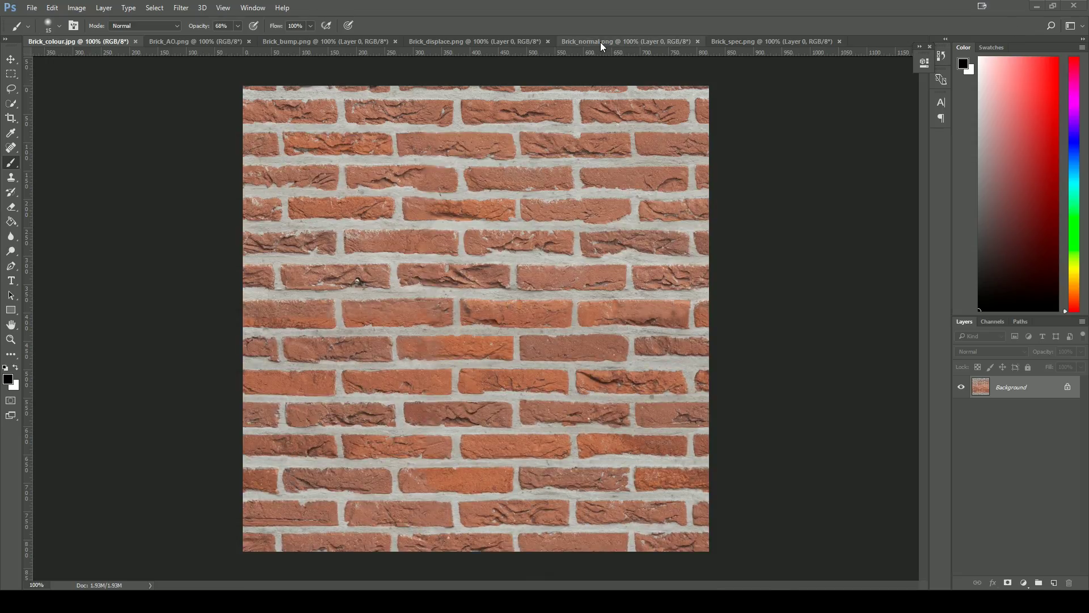
pyautogui.click(479, 41)
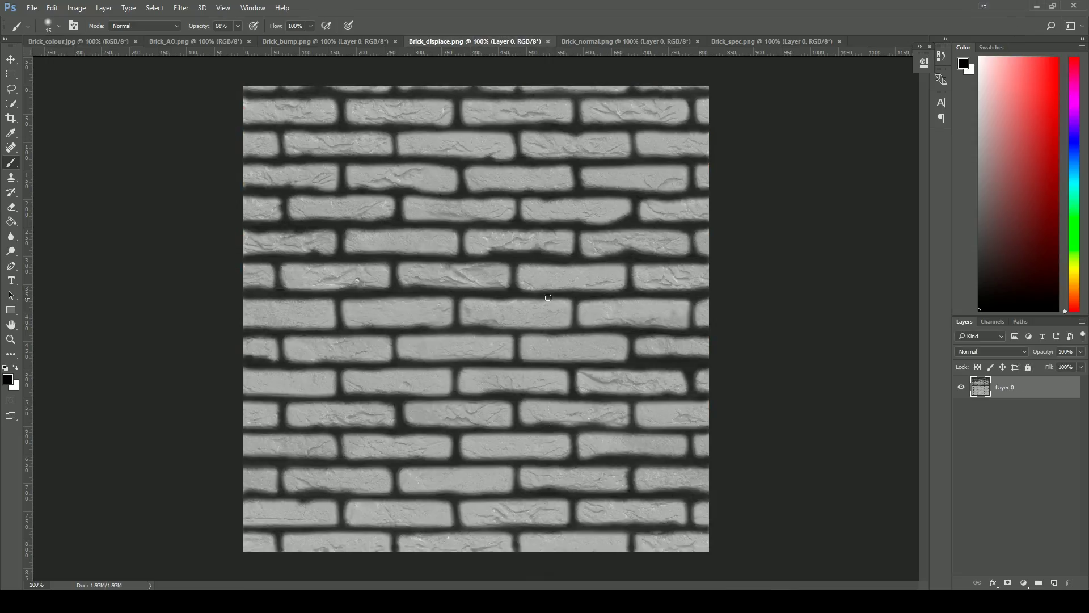
pyautogui.click(626, 41)
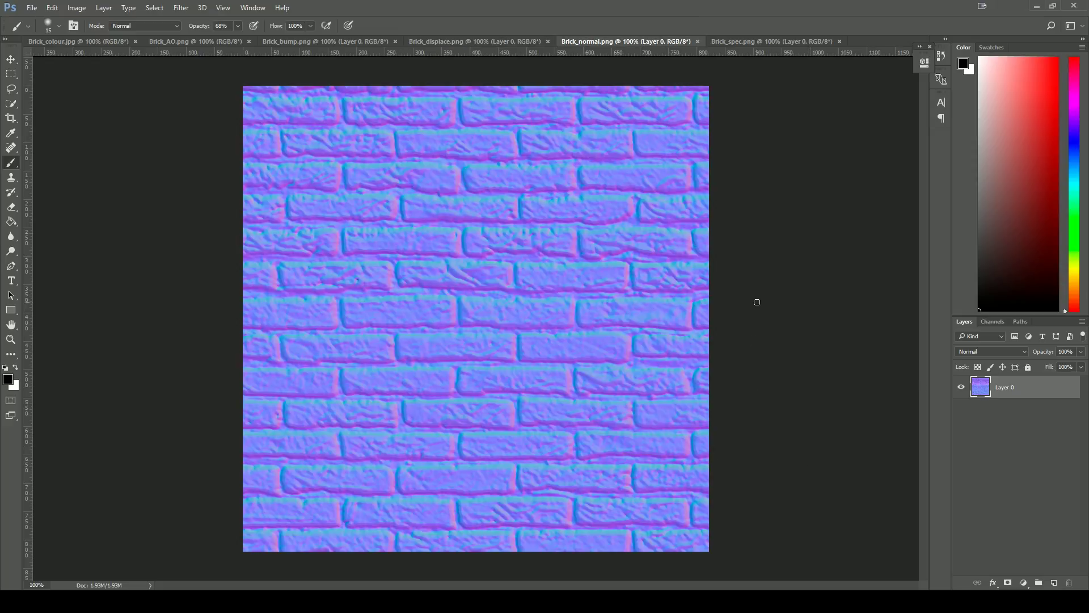
pyautogui.click(300, 44)
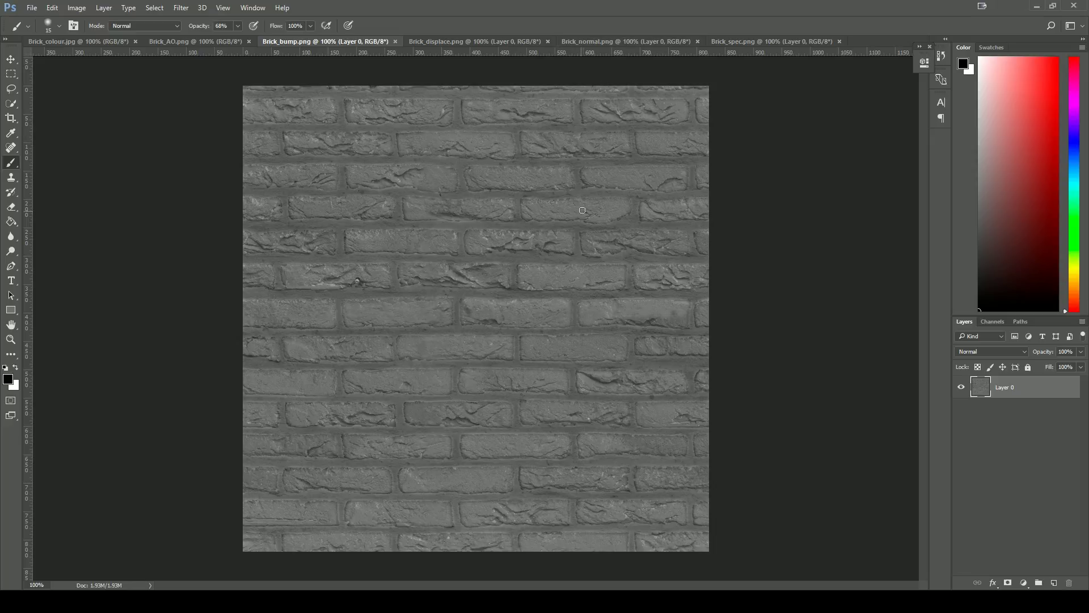
pyautogui.click(607, 43)
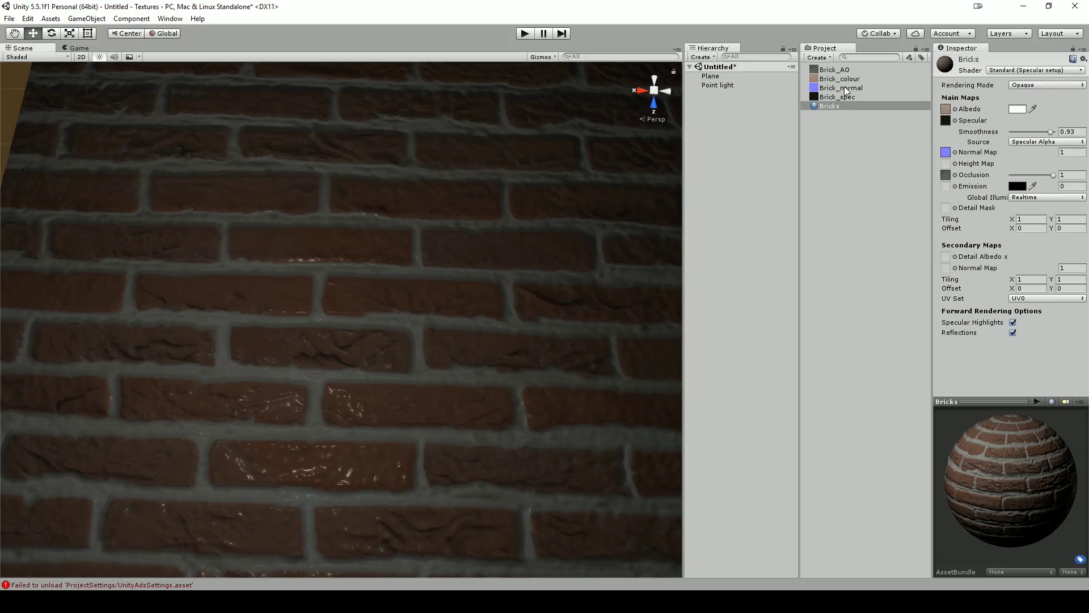
# In Unity, show the Brick_normal texture's import settings and examine the brick surface in the scene from steep and shallow angles
pyautogui.click(844, 89)
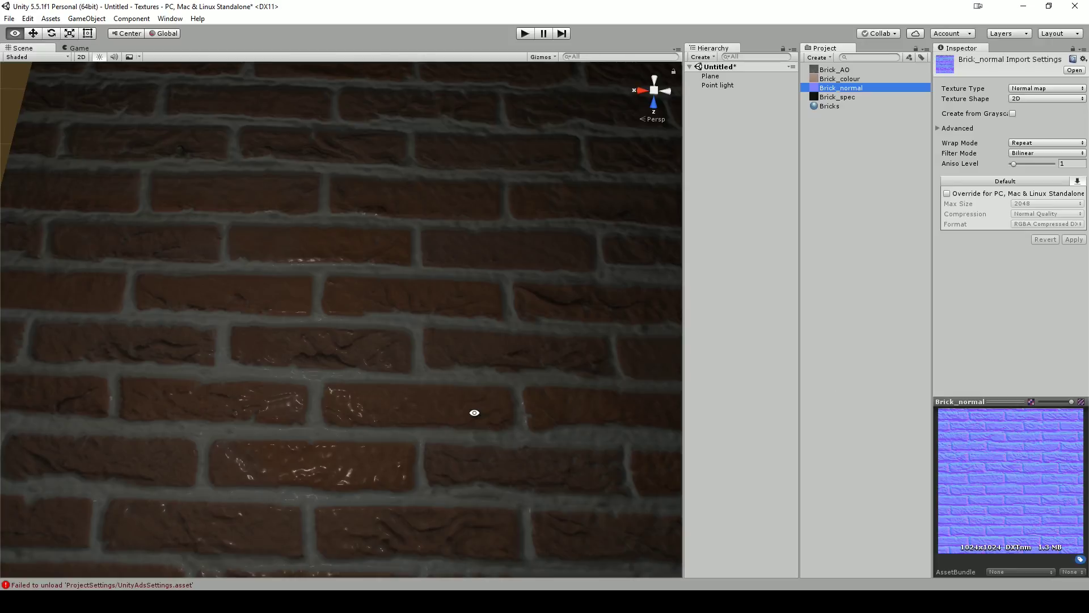
pyautogui.keyDown('alt'); pyautogui.moveTo(474, 413); pyautogui.dragTo(482, 430); pyautogui.keyUp('alt')
pyautogui.keyDown('alt'); pyautogui.moveTo(481, 431); pyautogui.dragTo(557, 454, button='right'); pyautogui.keyUp('alt')
pyautogui.keyDown('alt'); pyautogui.moveTo(557, 453); pyautogui.dragTo(555, 554); pyautogui.keyUp('alt')
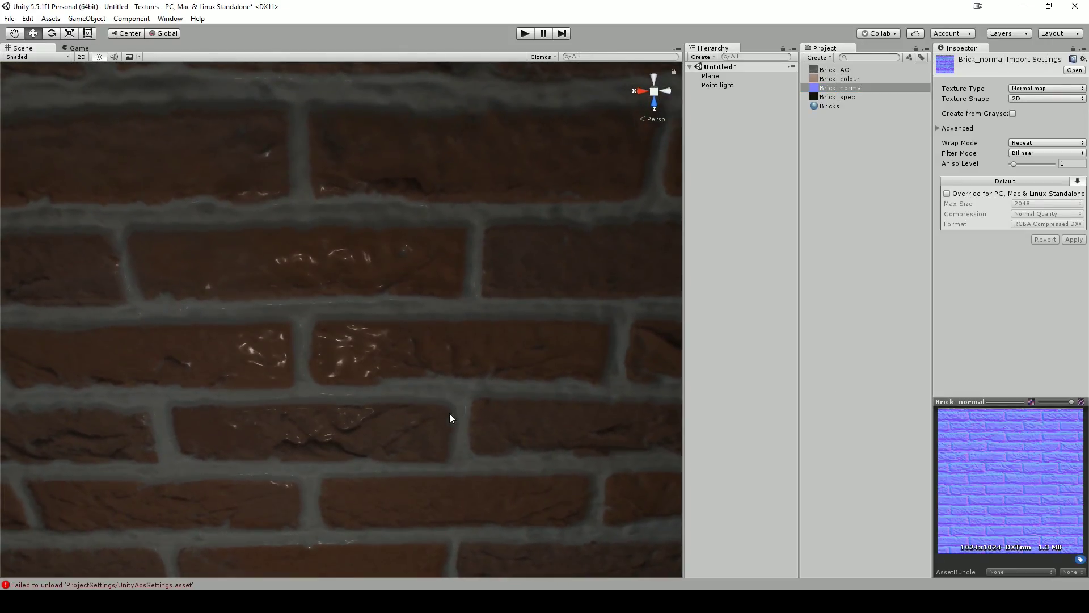
pyautogui.keyDown('alt'); pyautogui.moveTo(479, 418); pyautogui.dragTo(474, 286); pyautogui.keyUp('alt')
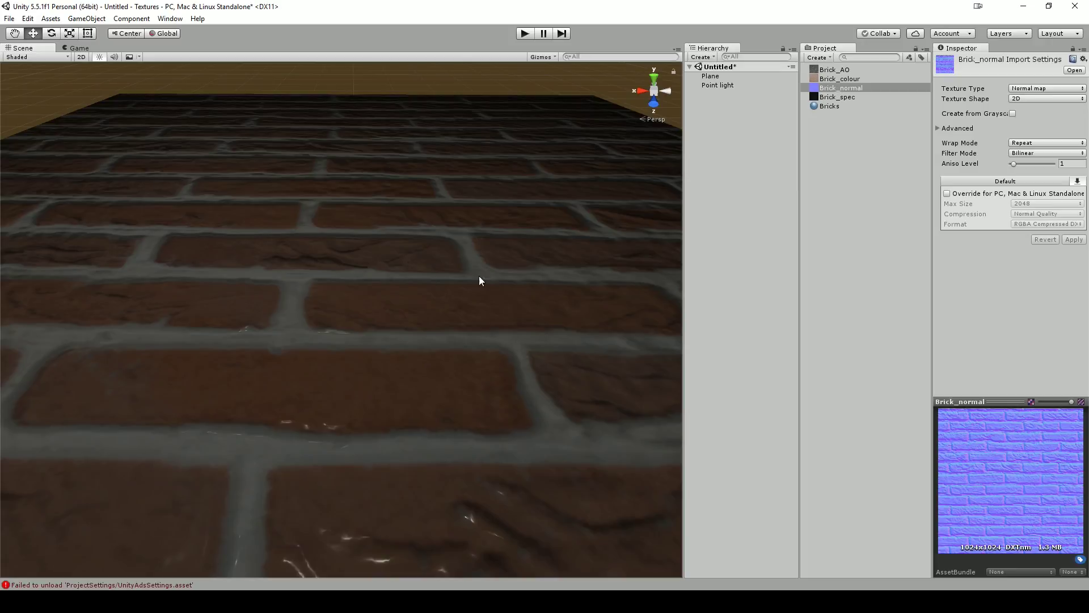
pyautogui.keyDown('alt'); pyautogui.moveTo(472, 234); pyautogui.dragTo(384, 287); pyautogui.keyUp('alt')
# Select the brick plane to show its outline, deselect it and inspect the highlights on its bricks close up
pyautogui.click(399, 276)
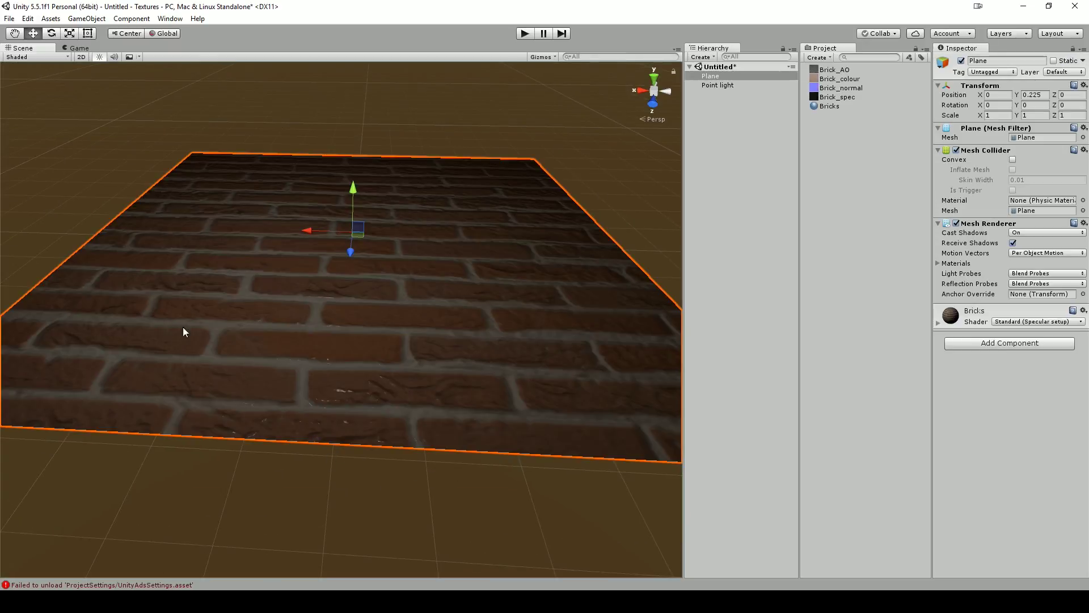
pyautogui.click(410, 497)
pyautogui.keyDown('alt'); pyautogui.moveTo(304, 287); pyautogui.dragTo(561, 233); pyautogui.keyUp('alt')
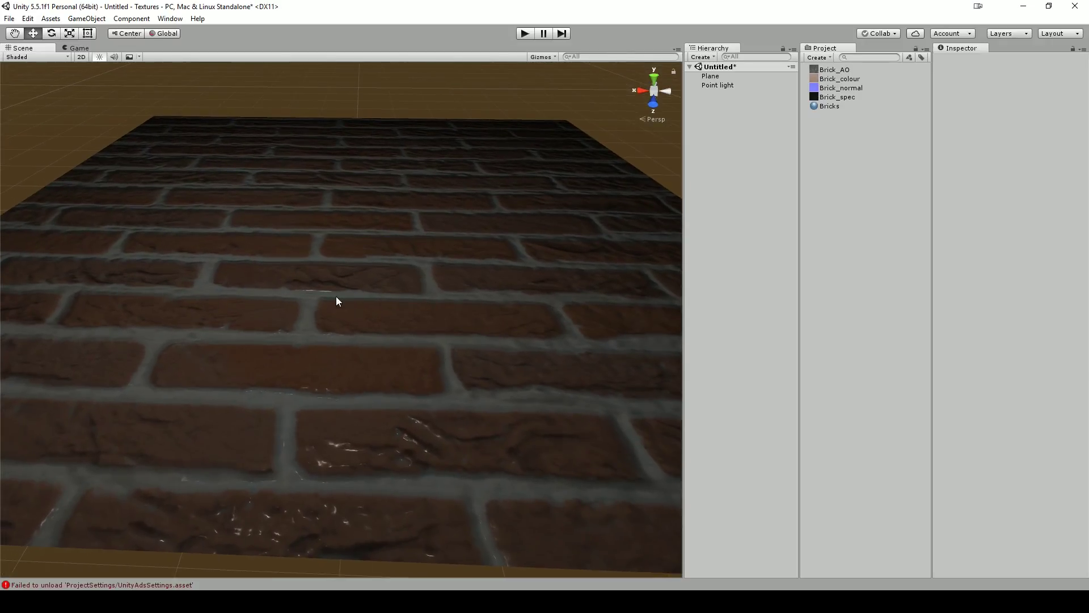
pyautogui.keyDown('alt'); pyautogui.moveTo(440, 325); pyautogui.dragTo(499, 516); pyautogui.keyUp('alt')
pyautogui.keyDown('alt'); pyautogui.moveTo(475, 376); pyautogui.dragTo(447, 300); pyautogui.keyUp('alt')
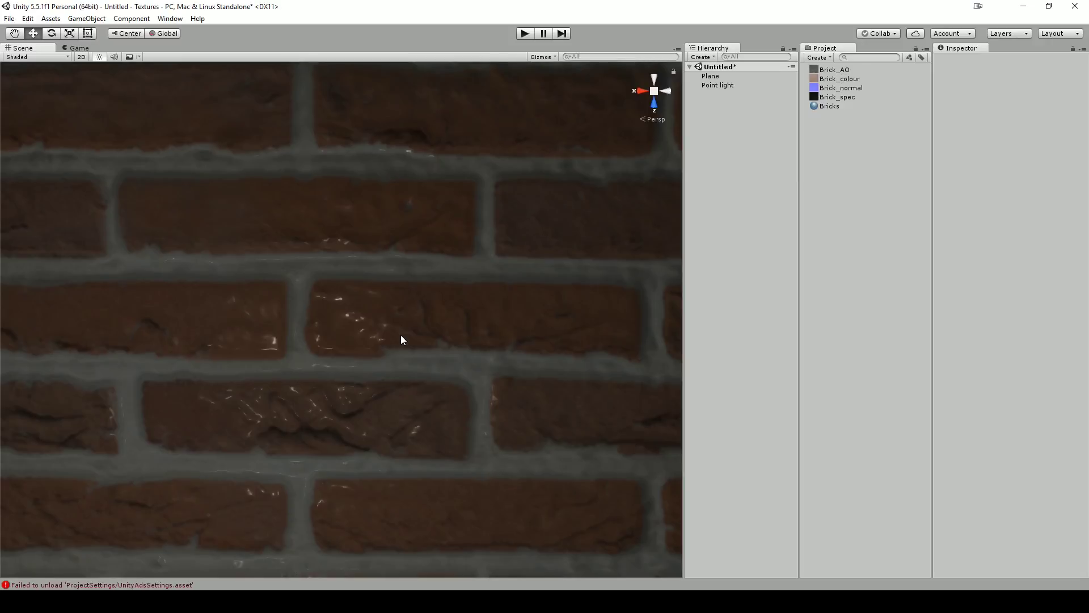
# Set the Bricks material's Smoothness to 0.89 and check the highlights on the brick plane
pyautogui.click(829, 98)
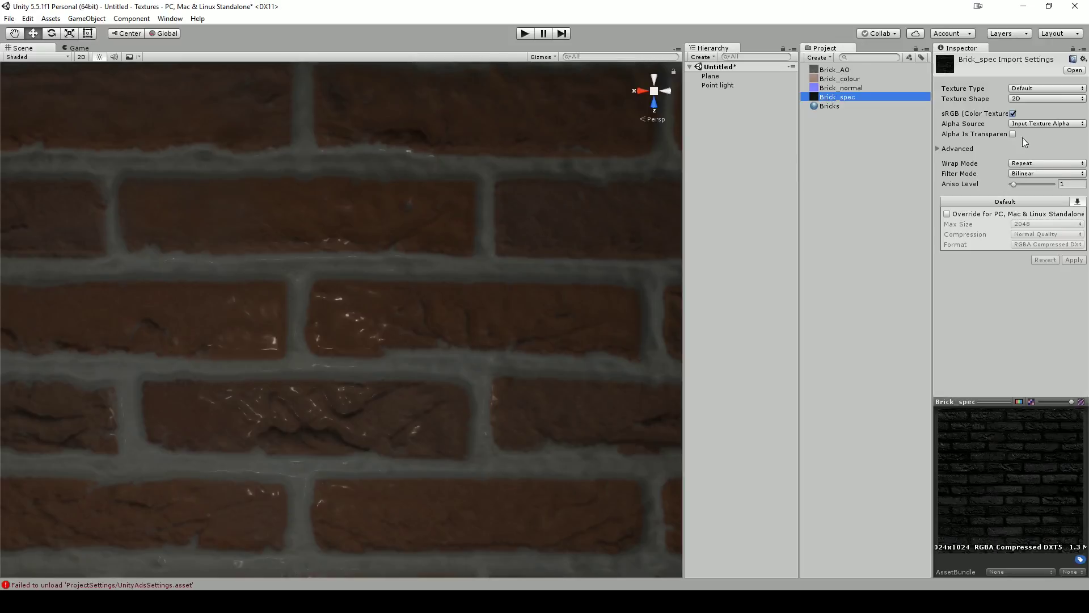
pyautogui.click(835, 108)
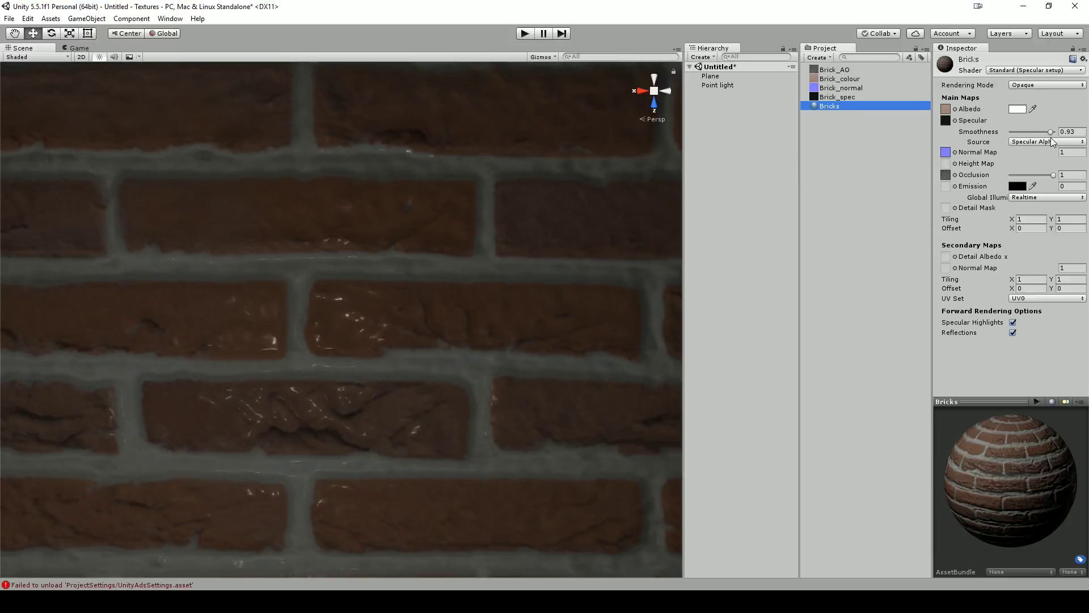
pyautogui.moveTo(1053, 135); pyautogui.dragTo(1050, 134)
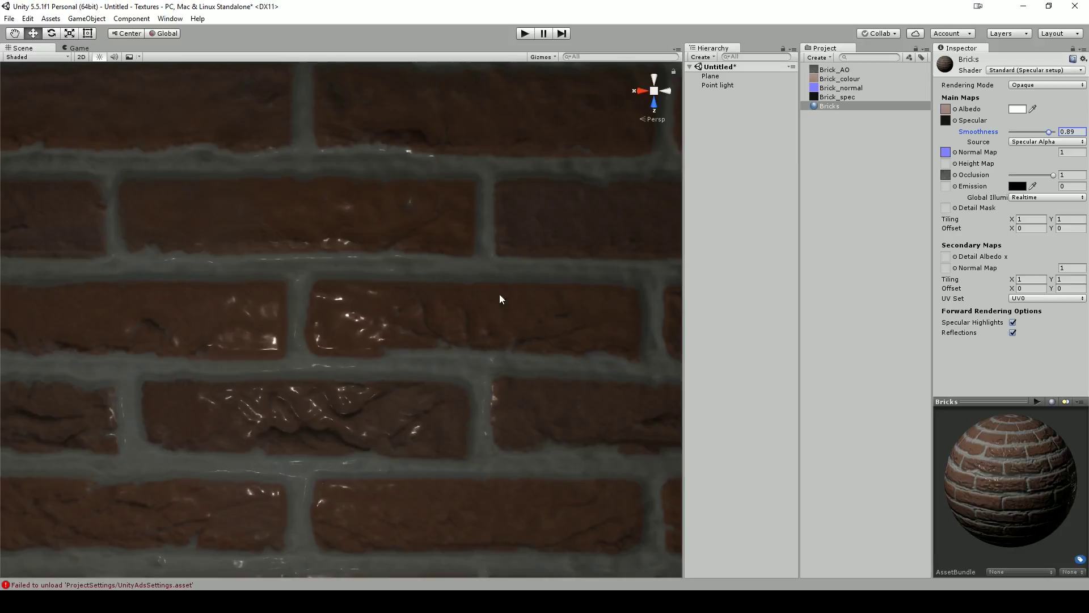
pyautogui.keyDown('alt'); pyautogui.moveTo(499, 432); pyautogui.dragTo(404, 422, button='right'); pyautogui.keyUp('alt')
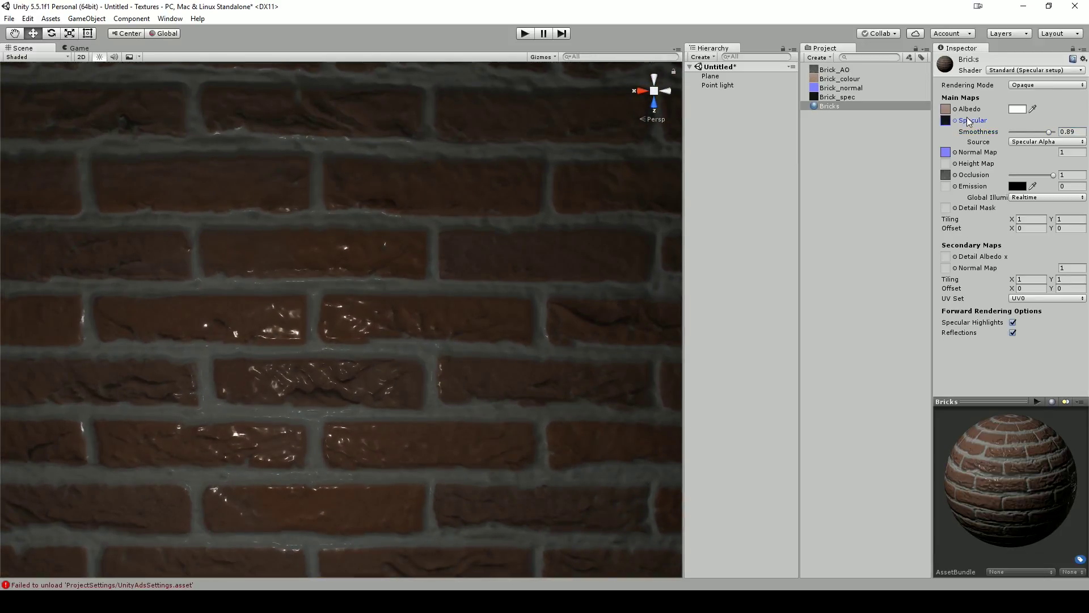
# Locate the specular texture used by the Bricks material and view Brick_spec.png in Photoshop
pyautogui.click(947, 121)
pyautogui.click(826, 97)
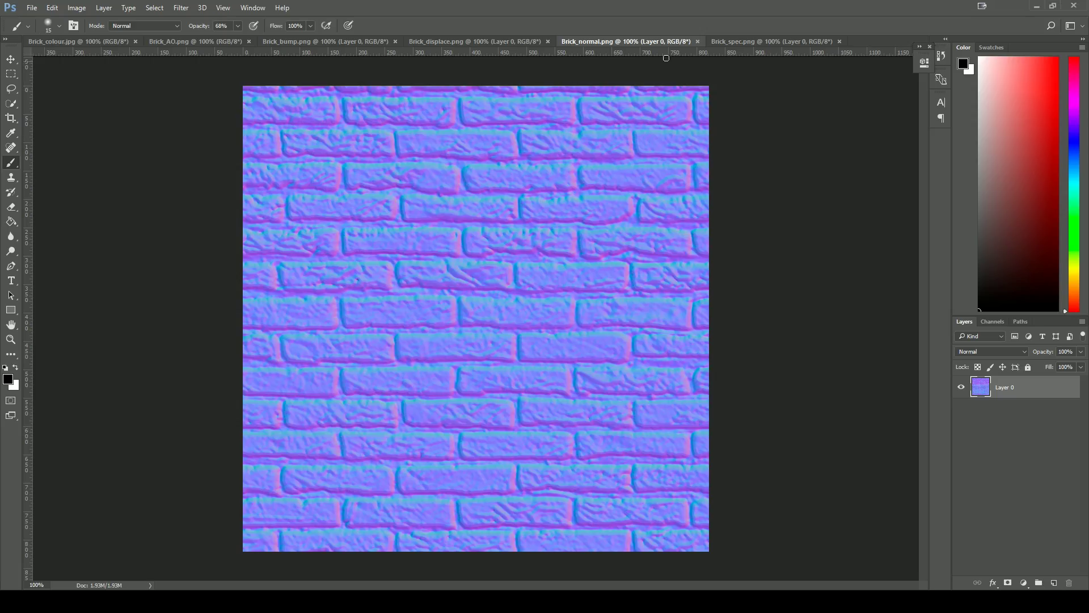
pyautogui.click(748, 42)
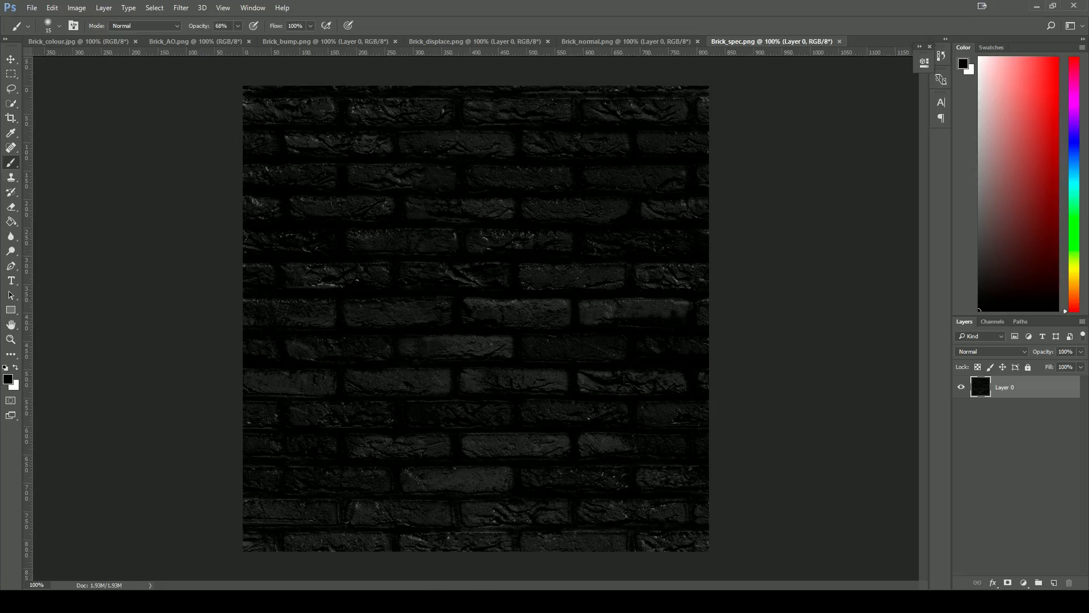
# Switch to Maya, deselect the plane and look over its untextured surface in the perspective view
pyautogui.moveTo(487, 601)
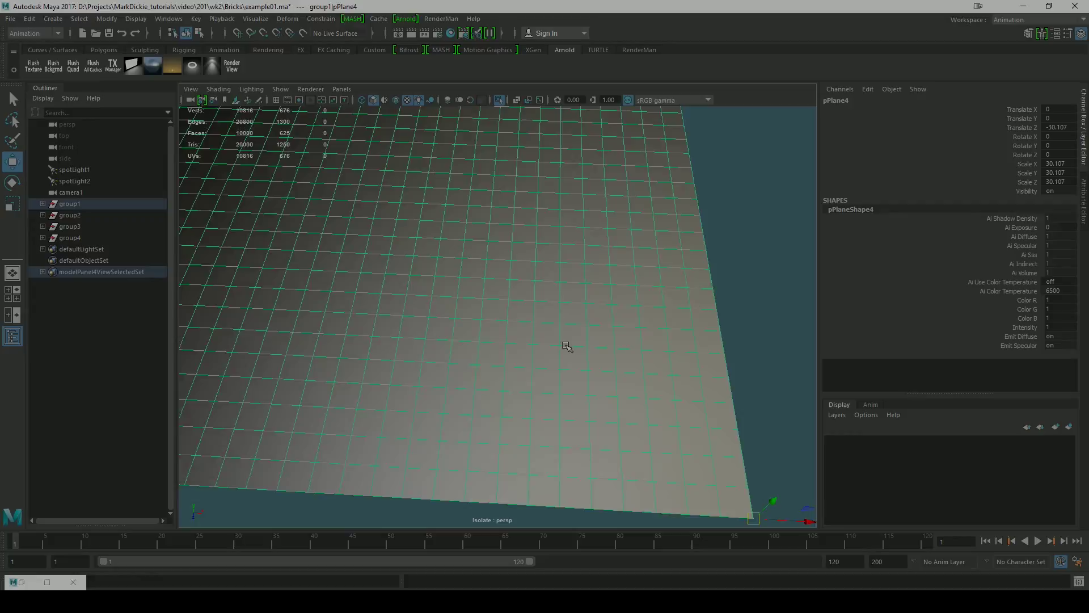
pyautogui.scroll(-3, 561, 335)
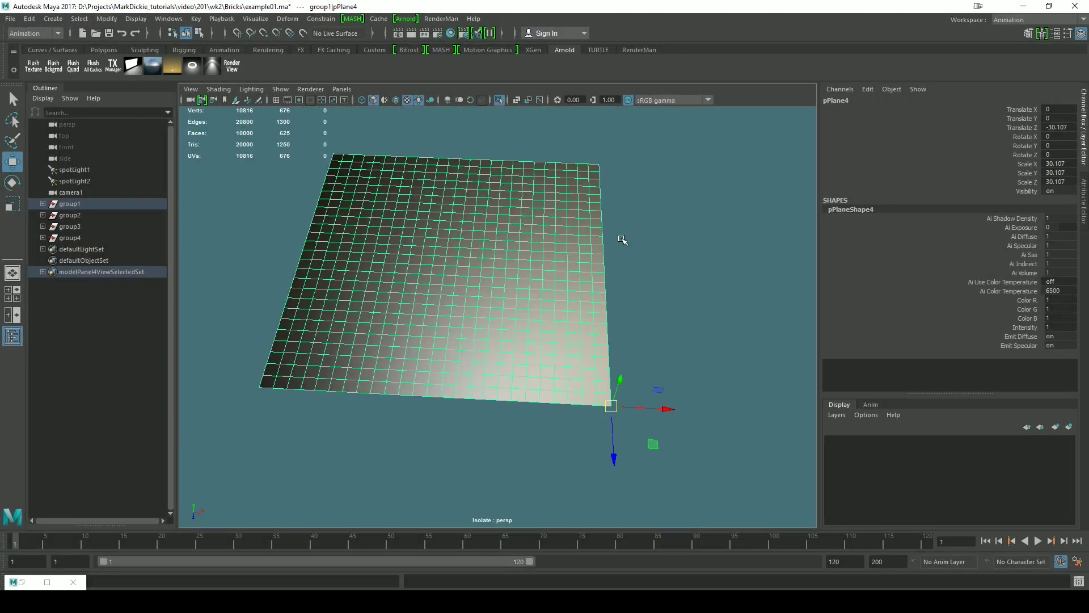
pyautogui.scroll(3, 626, 238)
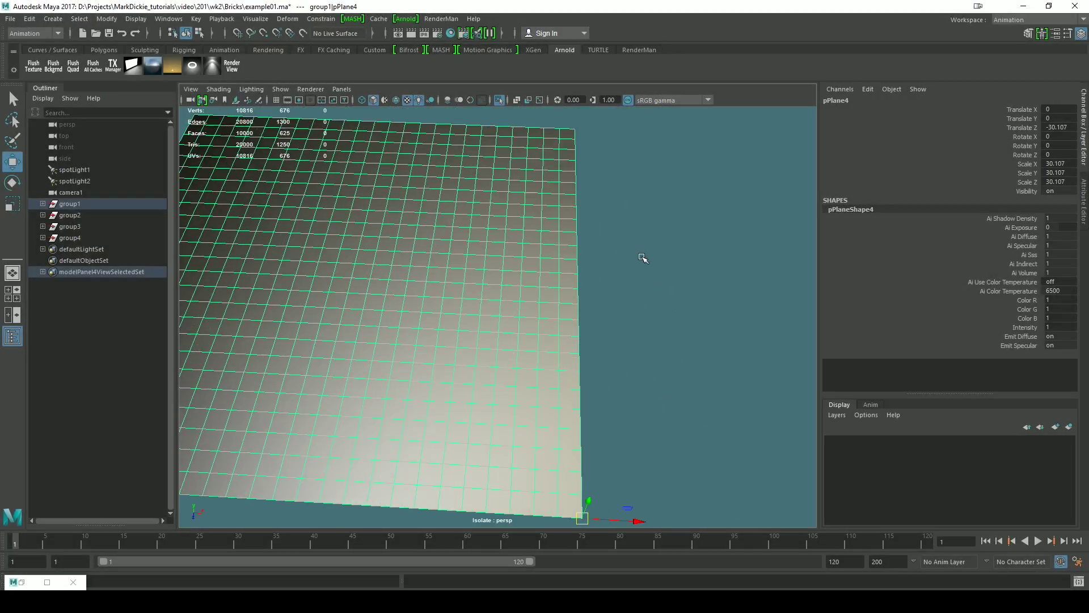
pyautogui.click(643, 258)
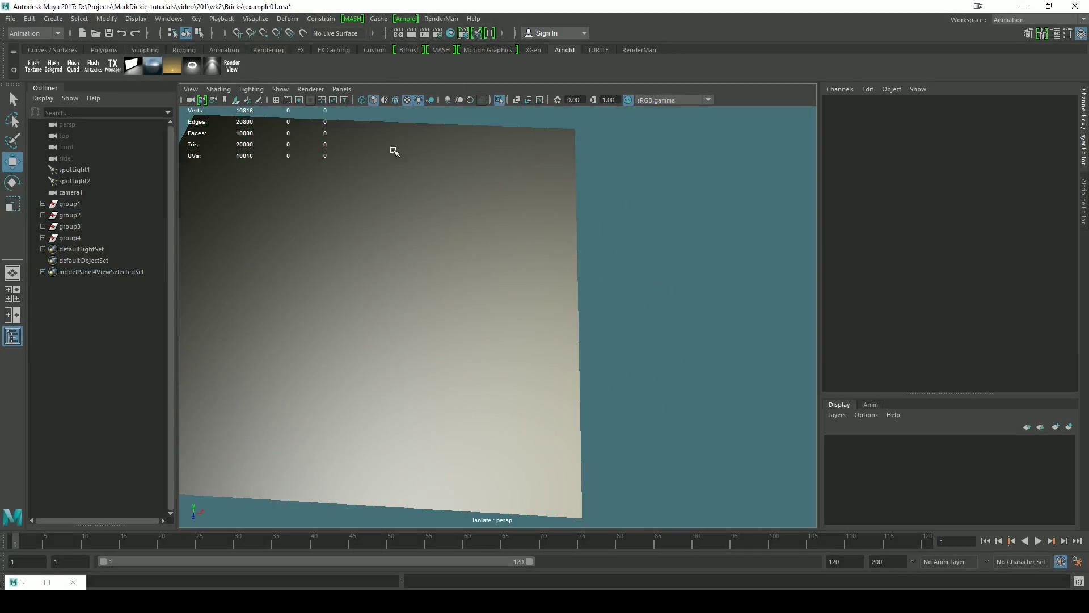
pyautogui.scroll(2, 661, 299)
pyautogui.scroll(-3, 665, 301)
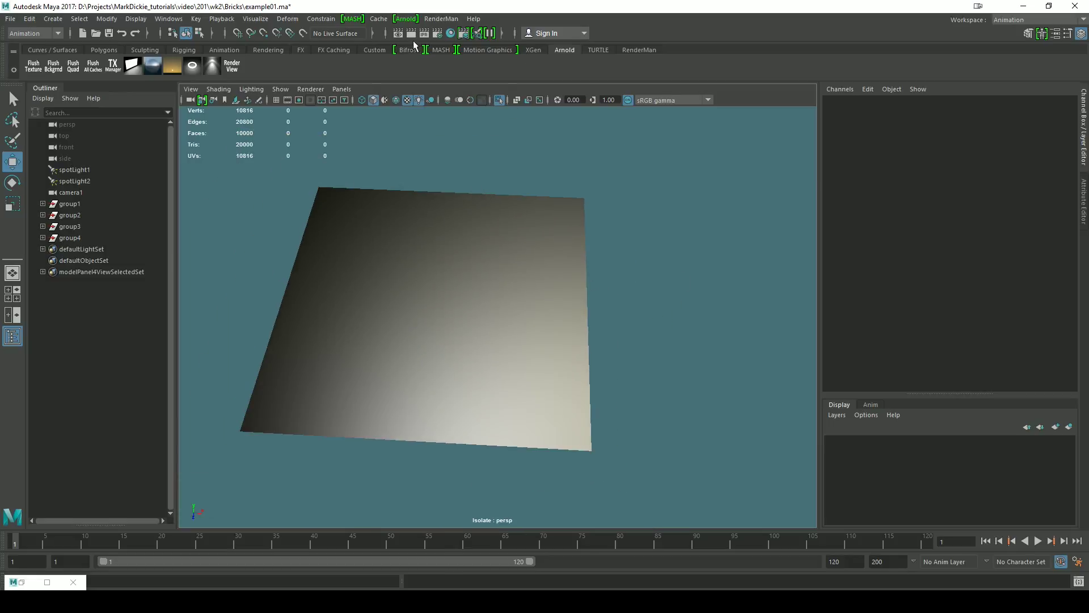
# Open the Hypershade and delete the blinn2 material and its shading group blinn2SG
pyautogui.click(22, 585)
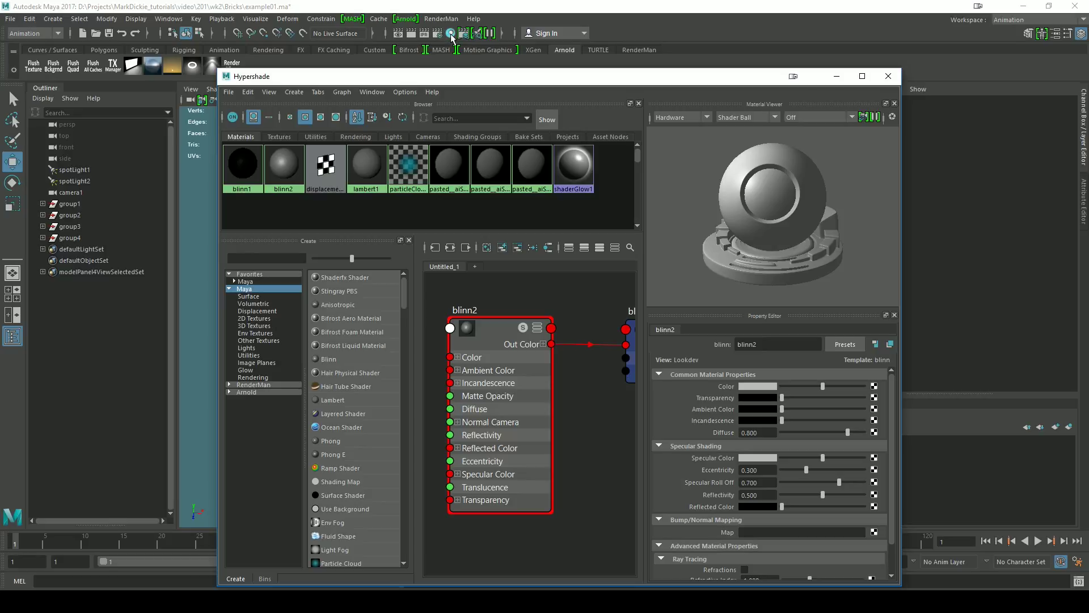
pyautogui.moveTo(341, 76); pyautogui.dragTo(366, 76)
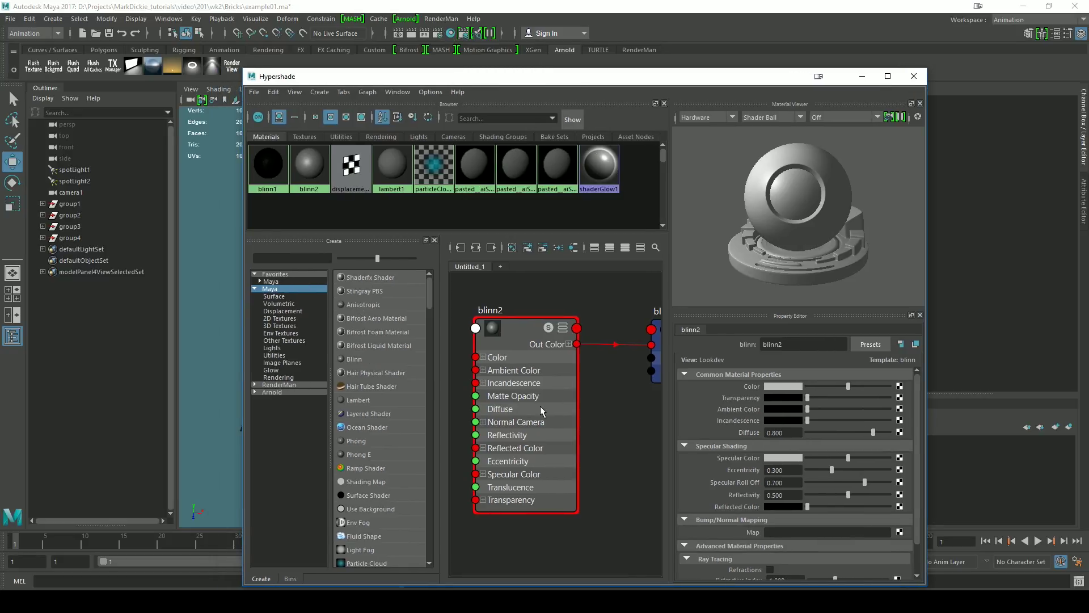
pyautogui.scroll(-3, 540, 407)
pyautogui.scroll(2, 563, 411)
pyautogui.scroll(-3, 573, 410)
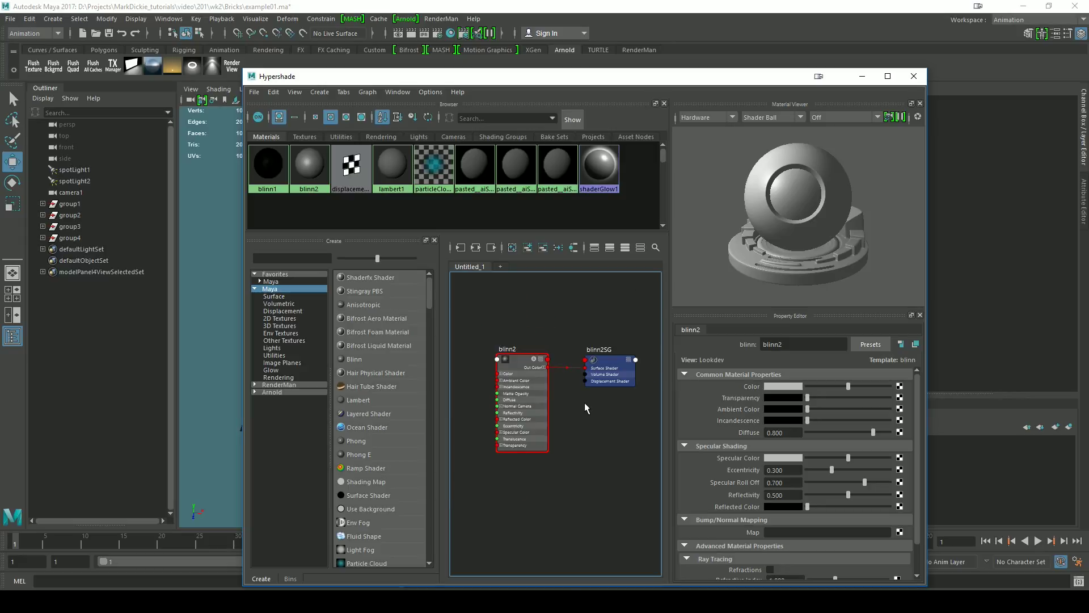
pyautogui.scroll(1, 586, 408)
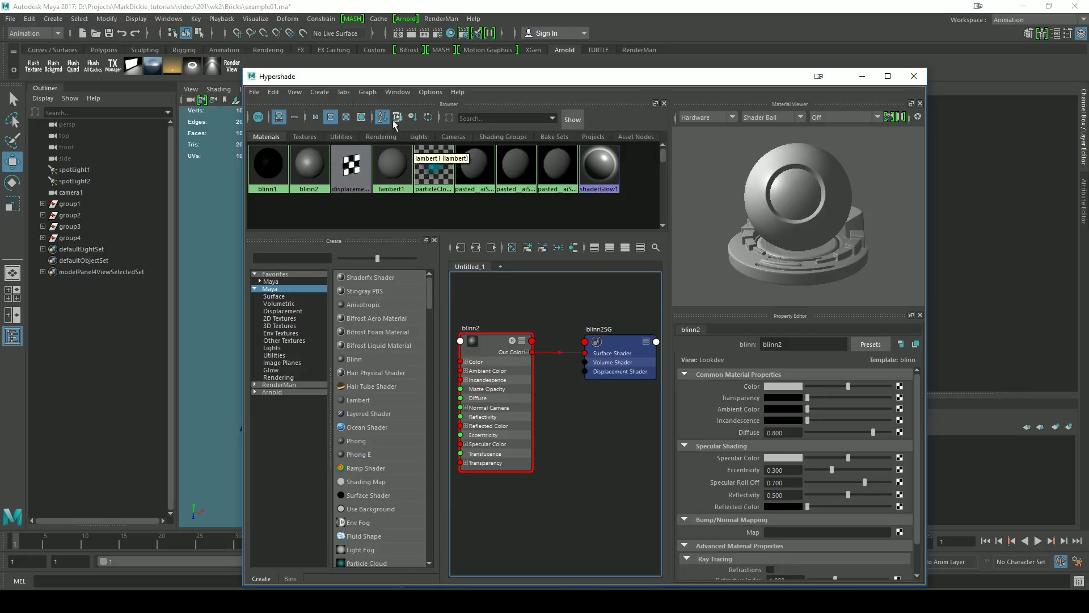
pyautogui.press('Delete')
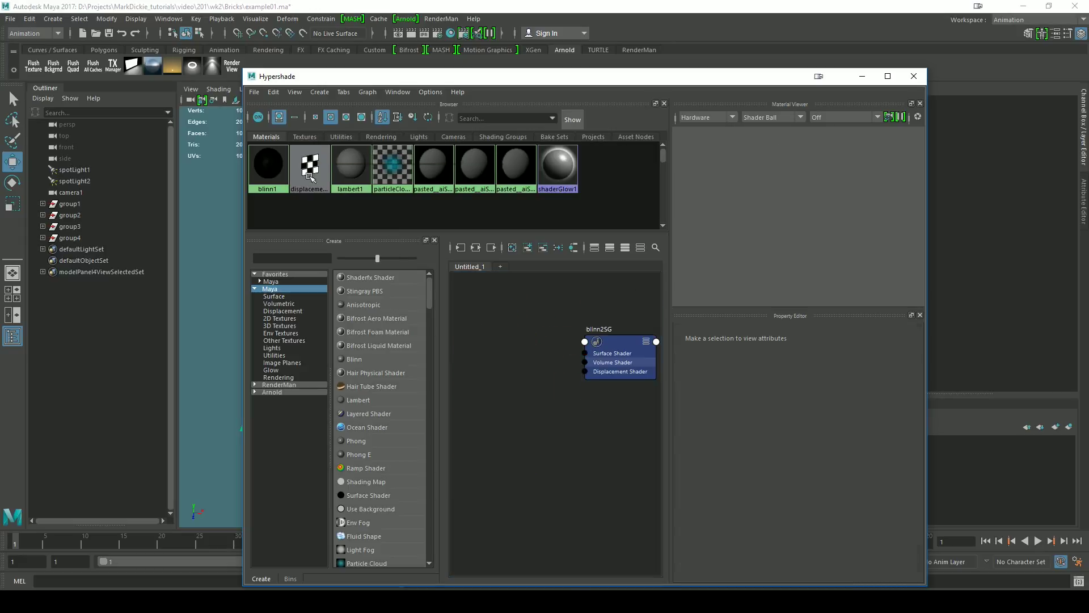
pyautogui.click(589, 335)
pyautogui.press('Delete')
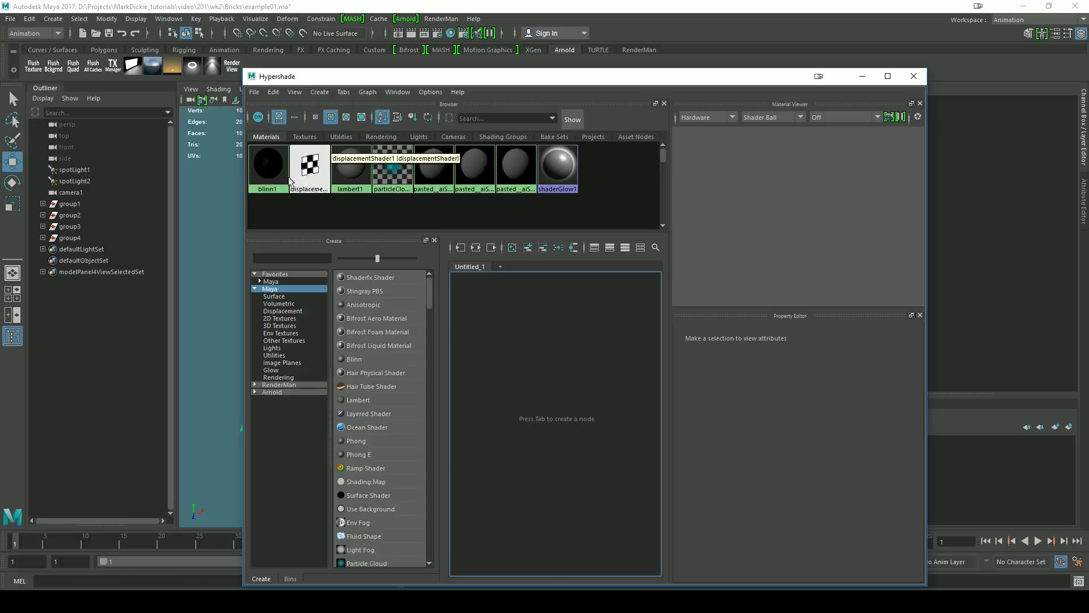
# Graph the blinn1 material's network, examine its connected texture nodes and clear the graph
pyautogui.rightClick(268, 167)
pyautogui.click(265, 202)
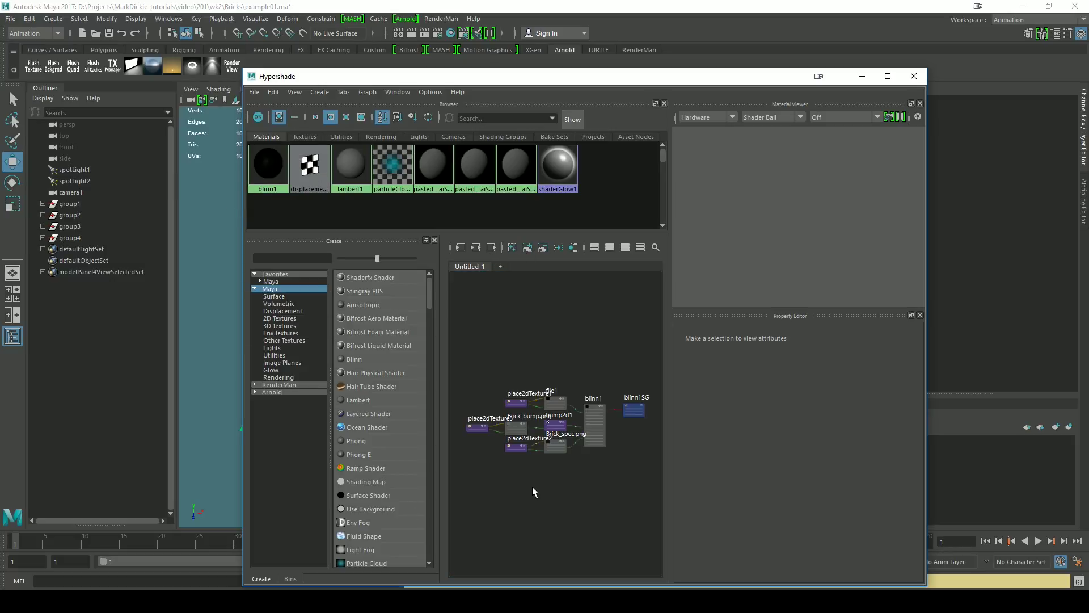
pyautogui.scroll(3, 545, 480)
pyautogui.scroll(-3, 562, 441)
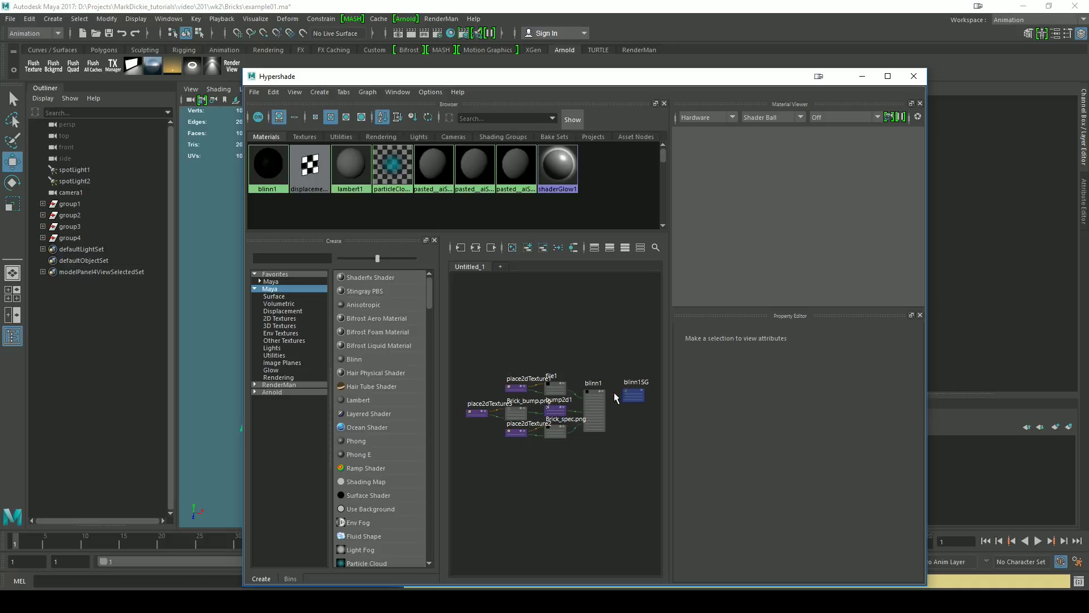
pyautogui.click(512, 248)
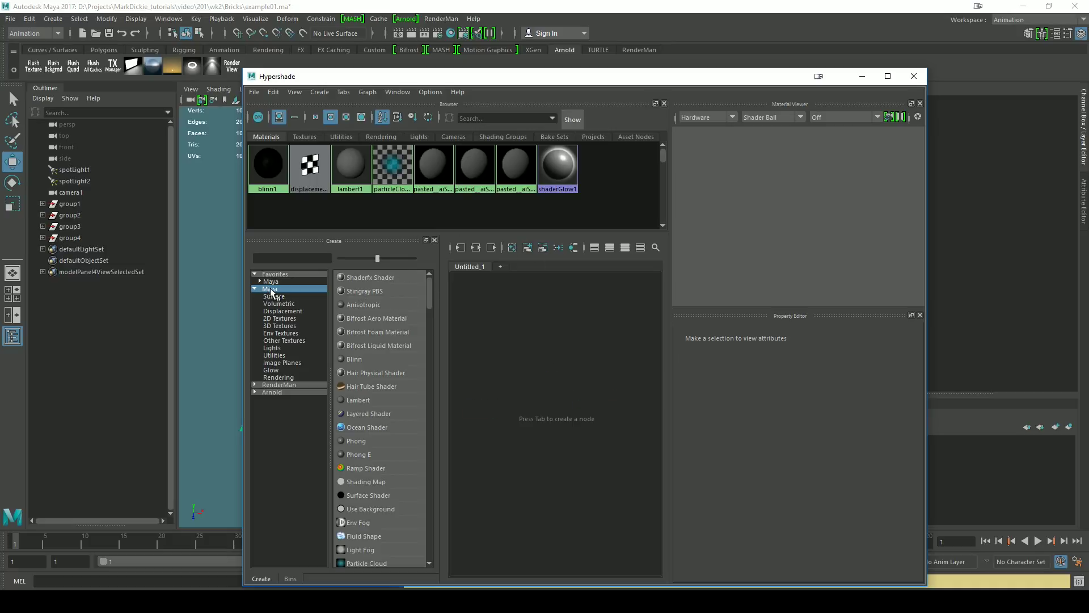
# Look through the RenderMan and Arnold node lists in the Hypershade and create an Arnold aiStandard material
pyautogui.click(287, 385)
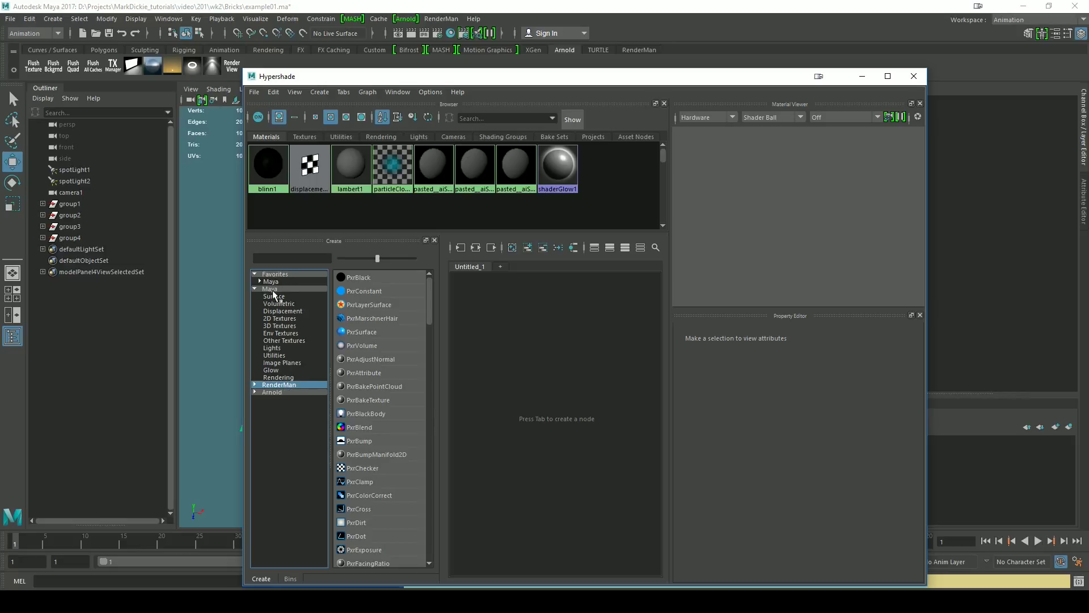
pyautogui.click(273, 393)
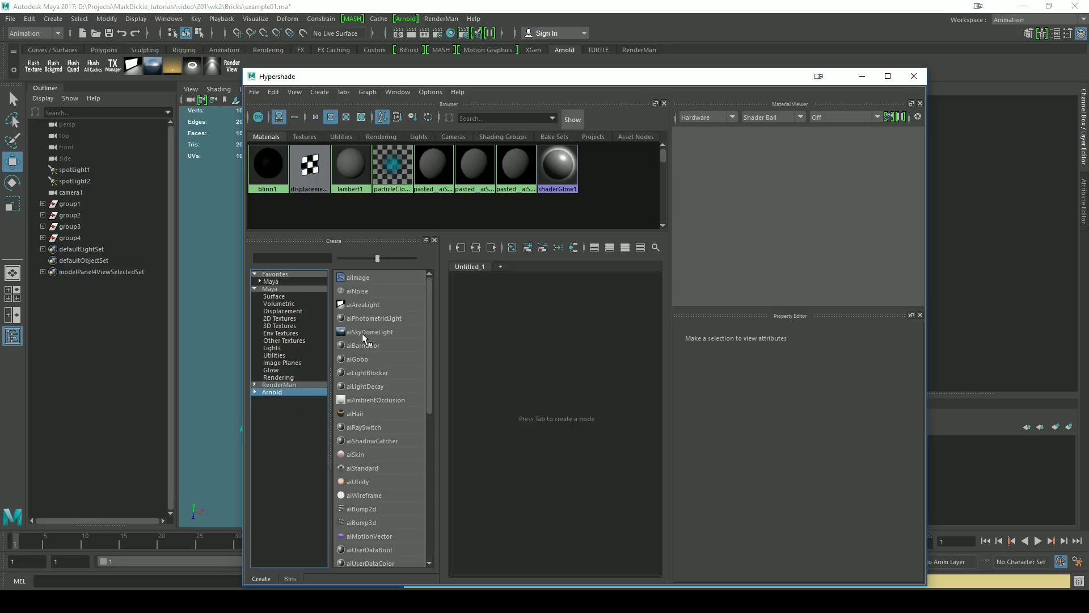
pyautogui.click(366, 467)
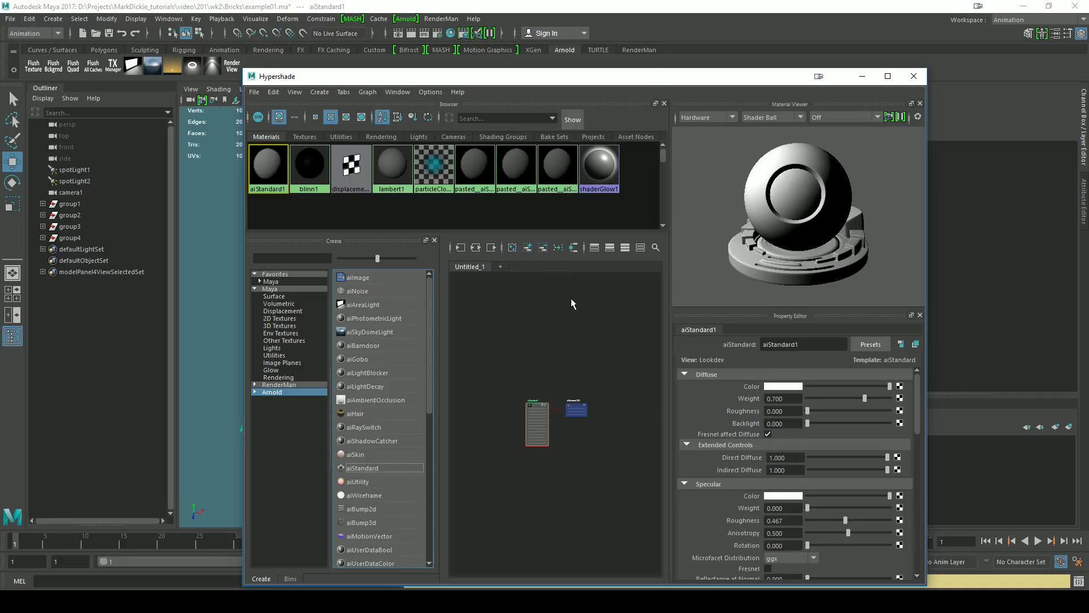
# Open the Render Settings, switch the renderer to Arnold Renderer and to RenderMan, and move the window off the Hypershade
pyautogui.click(436, 34)
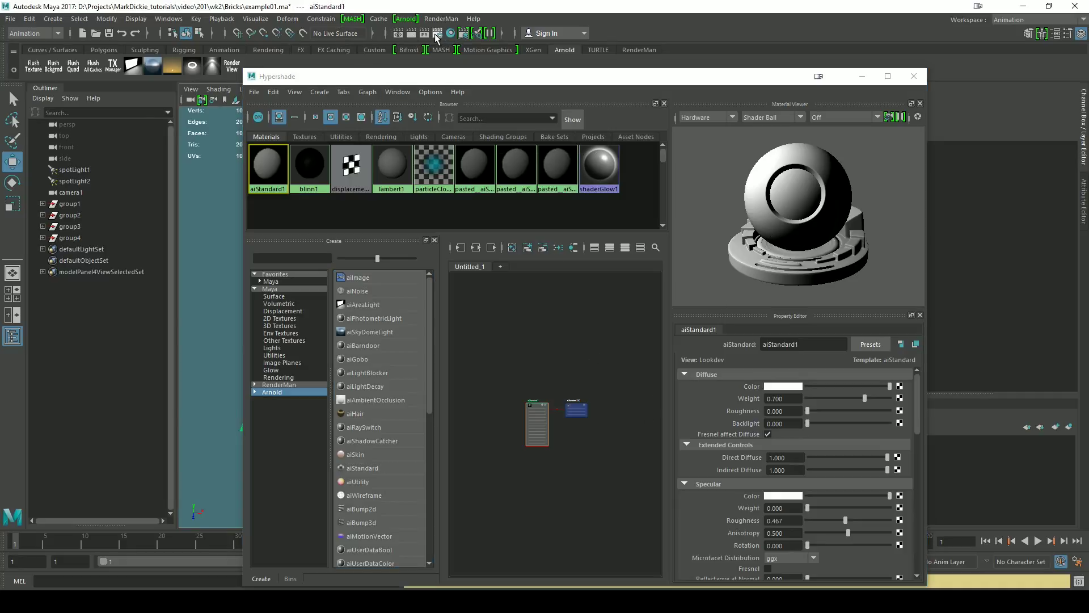
pyautogui.click(226, 167)
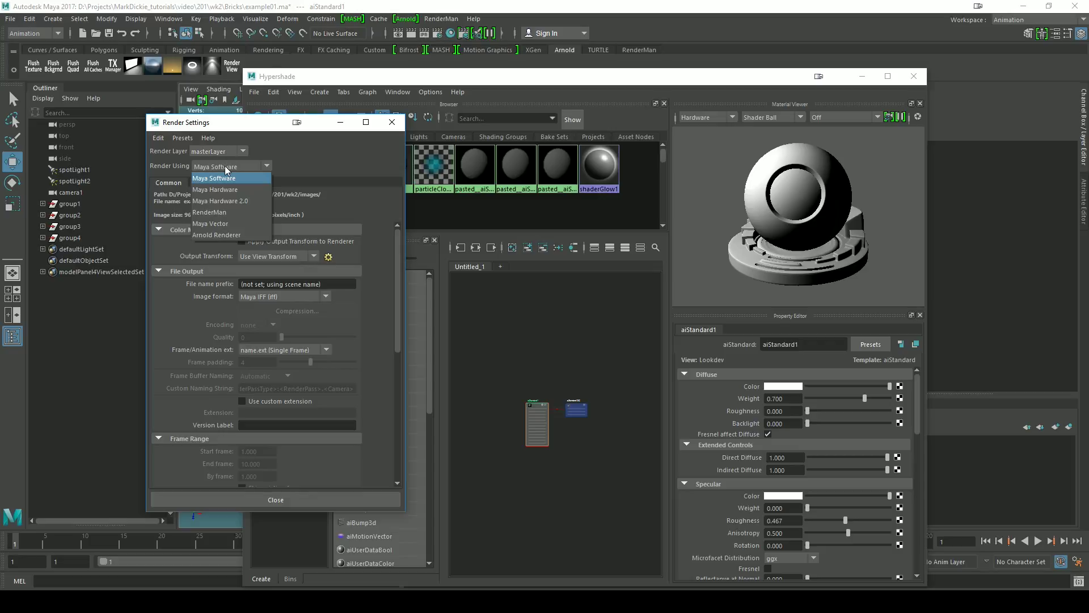
pyautogui.click(218, 235)
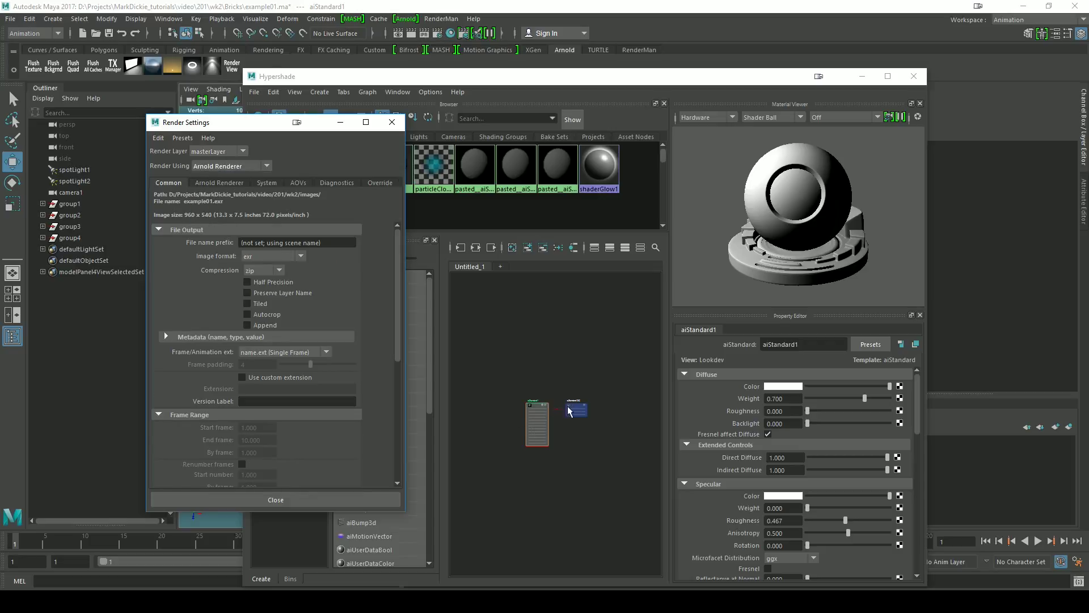
pyautogui.click(258, 166)
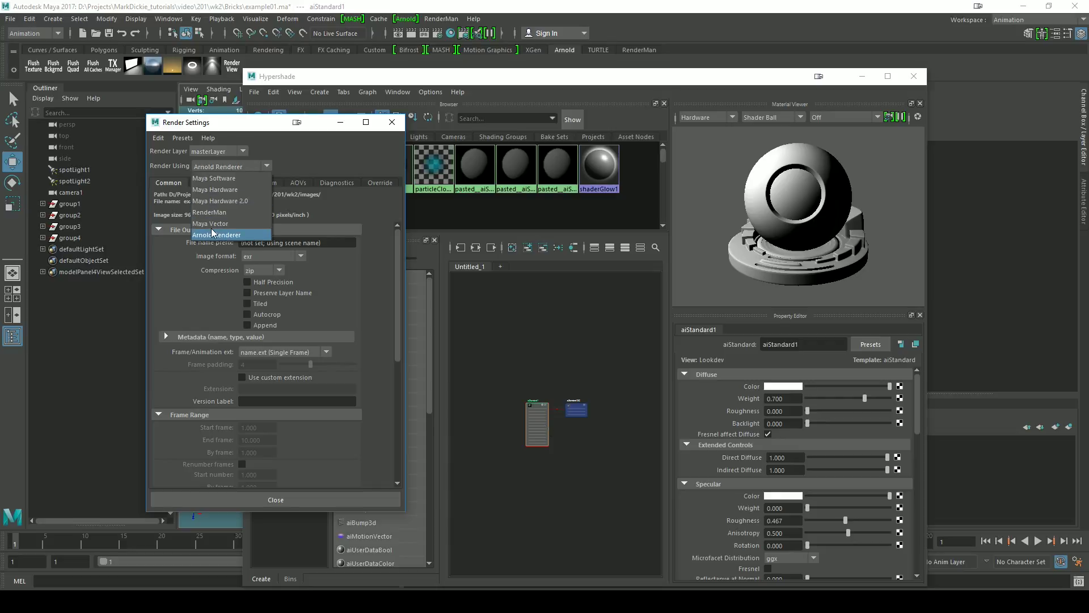
pyautogui.click(224, 212)
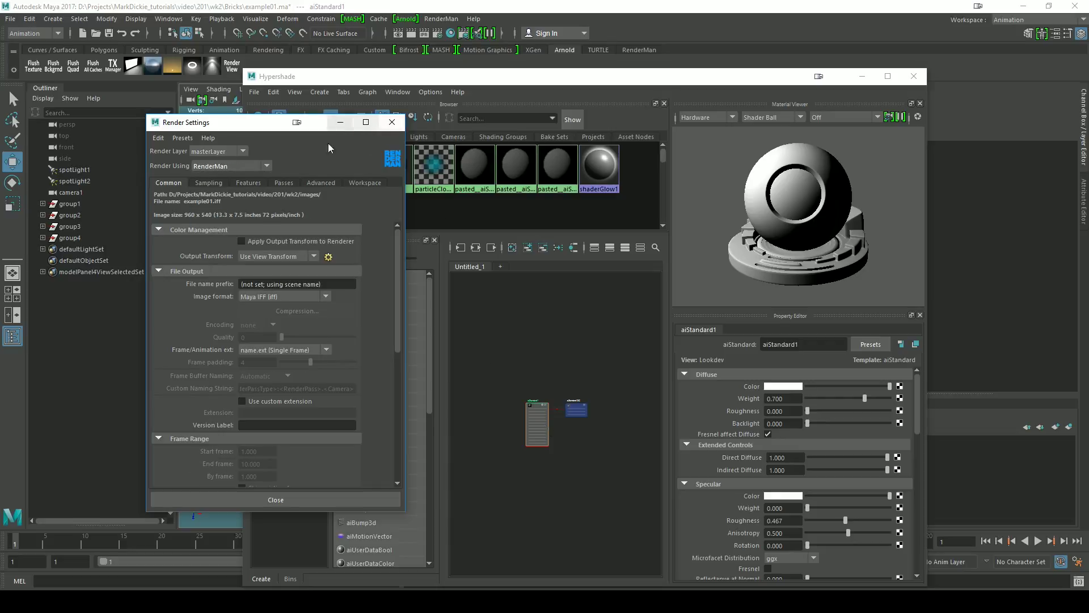
pyautogui.moveTo(258, 123); pyautogui.dragTo(87, 124)
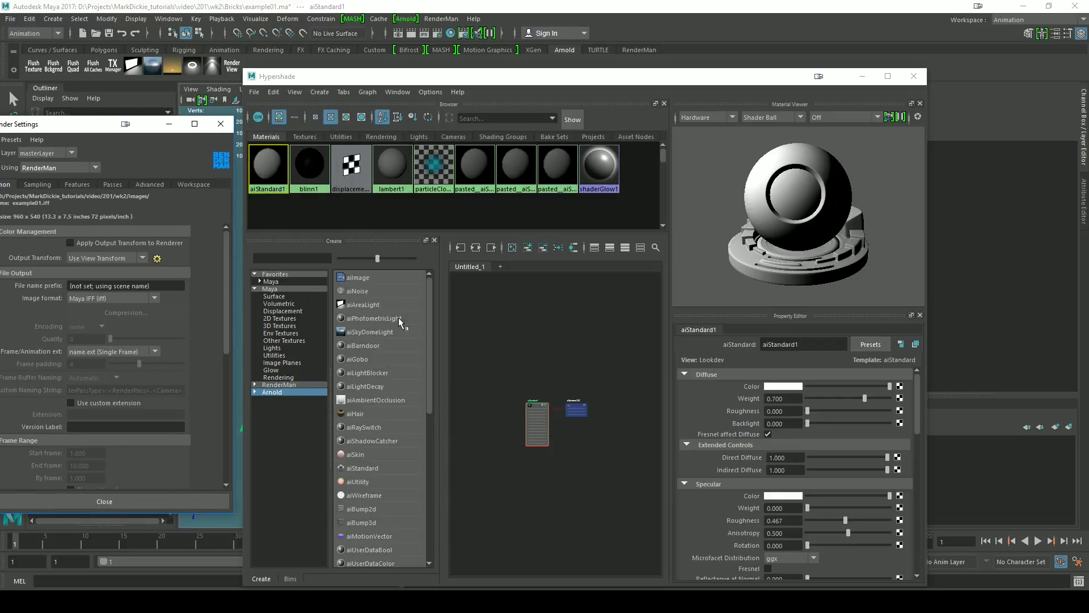
# Create a PxrSurface material from the RenderMan materials and place it in the Hypershade graph
pyautogui.click(254, 385)
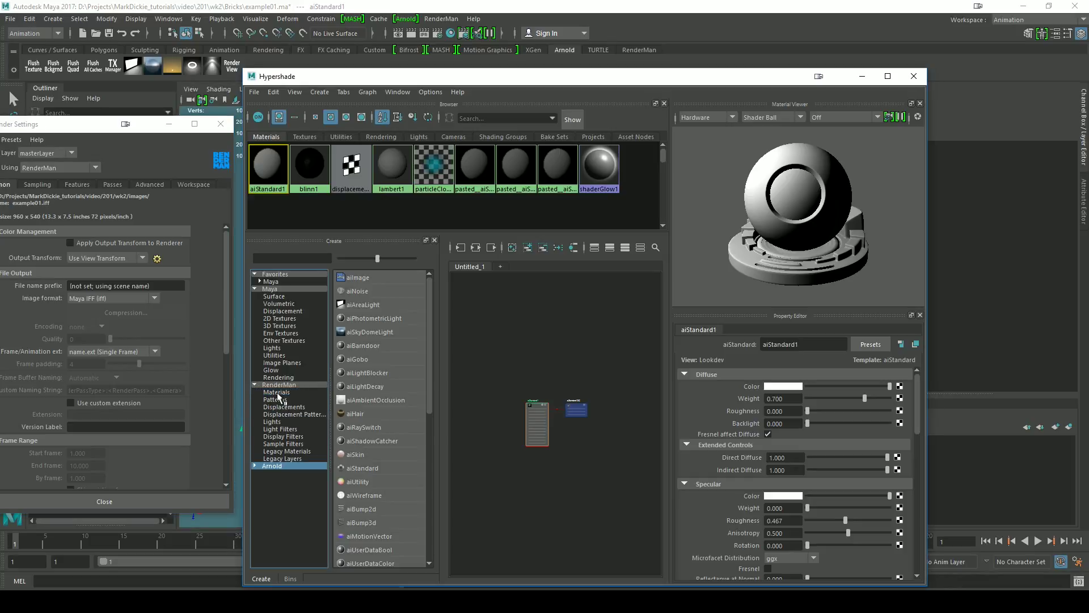
pyautogui.click(278, 392)
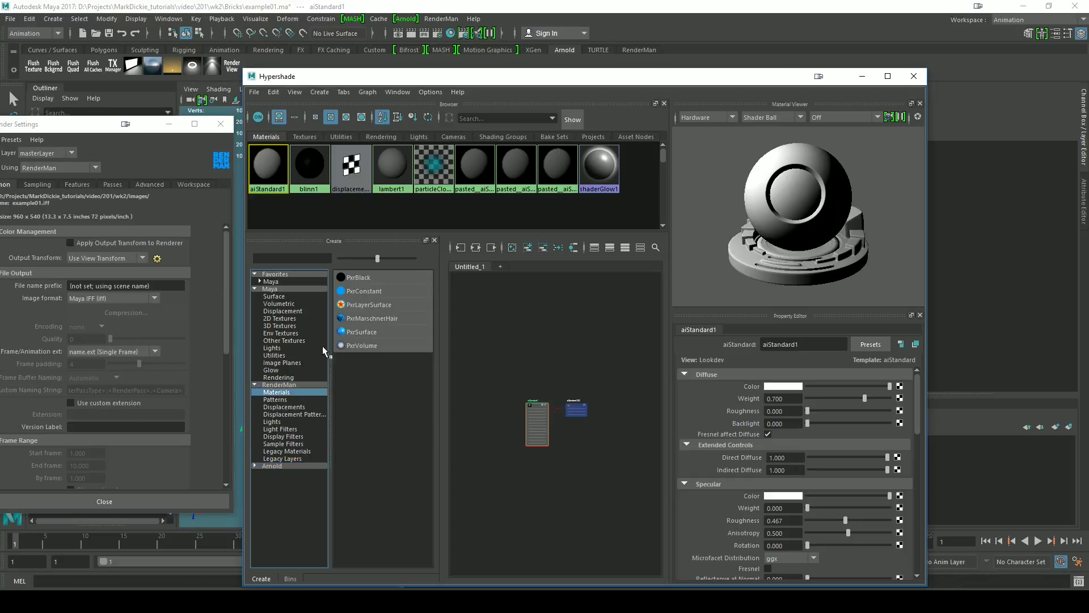
pyautogui.click(362, 332)
pyautogui.click(536, 336)
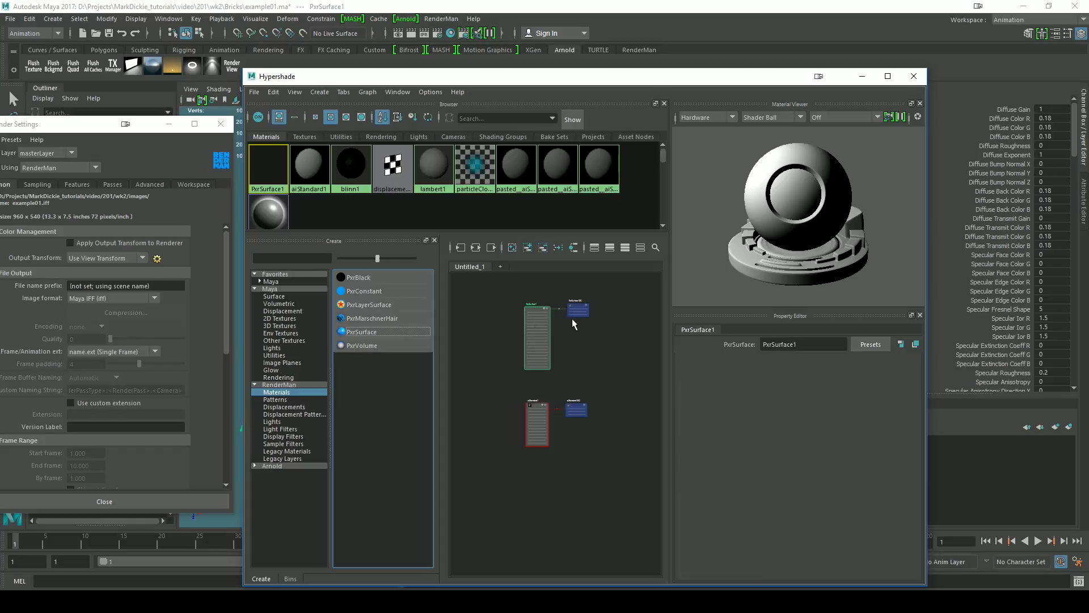
# Set the renderer to Maya Software and close the Render Settings
pyautogui.click(64, 168)
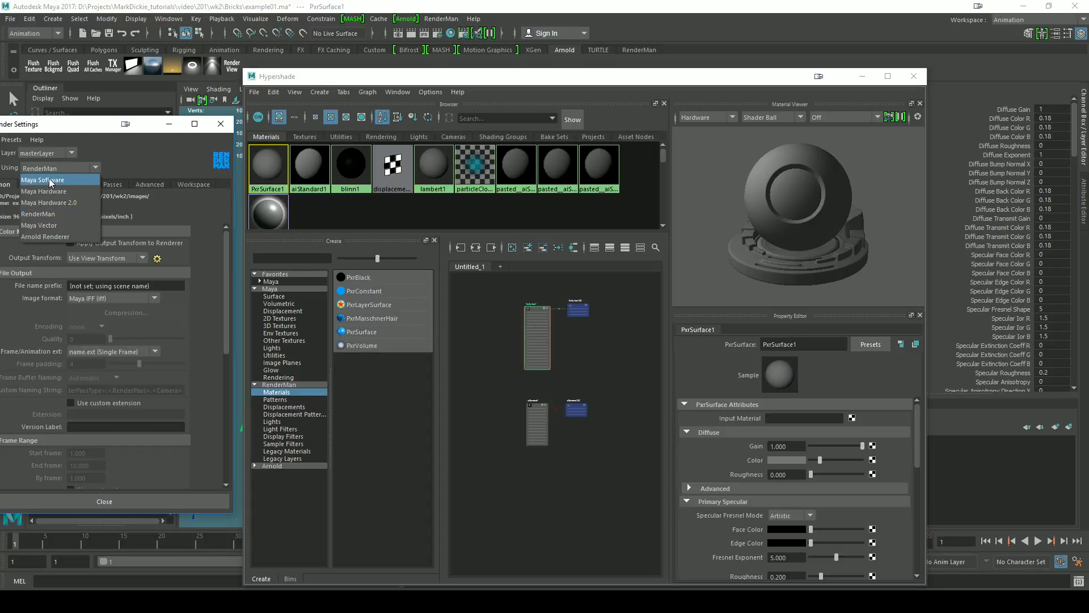
pyautogui.click(51, 180)
pyautogui.moveTo(88, 127); pyautogui.dragTo(114, 92)
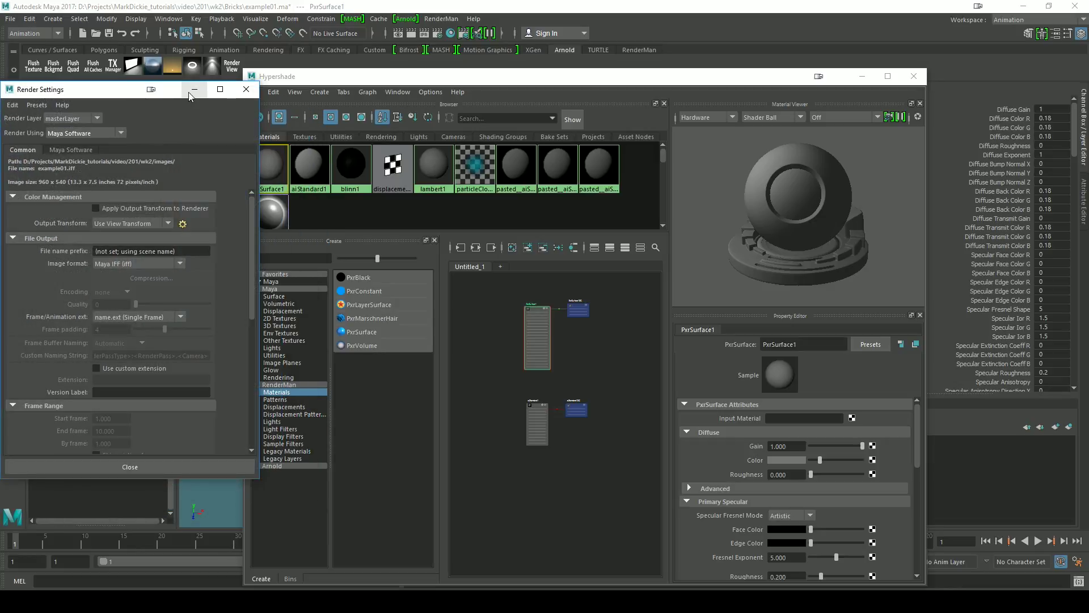
pyautogui.click(246, 89)
# Delete the graphed PxrSurface and aiStandard materials with their shading groups, plus the three pasted aiStandard materials
pyautogui.moveTo(496, 485); pyautogui.dragTo(636, 292)
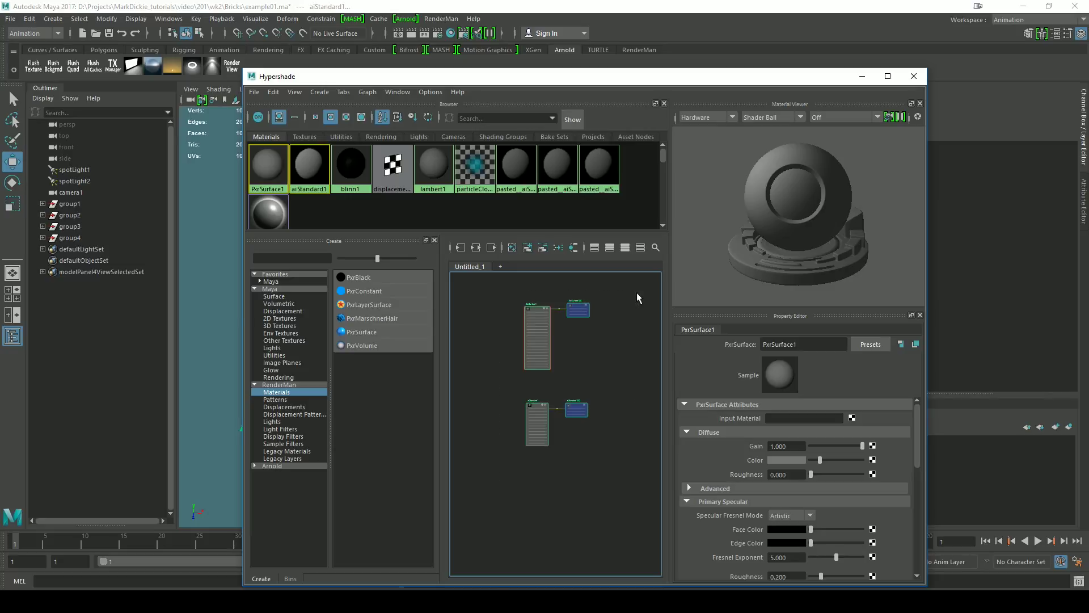
pyautogui.press('Delete')
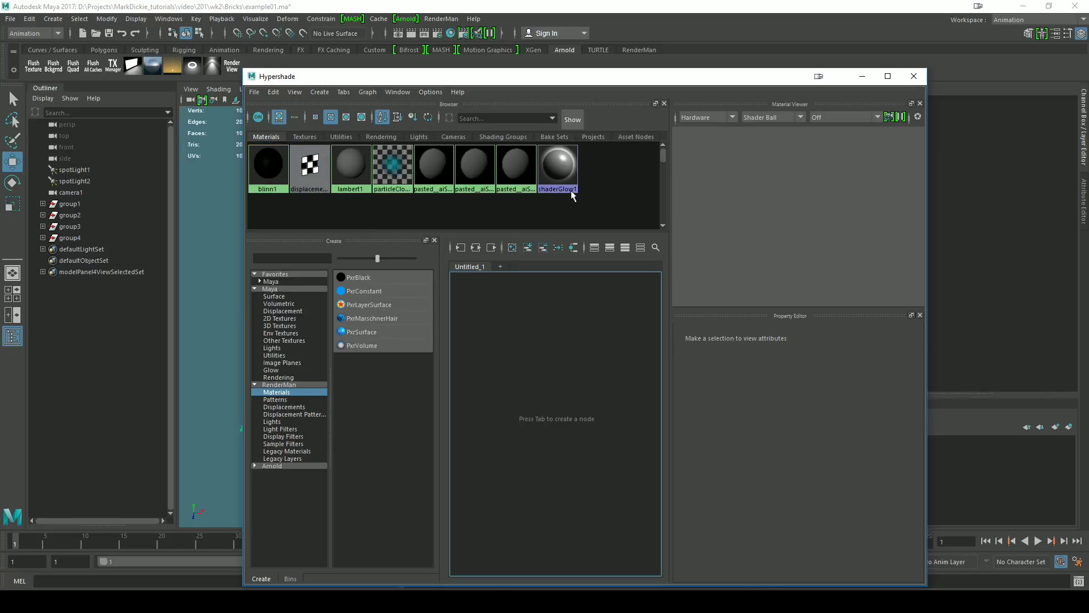
pyautogui.click(513, 160)
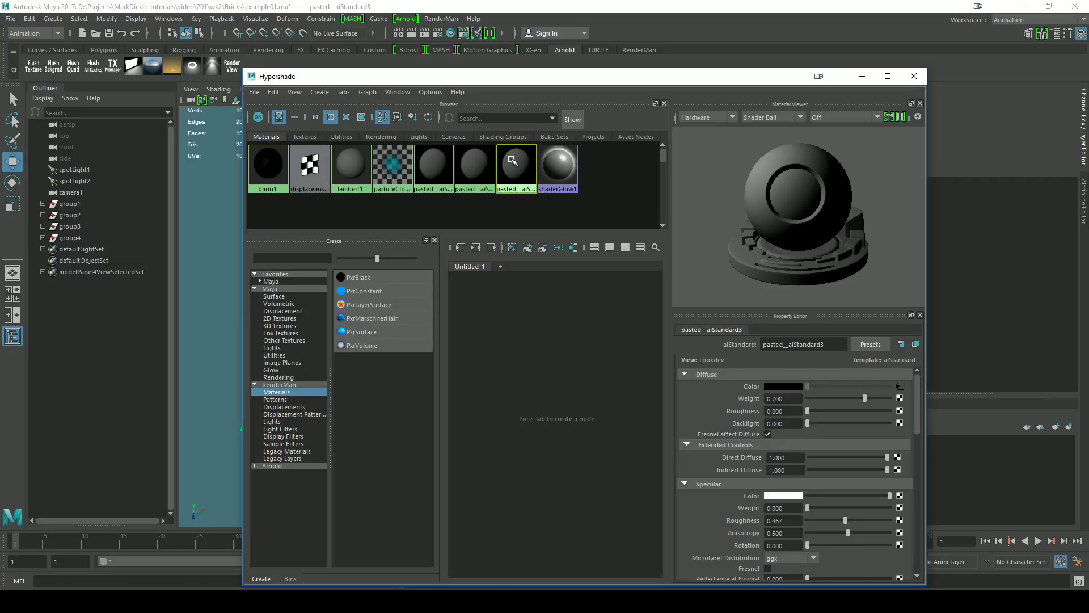
pyautogui.press('Delete')
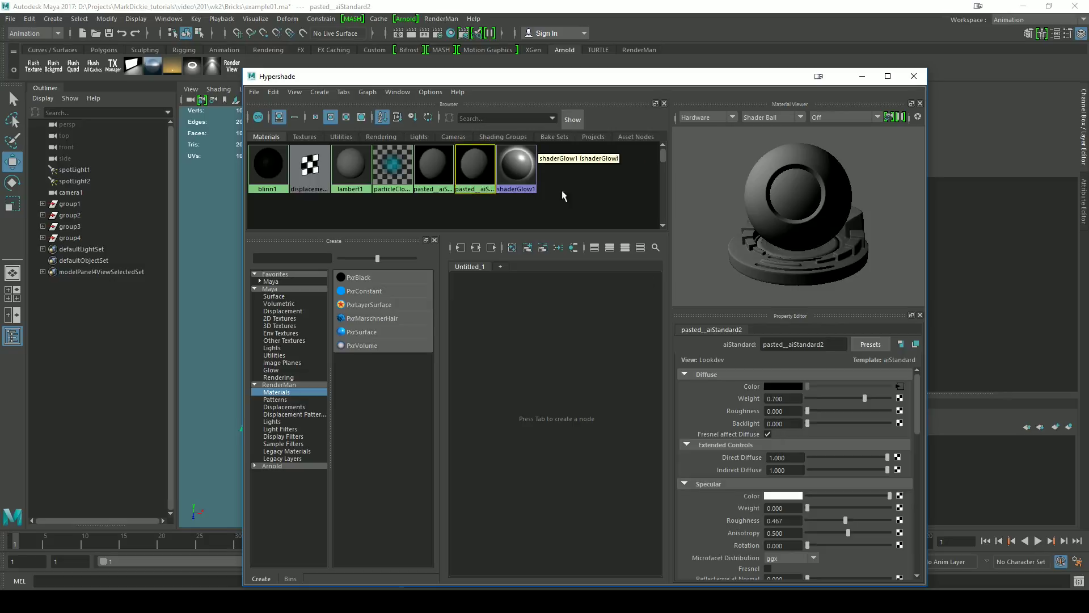
pyautogui.press('Delete')
pyautogui.press('Delete')
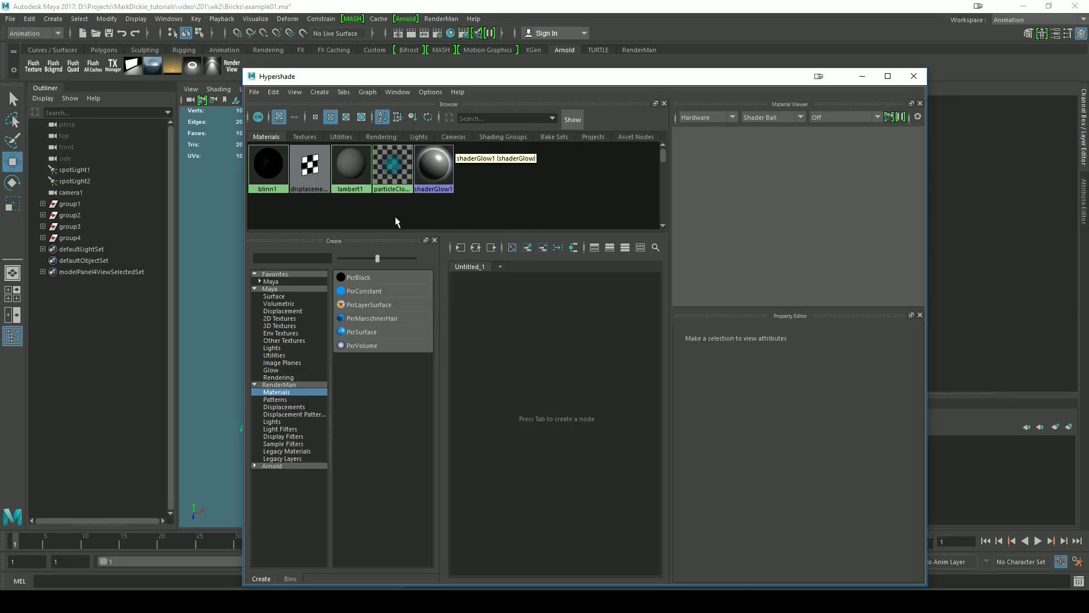
# Uncover the plane in the viewport and assign the lambert1 material to it
pyautogui.click(348, 166)
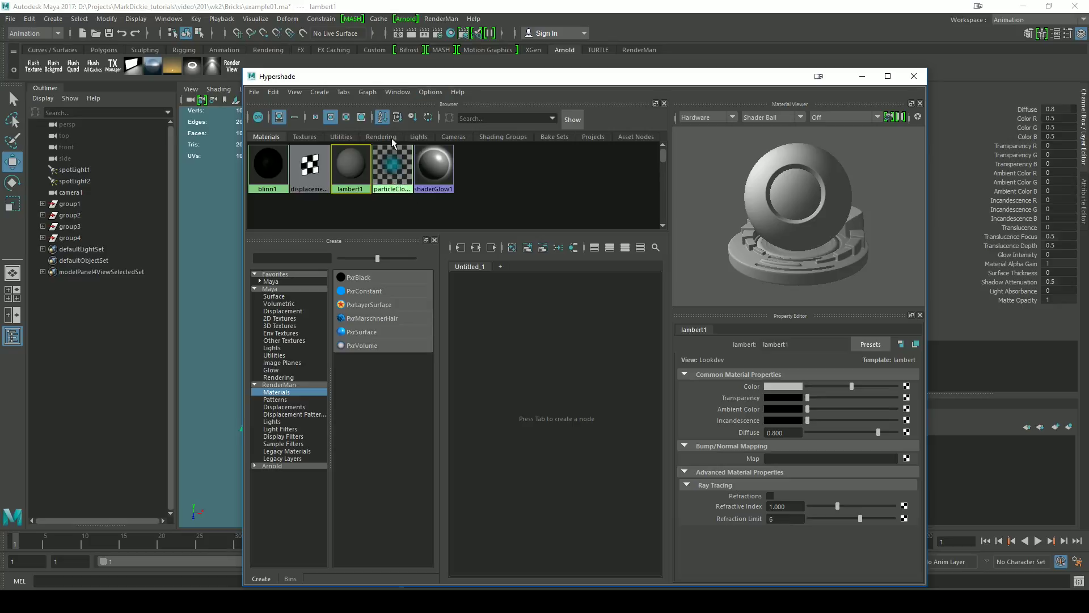
pyautogui.moveTo(421, 76); pyautogui.dragTo(493, 77)
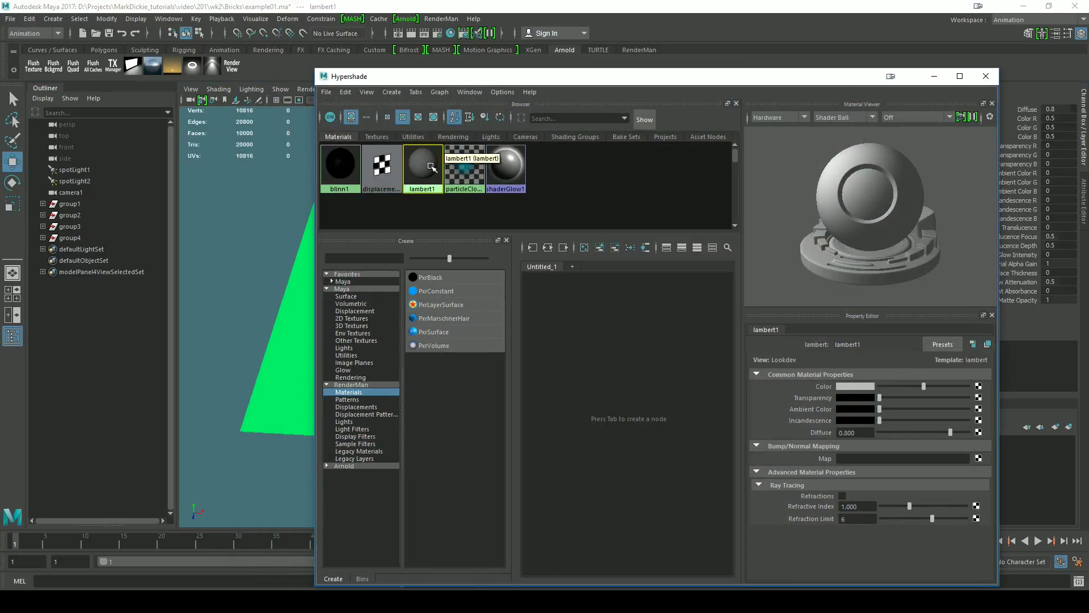
pyautogui.moveTo(431, 167); pyautogui.dragTo(294, 345, button='middle')
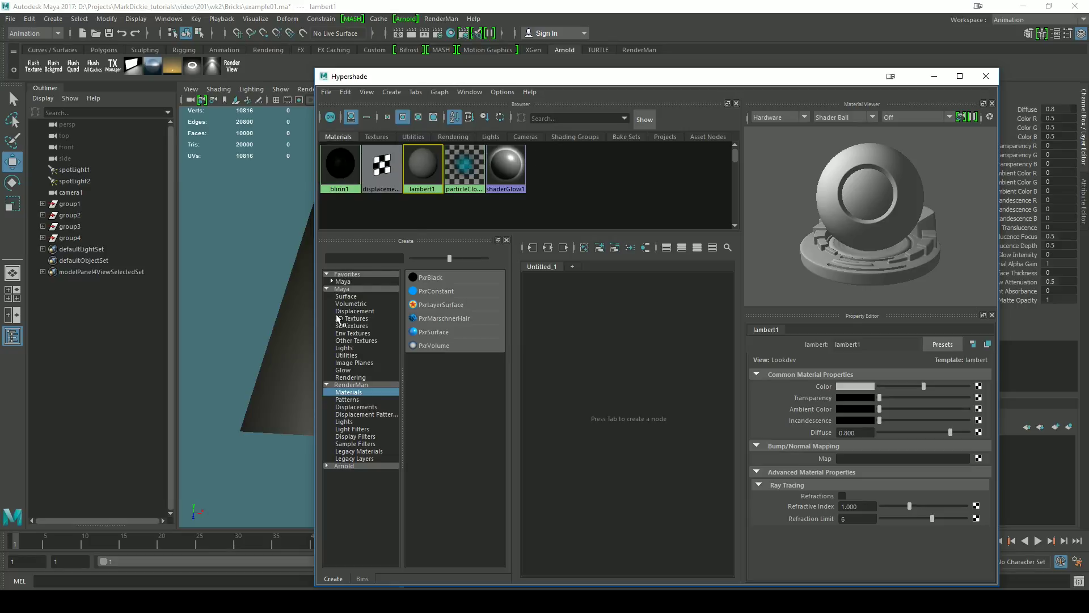
# Create a Maya Blinn material and assign it to the plane in the perspective view
pyautogui.click(327, 385)
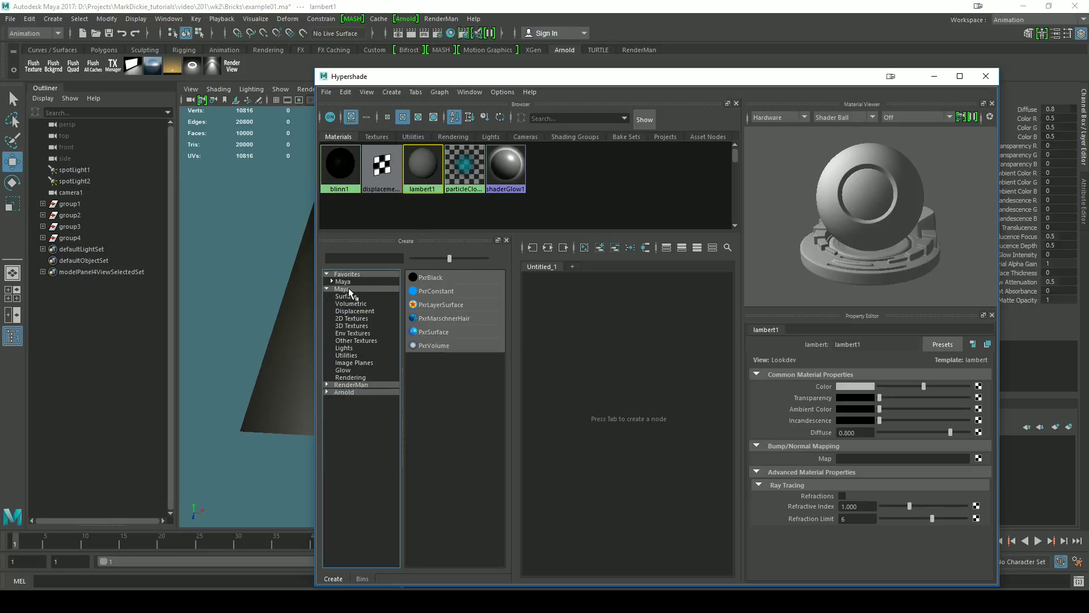
pyautogui.click(347, 290)
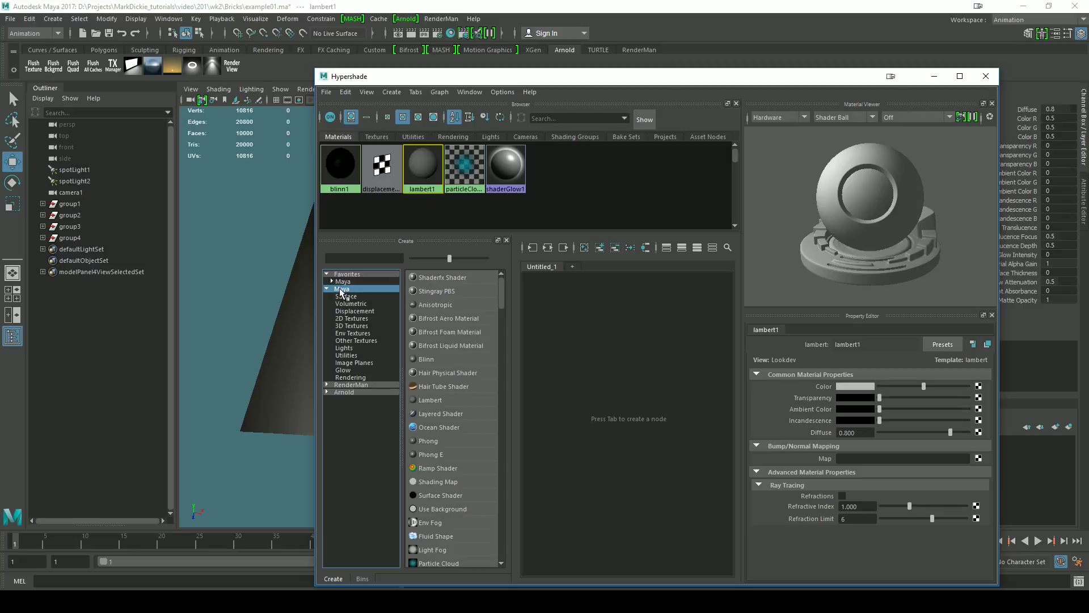
pyautogui.click(427, 359)
pyautogui.moveTo(573, 76); pyautogui.dragTo(748, 76)
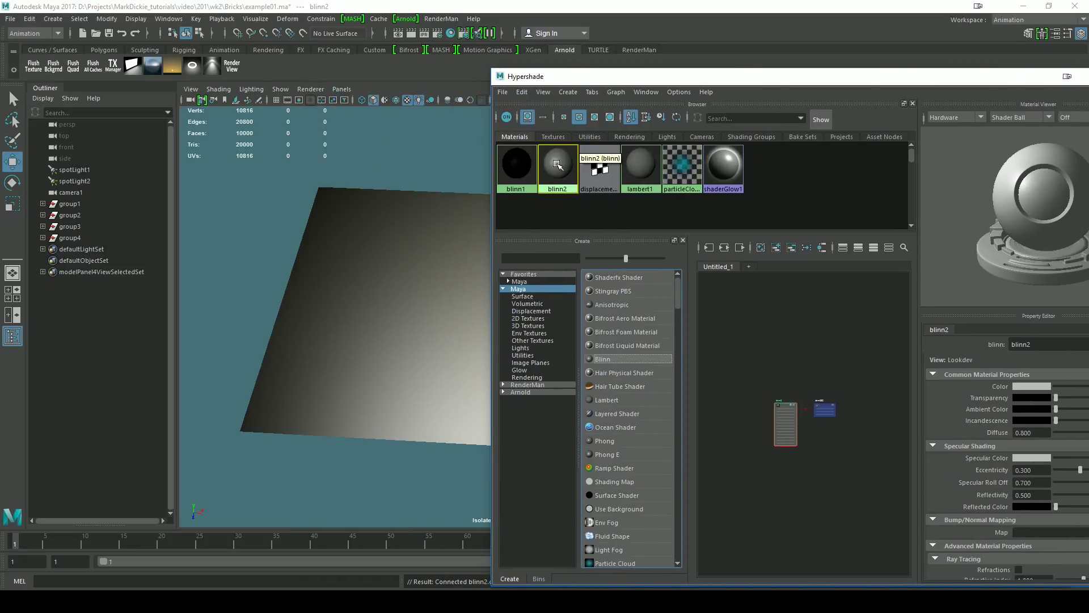
pyautogui.scroll(5, 818, 444)
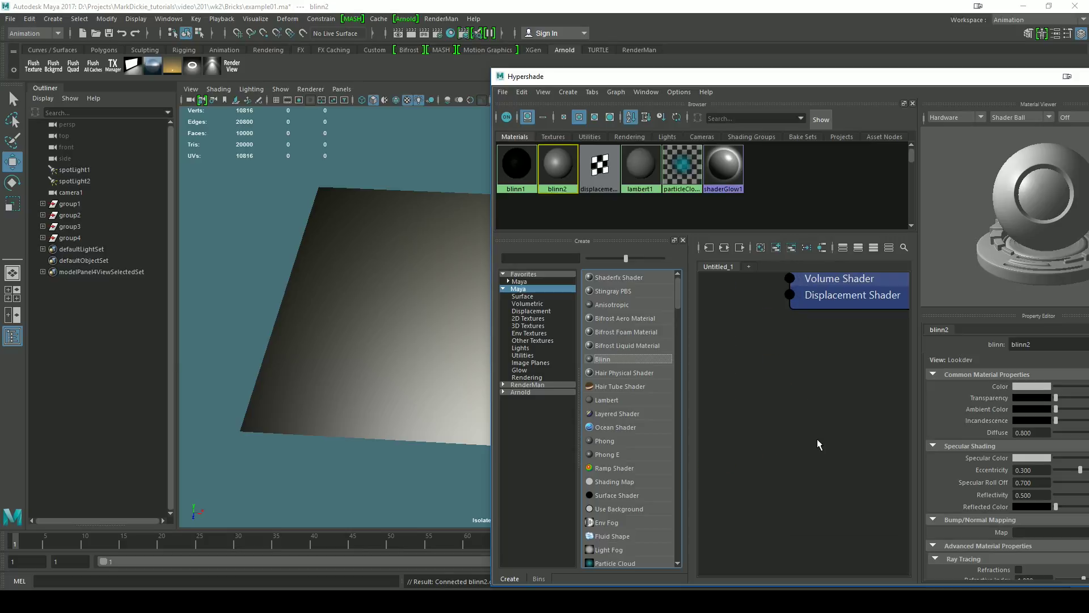
pyautogui.scroll(-5, 818, 444)
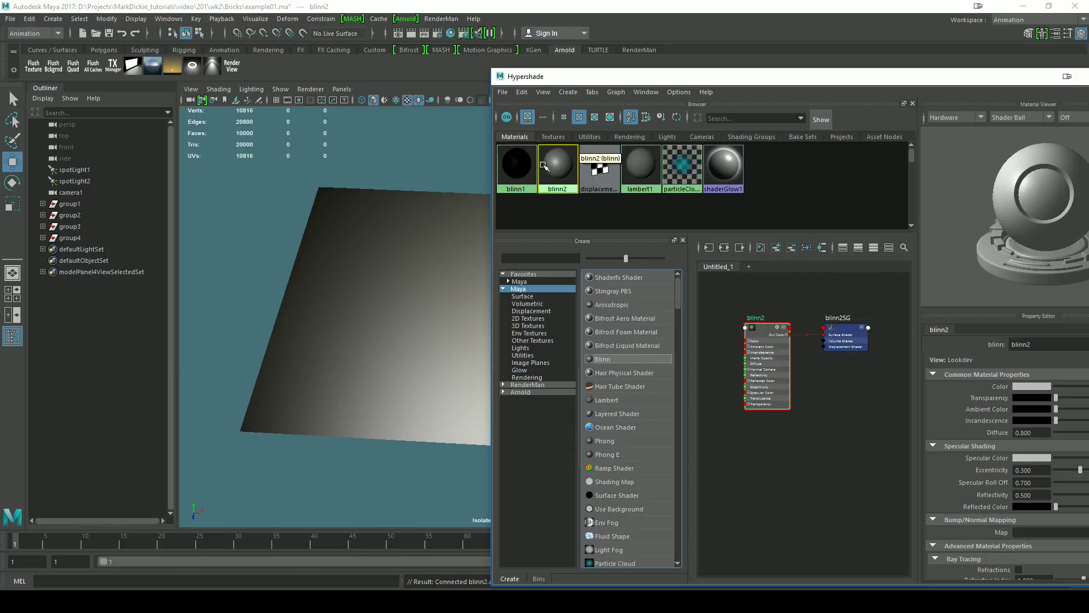
pyautogui.moveTo(566, 166); pyautogui.dragTo(441, 246, button='middle')
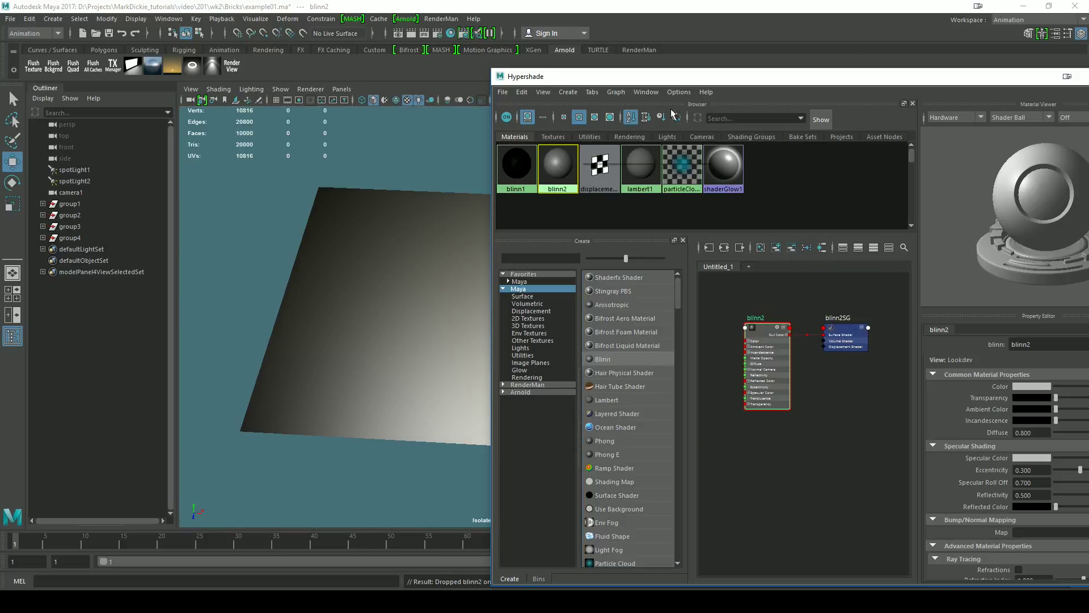
# Try brighter and darker Specular Color levels on blinn2 while checking the highlight on the plane from several angles
pyautogui.moveTo(812, 81); pyautogui.dragTo(644, 521)
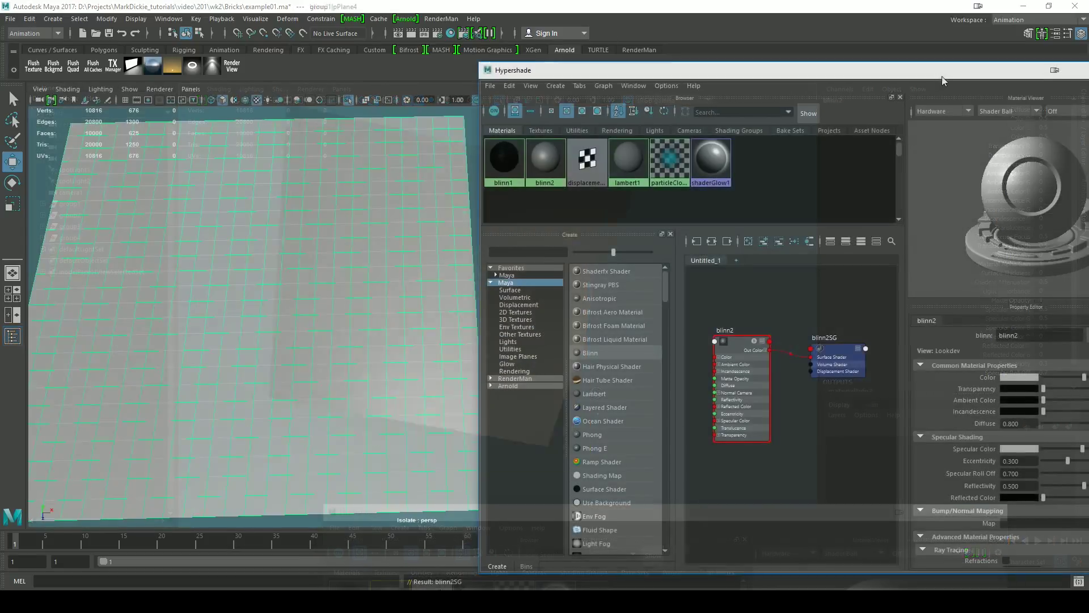
pyautogui.moveTo(942, 75); pyautogui.dragTo(836, 56)
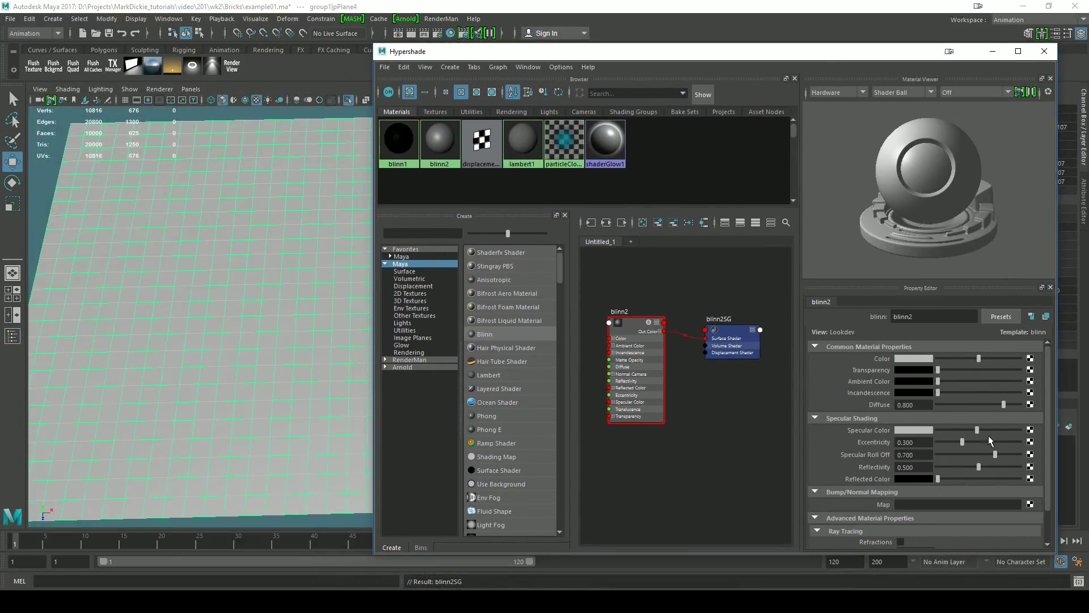
pyautogui.moveTo(977, 432); pyautogui.dragTo(1001, 432)
pyautogui.keyDown('alt'); pyautogui.moveTo(267, 333); pyautogui.dragTo(81, 314); pyautogui.keyUp('alt')
pyautogui.click(81, 315)
pyautogui.keyDown('alt'); pyautogui.moveTo(261, 348); pyautogui.dragTo(355, 247); pyautogui.keyUp('alt')
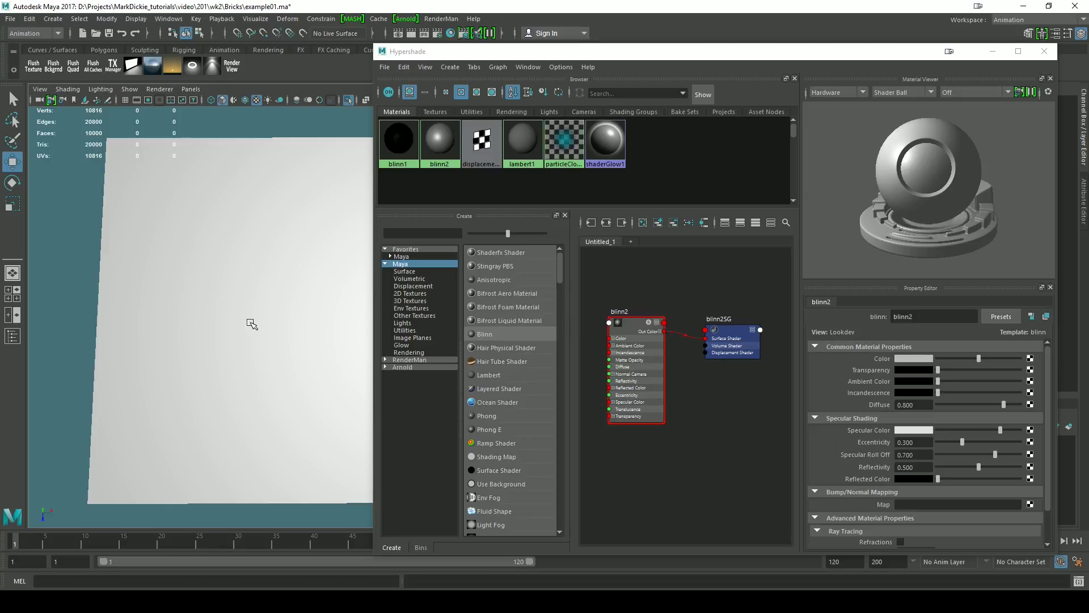
pyautogui.moveTo(1001, 431)
pyautogui.mouseDown()
pyautogui.moveTo(958, 431)
pyautogui.moveTo(1015, 431)
pyautogui.moveTo(975, 442)
pyautogui.moveTo(997, 431)
pyautogui.mouseUp()
pyautogui.keyDown('alt'); pyautogui.moveTo(257, 396); pyautogui.dragTo(262, 356); pyautogui.keyUp('alt')
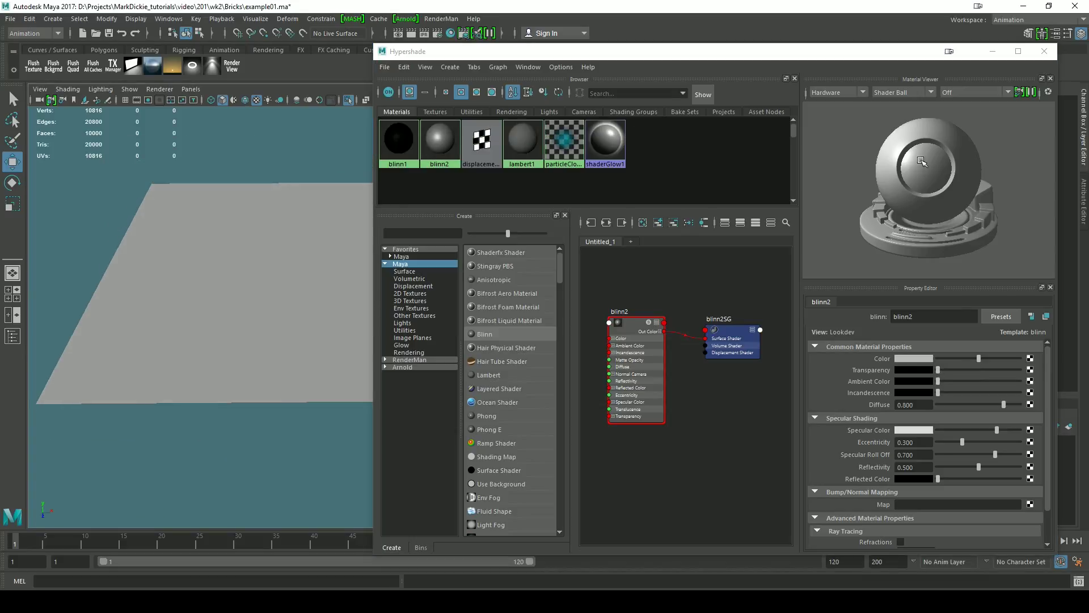
pyautogui.moveTo(997, 430)
pyautogui.mouseDown()
pyautogui.moveTo(1027, 436)
pyautogui.moveTo(985, 431)
pyautogui.mouseUp()
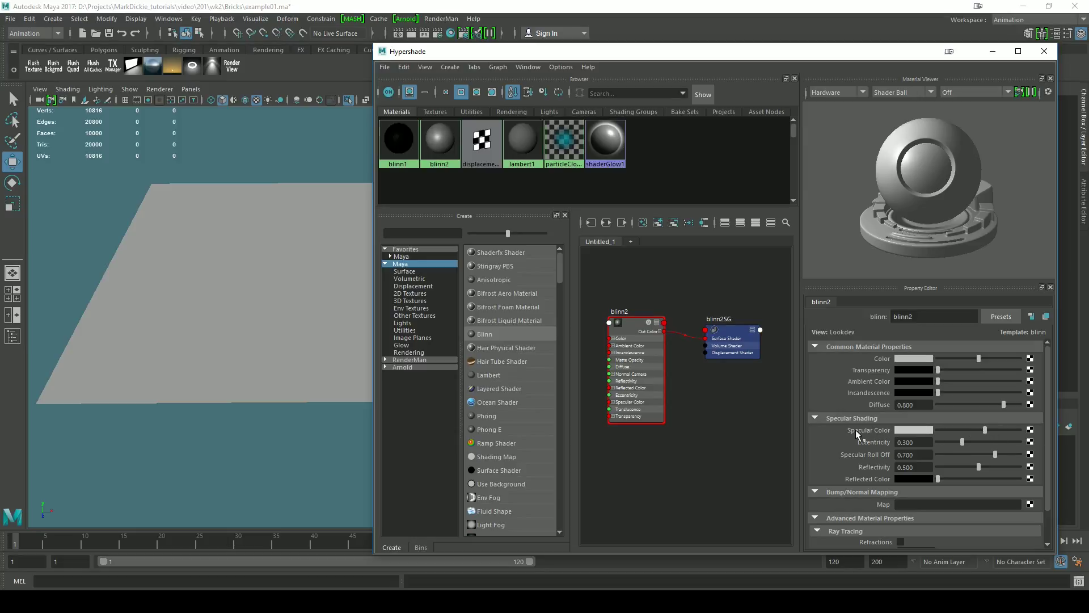
# Map a File texture to the Specular Color of blinn2 and load Brick_spec.png as its image
pyautogui.click(1030, 431)
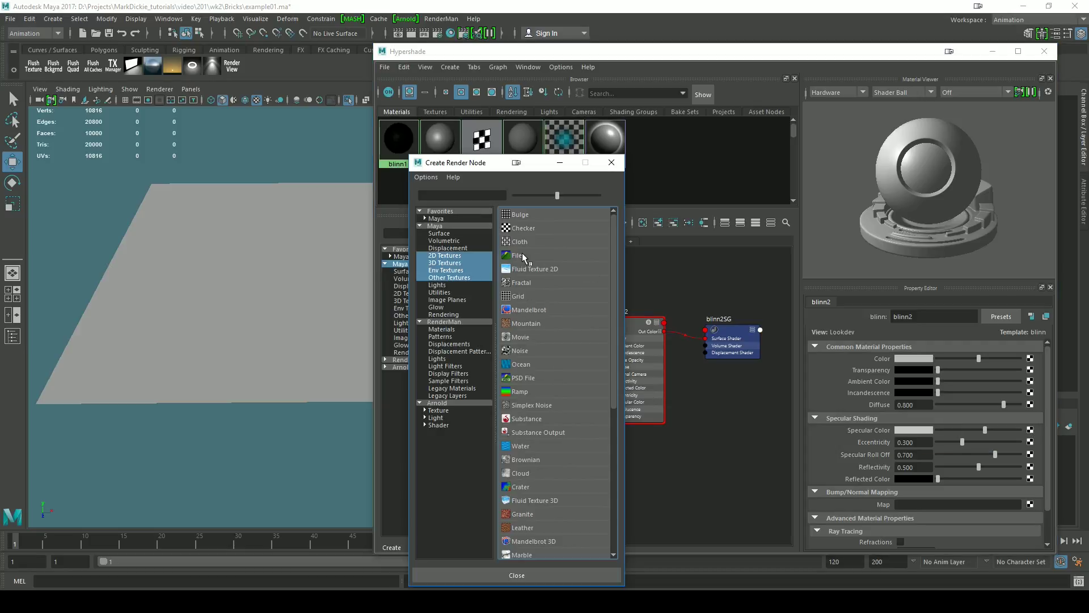
pyautogui.click(519, 255)
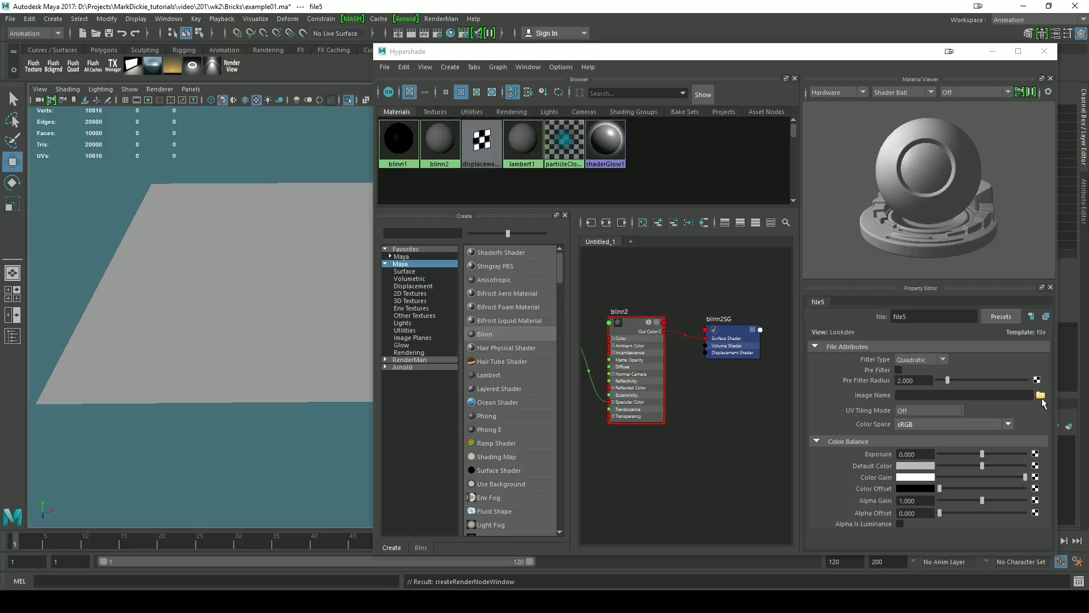
pyautogui.click(1041, 395)
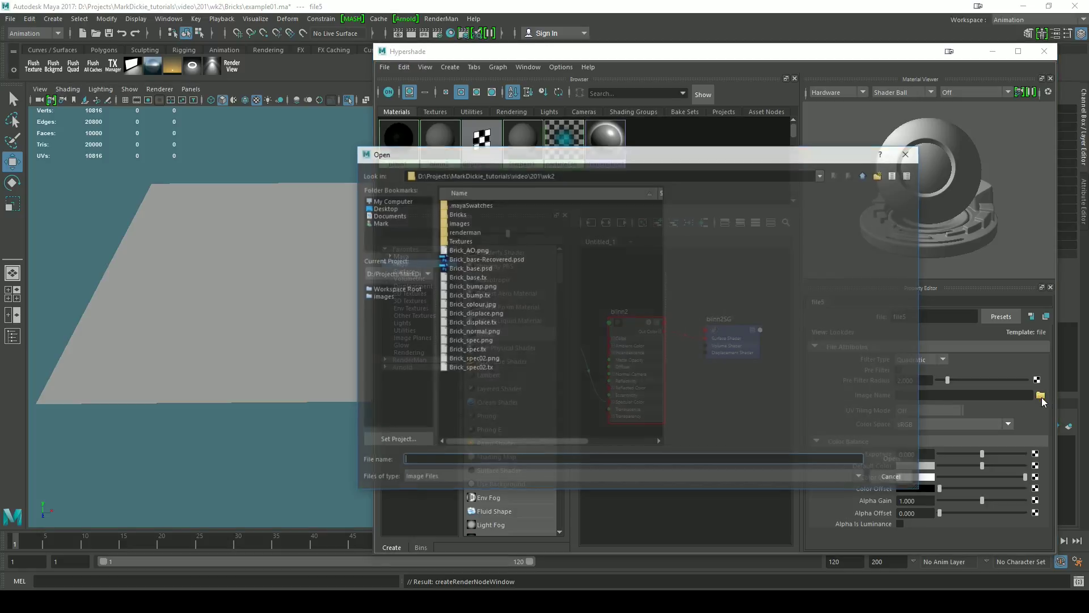
pyautogui.click(463, 340)
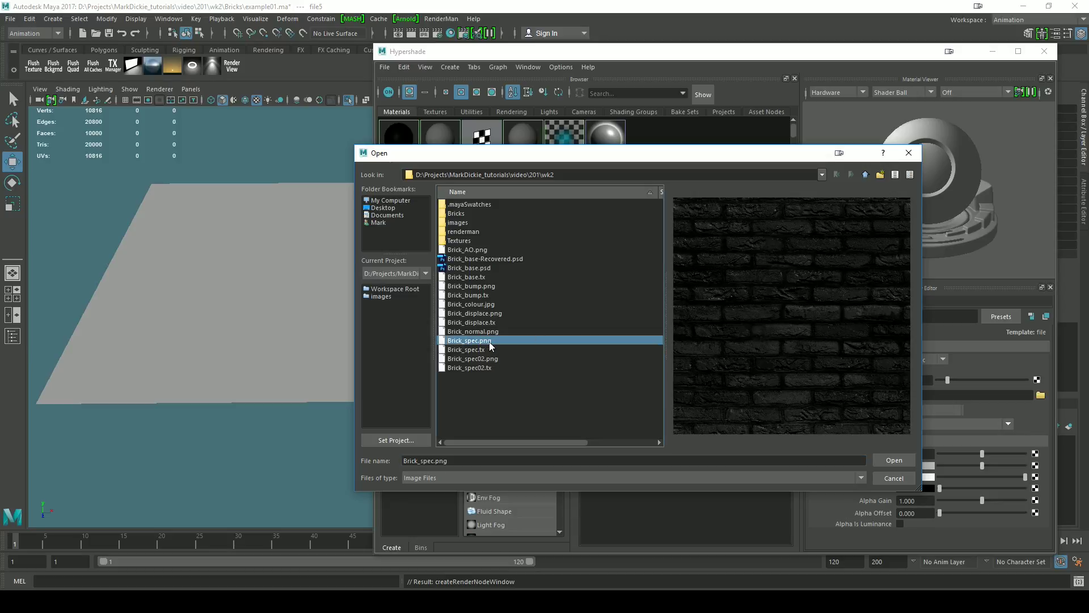
pyautogui.click(890, 460)
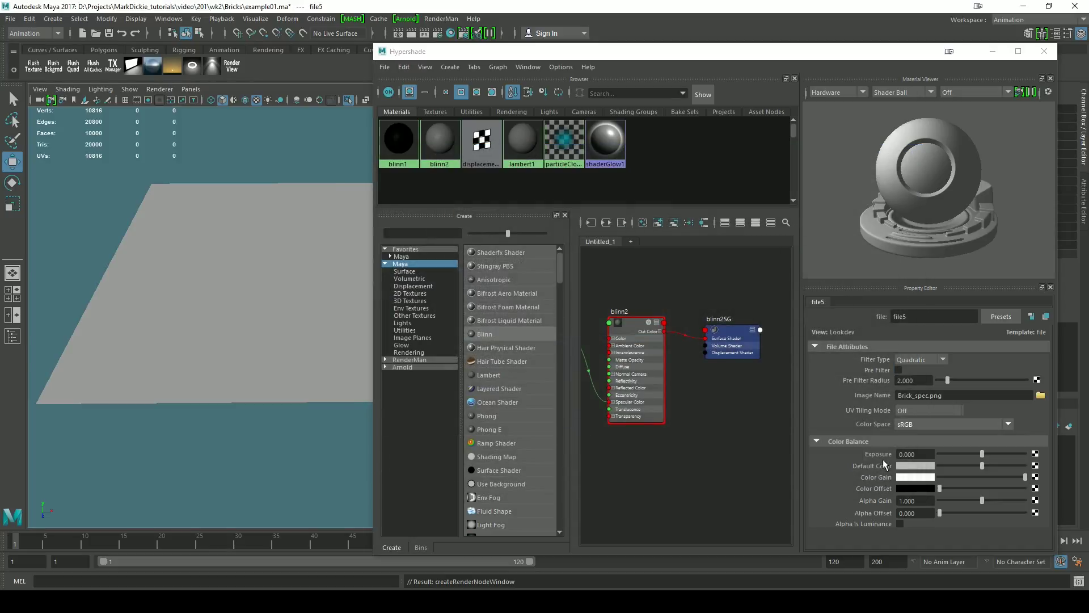
# Examine the node graph from place2dTexture5 through file5 to the Specular Color input of blinn2
pyautogui.scroll(5, 686, 467)
pyautogui.scroll(-6, 717, 494)
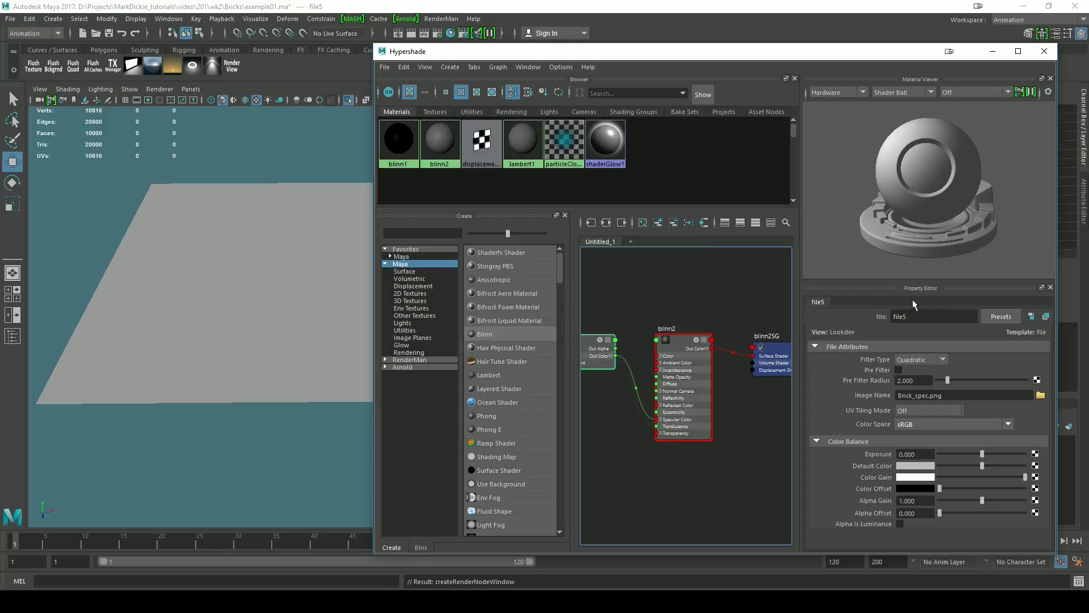
pyautogui.scroll(2, 626, 450)
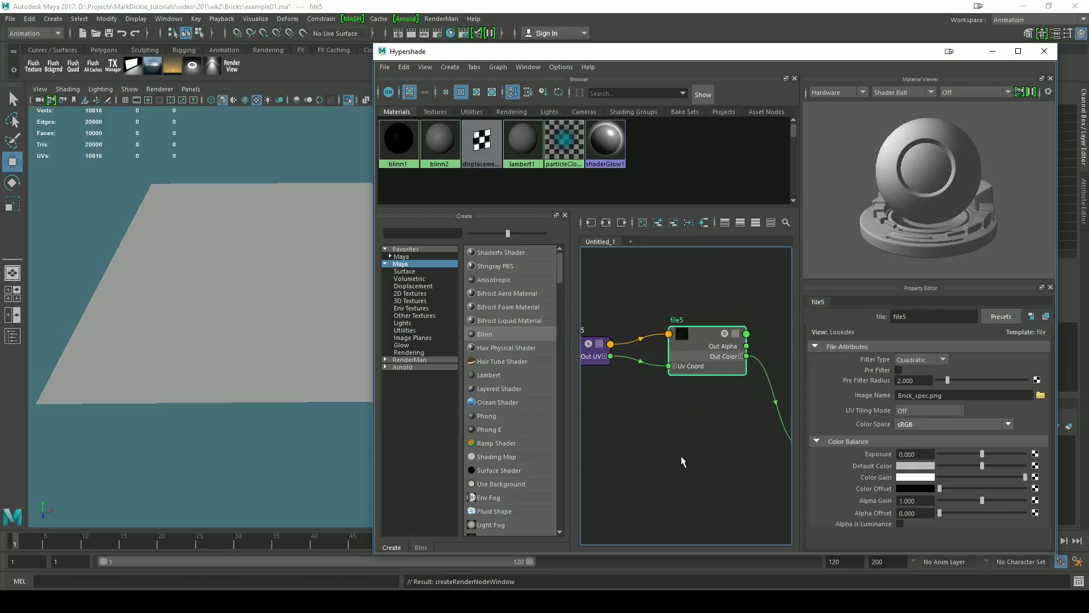
pyautogui.moveTo(681, 454); pyautogui.dragTo(690, 420, button='middle')
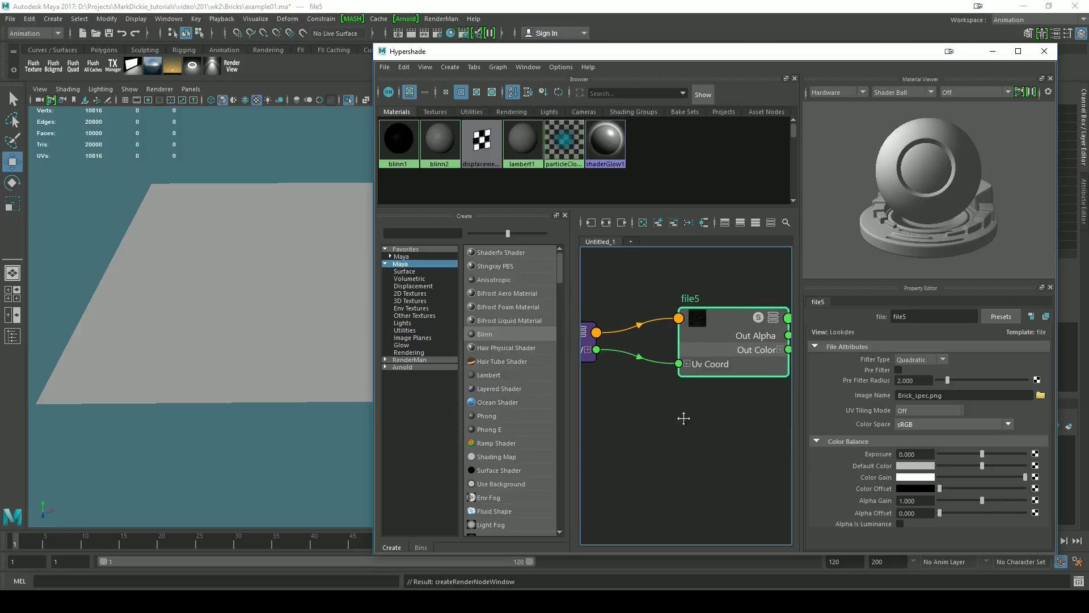
pyautogui.scroll(3, 689, 420)
pyautogui.scroll(-5, 720, 440)
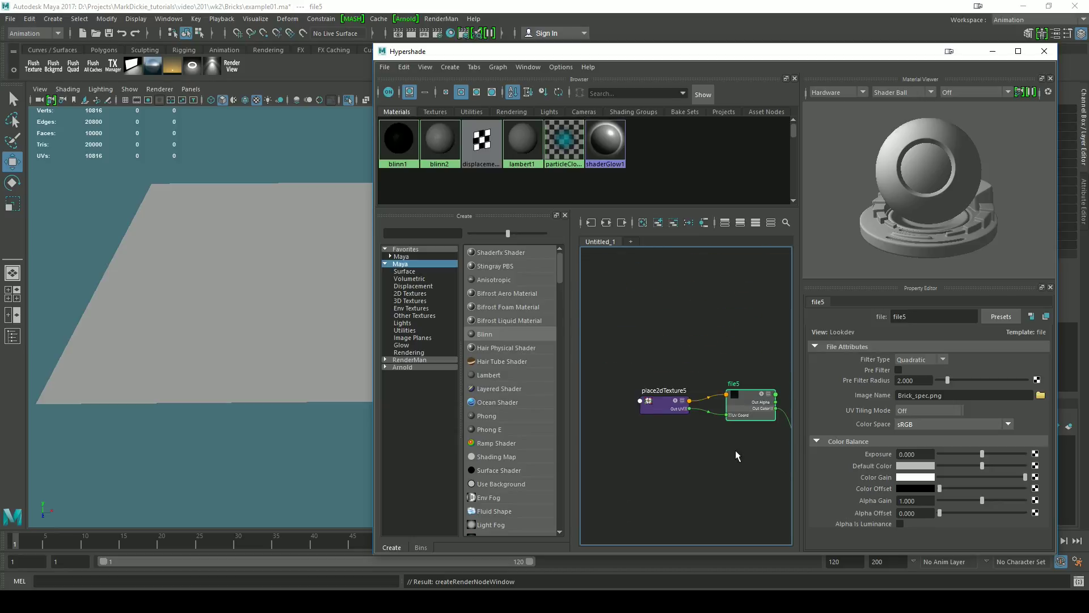
pyautogui.scroll(4, 735, 451)
pyautogui.scroll(-1, 545, 445)
pyautogui.scroll(-6, 690, 424)
pyautogui.moveTo(691, 425); pyautogui.dragTo(652, 436, button='middle')
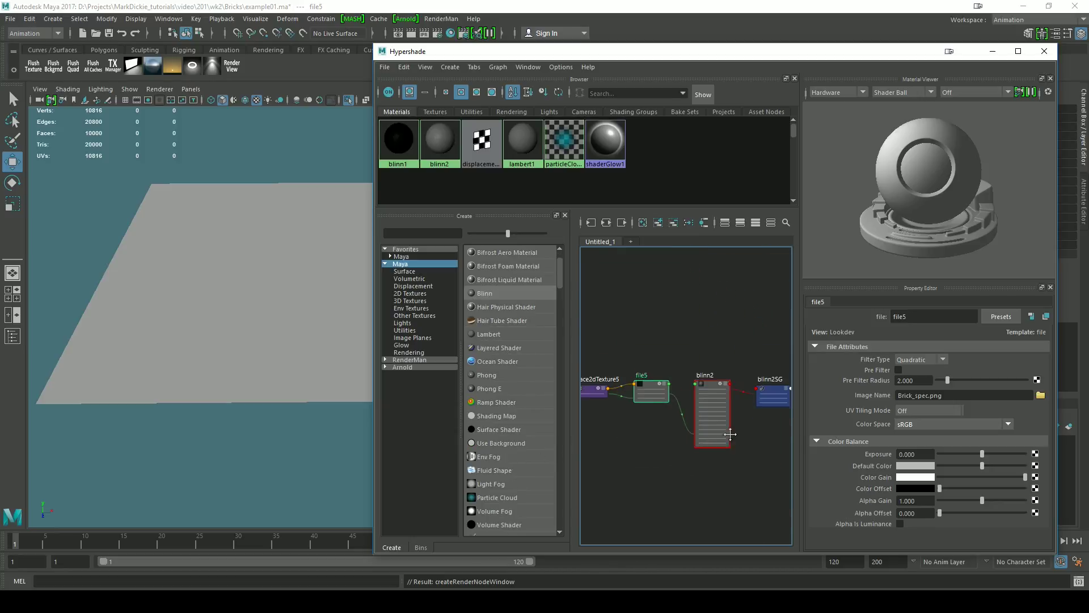
pyautogui.scroll(2, 661, 448)
pyautogui.scroll(4, 744, 452)
pyautogui.scroll(-6, 713, 461)
pyautogui.scroll(-2, 713, 461)
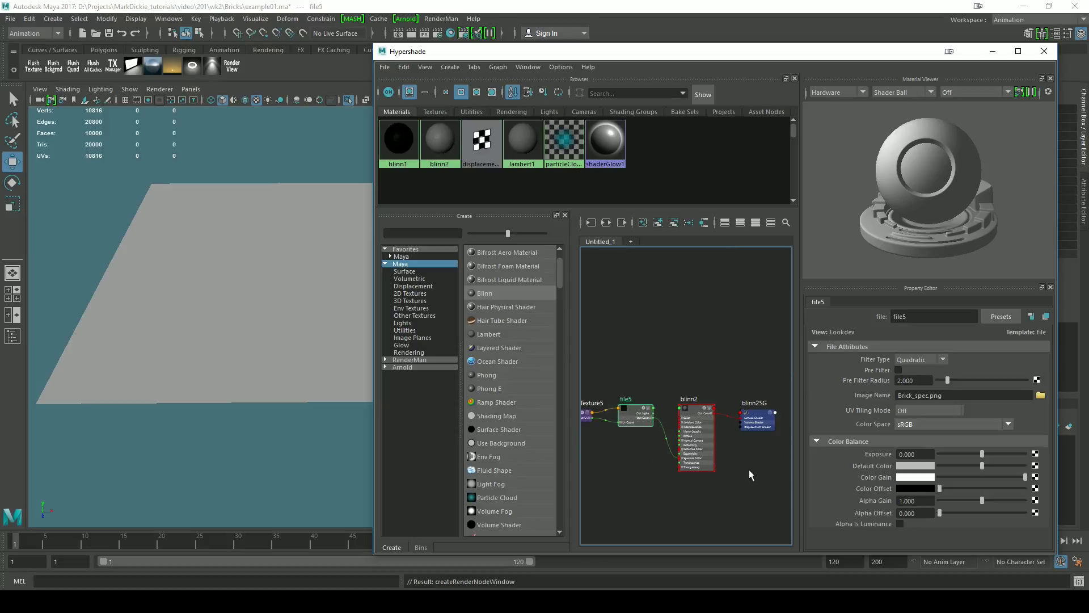
pyautogui.scroll(2, 751, 462)
pyautogui.scroll(2, 726, 448)
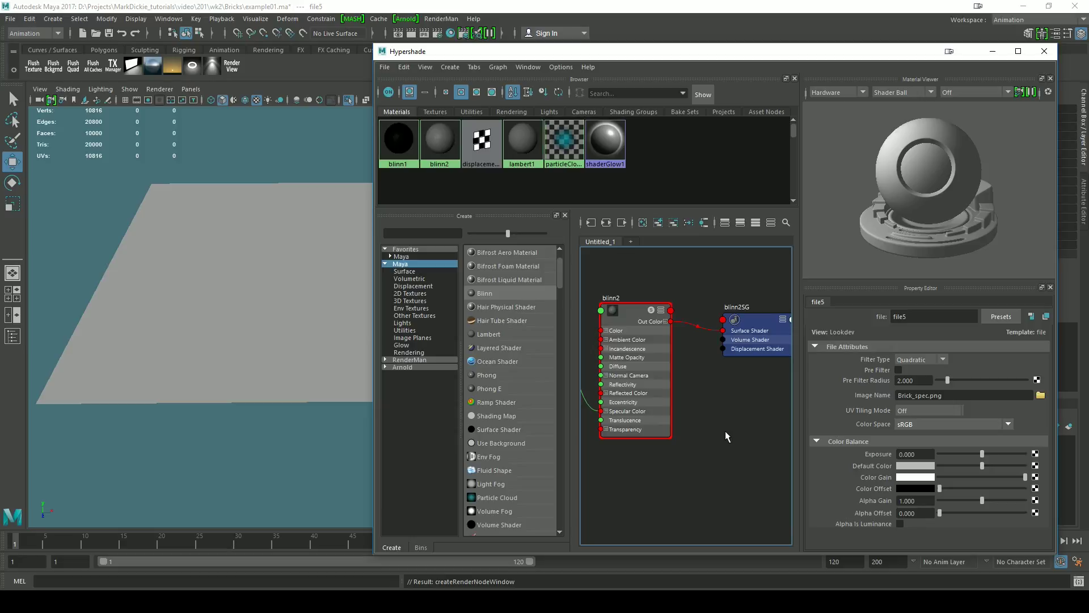
# Uncover the plane in the viewport and inspect its specular texture from several angles, bringing Hypershade back beside it
pyautogui.click(992, 51)
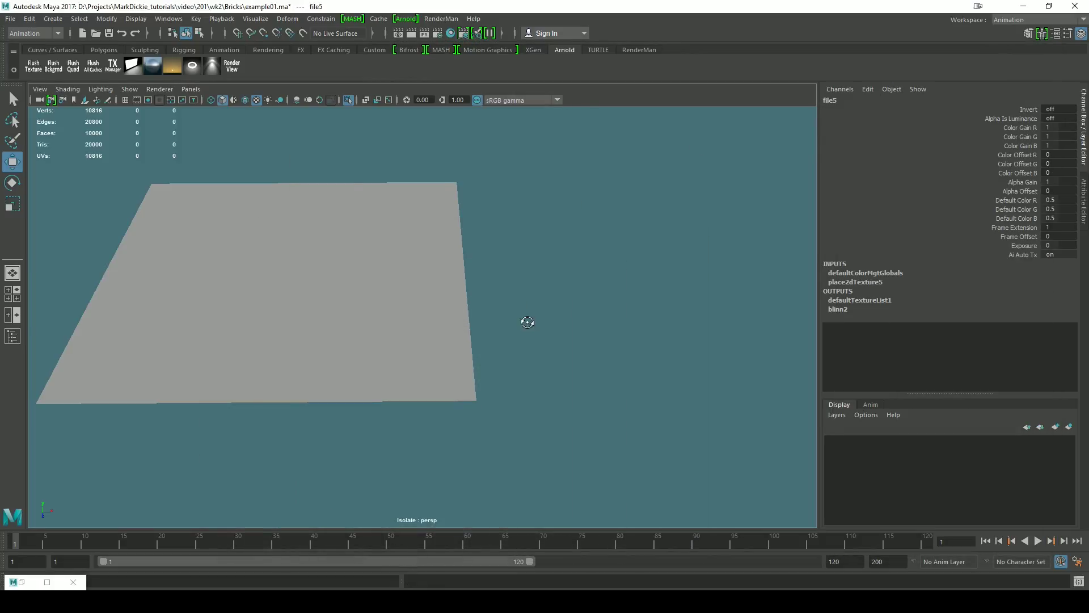
pyautogui.keyDown('alt'); pyautogui.moveTo(528, 319); pyautogui.dragTo(518, 367); pyautogui.keyUp('alt')
pyautogui.scroll(3, 518, 371)
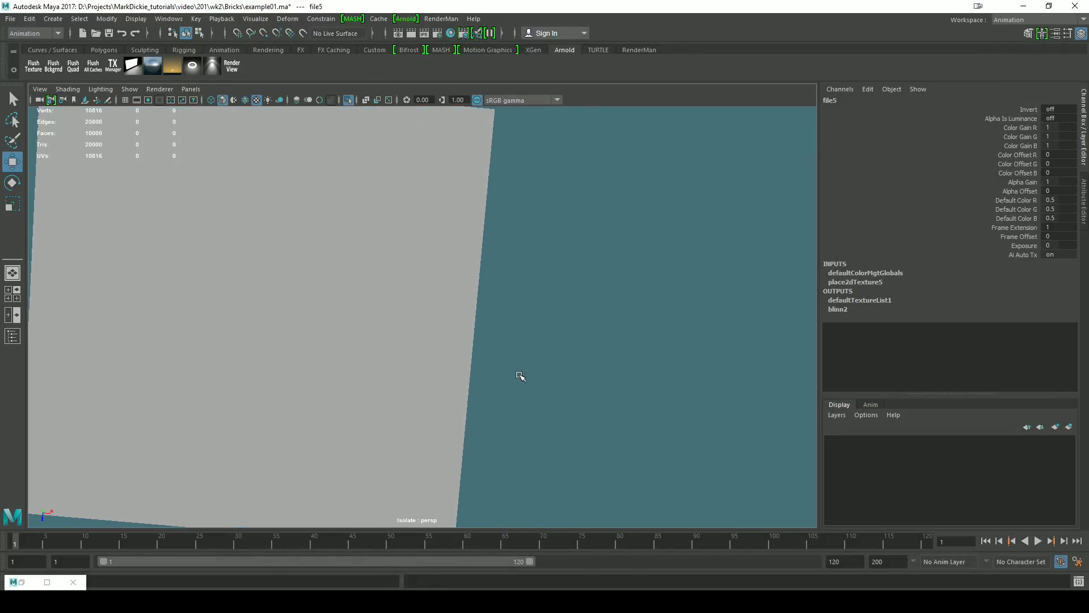
pyautogui.keyDown('alt'); pyautogui.moveTo(518, 376); pyautogui.dragTo(707, 370, button='middle'); pyautogui.keyUp('alt')
pyautogui.scroll(-3, 704, 374)
pyautogui.scroll(3, 702, 377)
pyautogui.keyDown('alt'); pyautogui.moveTo(703, 377); pyautogui.dragTo(736, 408); pyautogui.keyUp('alt')
pyautogui.keyDown('alt'); pyautogui.moveTo(522, 333); pyautogui.dragTo(625, 369); pyautogui.keyUp('alt')
pyautogui.click(451, 33)
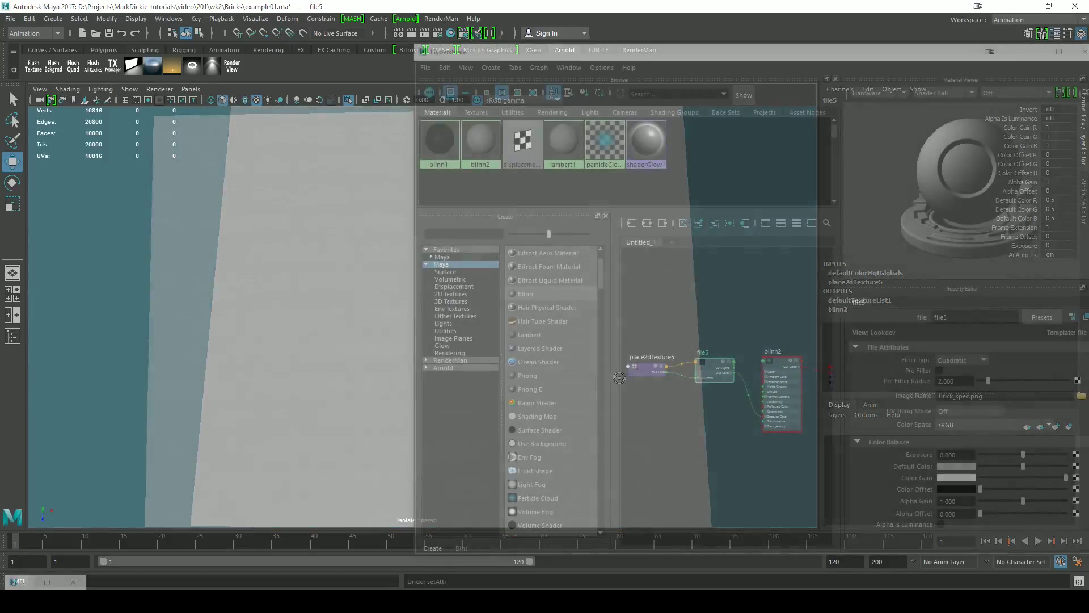
pyautogui.moveTo(481, 54); pyautogui.dragTo(676, 63)
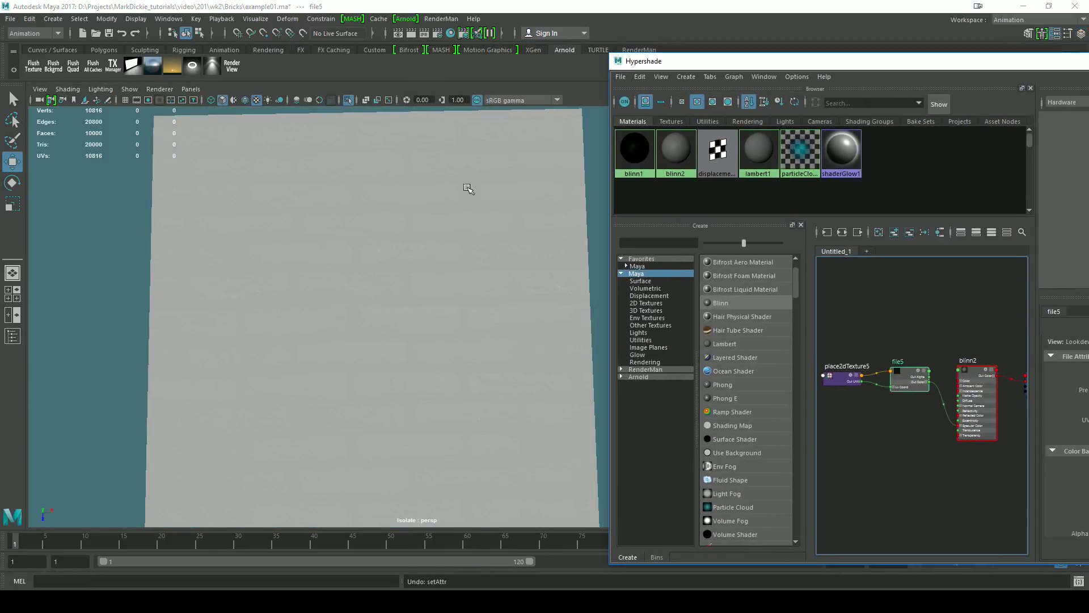
pyautogui.moveTo(404, 375)
pyautogui.keyDown('alt'); pyautogui.mouseDown()
pyautogui.moveTo(401, 360)
pyautogui.moveTo(401, 377)
pyautogui.mouseUp(); pyautogui.keyUp('alt')
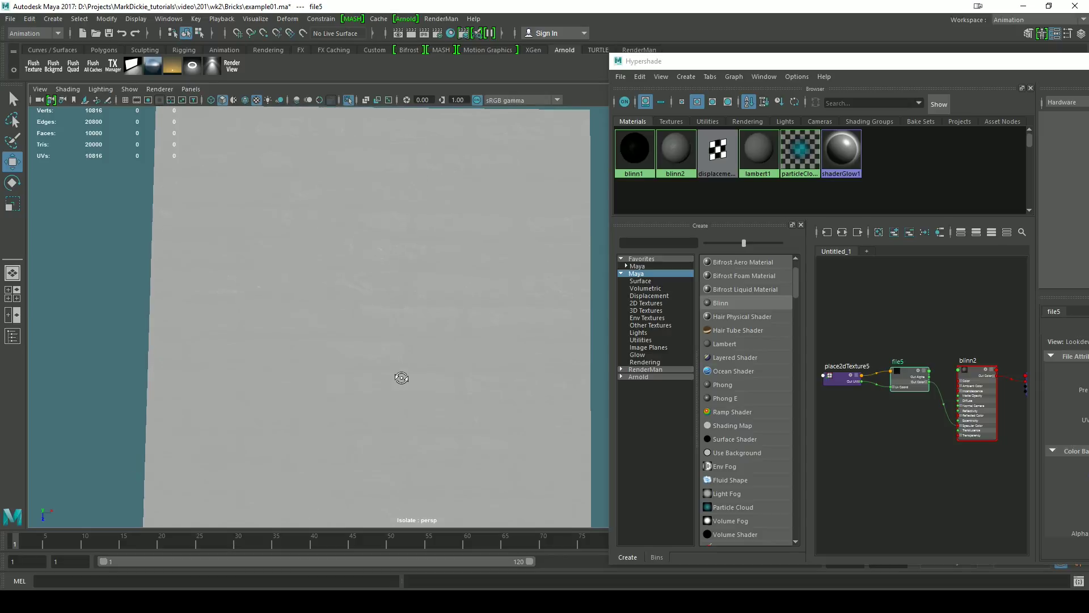
# Raise the Exposure of the Brick_spec.png file texture to 4.530, check the plane's highlights, and reduce it to 3.792
pyautogui.moveTo(907, 65); pyautogui.dragTo(607, 65)
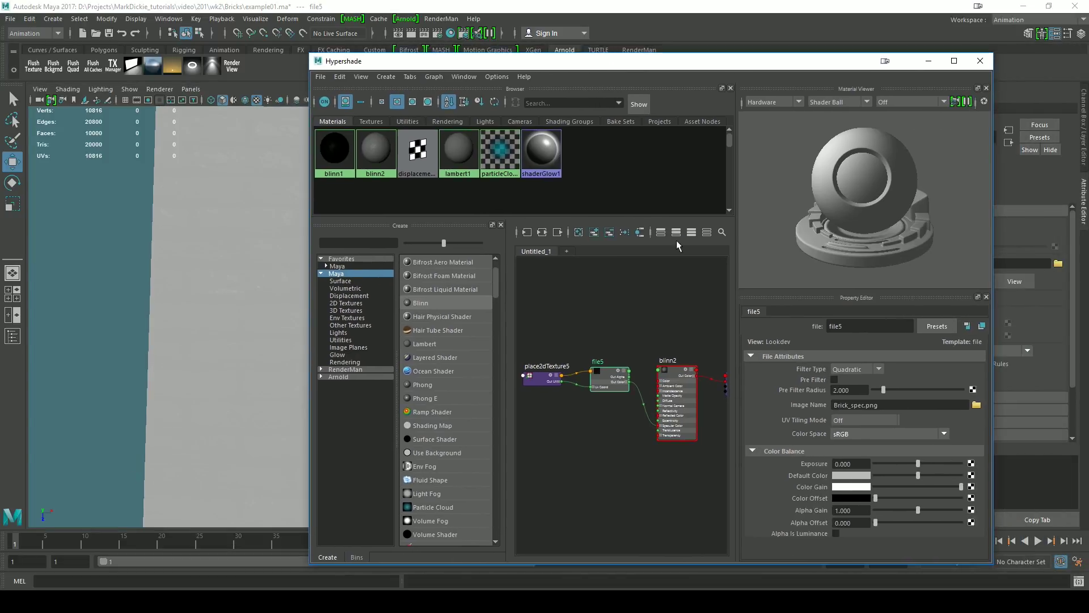
pyautogui.click(671, 376)
pyautogui.click(609, 375)
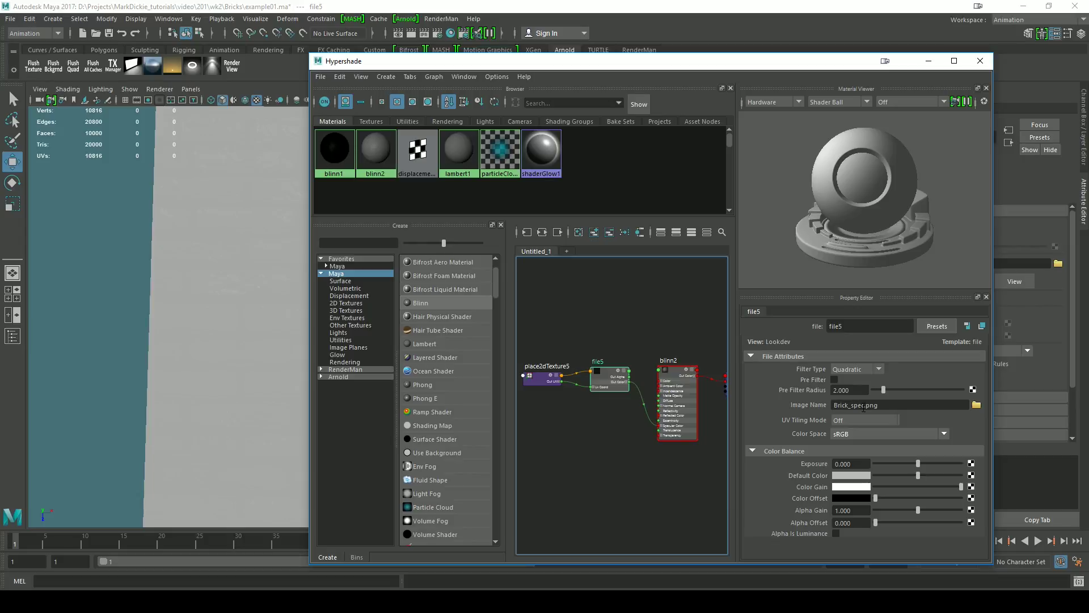
pyautogui.moveTo(590, 67); pyautogui.dragTo(686, 55)
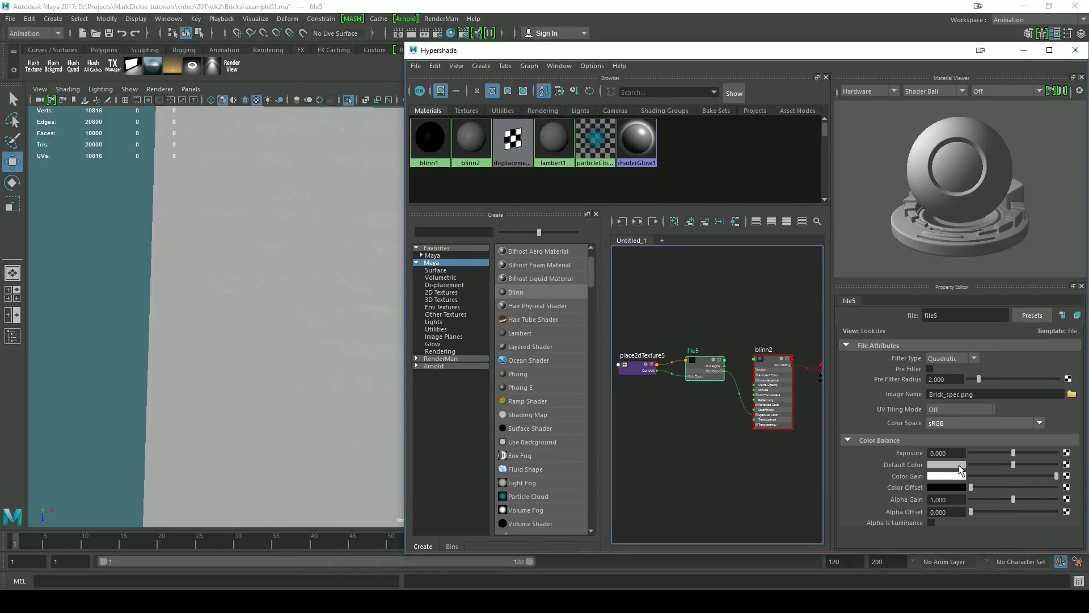
pyautogui.moveTo(1014, 452); pyautogui.dragTo(1052, 452)
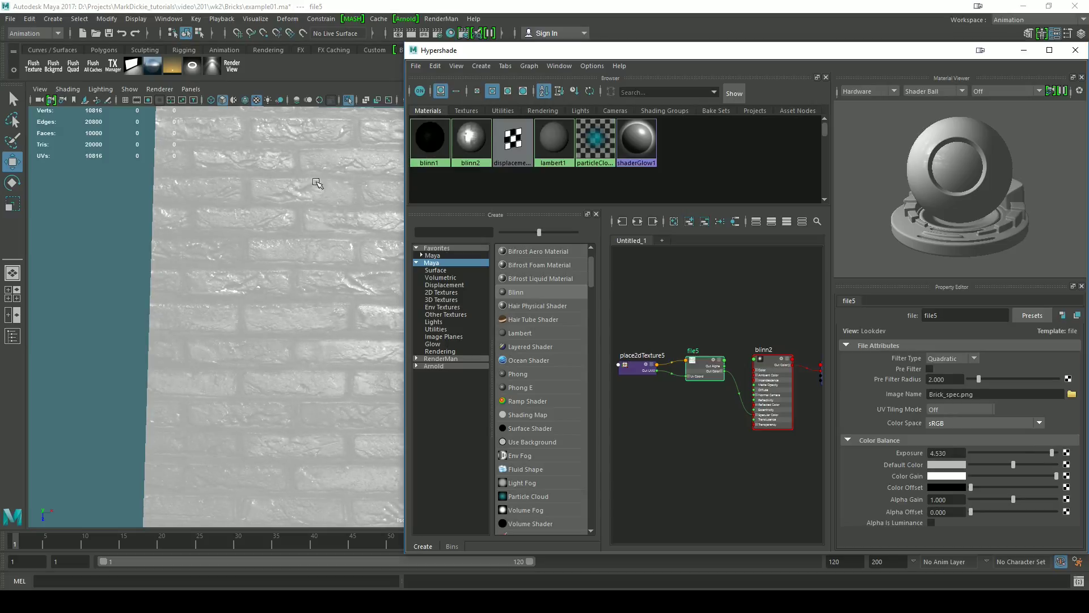
pyautogui.keyDown('alt'); pyautogui.moveTo(246, 408); pyautogui.dragTo(329, 353); pyautogui.keyUp('alt')
pyautogui.click(1045, 452)
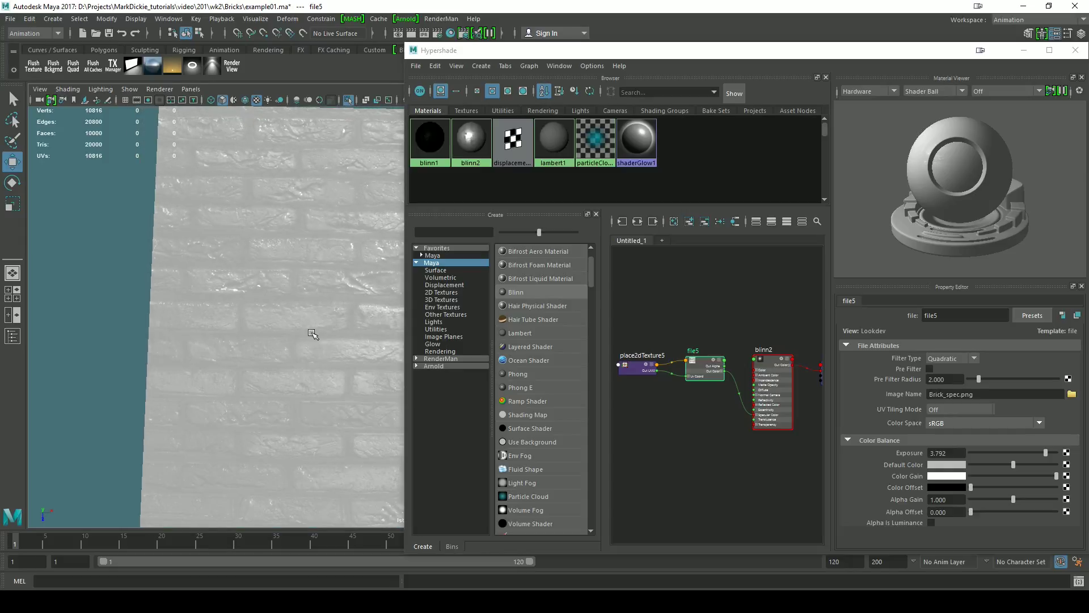
# With blinn2 selected, switch to Photoshop to view the Brick_bump.png map and return to Maya
pyautogui.click(772, 382)
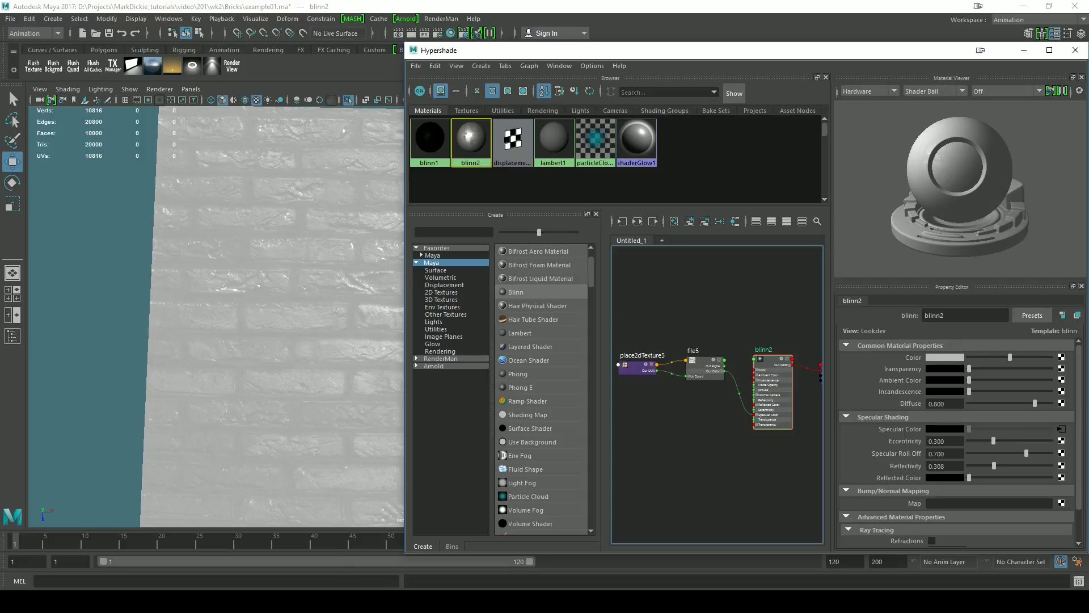
pyautogui.hotkey('alt', 'Tab')
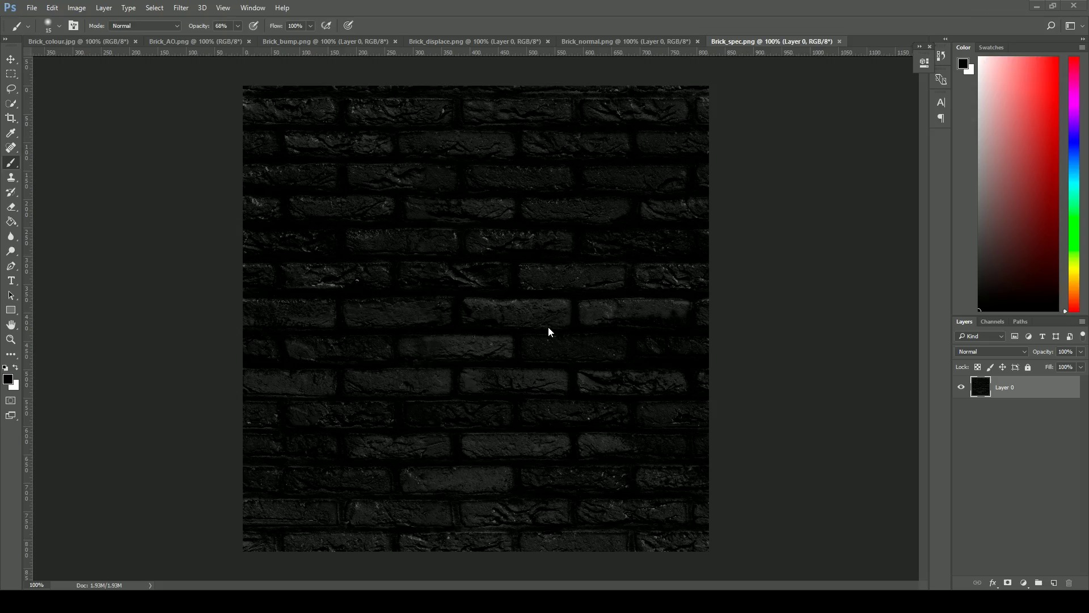
pyautogui.click(314, 41)
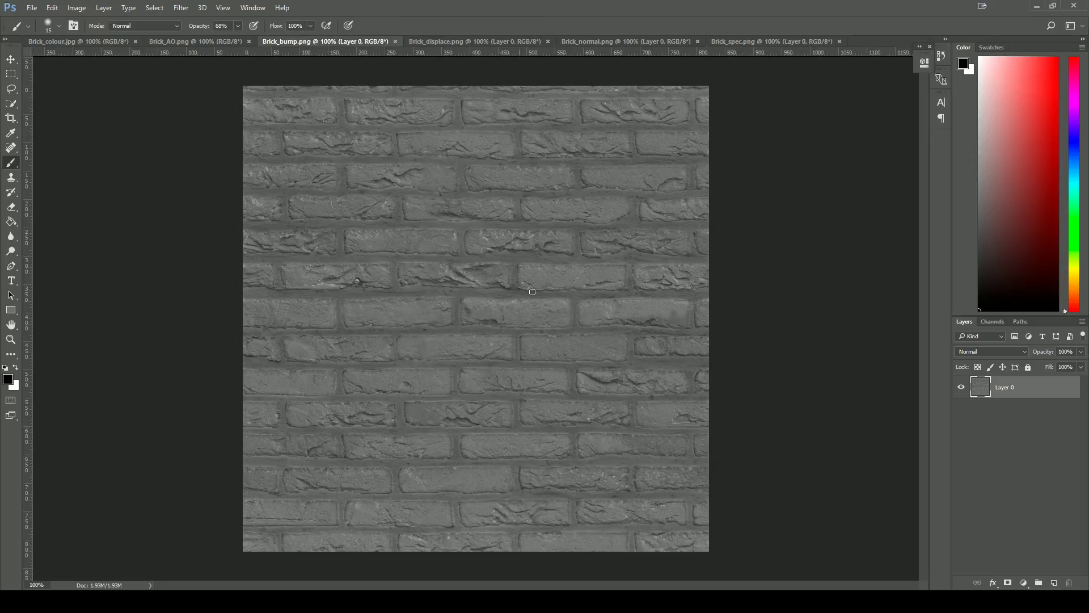
pyautogui.click(1032, 6)
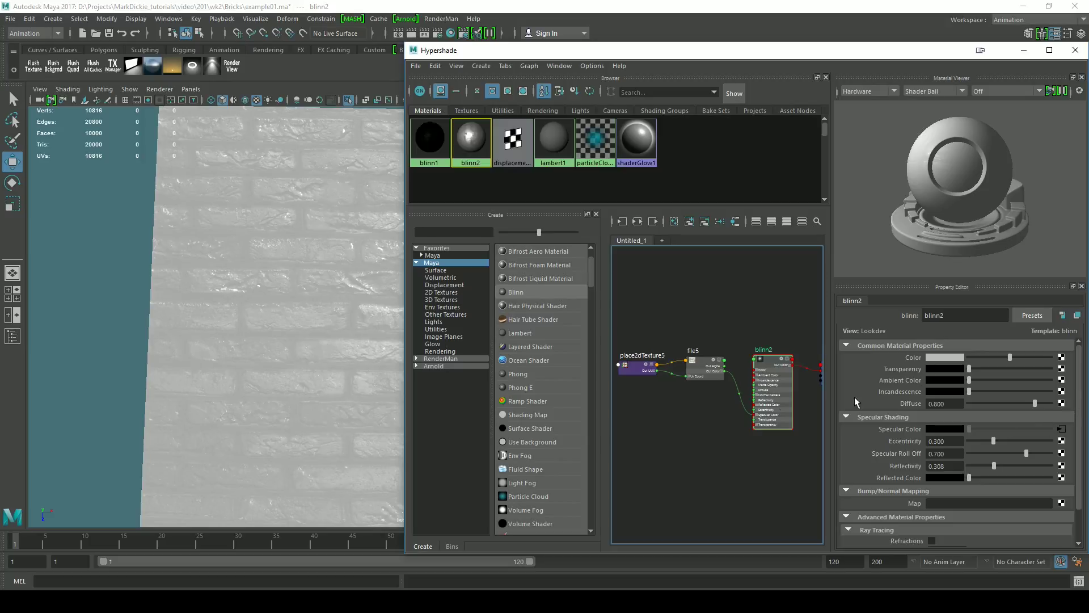
# Map a File texture to the Bump/Normal Mapping input of blinn2
pyautogui.click(764, 357)
pyautogui.scroll(-2, 1077, 386)
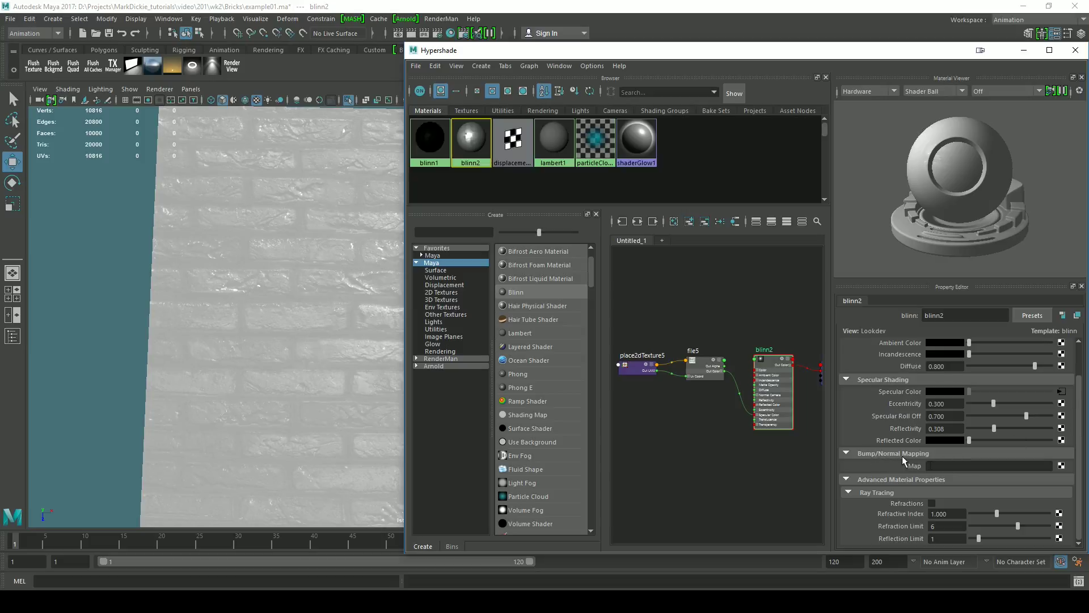
pyautogui.click(1060, 465)
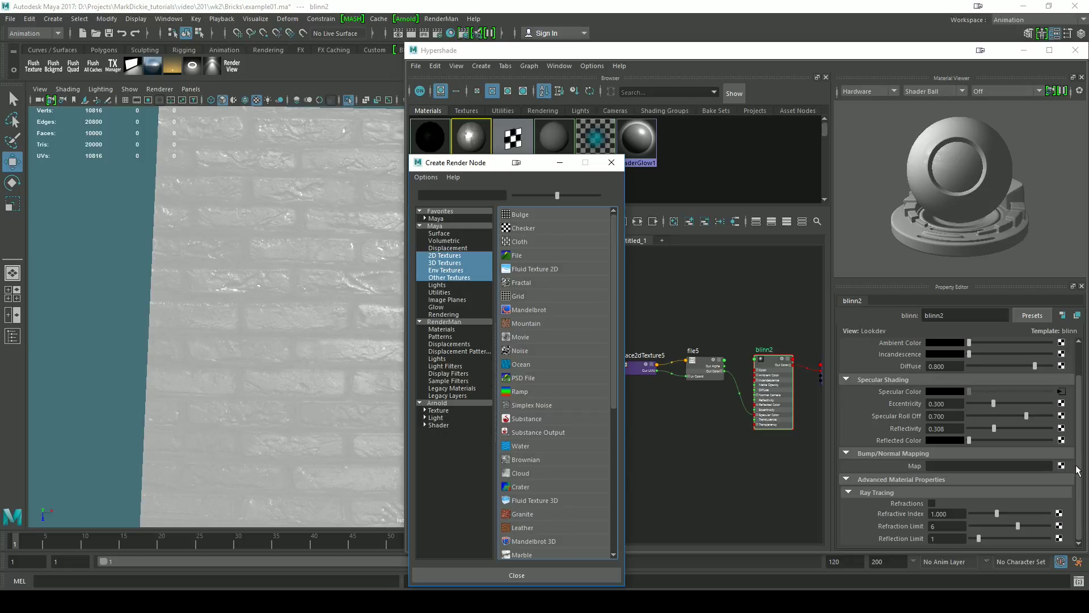
pyautogui.moveTo(478, 166); pyautogui.dragTo(532, 151)
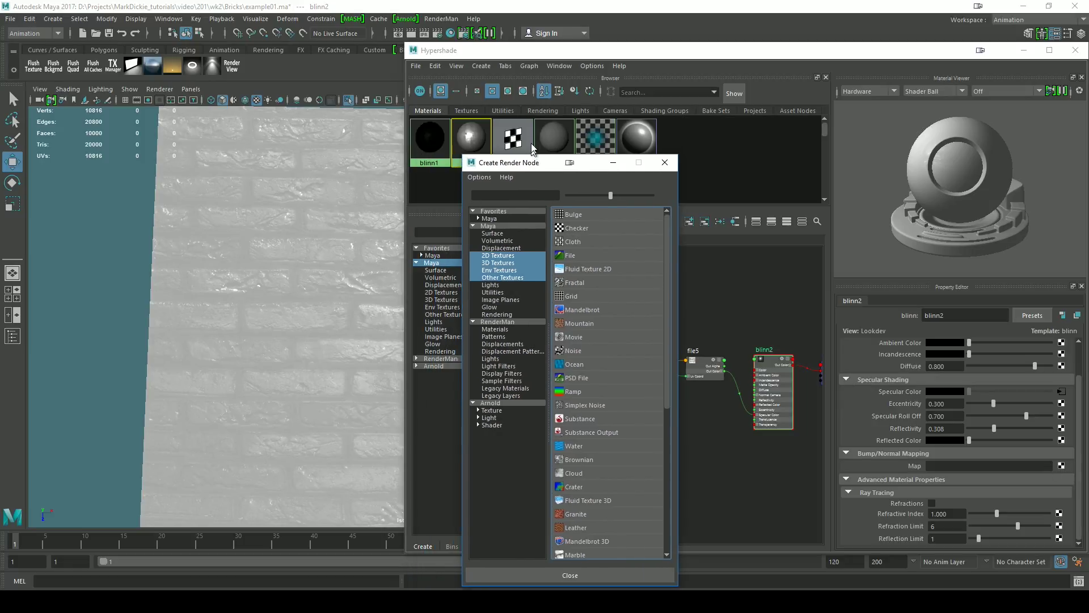
pyautogui.click(570, 239)
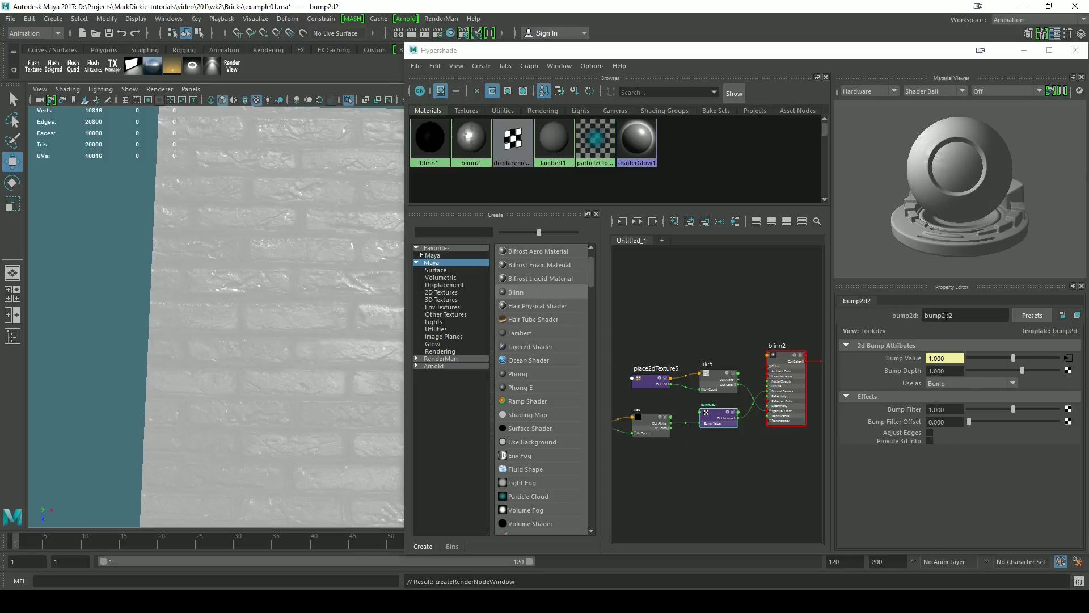
# Shift the bump2d2 node slightly in the graph and set its Bump Depth to 0.290
pyautogui.scroll(2, 658, 482)
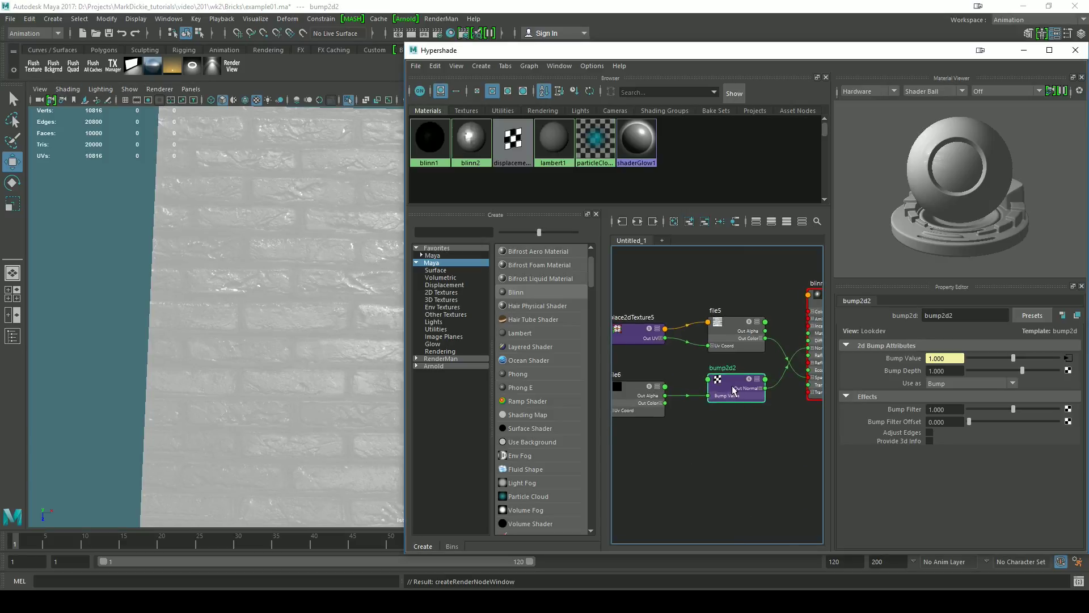
pyautogui.moveTo(732, 390); pyautogui.dragTo(728, 398)
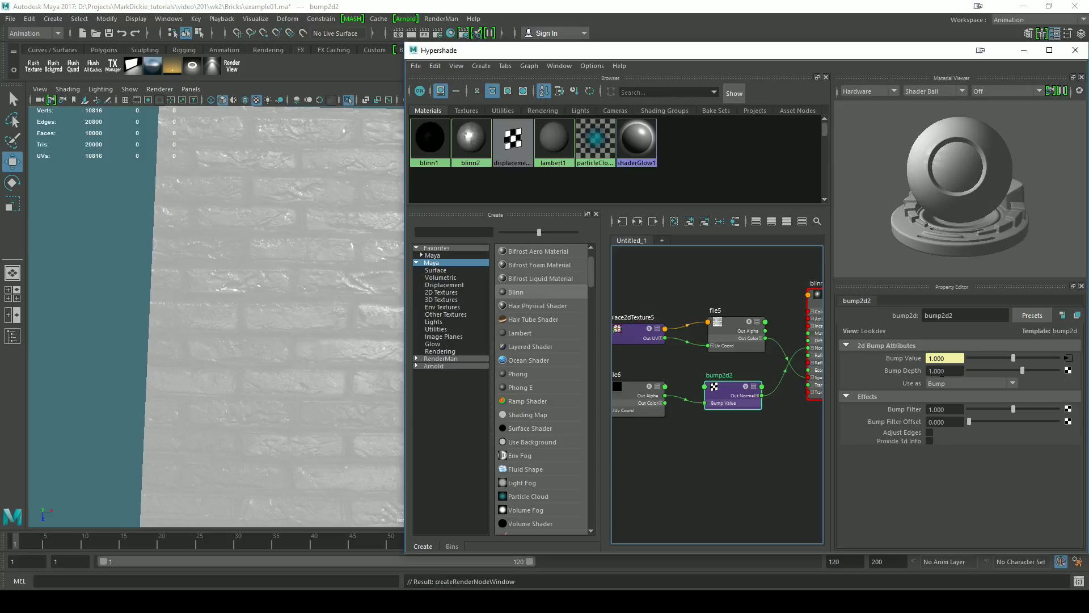
pyautogui.moveTo(1022, 374); pyautogui.dragTo(1015, 374)
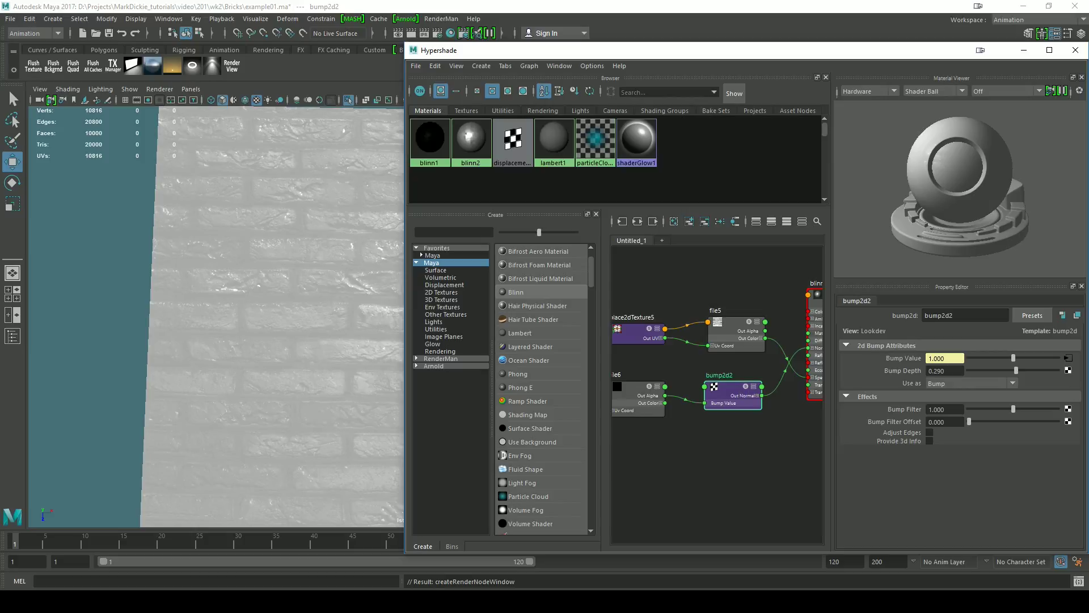
# Load Brick_bump.png into the file6 texture that feeds the Bump Value of bump2d2
pyautogui.click(1068, 360)
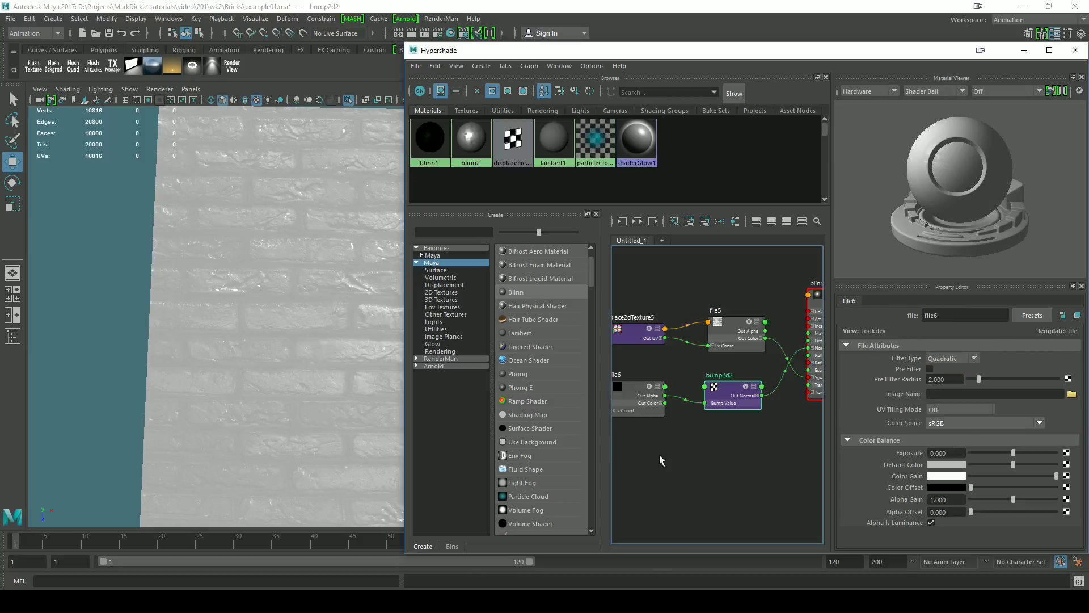
pyautogui.keyDown('alt'); pyautogui.moveTo(661, 455); pyautogui.dragTo(693, 458, button='middle'); pyautogui.keyUp('alt')
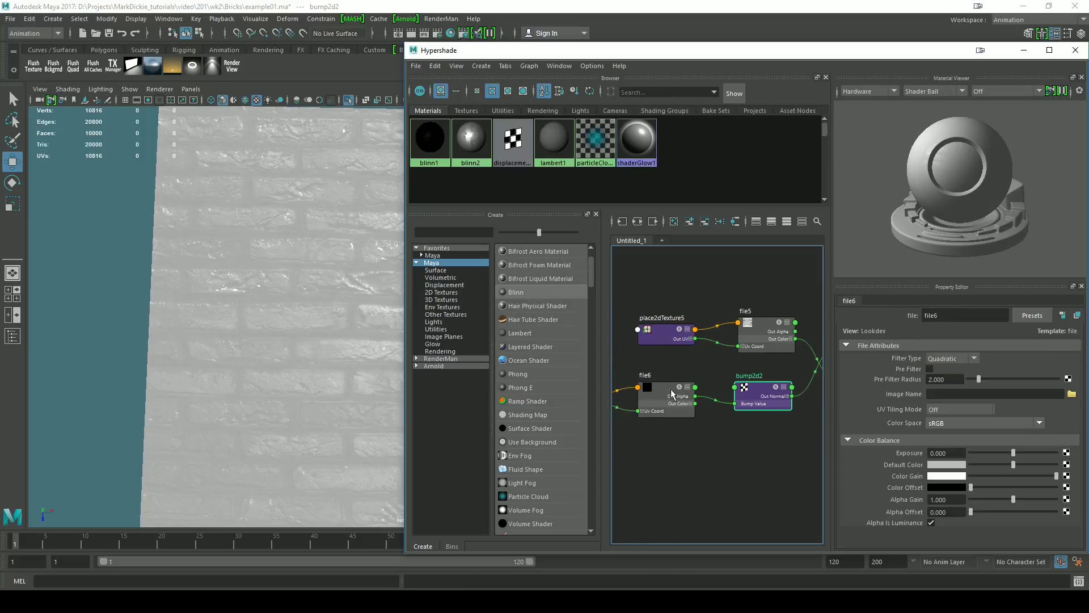
pyautogui.click(758, 399)
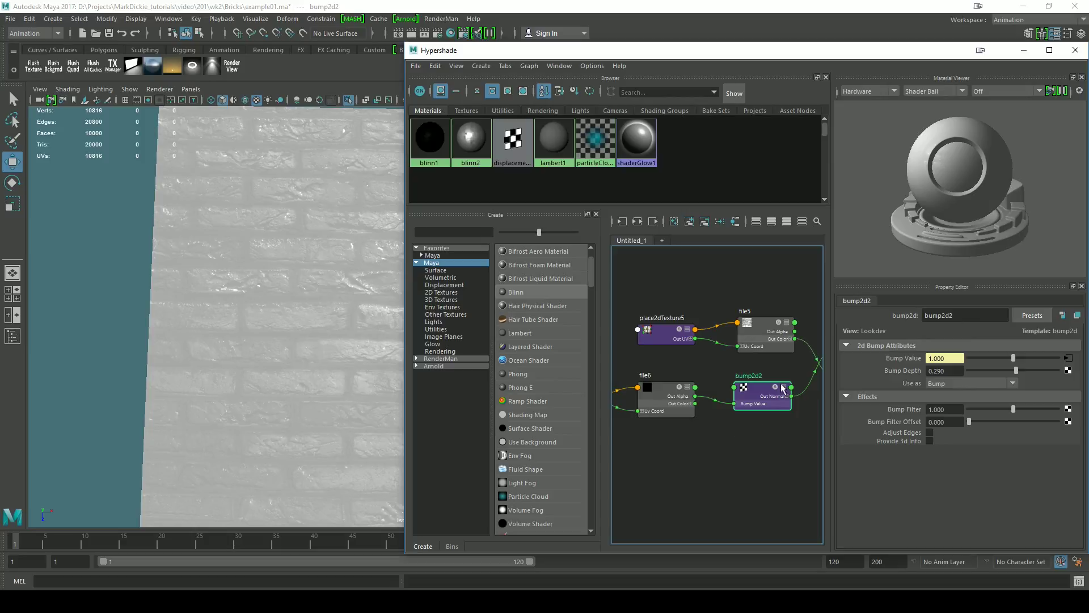
pyautogui.click(664, 399)
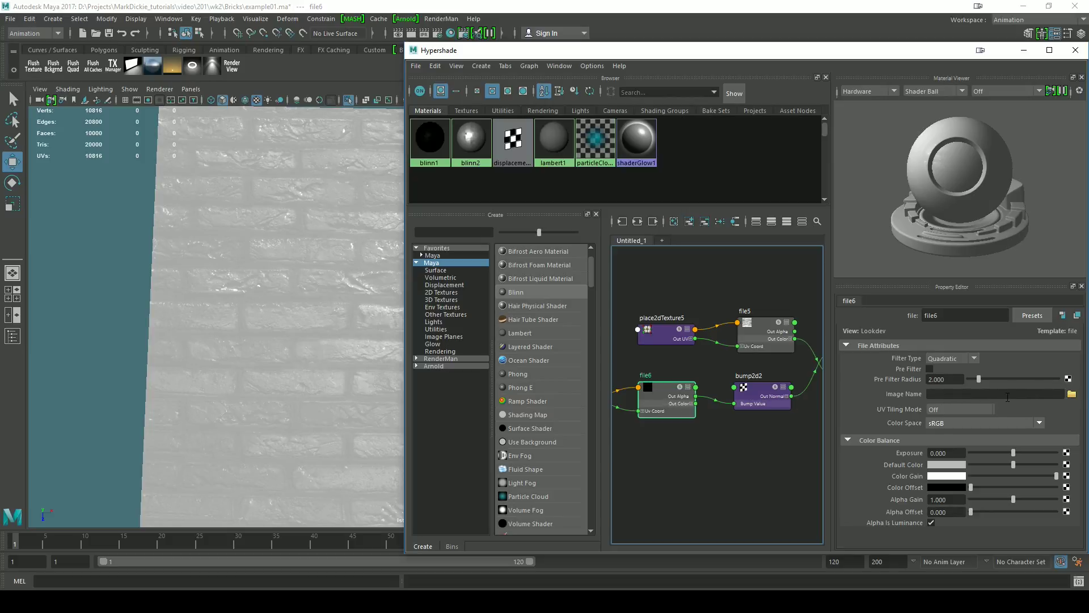
pyautogui.click(1071, 394)
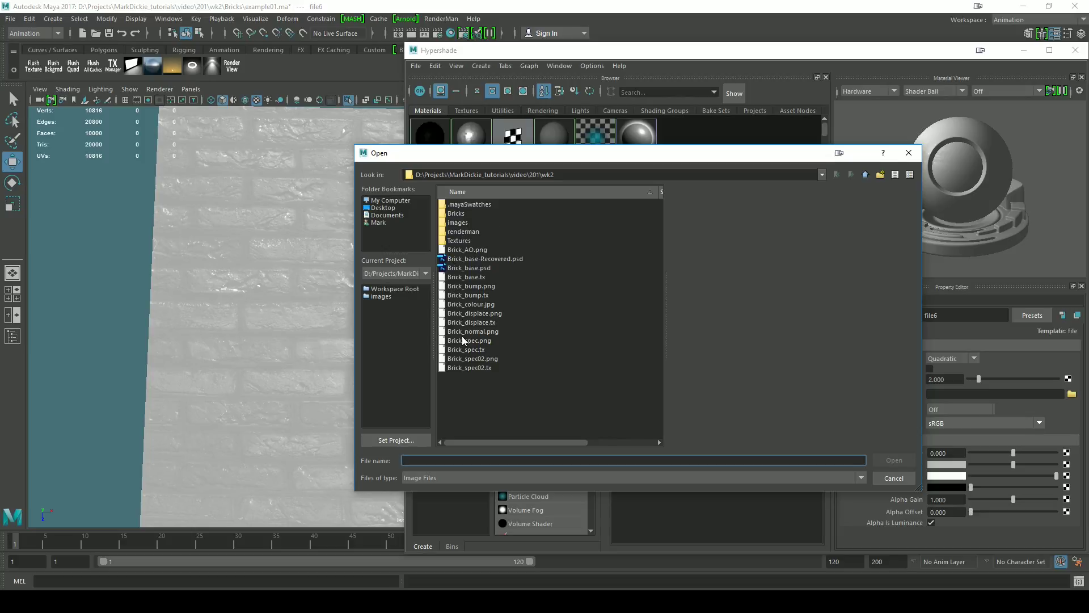
pyautogui.click(471, 286)
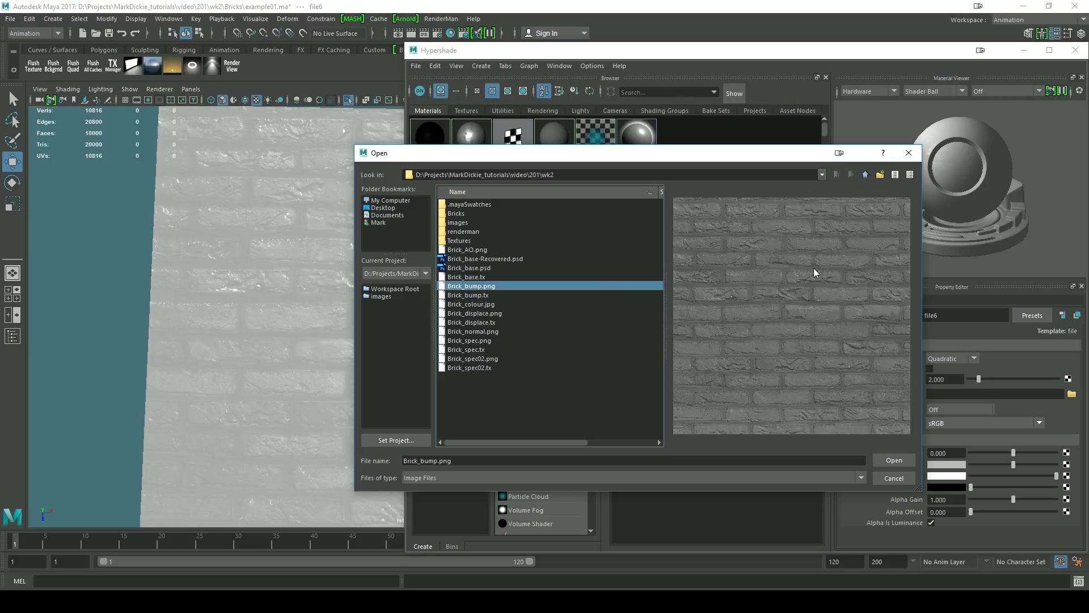
pyautogui.click(888, 460)
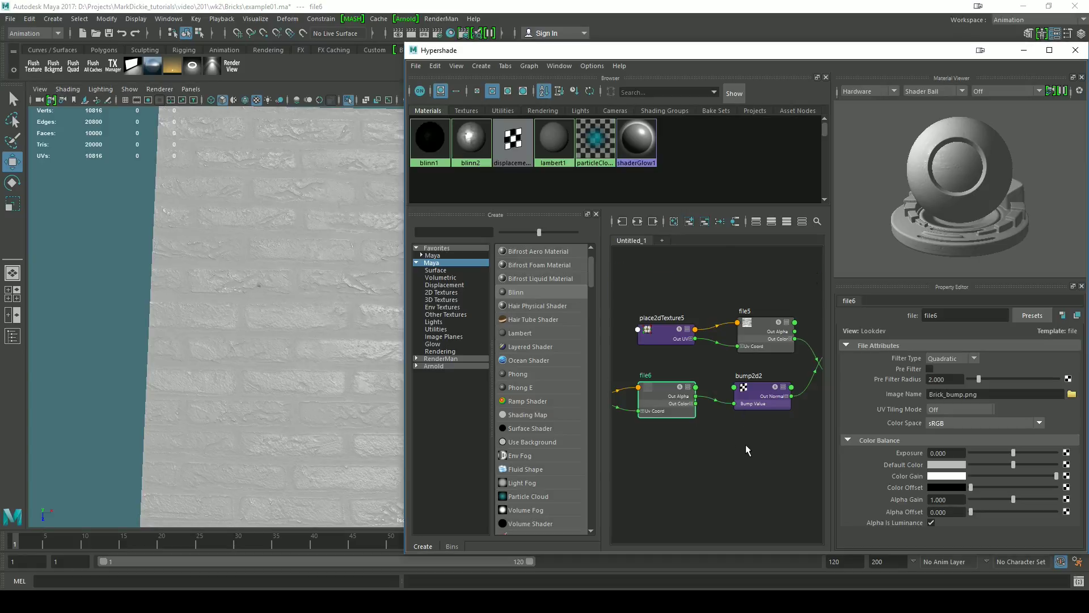
# Minimize the Hypershade and examine the bump detail on the plane up close and from different angles
pyautogui.scroll(-3, 700, 454)
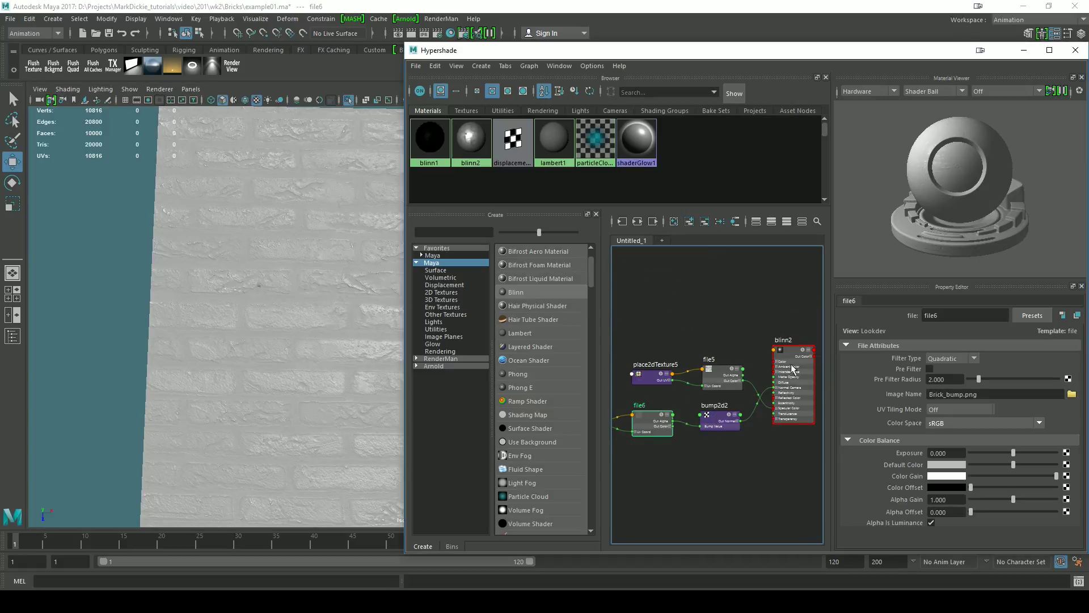
pyautogui.click(1023, 50)
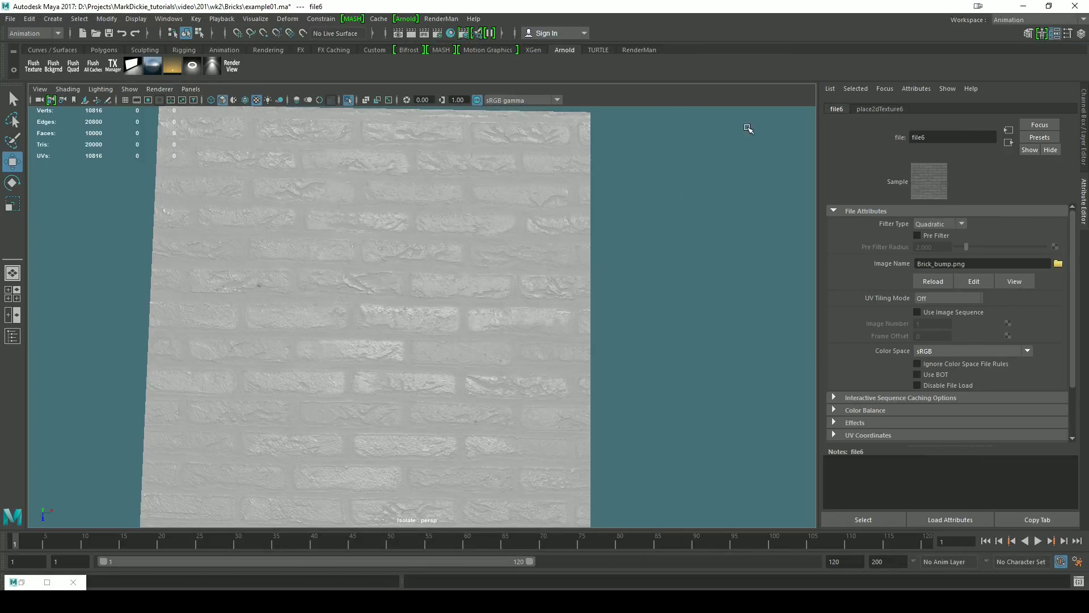
pyautogui.keyDown('alt'); pyautogui.moveTo(668, 474); pyautogui.dragTo(679, 443); pyautogui.keyUp('alt')
pyautogui.scroll(6, 675, 446)
pyautogui.keyDown('alt'); pyautogui.moveTo(578, 448); pyautogui.dragTo(567, 498); pyautogui.keyUp('alt')
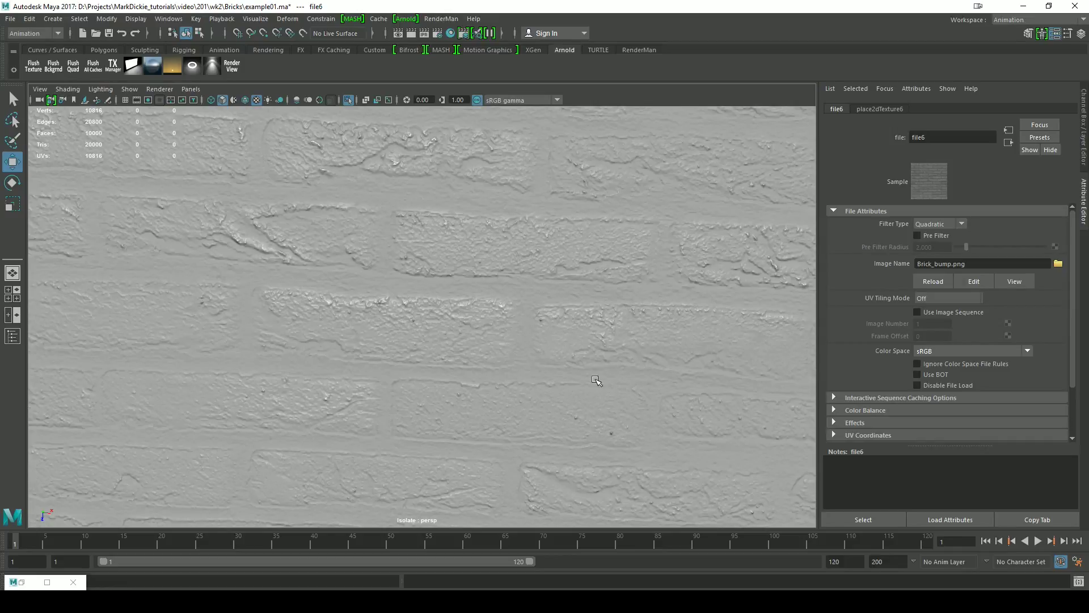
pyautogui.keyDown('alt'); pyautogui.moveTo(598, 382); pyautogui.dragTo(536, 344); pyautogui.keyUp('alt')
pyautogui.keyDown('alt'); pyautogui.moveTo(573, 405); pyautogui.dragTo(542, 358); pyautogui.keyUp('alt')
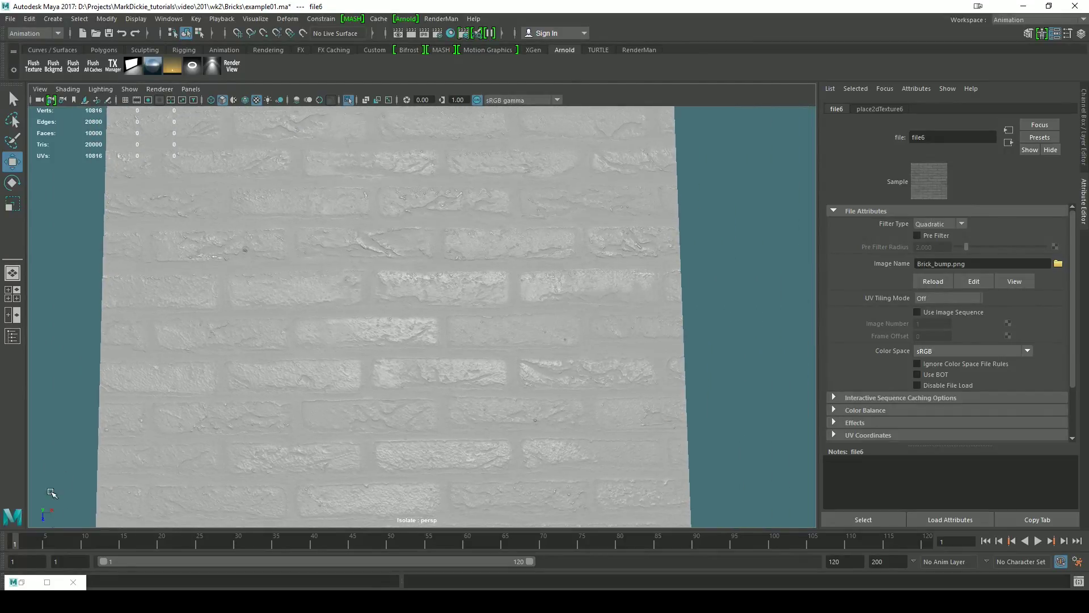
# Bring back the Hypershade and select the blinn2 material node in the graph
pyautogui.click(21, 582)
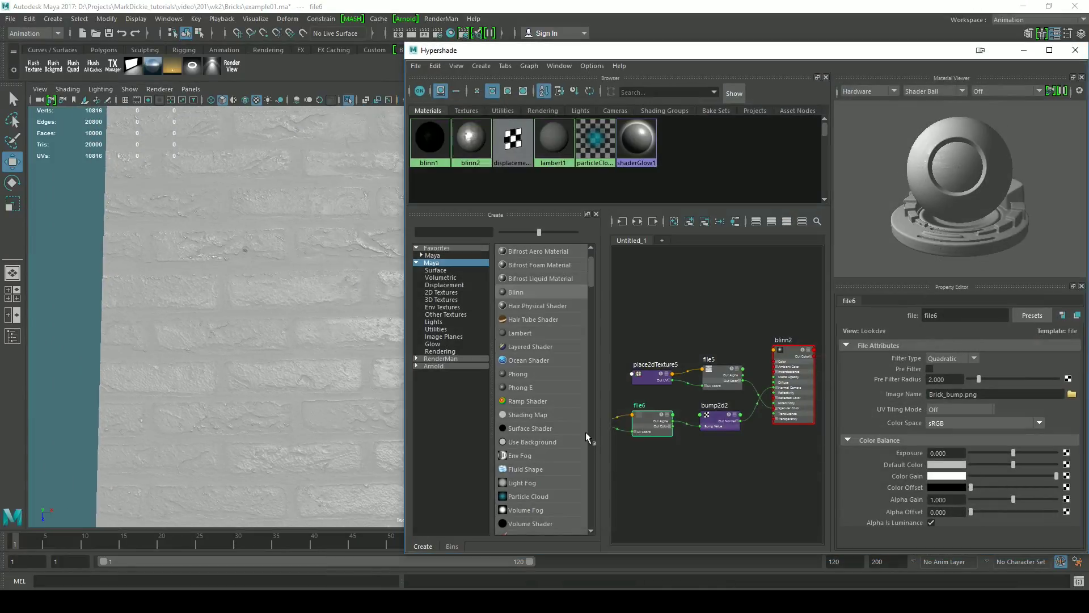
pyautogui.click(780, 354)
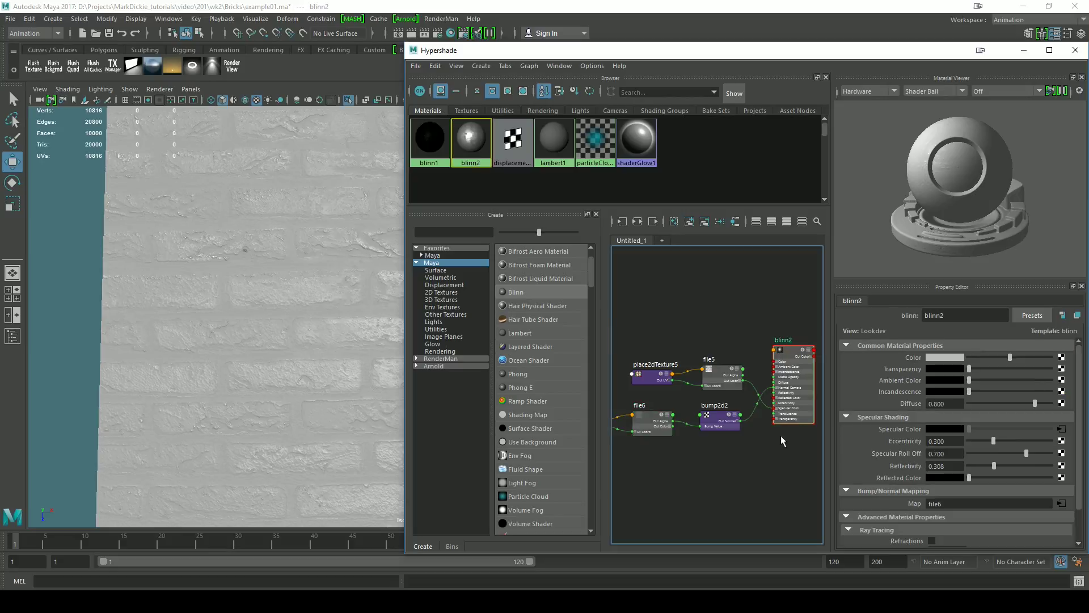
pyautogui.scroll(1, 781, 434)
pyautogui.keyDown('alt'); pyautogui.moveTo(780, 435); pyautogui.dragTo(686, 451, button='middle'); pyautogui.keyUp('alt')
pyautogui.scroll(2, 686, 451)
pyautogui.scroll(-2, 676, 370)
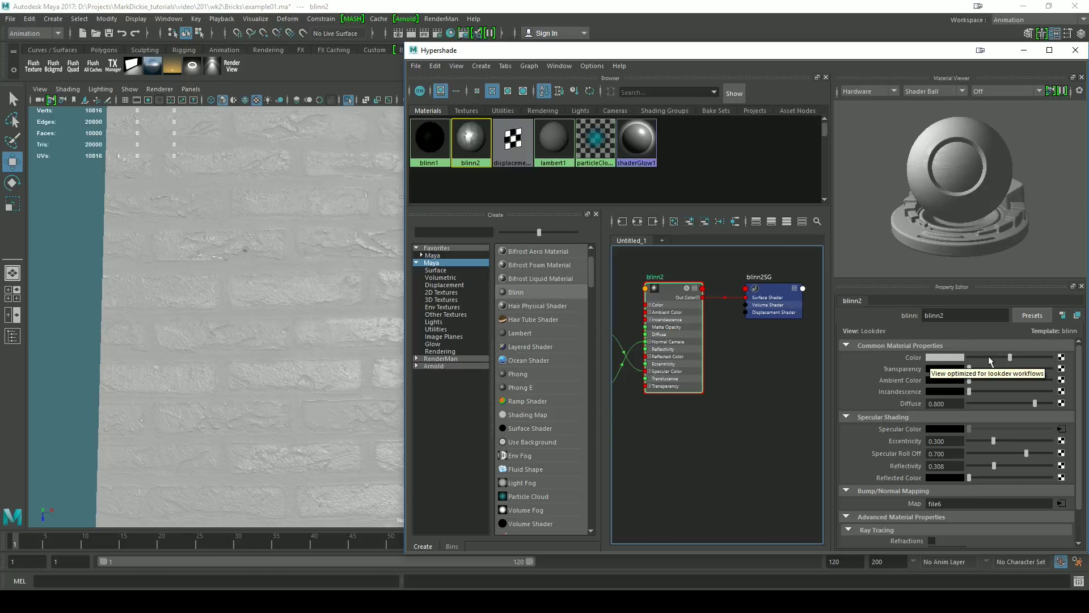
# Try red, orange and a near-white grey as the flat Color of blinn2
pyautogui.click(938, 357)
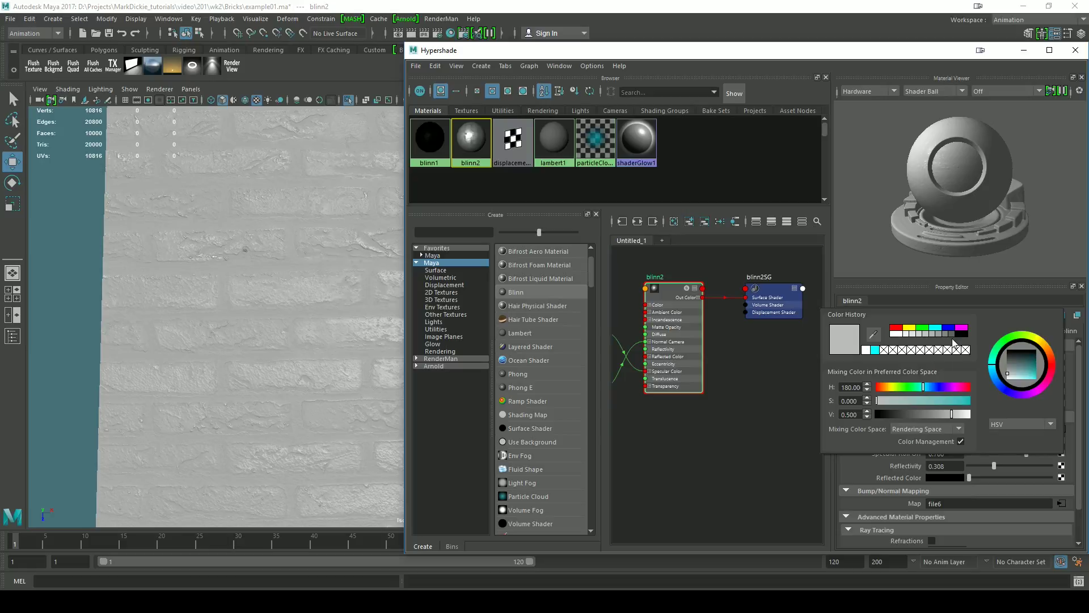
pyautogui.click(895, 327)
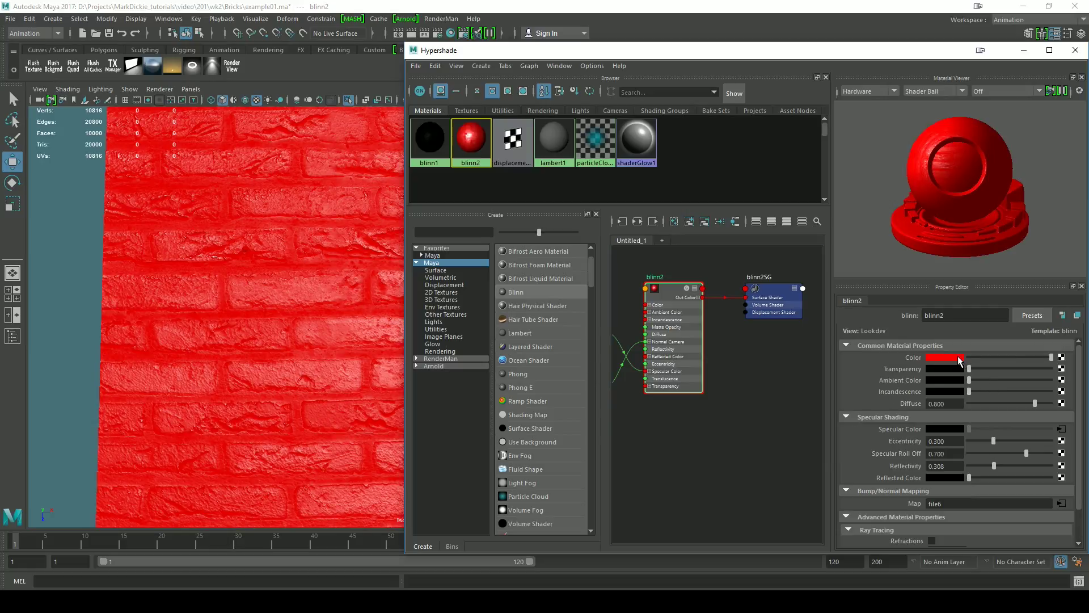
pyautogui.click(959, 360)
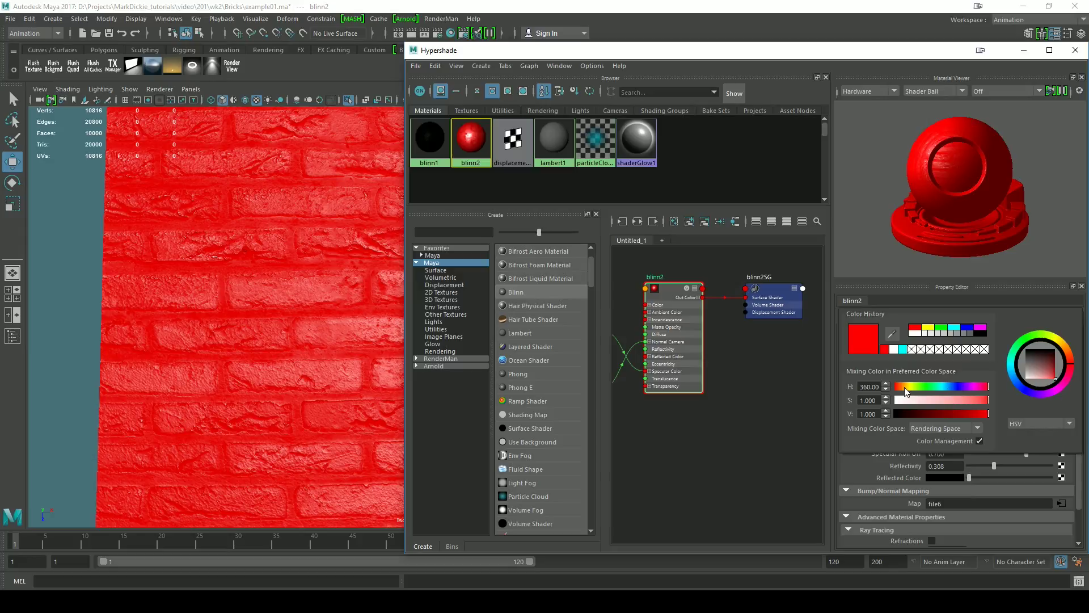
pyautogui.moveTo(903, 390); pyautogui.dragTo(900, 389)
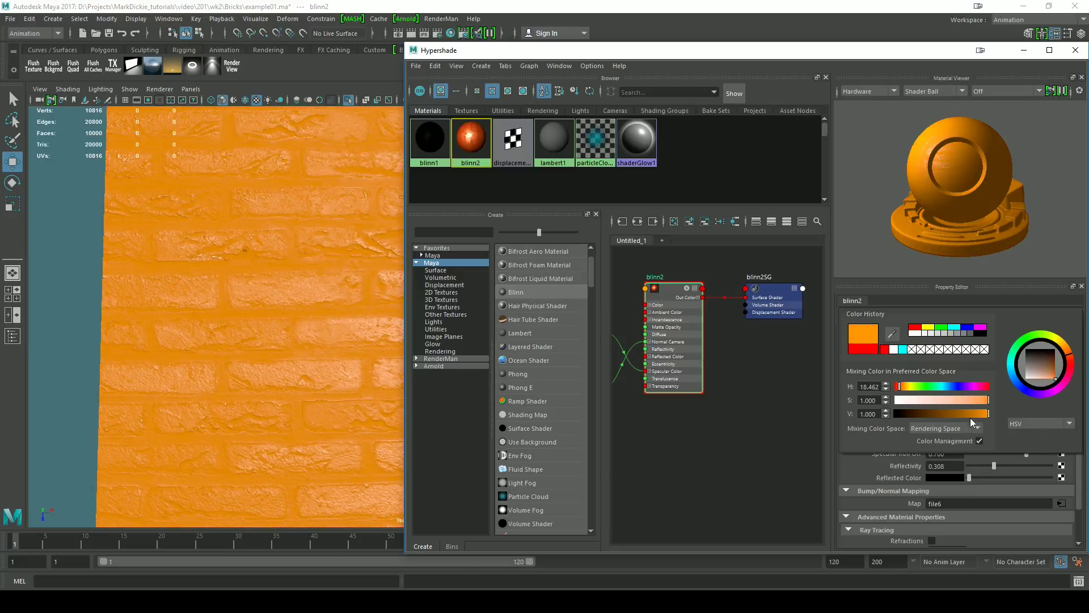
pyautogui.click(974, 416)
pyautogui.moveTo(974, 415); pyautogui.dragTo(986, 414)
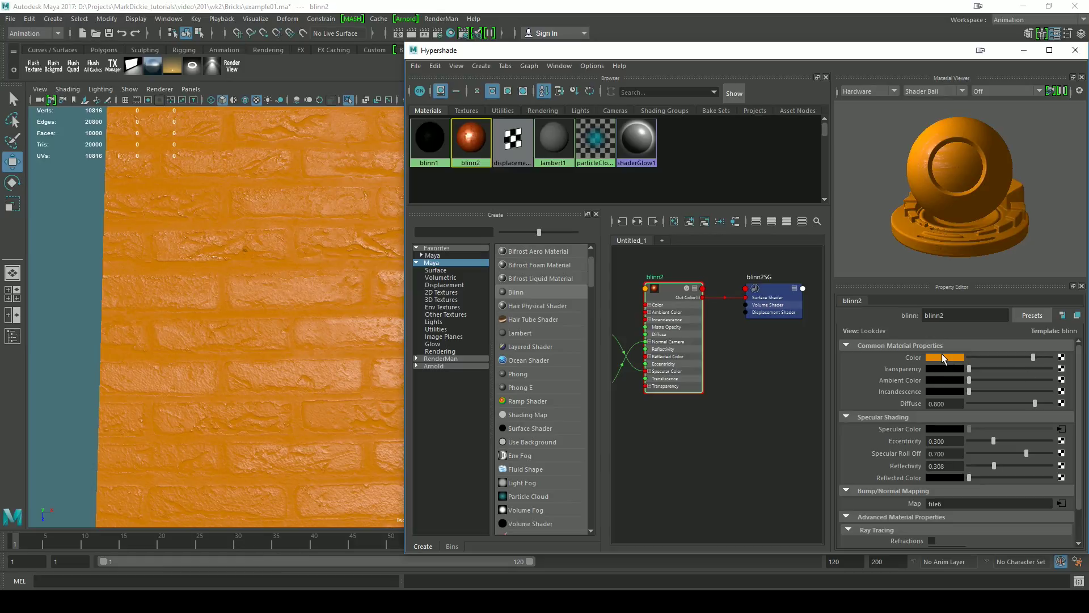
pyautogui.click(943, 358)
pyautogui.click(892, 396)
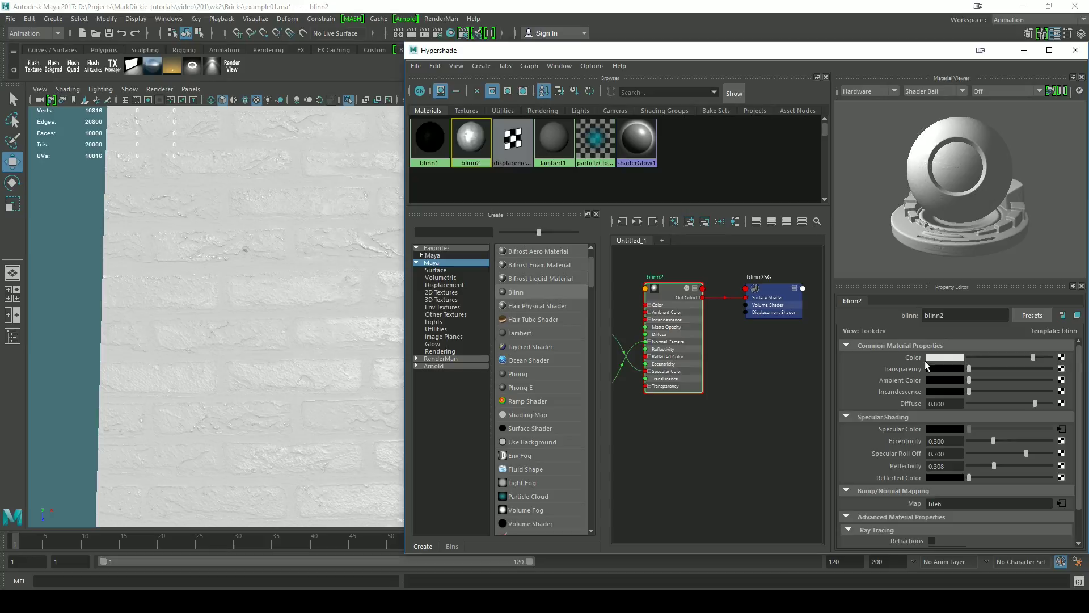
# Map a File texture to the Color of blinn2 and load Brick_colour.jpg into it
pyautogui.click(1061, 358)
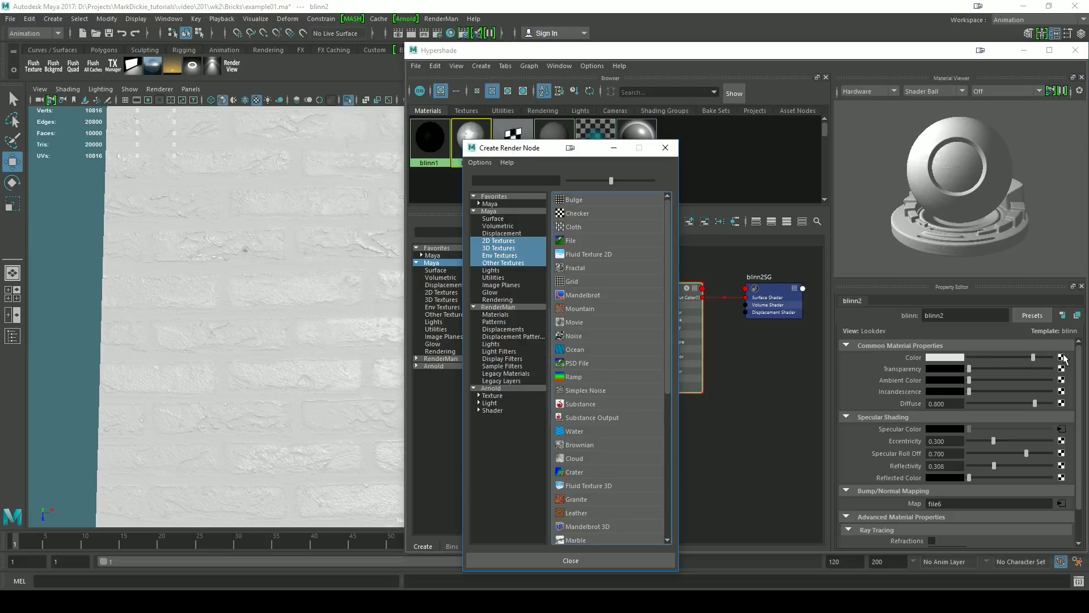
pyautogui.click(571, 240)
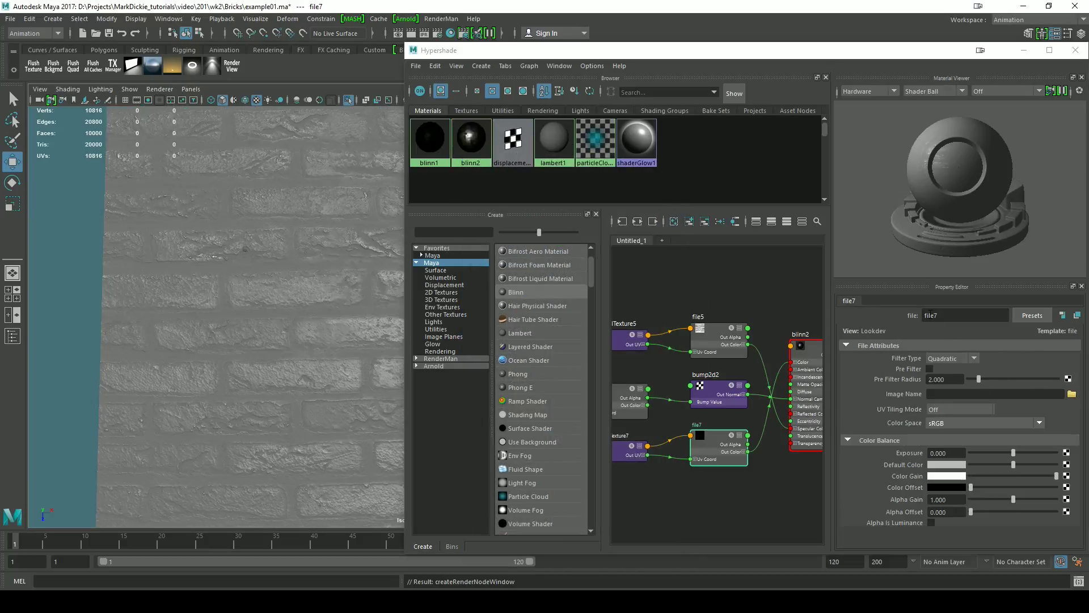
pyautogui.click(1071, 393)
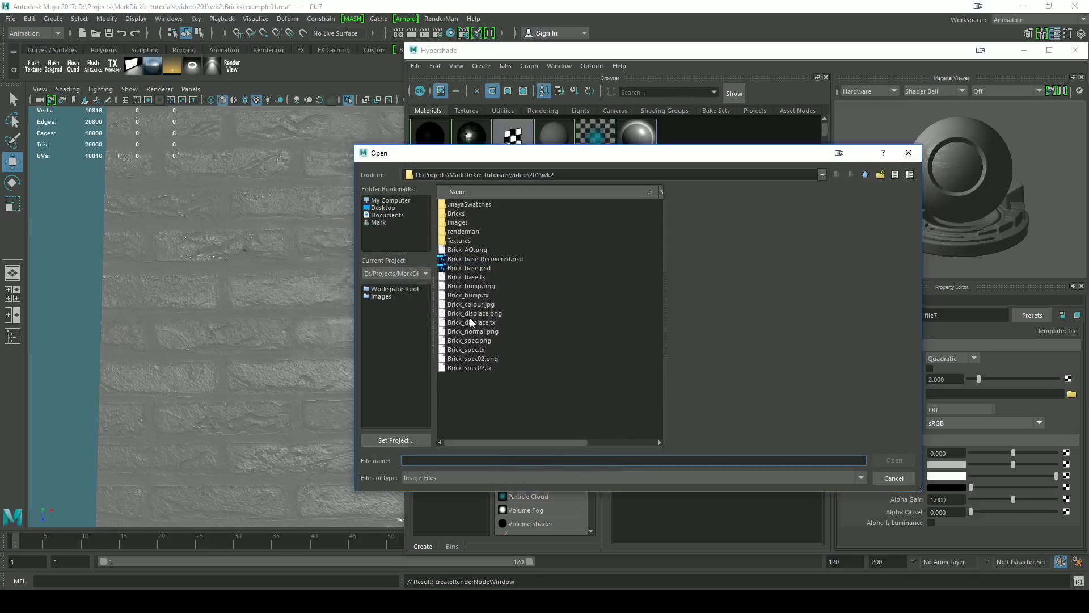
pyautogui.click(469, 304)
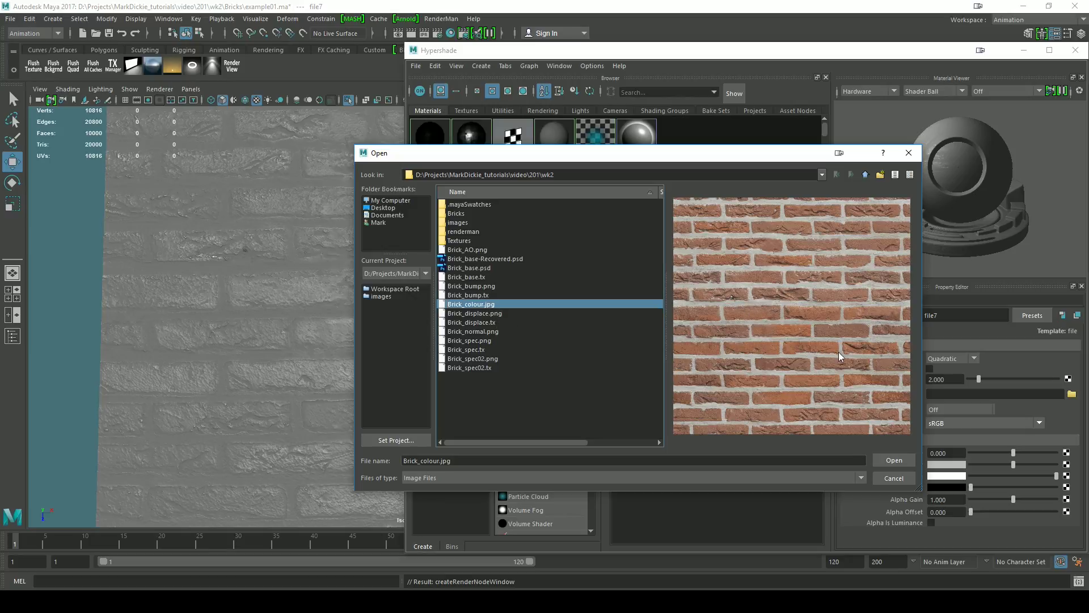
pyautogui.click(893, 461)
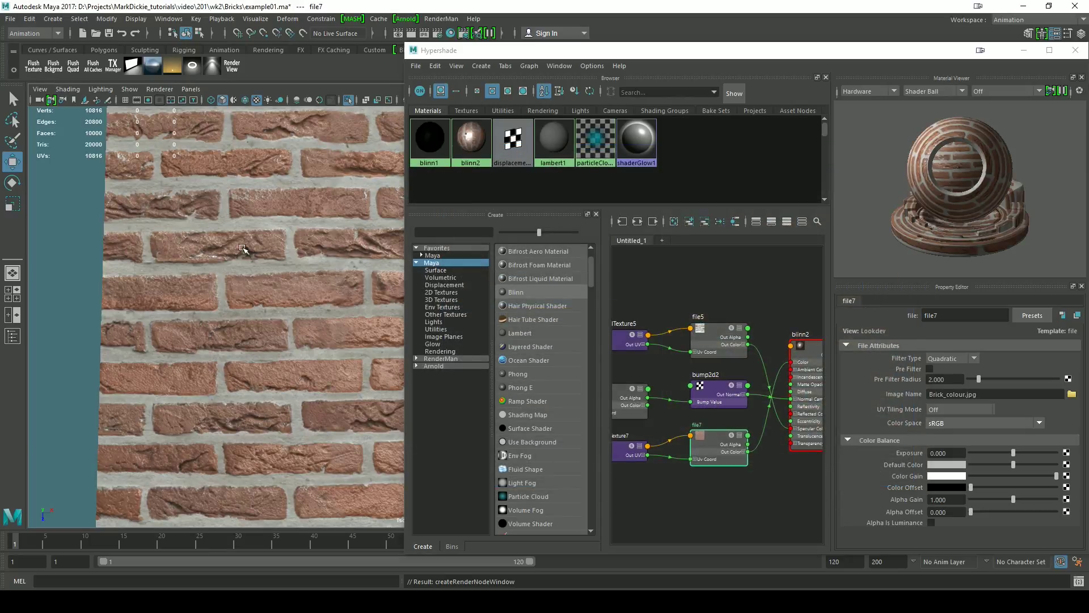
# Examine the coloured brick surface on the plane up close and at an angle
pyautogui.keyDown('alt'); pyautogui.moveTo(276, 358); pyautogui.dragTo(277, 248); pyautogui.keyUp('alt')
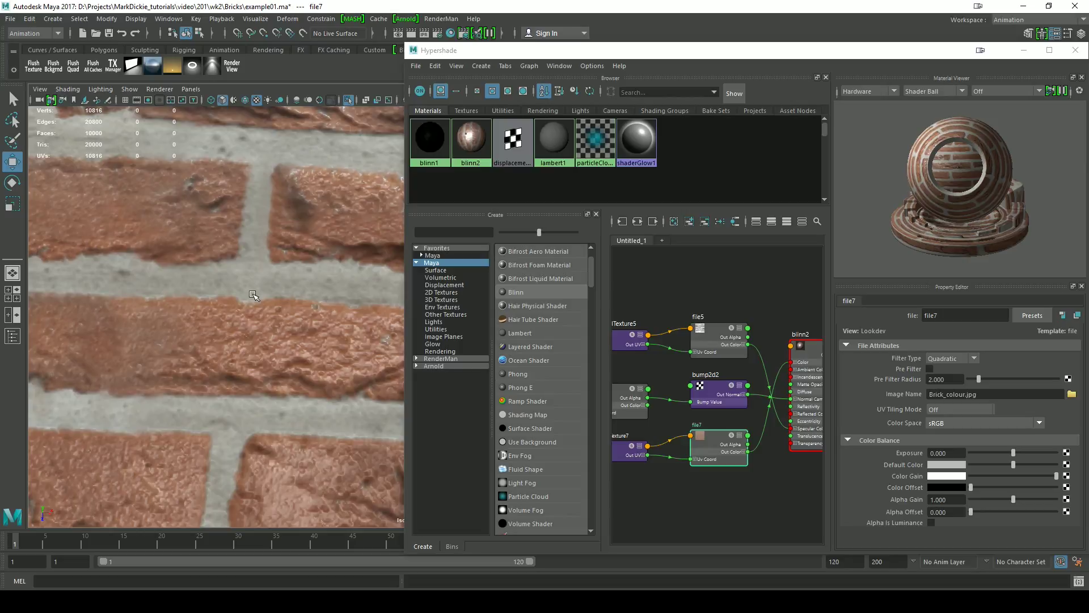
pyautogui.scroll(-3, 220, 275)
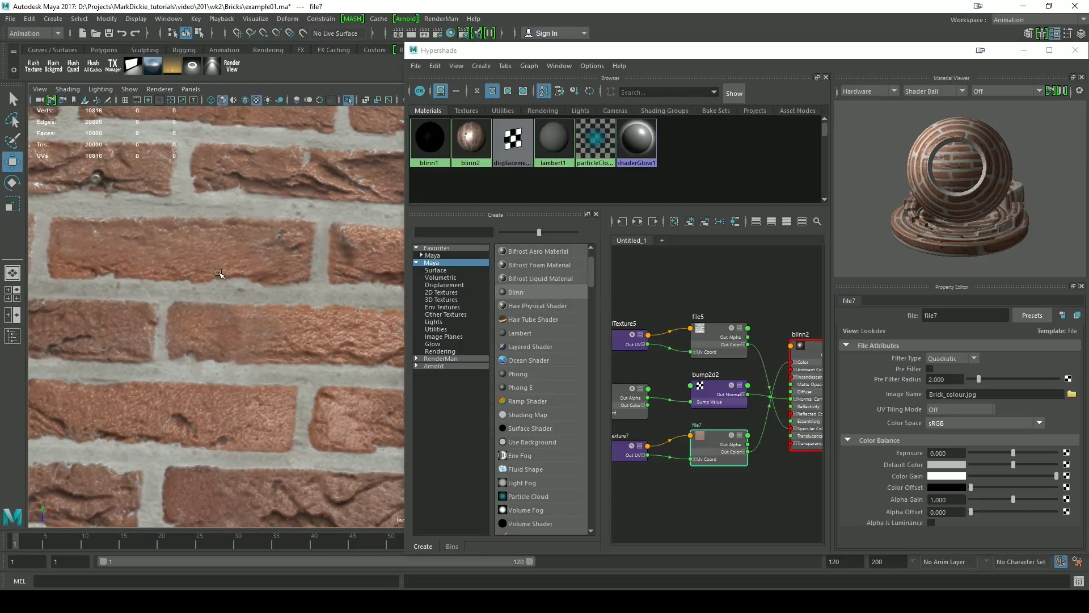
pyautogui.keyDown('alt'); pyautogui.moveTo(220, 274); pyautogui.dragTo(216, 247); pyautogui.keyUp('alt')
# Minimize the Hypershade, check the Render Settings and render the perspective view with Maya Software, then put both render windows away
pyautogui.click(1024, 50)
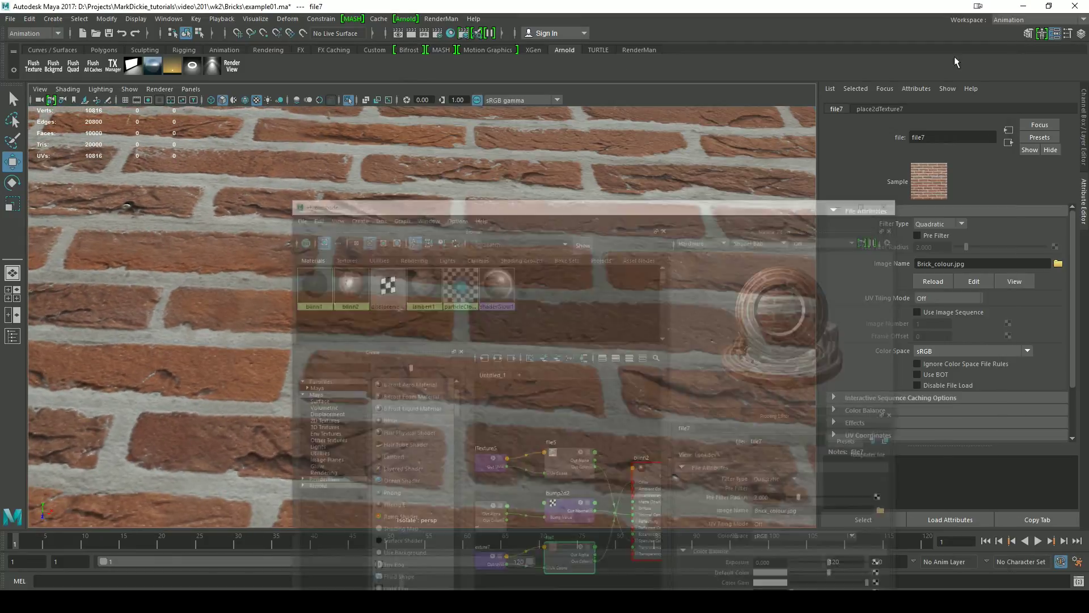
pyautogui.click(439, 33)
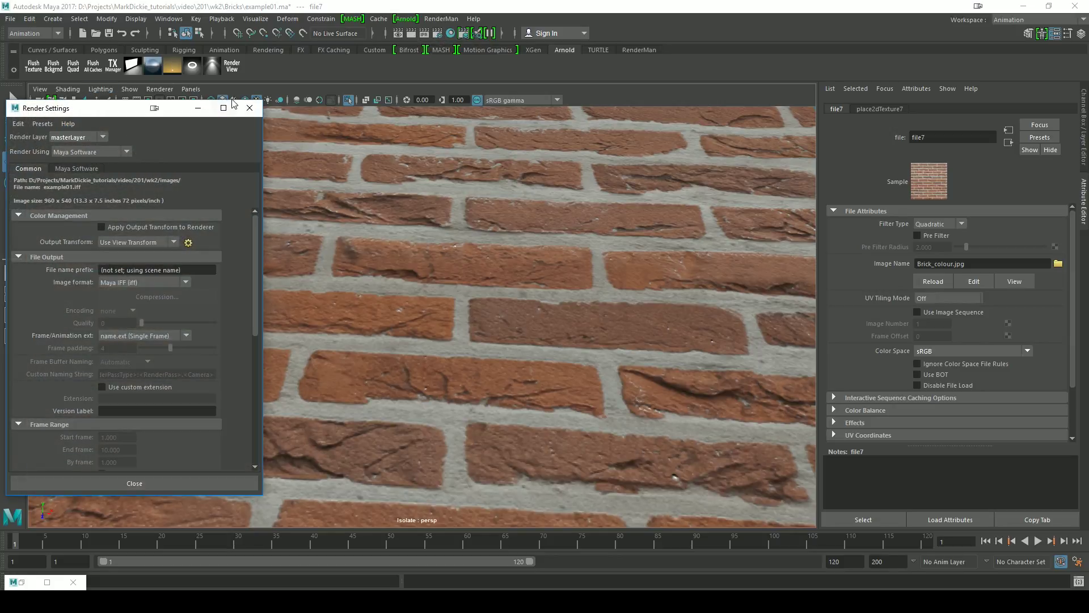
pyautogui.click(411, 33)
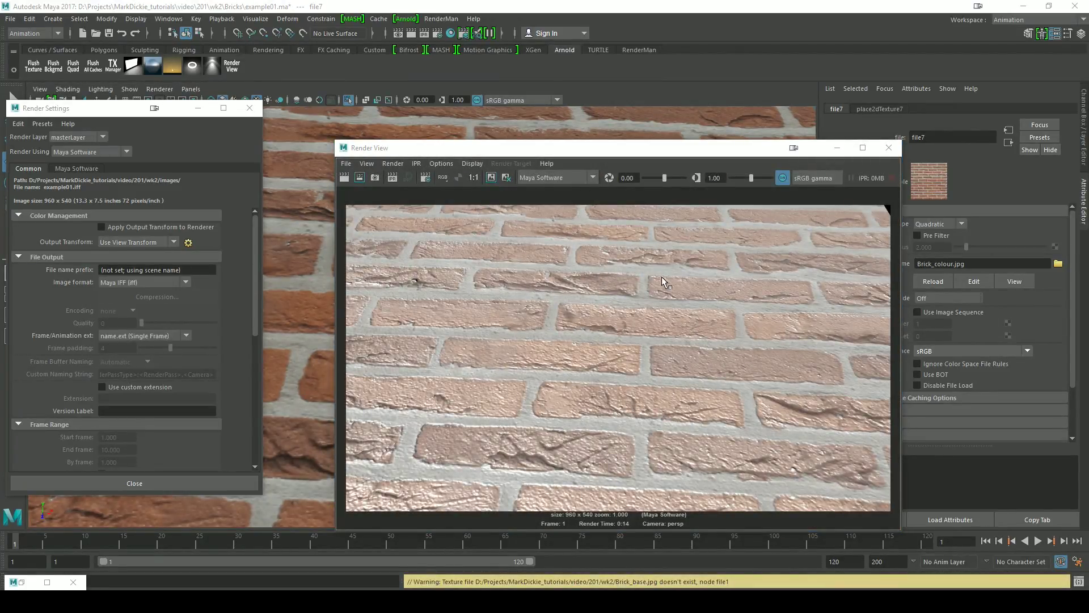
pyautogui.click(844, 149)
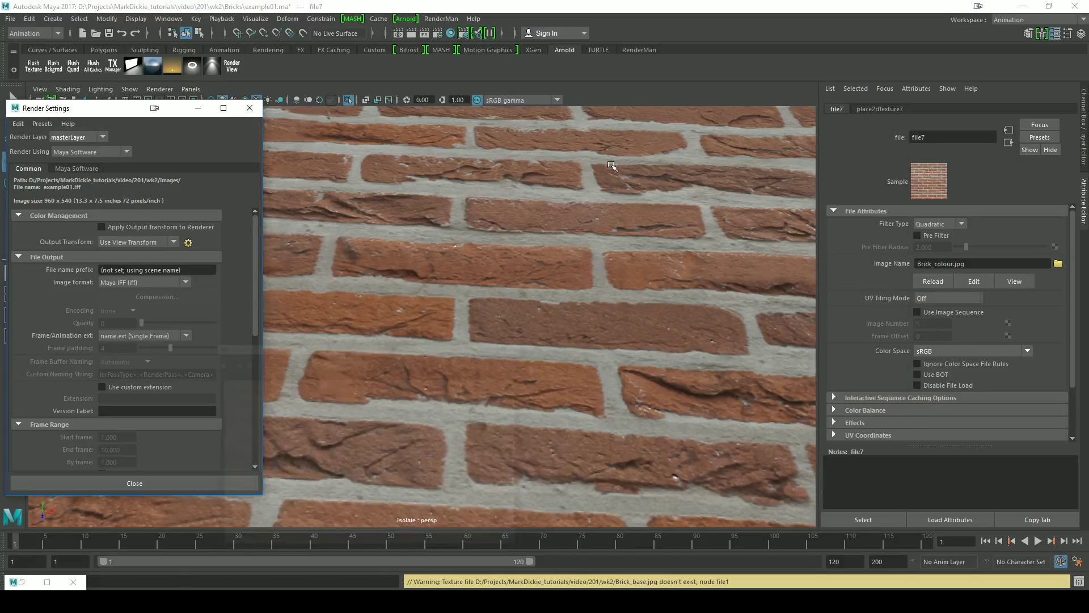
pyautogui.click(249, 108)
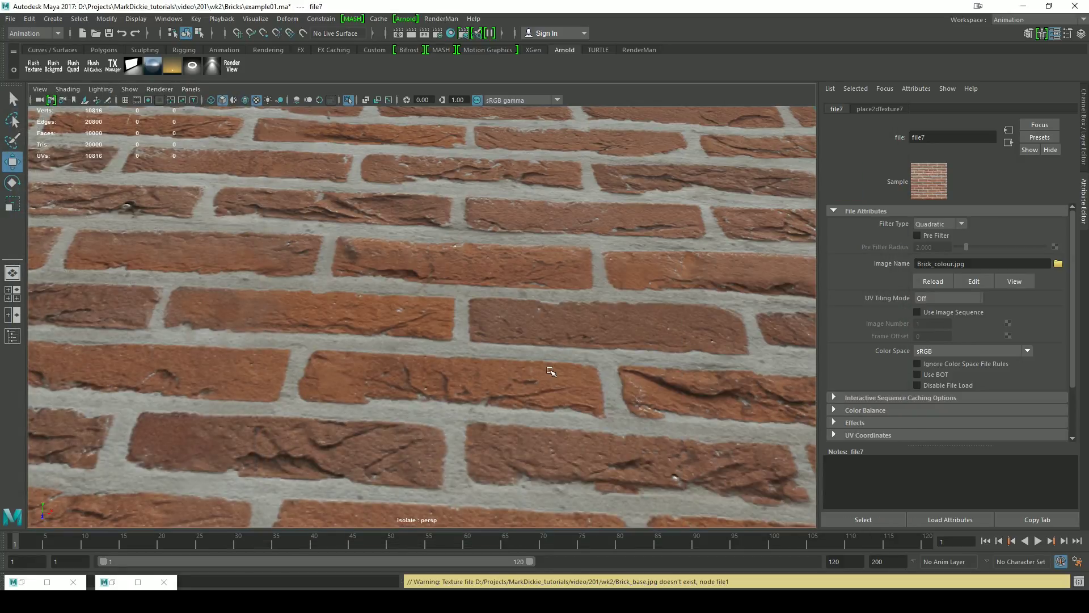
# Switch the perspective viewport to use all scene lights for the whole plane
pyautogui.keyDown('alt'); pyautogui.moveTo(477, 269); pyautogui.dragTo(268, 207, button='right'); pyautogui.keyUp('alt')
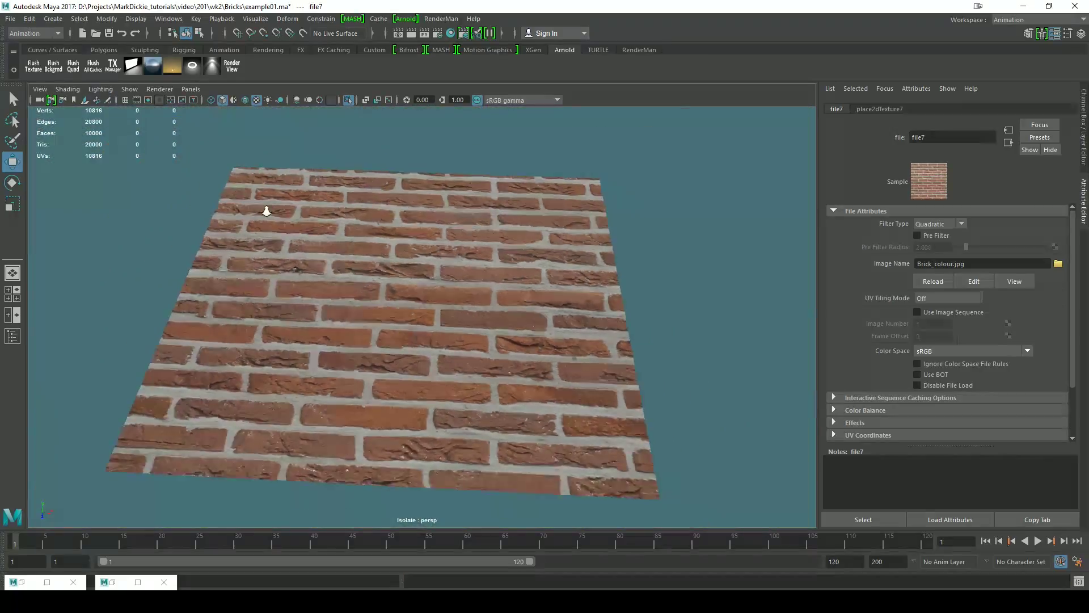
pyautogui.click(268, 102)
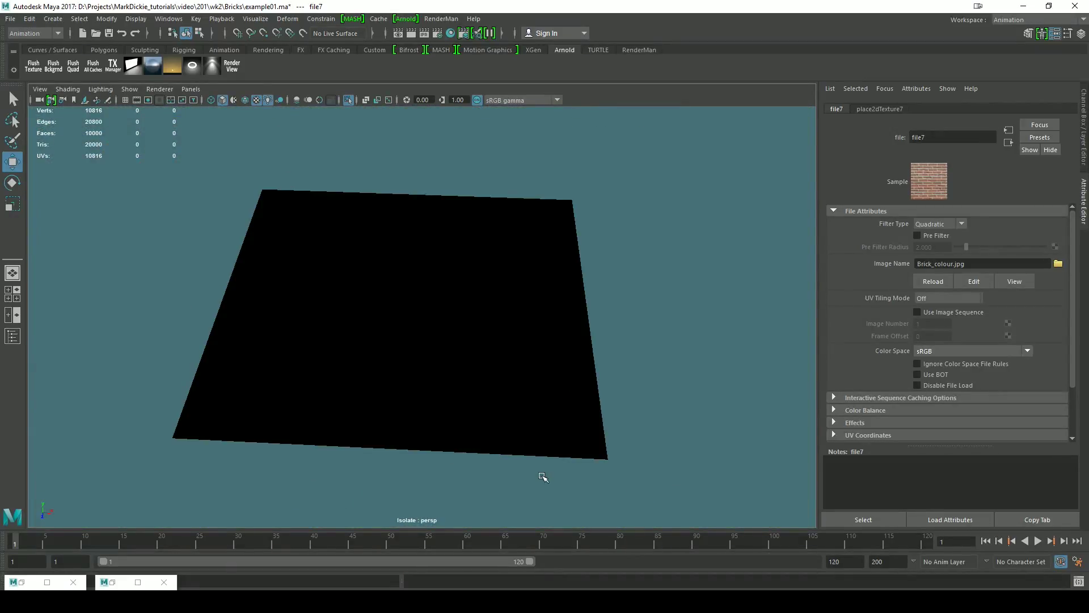
pyautogui.scroll(-5, 543, 476)
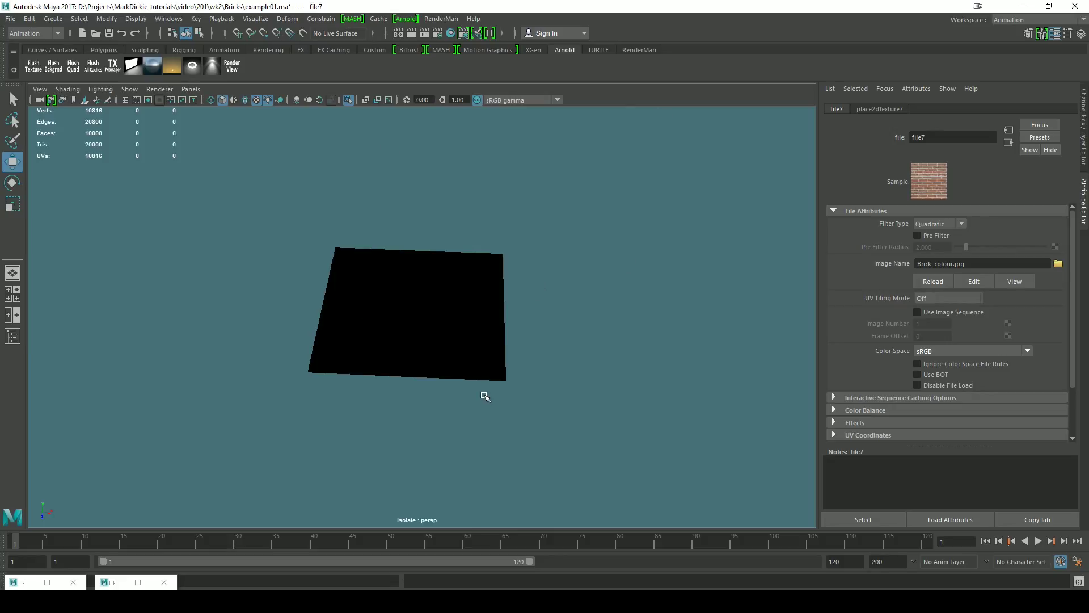
# Create a spot light and raise it above the level of the brick plane
pyautogui.click(54, 19)
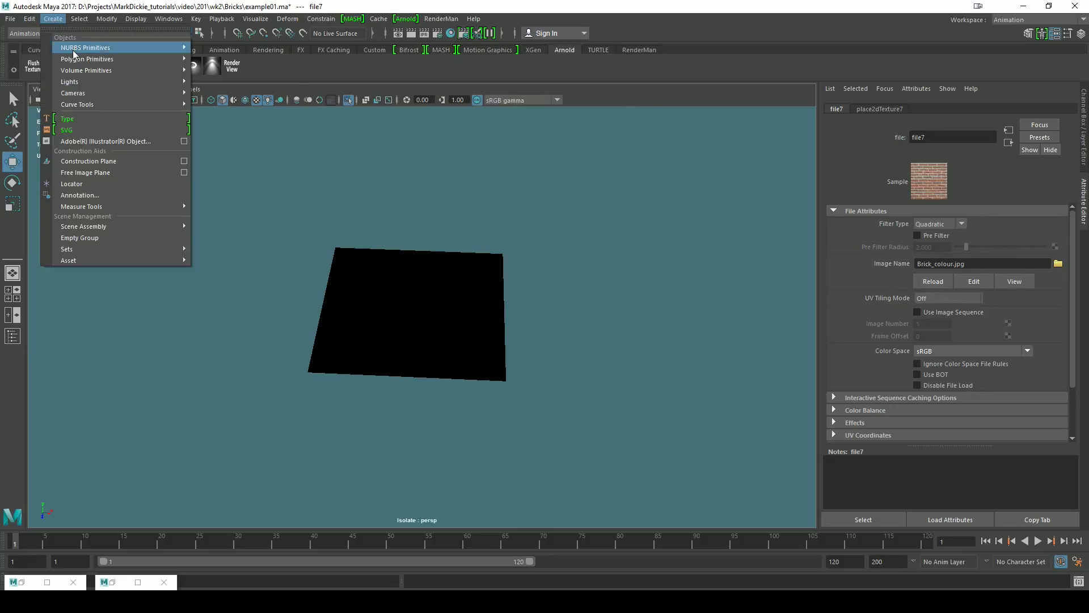
pyautogui.moveTo(101, 85)
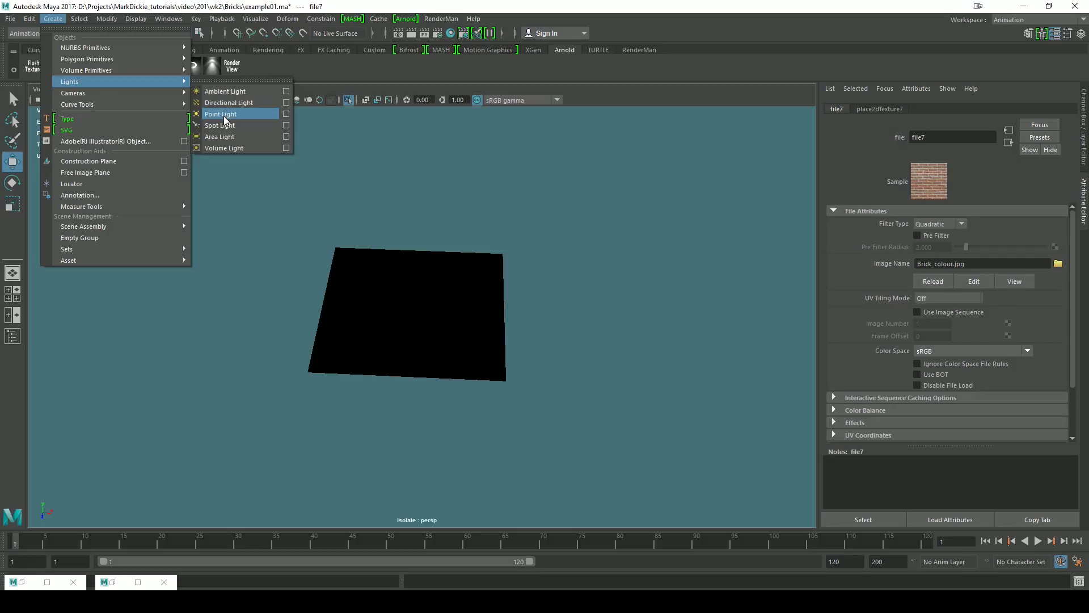
pyautogui.click(234, 126)
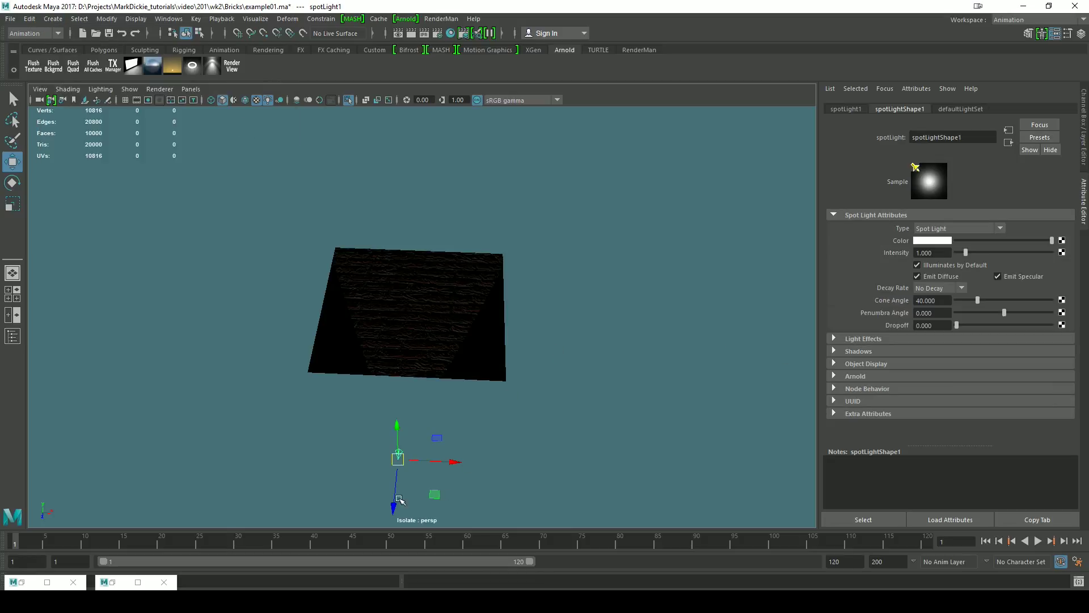
pyautogui.keyDown('alt'); pyautogui.moveTo(399, 499); pyautogui.dragTo(267, 366); pyautogui.keyUp('alt')
pyautogui.moveTo(262, 317); pyautogui.dragTo(262, 272)
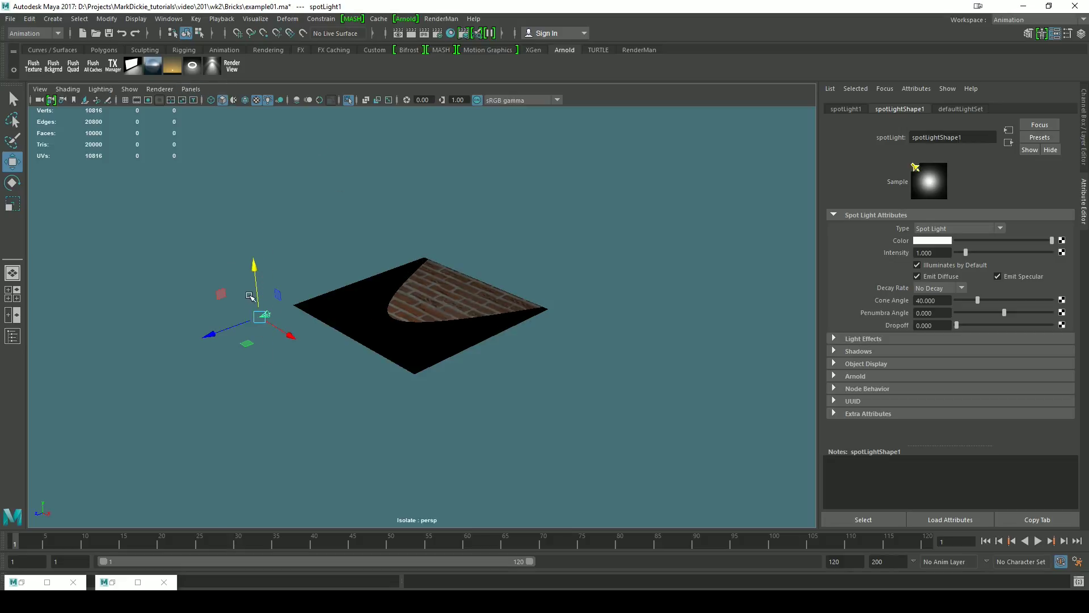
# Look through the spot light and aim it down at the centre of the brick plane at an angle
pyautogui.click(189, 89)
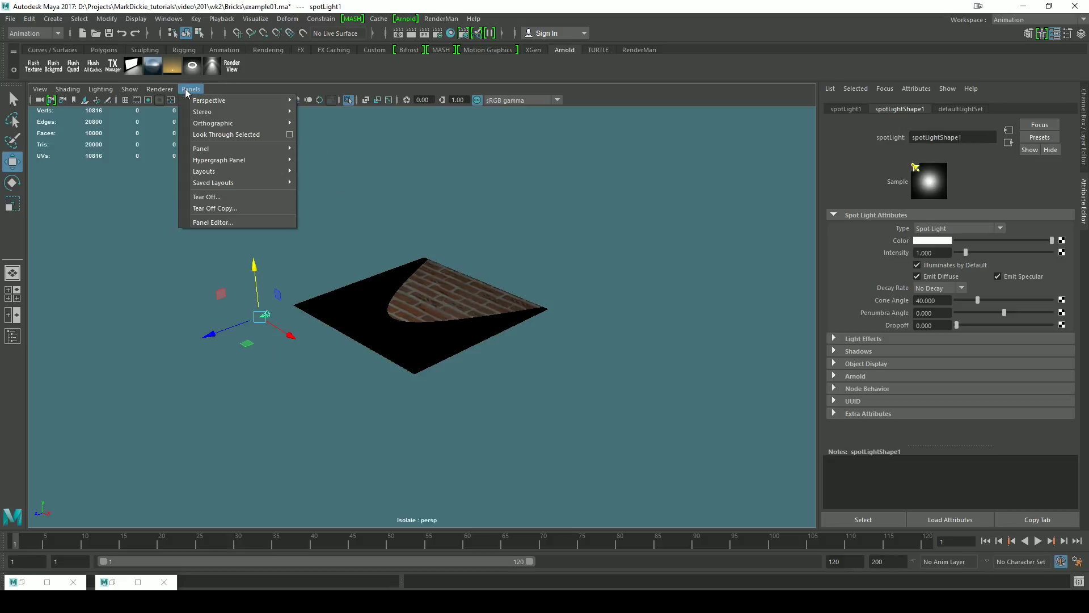
pyautogui.click(218, 135)
pyautogui.keyDown('alt'); pyautogui.moveTo(658, 324); pyautogui.dragTo(644, 358); pyautogui.keyUp('alt')
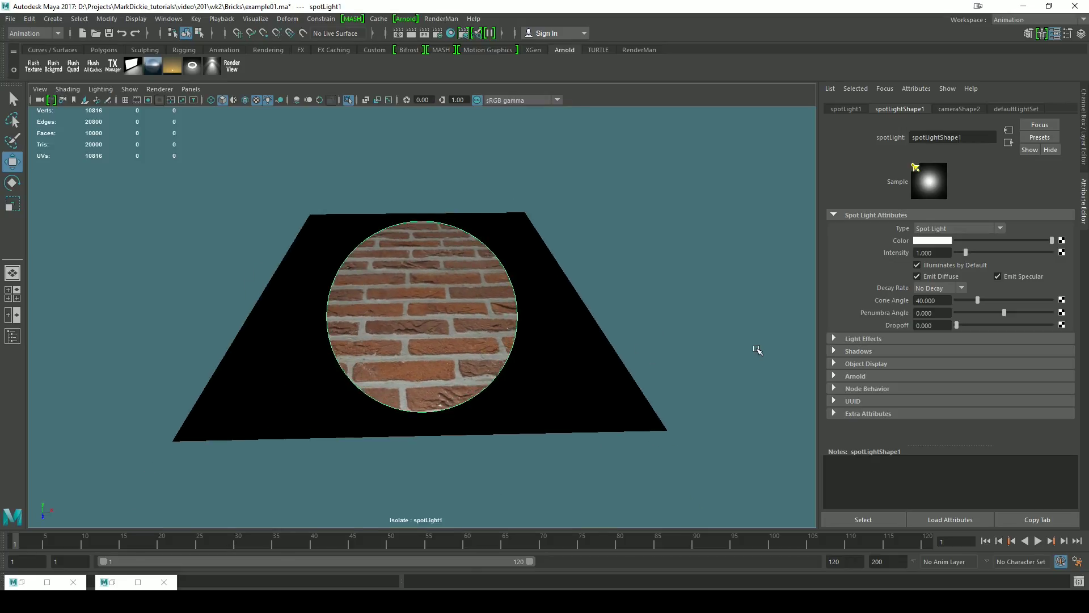
# Set the spot light's cone angle to about 52.05, penumbra angle to 6.27 and dropoff to 47.62, and return to the perspective view
pyautogui.moveTo(956, 325)
pyautogui.mouseDown()
pyautogui.moveTo(975, 332)
pyautogui.moveTo(986, 301)
pyautogui.moveTo(1034, 312)
pyautogui.moveTo(974, 327)
pyautogui.mouseUp()
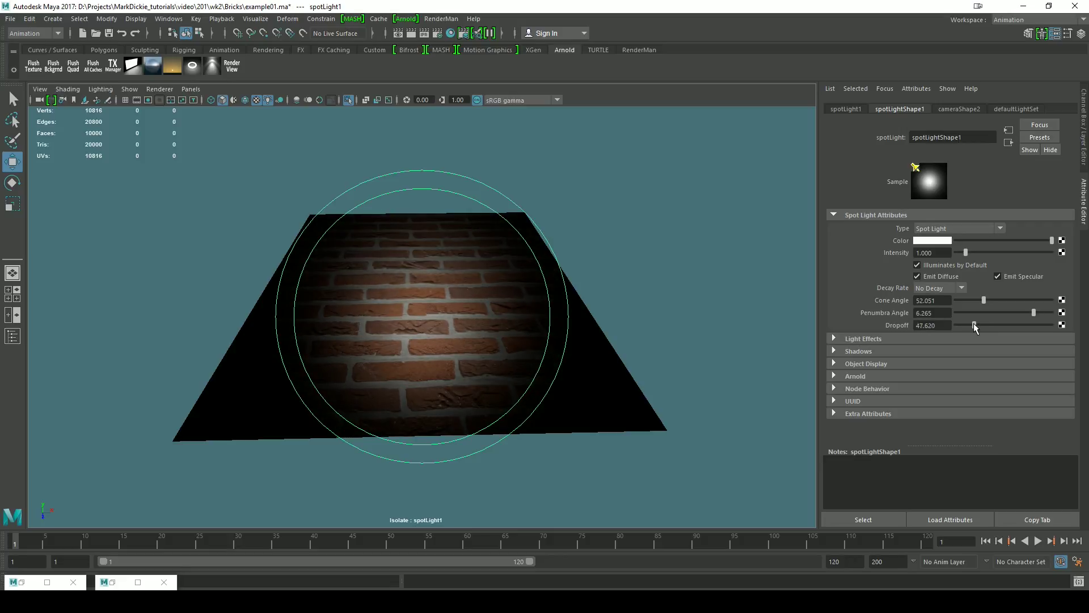
pyautogui.press('space')
pyautogui.moveTo(624, 283); pyautogui.dragTo(626, 247)
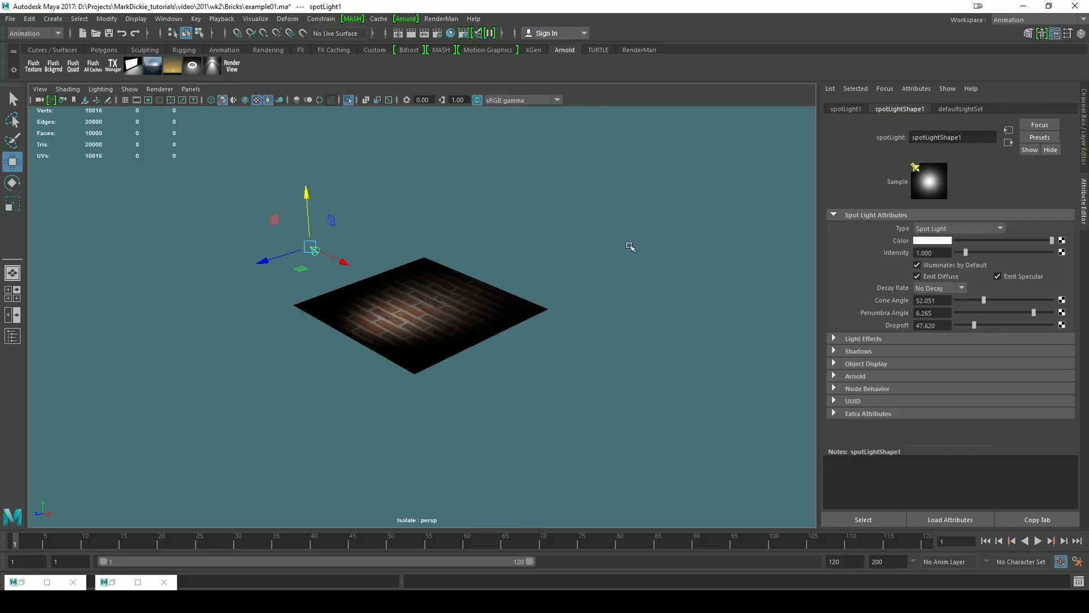
# Render a close, angled perspective view of the spot-lit bricks with Maya Software
pyautogui.keyDown('alt'); pyautogui.moveTo(422, 377); pyautogui.dragTo(569, 394); pyautogui.keyUp('alt')
pyautogui.keyDown('alt'); pyautogui.moveTo(569, 394); pyautogui.dragTo(452, 223, button='right'); pyautogui.keyUp('alt')
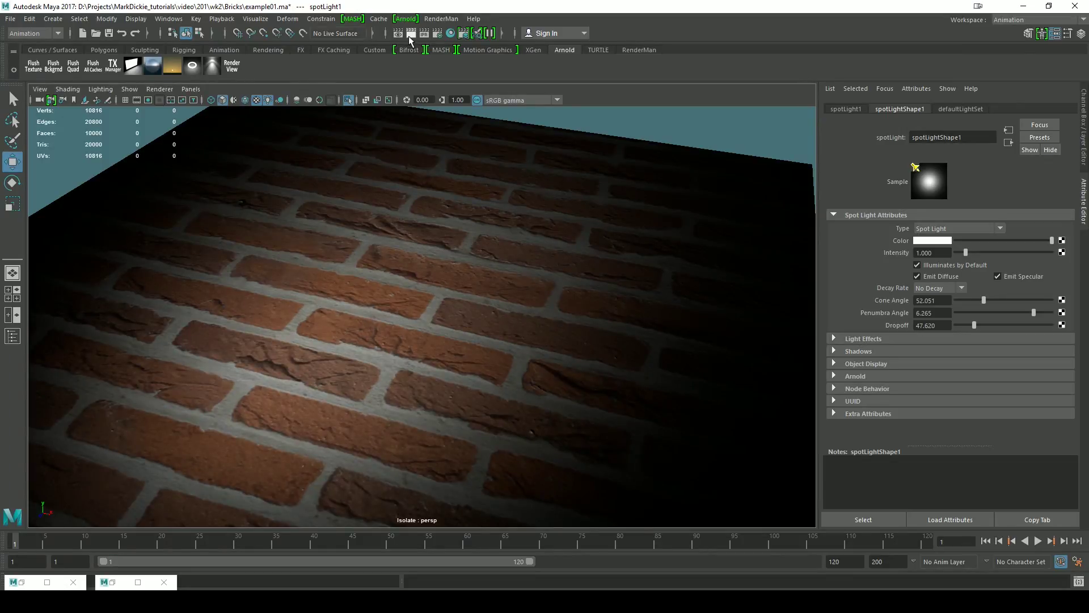
pyautogui.click(410, 34)
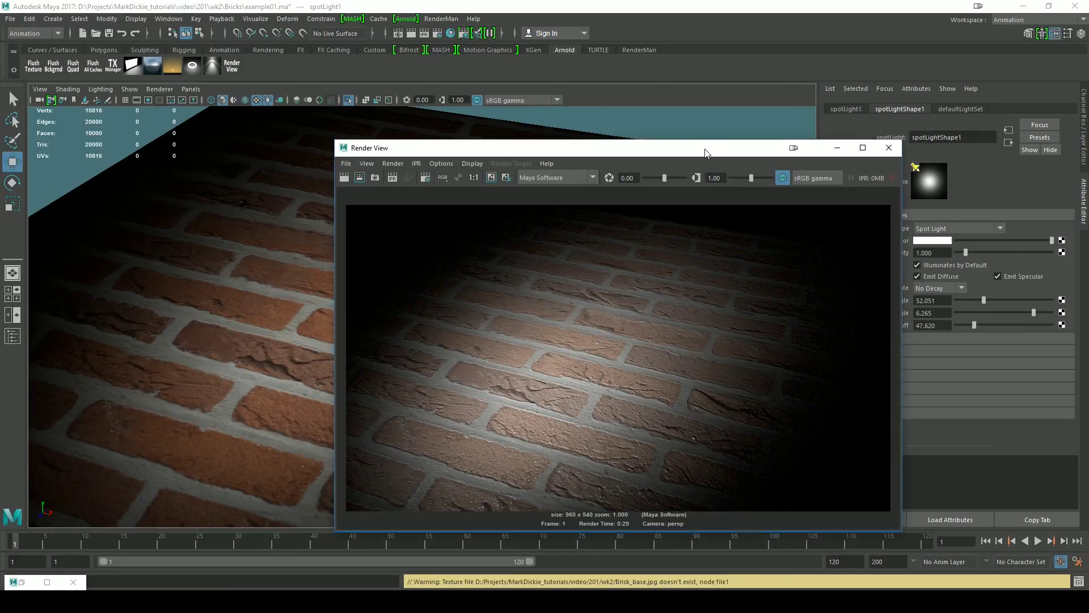
pyautogui.moveTo(704, 153); pyautogui.dragTo(671, 95)
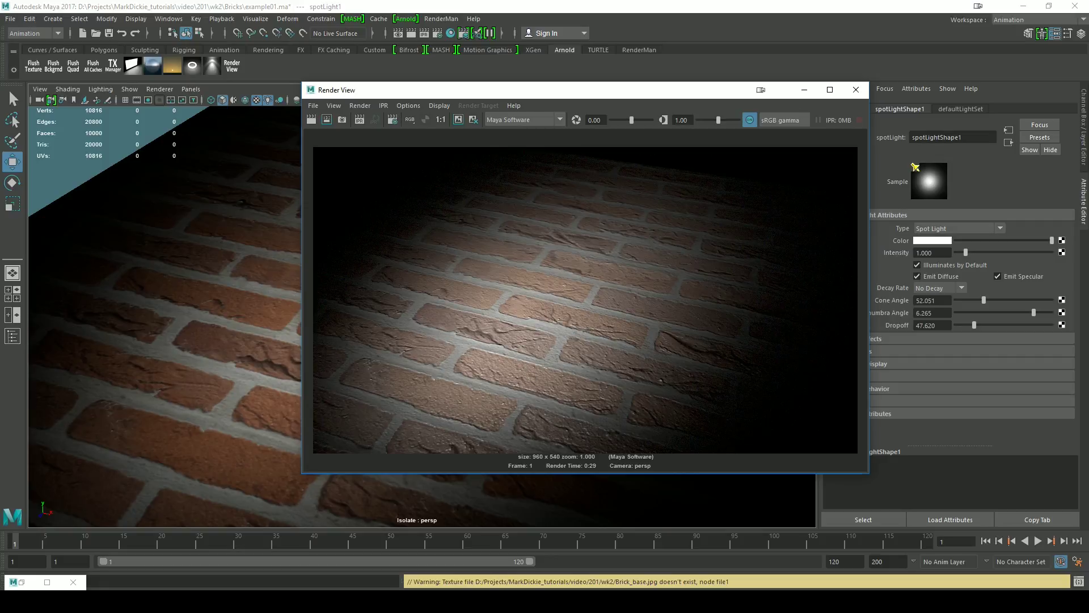
# Compare the brick bump map with Brick_displace.png in Photoshop, then return to Maya and close the render
pyautogui.hotkey('alt', 'Tab')
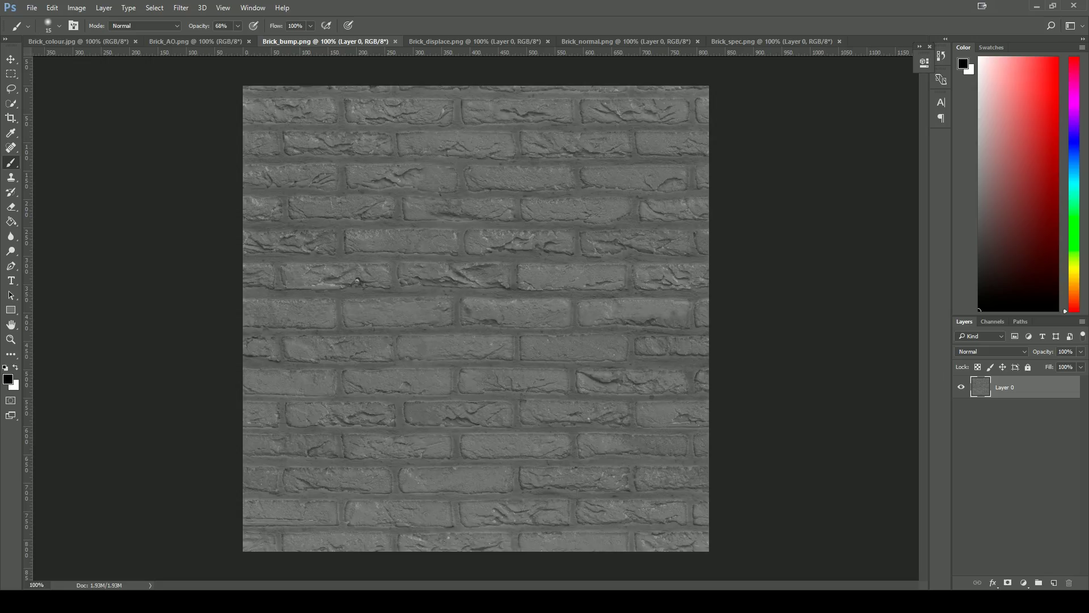
pyautogui.click(470, 41)
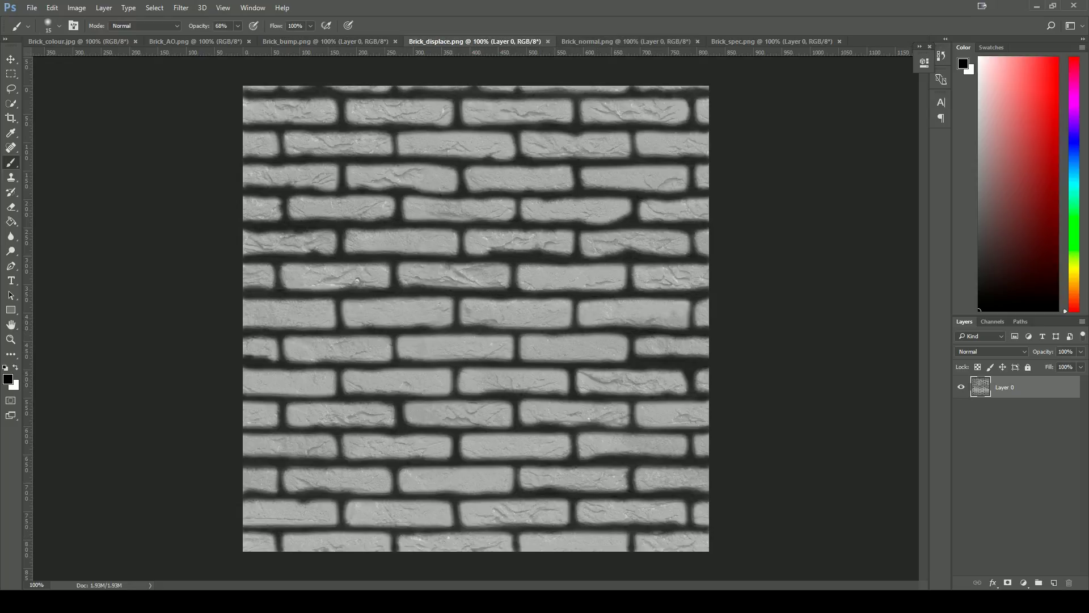
pyautogui.moveTo(377, 601)
pyautogui.click(417, 571)
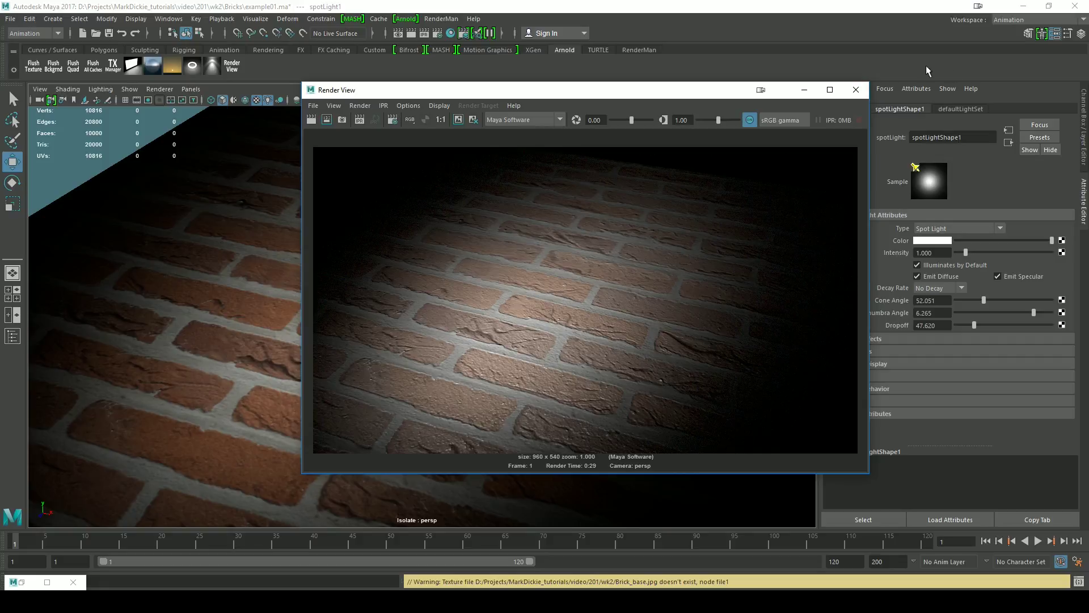
pyautogui.click(856, 90)
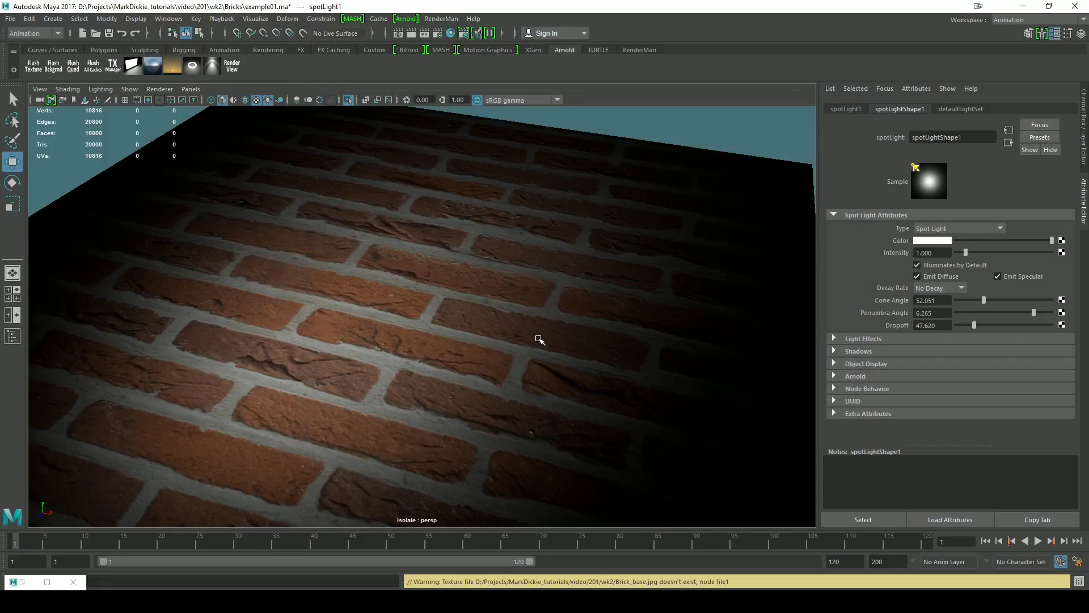
# Select the brick plane and bring back the minimized Hypershade
pyautogui.scroll(-5, 540, 339)
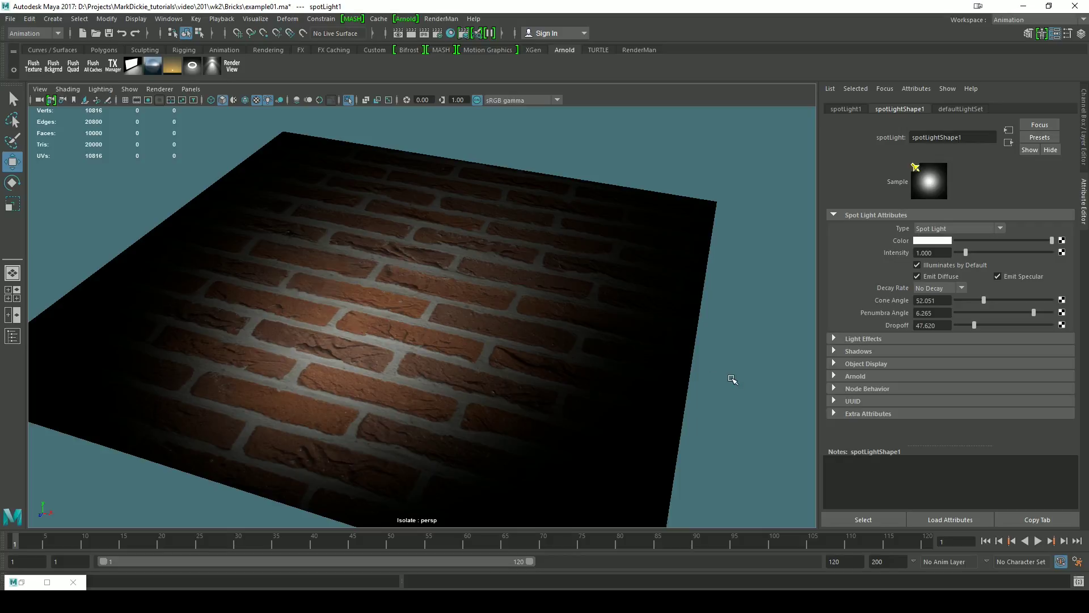
pyautogui.scroll(3, 728, 407)
pyautogui.keyDown('alt'); pyautogui.moveTo(679, 355); pyautogui.dragTo(574, 372); pyautogui.keyUp('alt')
pyautogui.click(405, 319)
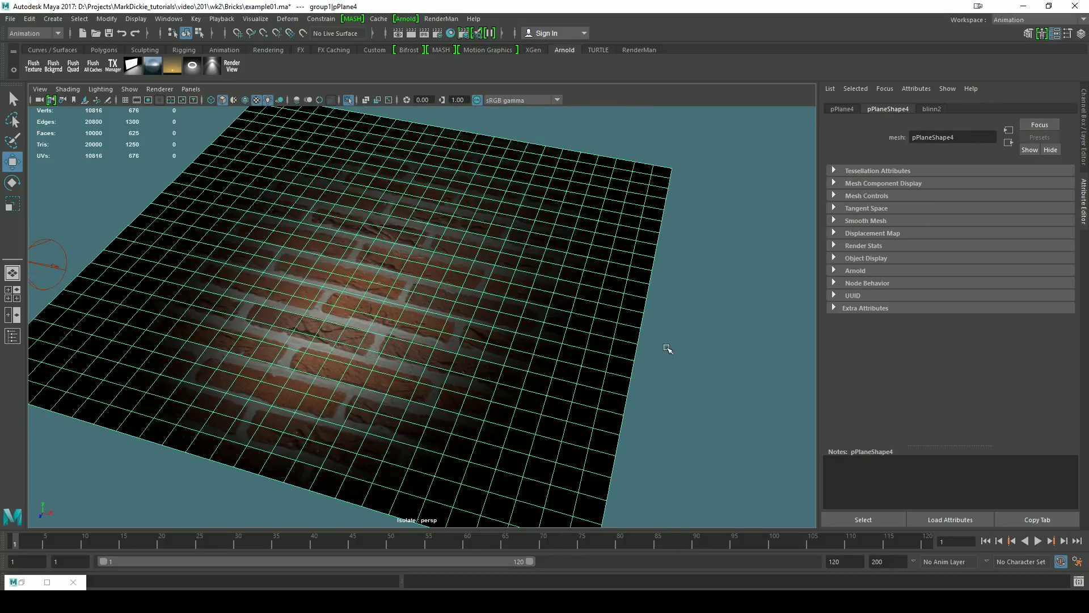
pyautogui.click(21, 582)
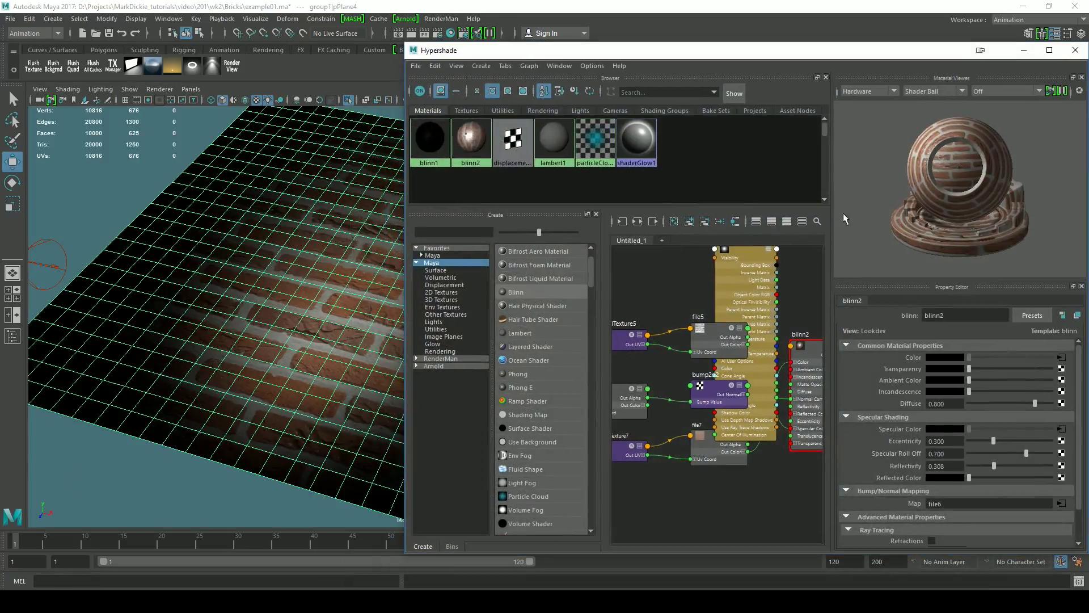
# Rearrange the overlapping nodes in the work area, moving spotLightShape1, blinn2 and the file nodes to new positions
pyautogui.scroll(-6, 742, 329)
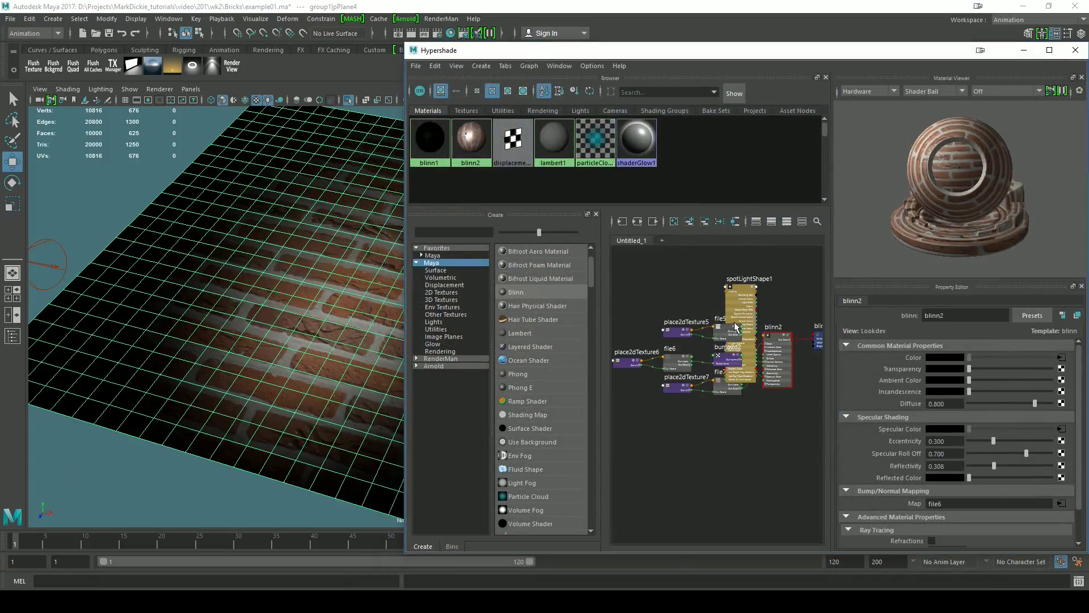
pyautogui.scroll(4, 742, 329)
pyautogui.scroll(-3, 782, 328)
pyautogui.scroll(3, 706, 399)
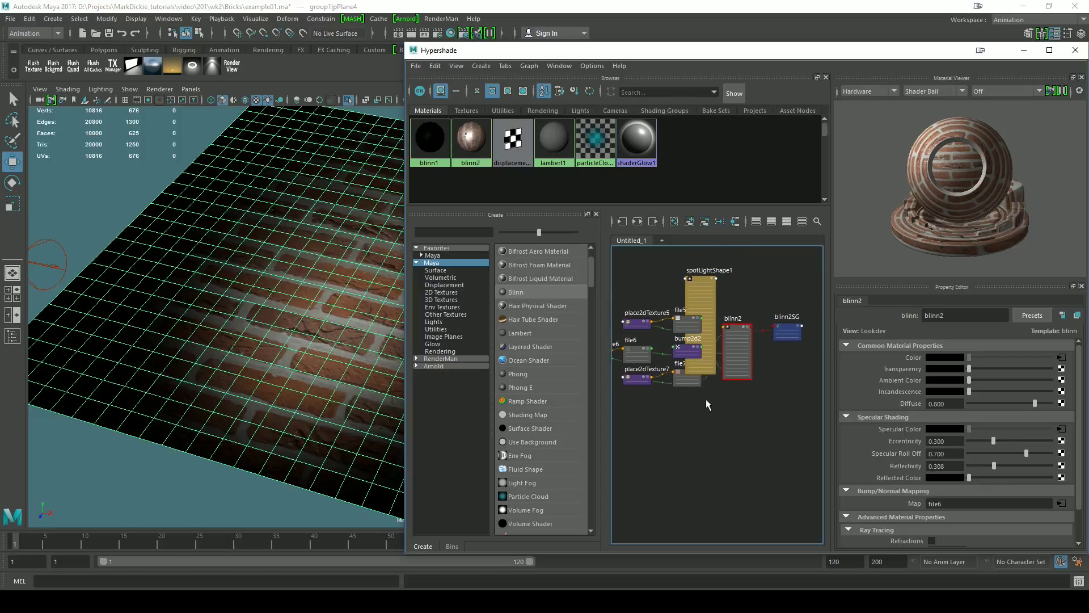
pyautogui.scroll(2, 729, 413)
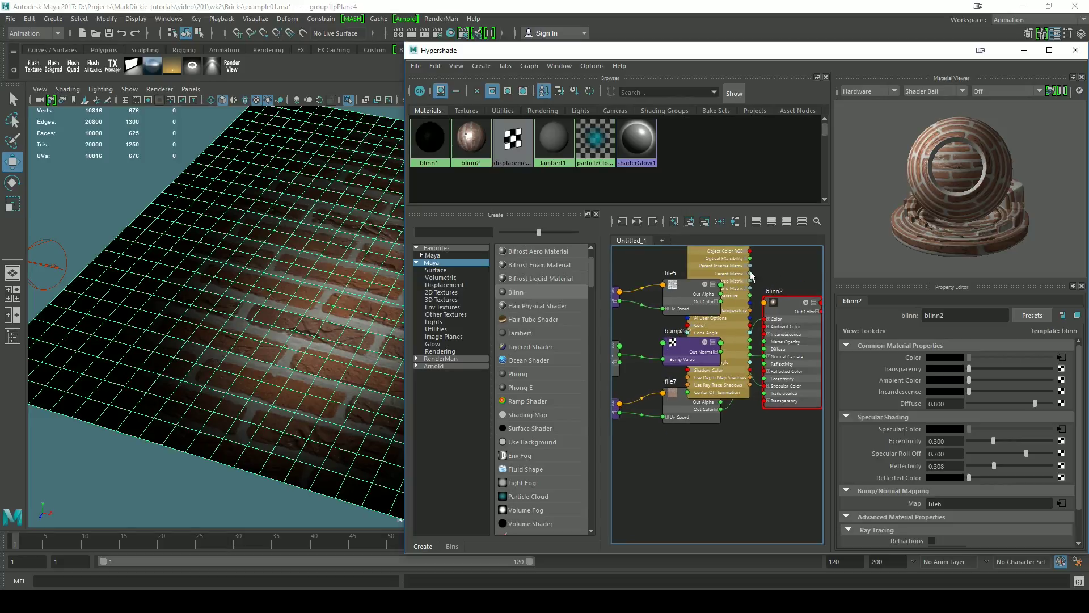
pyautogui.moveTo(725, 257); pyautogui.dragTo(681, 383)
pyautogui.scroll(-2, 751, 351)
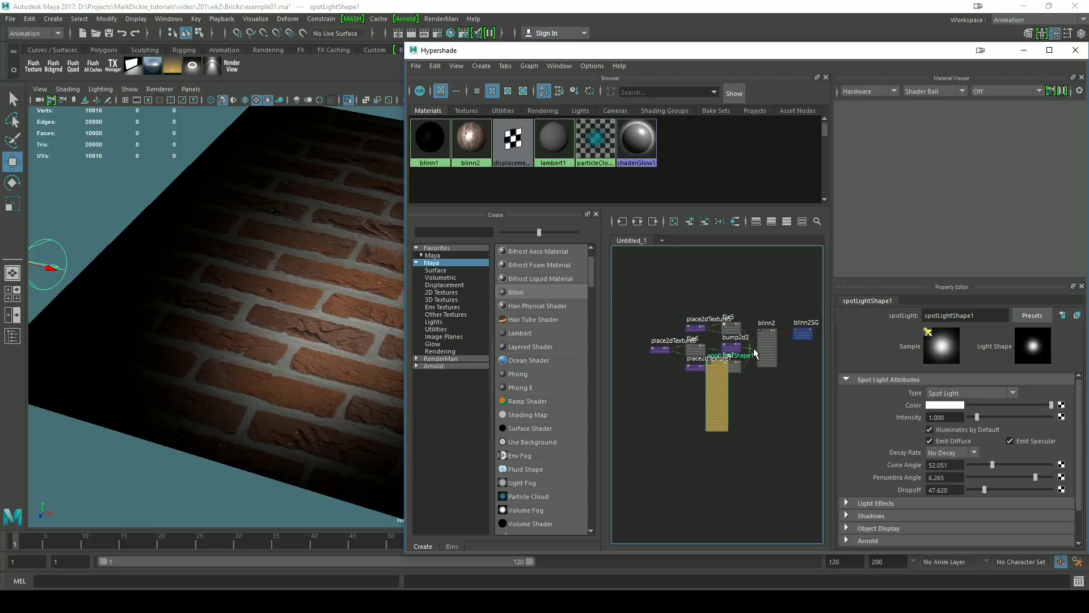
pyautogui.scroll(1, 780, 349)
pyautogui.keyDown('alt'); pyautogui.moveTo(755, 333); pyautogui.dragTo(691, 356, button='middle'); pyautogui.keyUp('alt')
pyautogui.moveTo(748, 348); pyautogui.dragTo(672, 315)
pyautogui.moveTo(699, 368); pyautogui.dragTo(649, 393)
pyautogui.moveTo(639, 339); pyautogui.dragTo(714, 383)
pyautogui.scroll(2, 685, 427)
pyautogui.keyDown('alt'); pyautogui.moveTo(685, 427); pyautogui.dragTo(787, 427, button='middle'); pyautogui.keyUp('alt')
pyautogui.moveTo(646, 350); pyautogui.dragTo(742, 277)
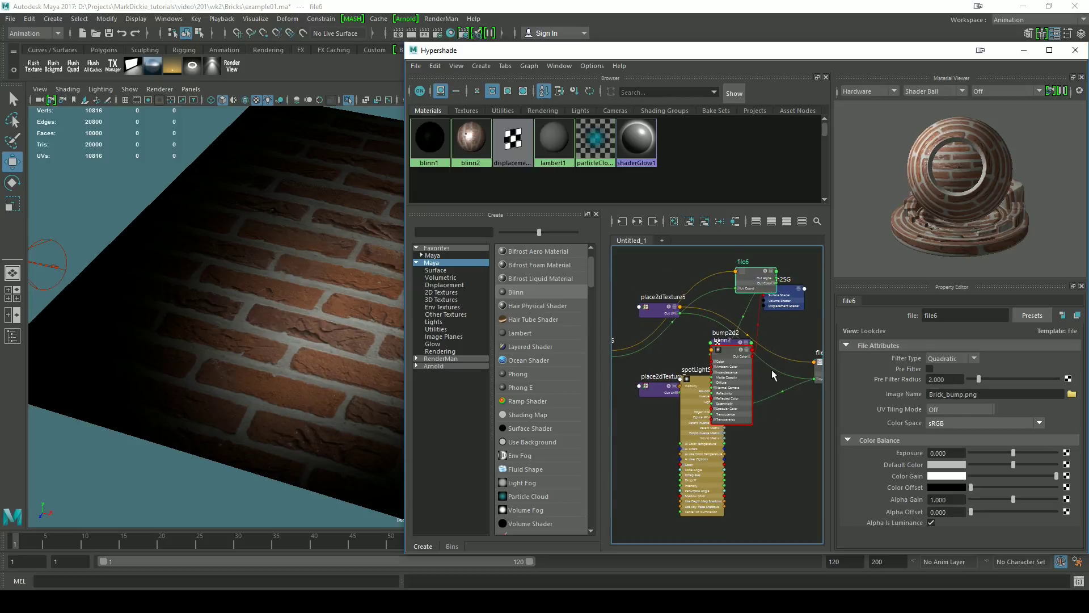
pyautogui.scroll(-3, 729, 319)
pyautogui.scroll(2, 711, 376)
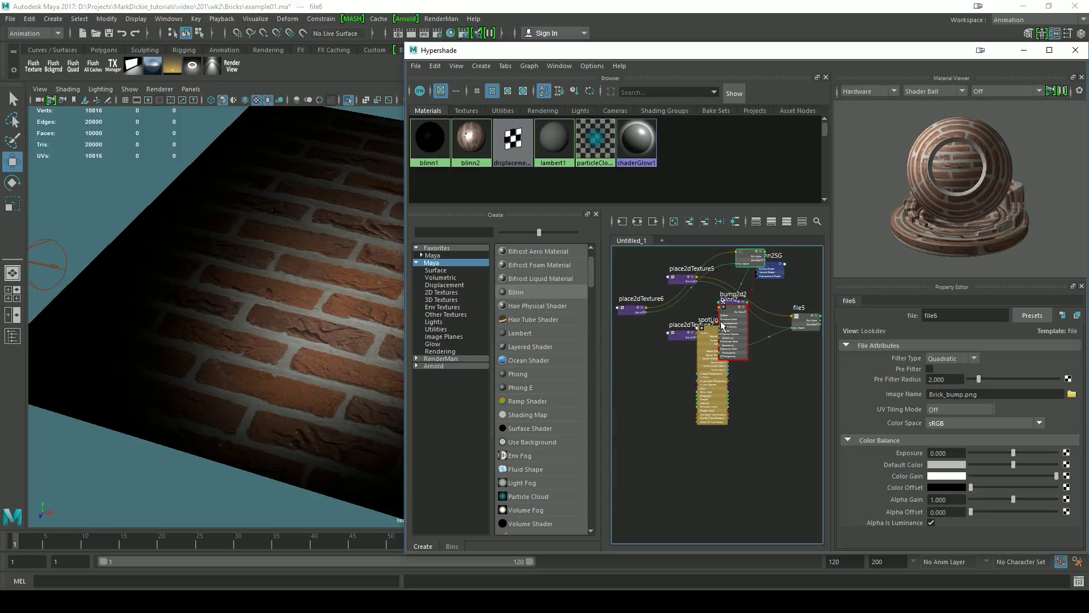
# Create an extra Blinn material, shift its node beside the others and move the Brick_spec.png file node far away from the network
pyautogui.click(521, 294)
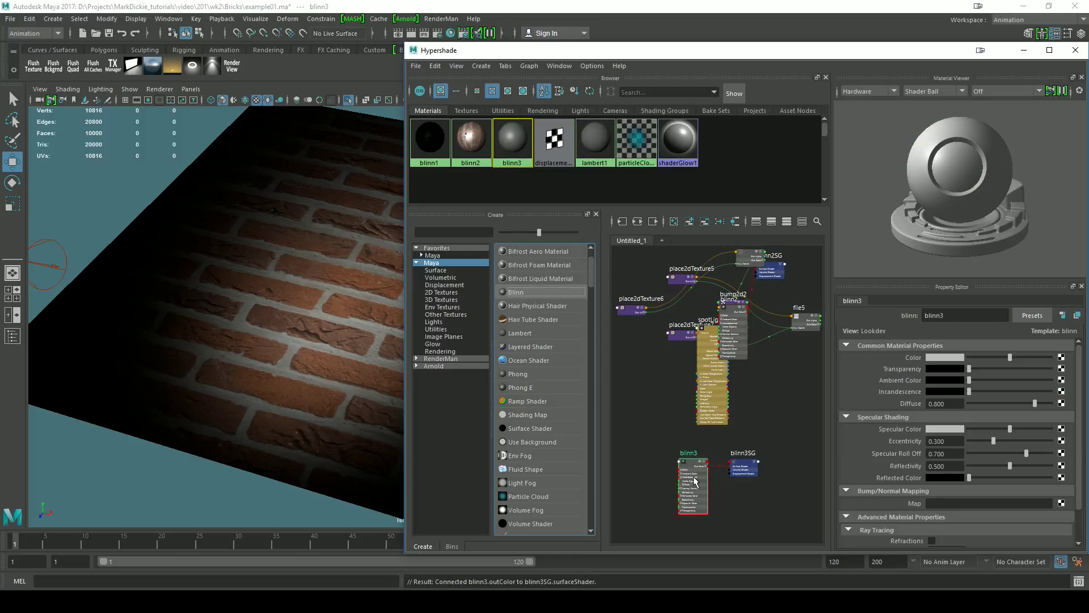
pyautogui.moveTo(693, 462); pyautogui.dragTo(661, 385)
pyautogui.scroll(-3, 740, 467)
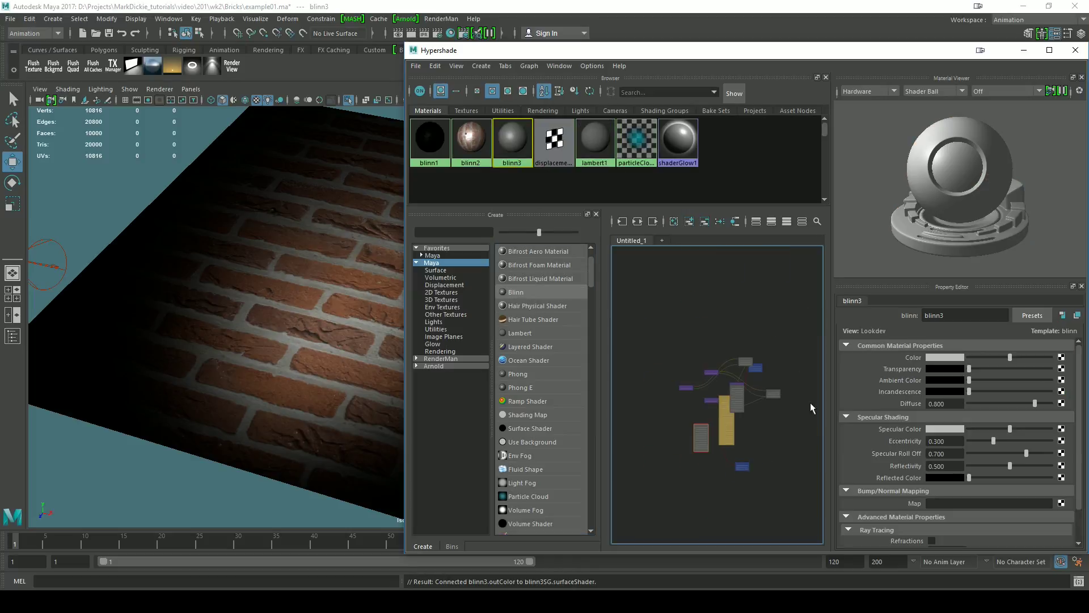
pyautogui.click(773, 393)
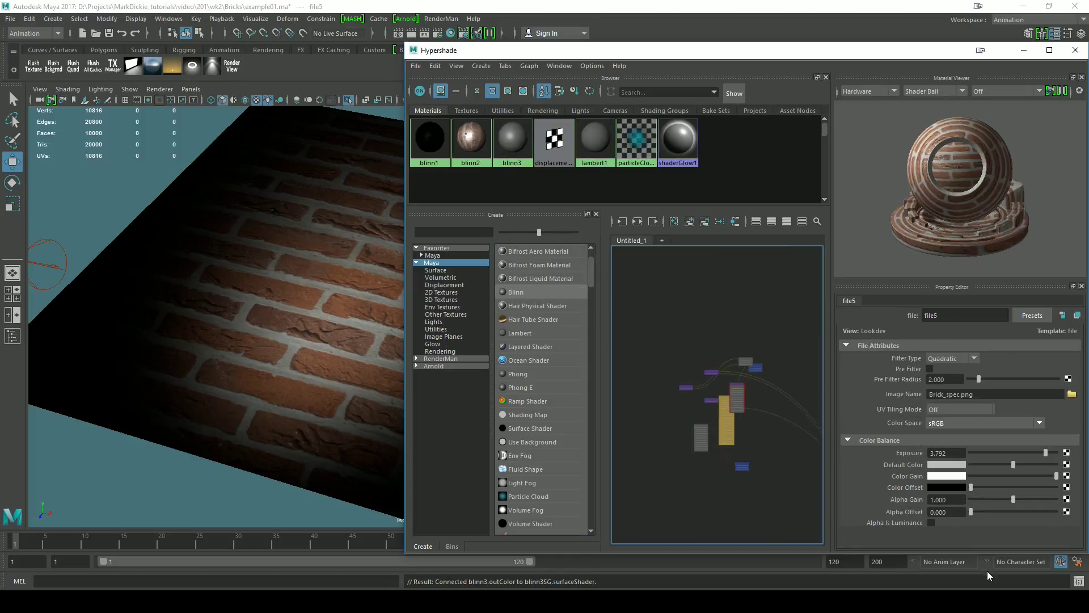
pyautogui.scroll(-2, 762, 419)
pyautogui.moveTo(733, 424); pyautogui.dragTo(652, 345, button='middle')
pyautogui.scroll(-1, 652, 345)
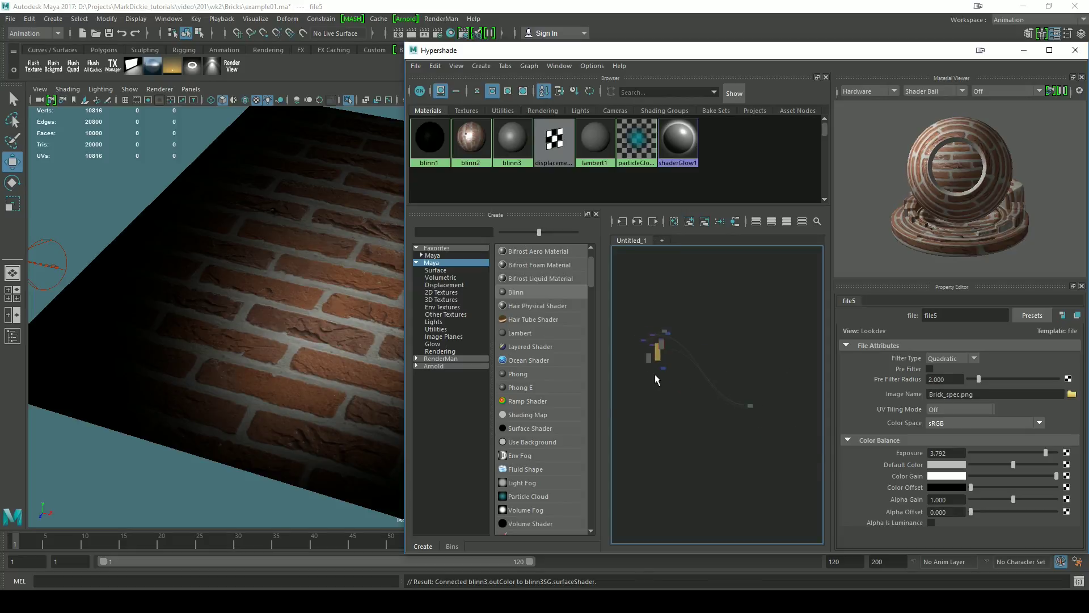
# Graph the network of blinn2 so the work area holds only its neatly arranged nodes
pyautogui.rightClick(475, 144)
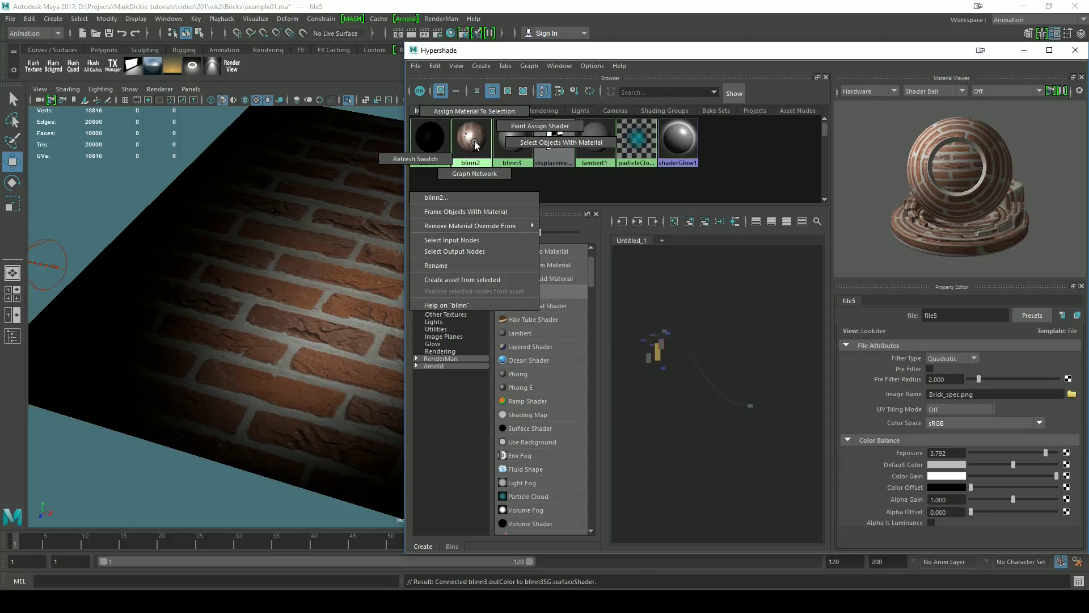
pyautogui.click(477, 172)
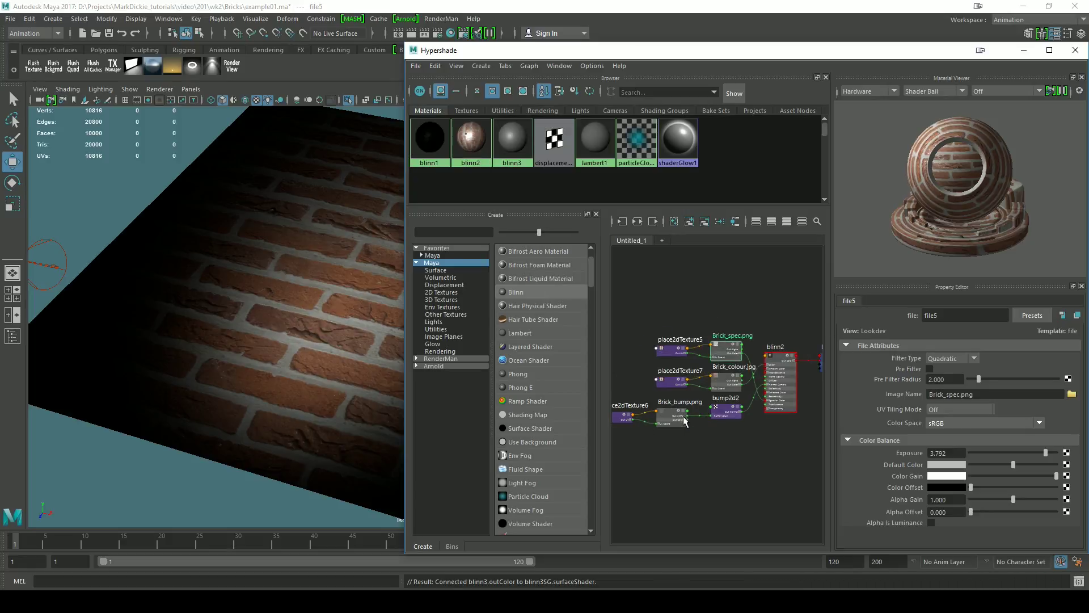
pyautogui.scroll(3, 763, 427)
pyautogui.scroll(-2, 734, 392)
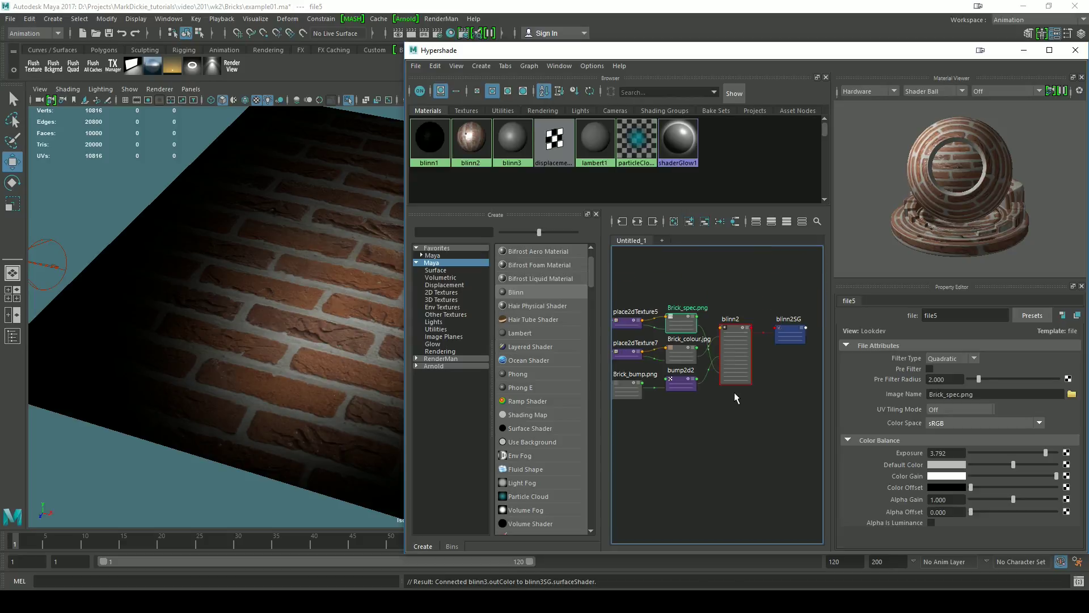
# Map a File texture to the displacement material of the blinn2SG shading group
pyautogui.keyDown('alt'); pyautogui.moveTo(734, 392); pyautogui.dragTo(663, 411, button='middle'); pyautogui.keyUp('alt')
pyautogui.click(645, 350)
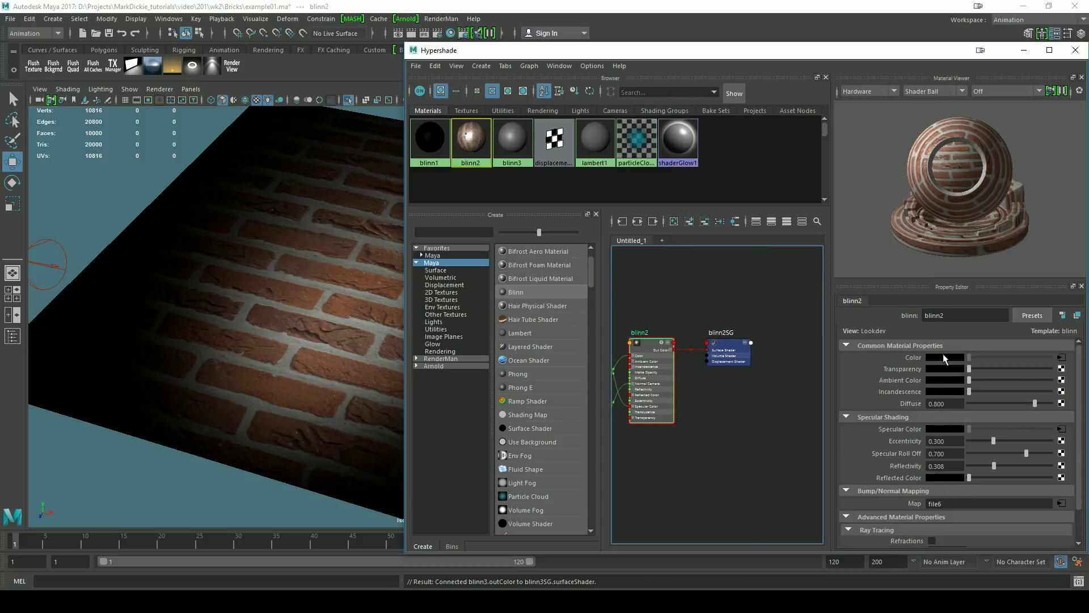
pyautogui.click(730, 345)
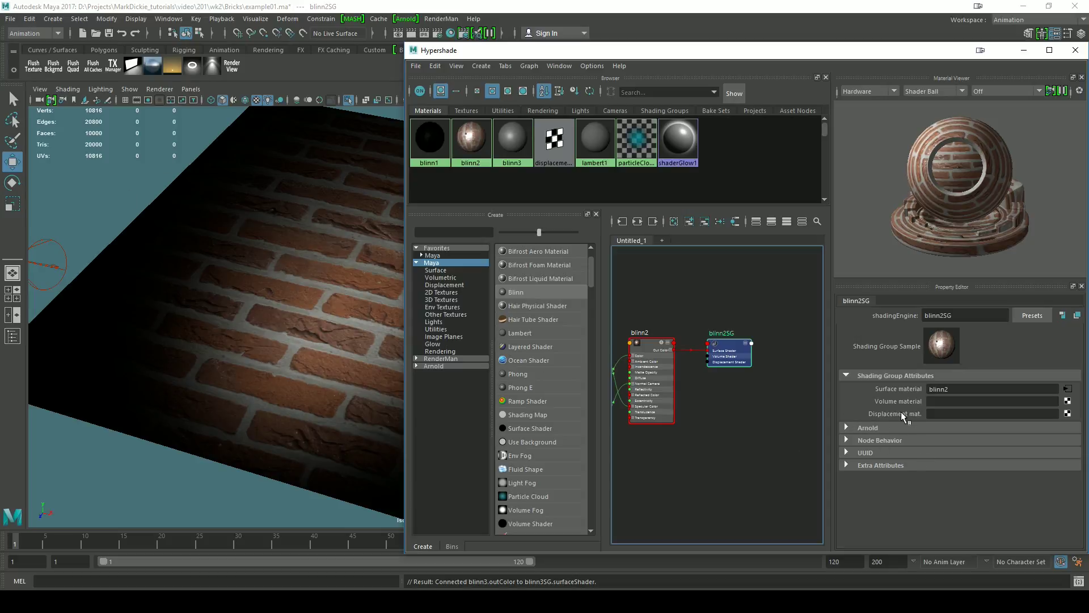
pyautogui.click(1067, 413)
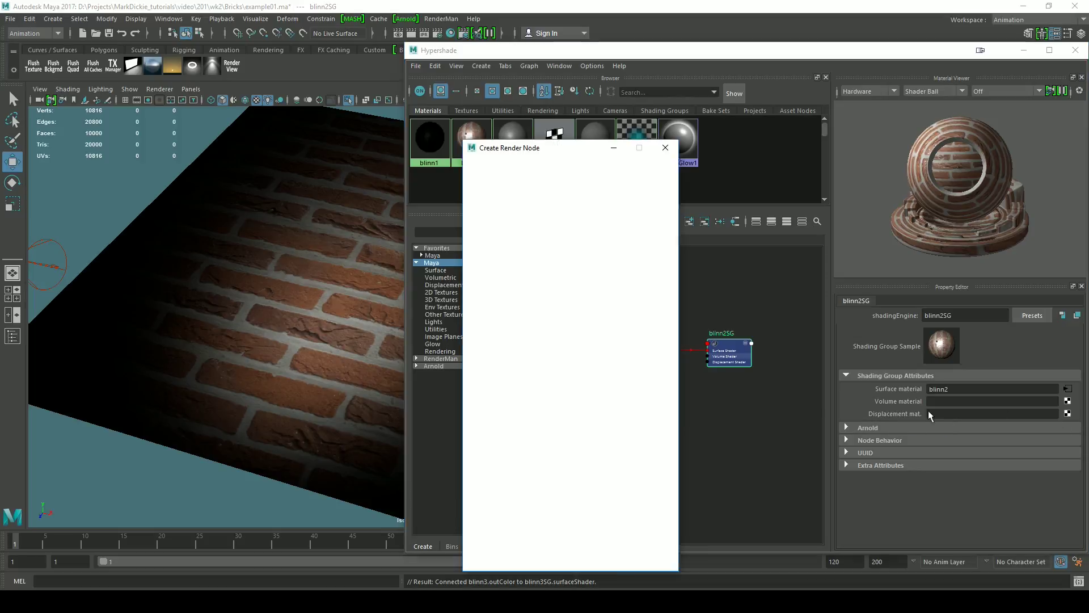
pyautogui.click(588, 239)
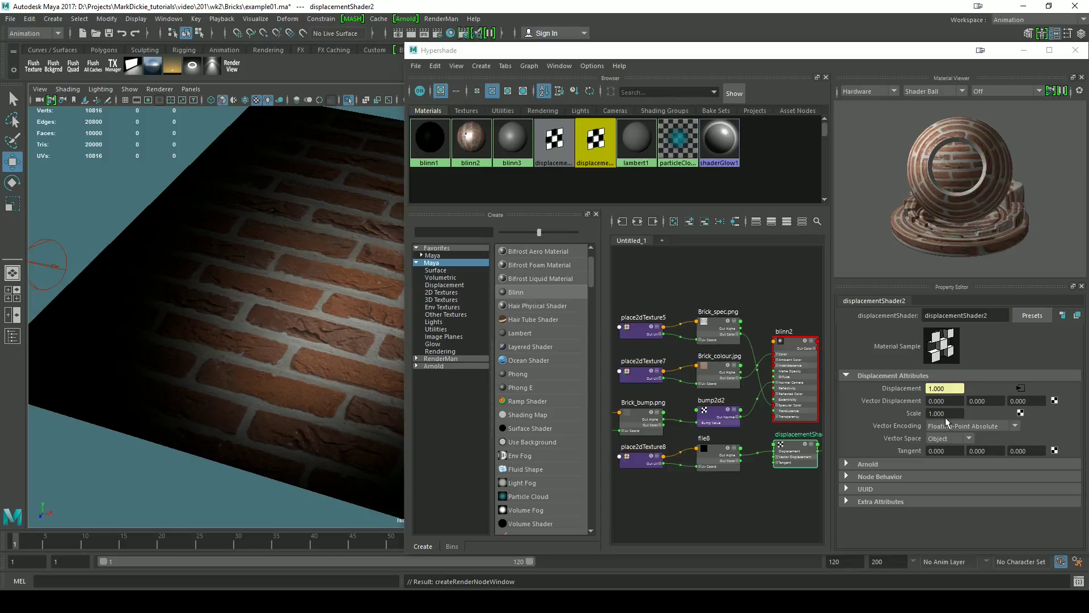
# Set the displacement shader's scale to 0.3 and load Brick_displace.png into its file8 texture
pyautogui.moveTo(949, 416); pyautogui.dragTo(920, 414)
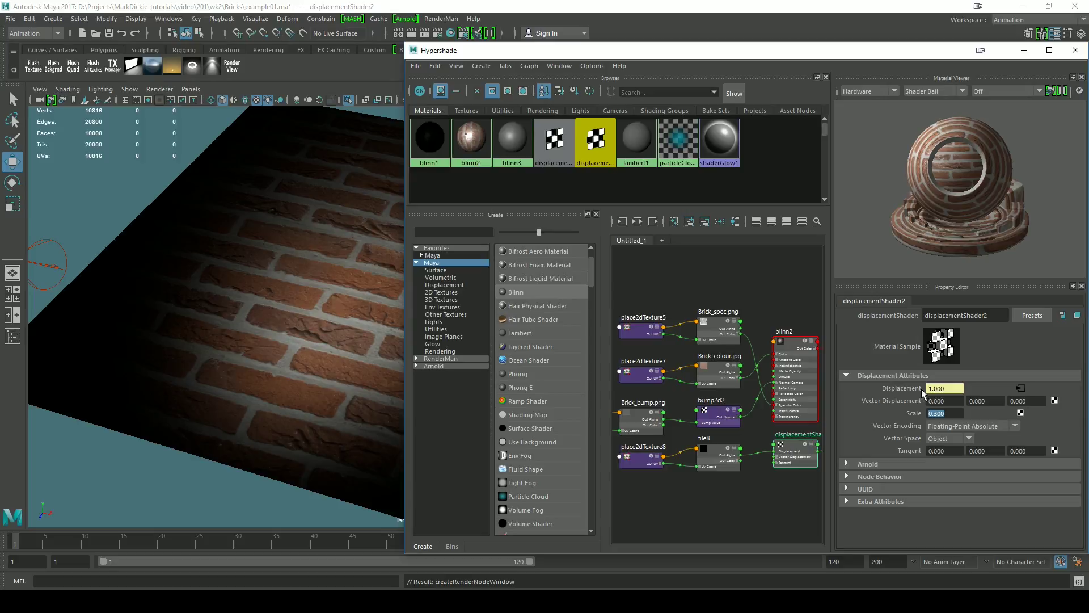
pyautogui.click(1019, 387)
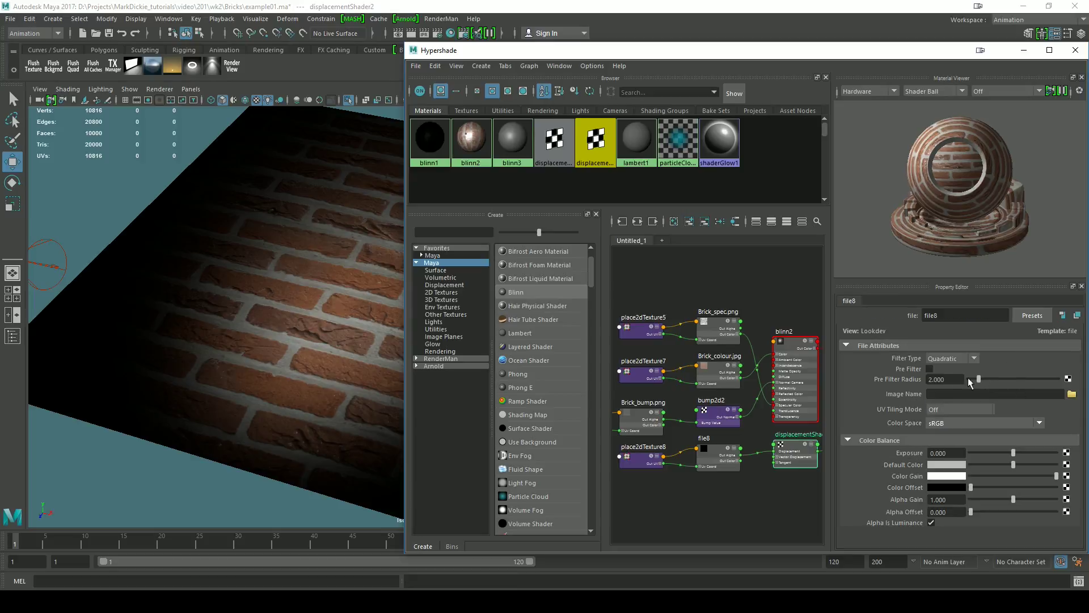
pyautogui.click(1071, 394)
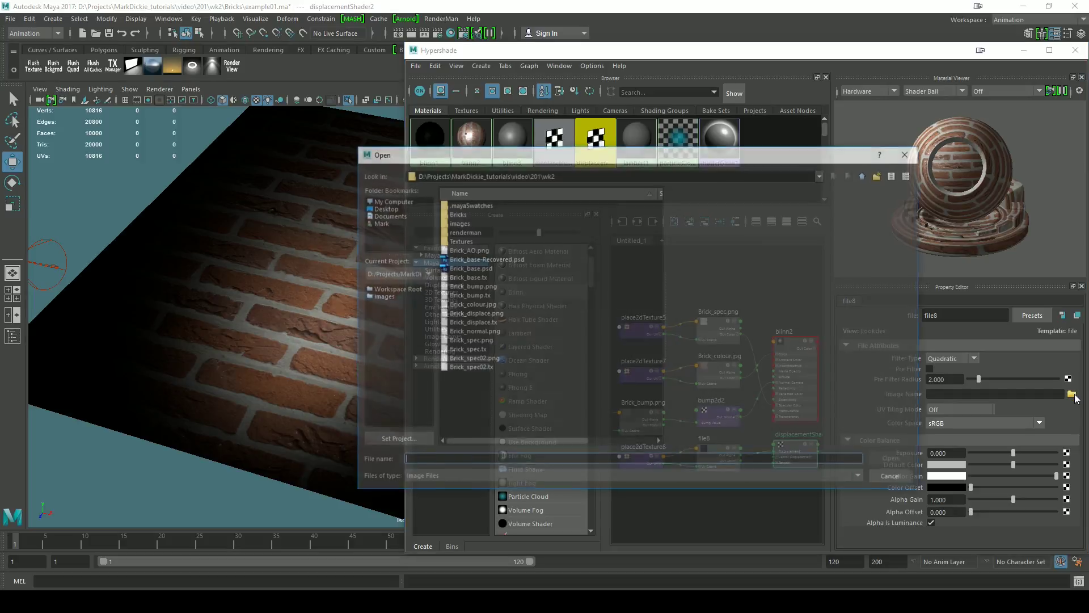
pyautogui.click(475, 313)
pyautogui.click(892, 458)
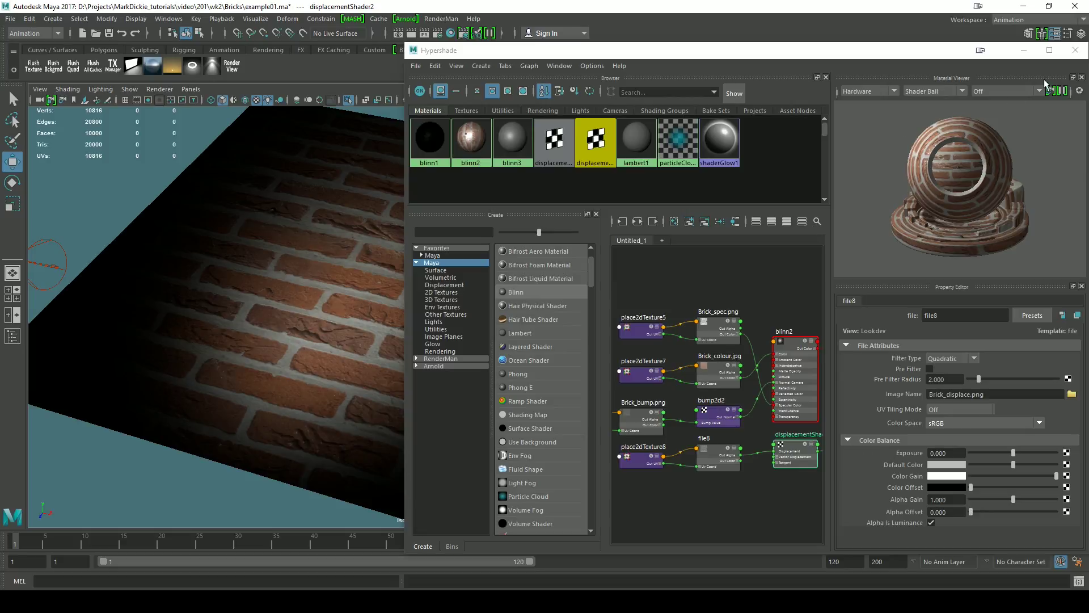
# Render the brick plane with Maya Software from a lower perspective angle to preview the displacement
pyautogui.click(1025, 51)
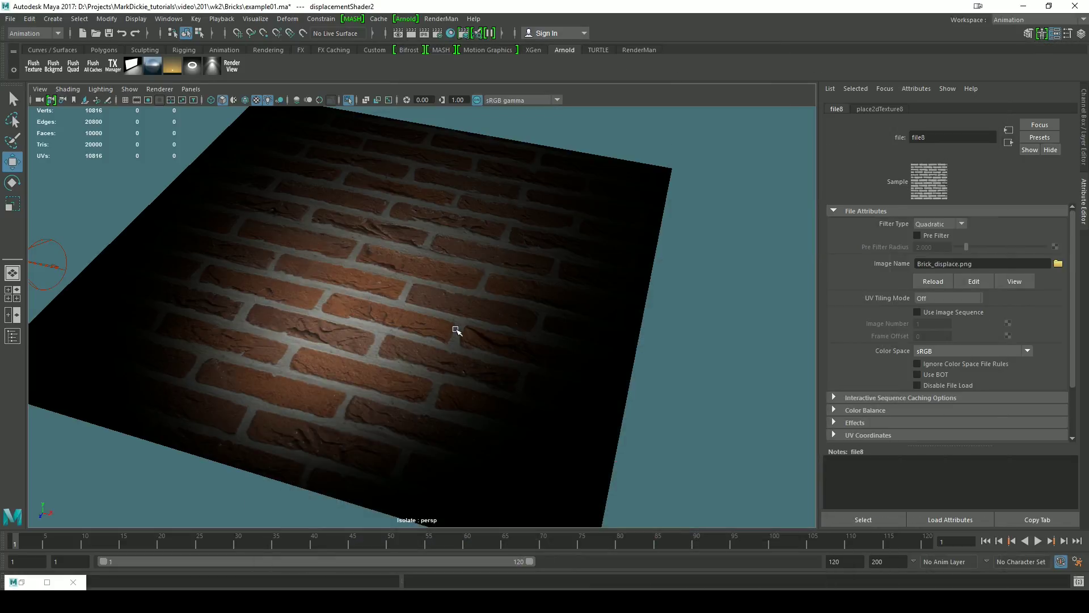
pyautogui.keyDown('alt'); pyautogui.moveTo(424, 308); pyautogui.dragTo(516, 380, button='right'); pyautogui.keyUp('alt')
pyautogui.moveTo(516, 380)
pyautogui.keyDown('alt'); pyautogui.mouseDown()
pyautogui.moveTo(511, 321)
pyautogui.moveTo(508, 394)
pyautogui.moveTo(511, 380)
pyautogui.mouseUp(); pyautogui.keyUp('alt')
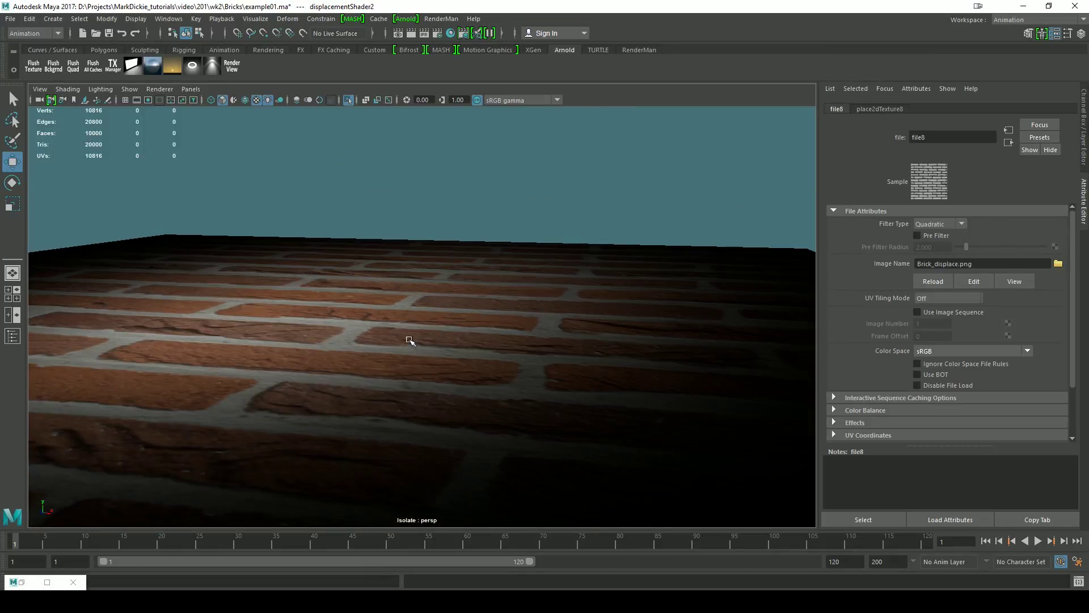
pyautogui.keyDown('alt'); pyautogui.moveTo(429, 331); pyautogui.dragTo(482, 384); pyautogui.keyUp('alt')
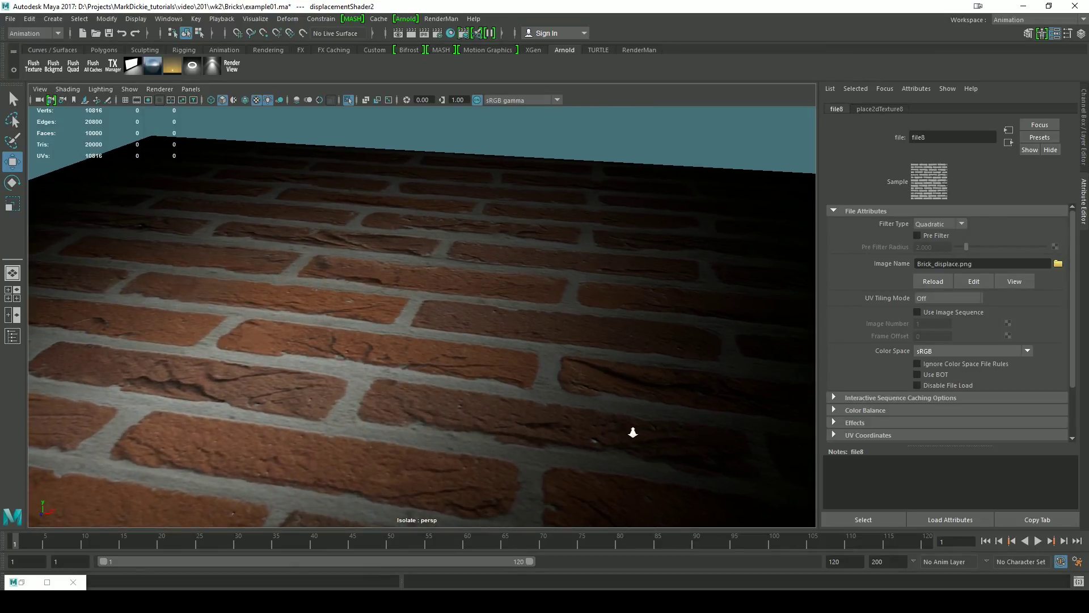
pyautogui.keyDown('alt'); pyautogui.moveTo(632, 432); pyautogui.dragTo(590, 342); pyautogui.keyUp('alt')
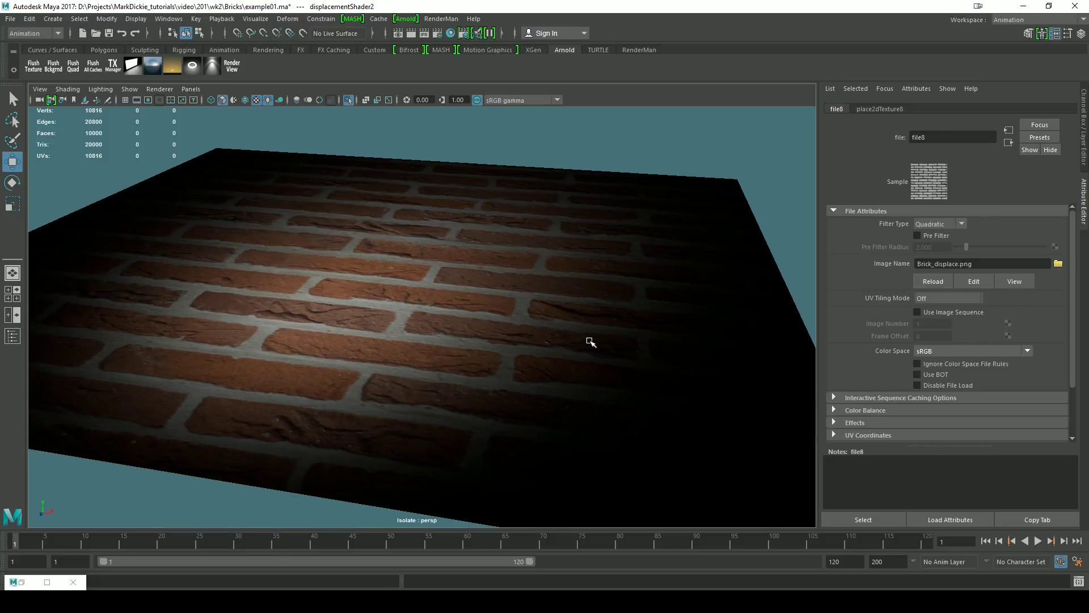
pyautogui.click(412, 35)
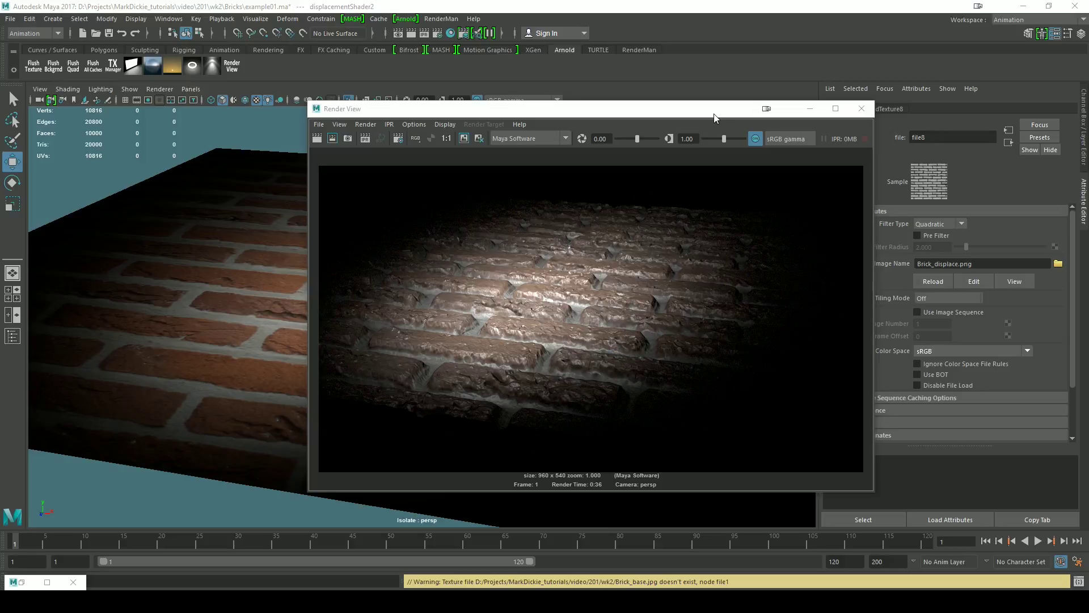
pyautogui.moveTo(716, 117); pyautogui.dragTo(609, 132)
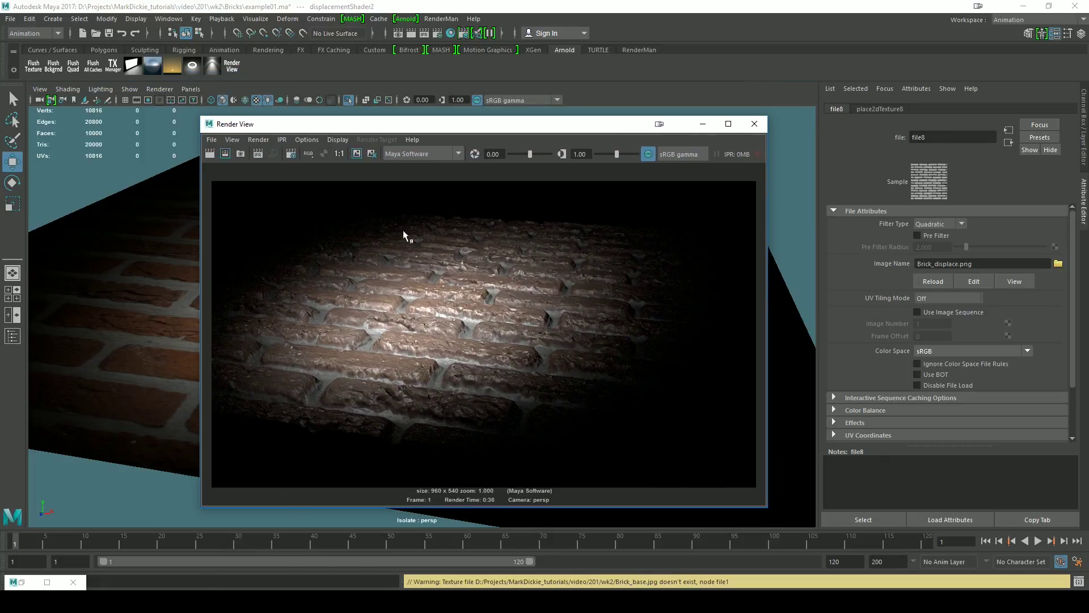
# Inspect the displacement connection of the blinn2SG shading group and the file texture feeding it in Hypershade
pyautogui.click(450, 34)
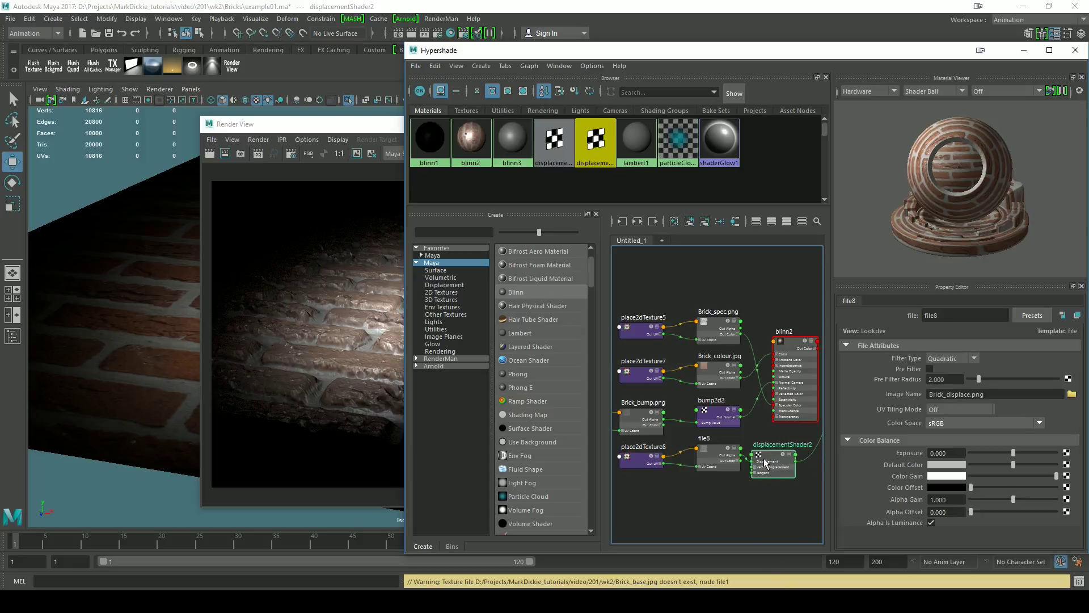
pyautogui.moveTo(776, 488); pyautogui.dragTo(628, 487, button='middle')
pyautogui.scroll(2, 628, 487)
pyautogui.click(737, 387)
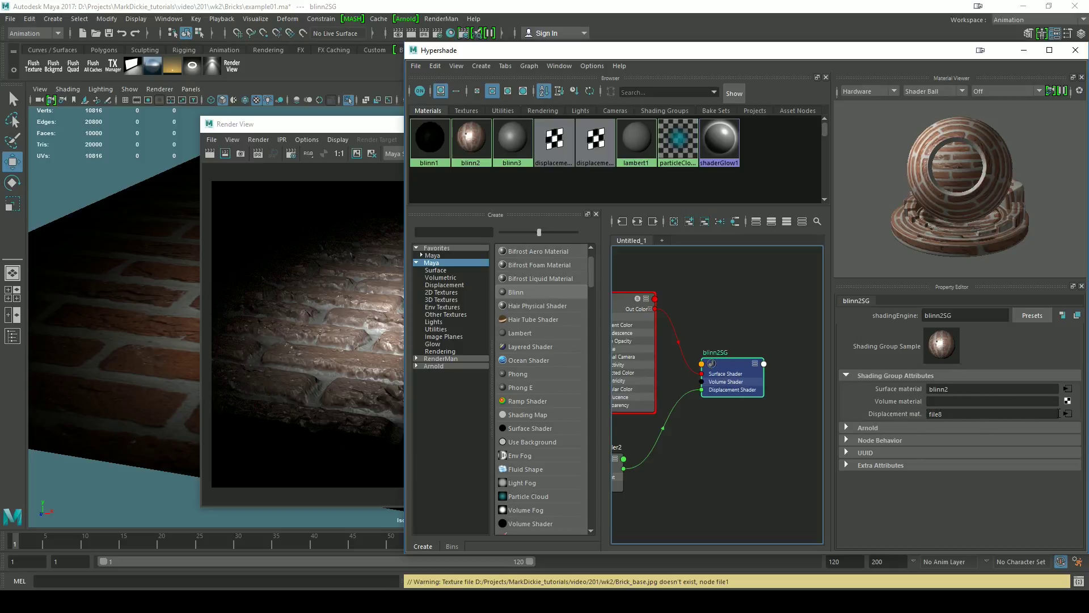
pyautogui.click(1068, 413)
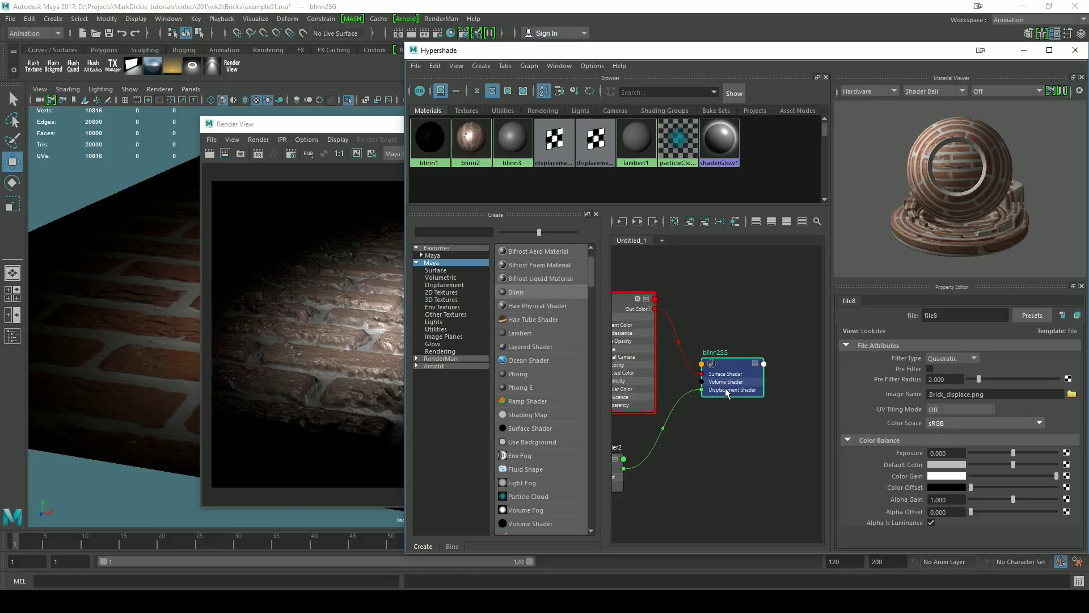
pyautogui.press('f')
pyautogui.press('a')
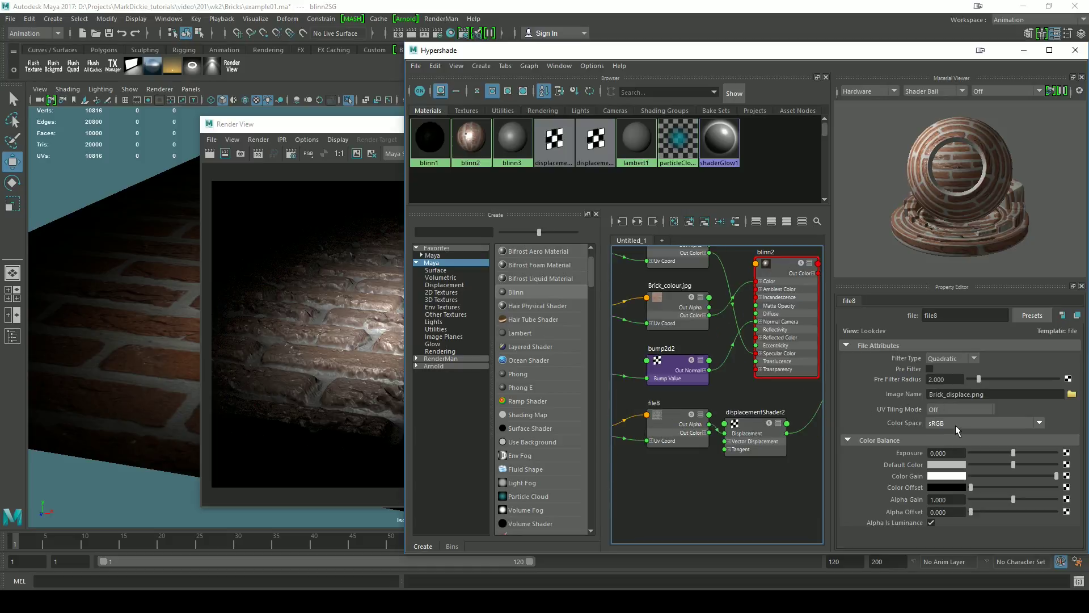
# Set the scale of displacementShader2 to 0.2 and clear the Hypershade, Create Render Node and Render View windows away
pyautogui.click(755, 424)
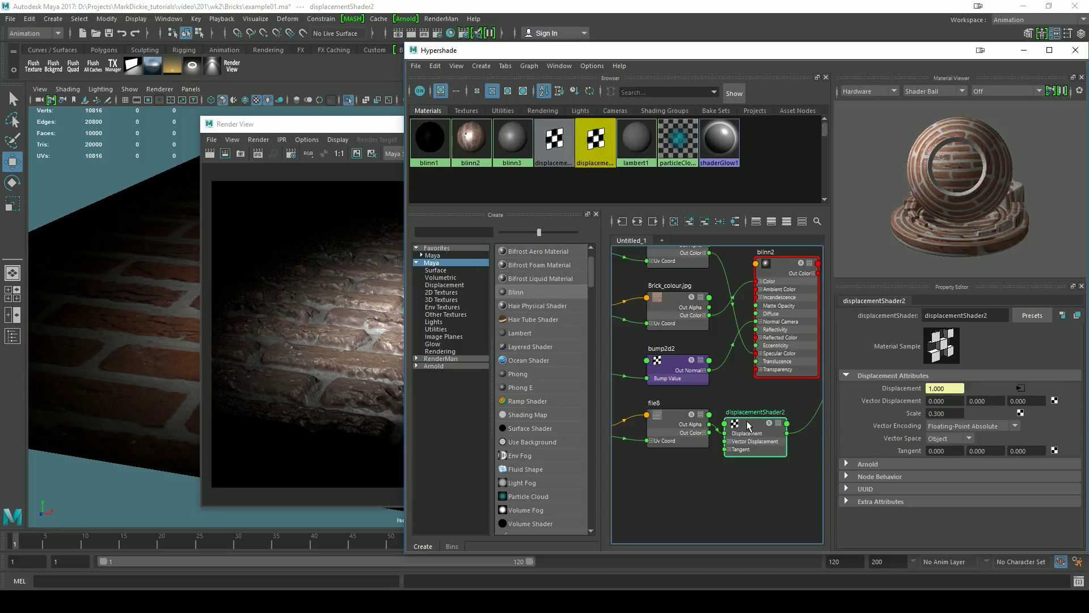
pyautogui.moveTo(945, 414); pyautogui.dragTo(931, 413)
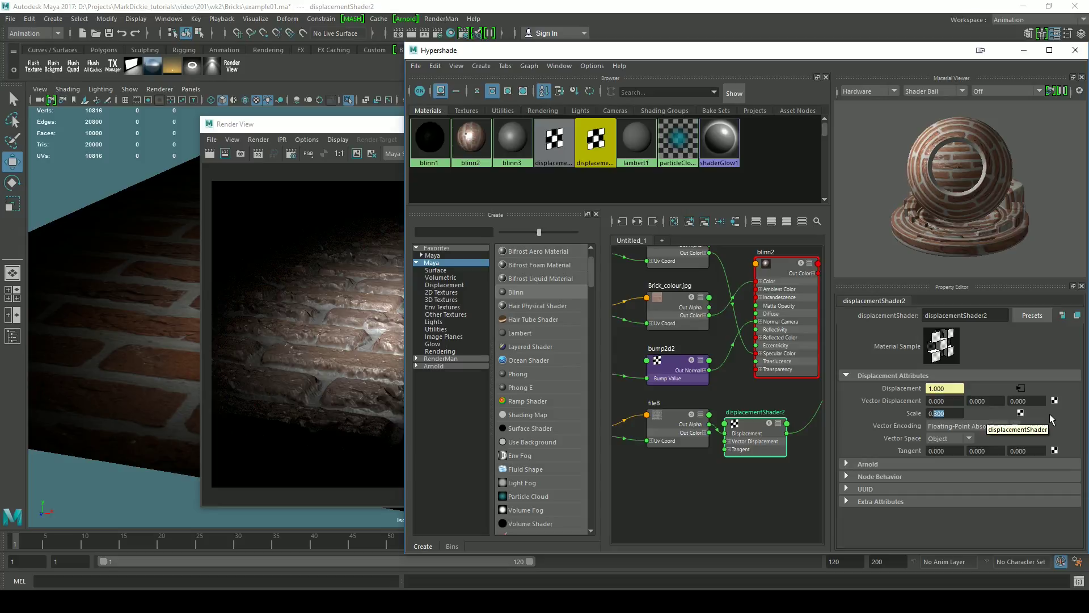
pyautogui.write('2')
pyautogui.press('Return')
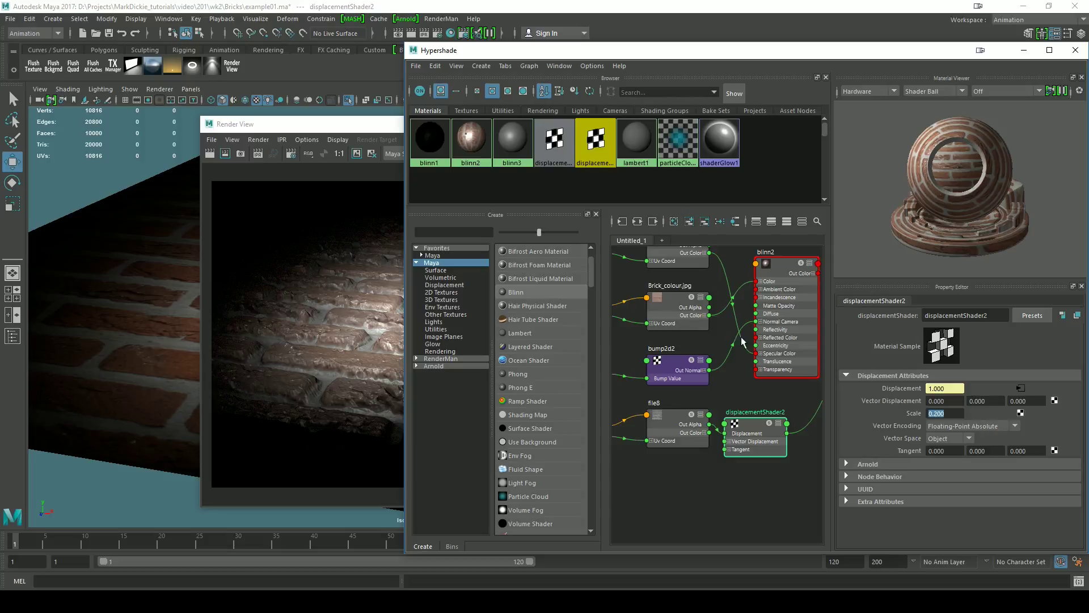
pyautogui.click(1020, 413)
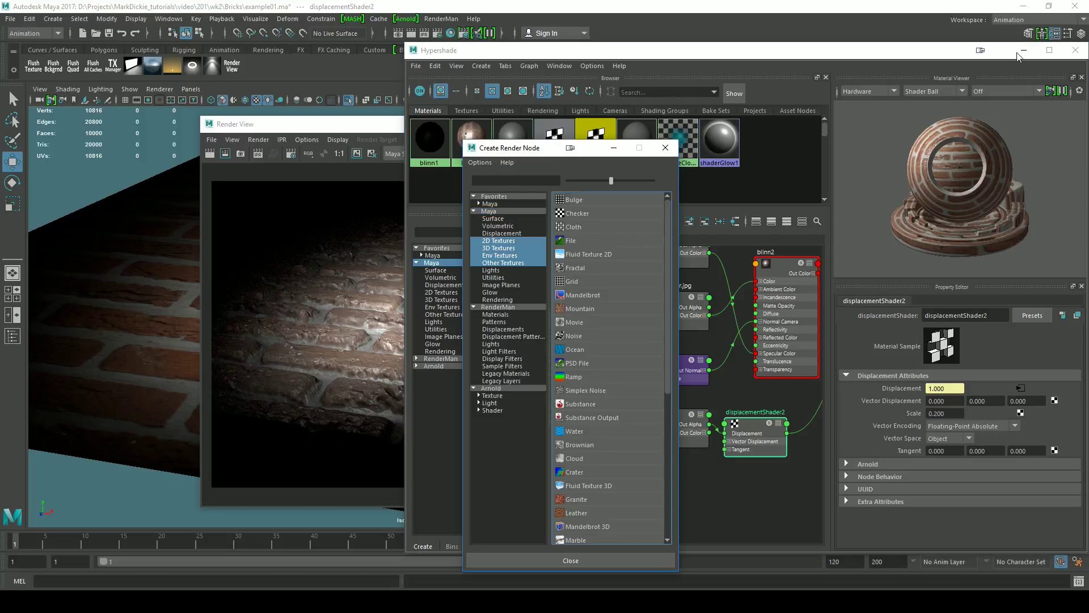
pyautogui.click(1023, 50)
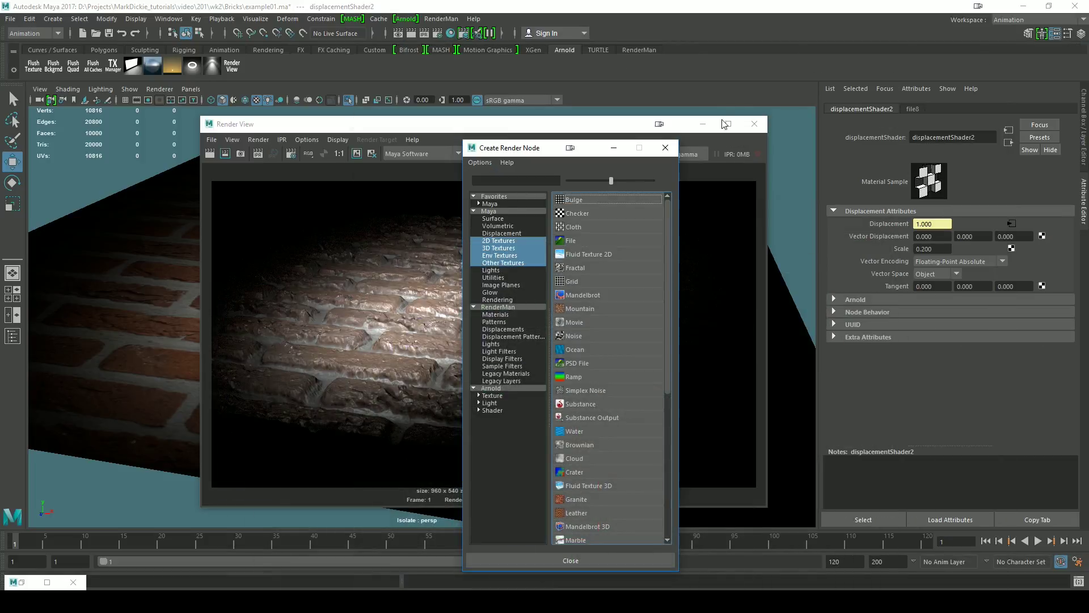
pyautogui.click(665, 145)
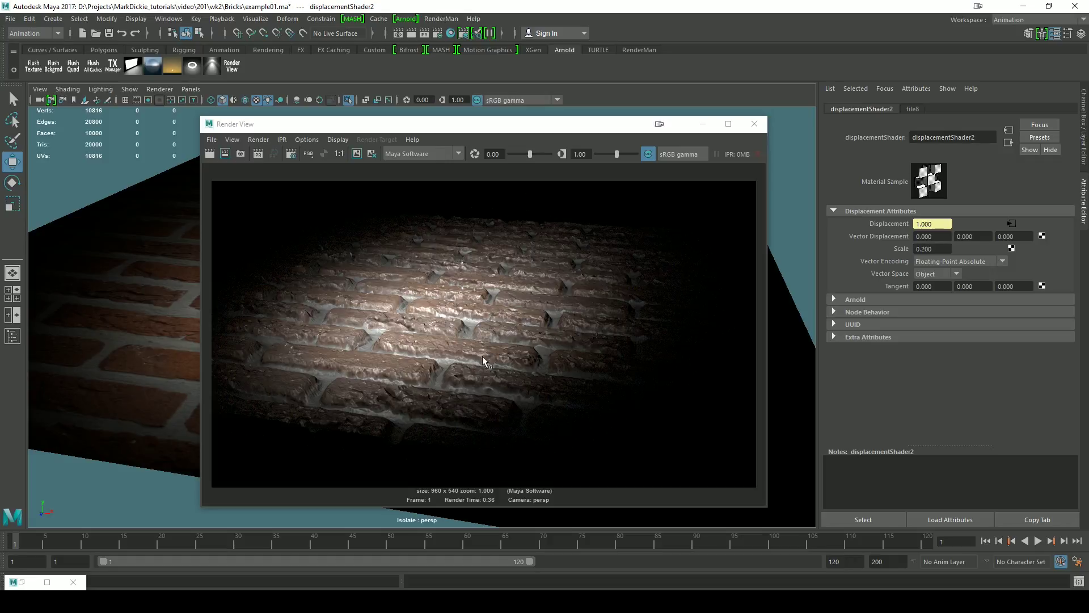
pyautogui.click(747, 126)
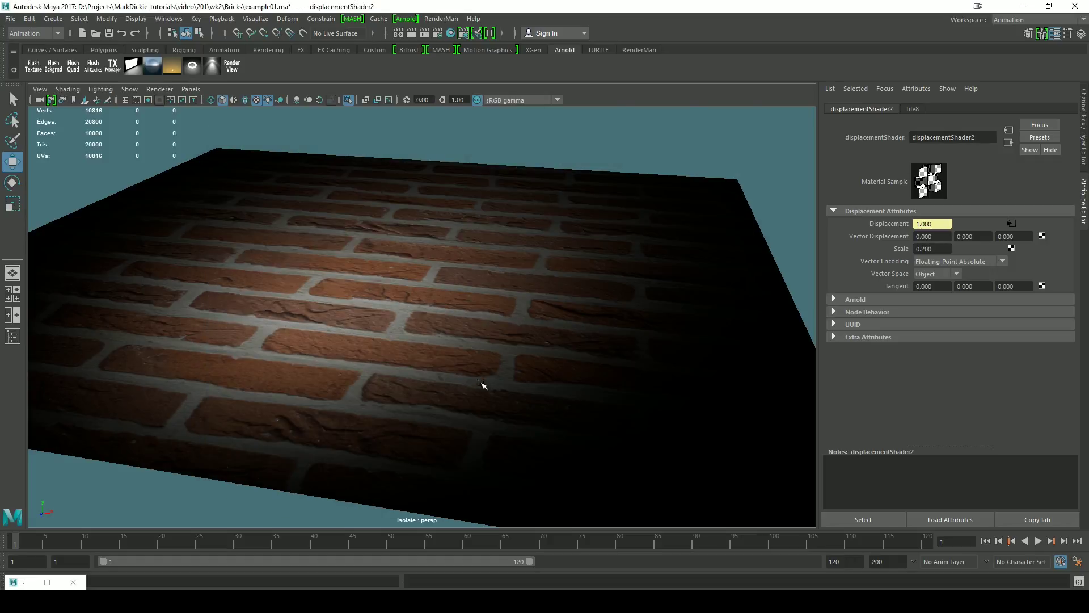
# Turn off isolation of the selected brick plane so the surrounding planes show in the viewport
pyautogui.keyDown('alt'); pyautogui.moveTo(478, 381); pyautogui.dragTo(472, 333); pyautogui.keyUp('alt')
pyautogui.keyDown('alt'); pyautogui.moveTo(535, 381); pyautogui.dragTo(491, 397, button='right'); pyautogui.keyUp('alt')
pyautogui.click(416, 351)
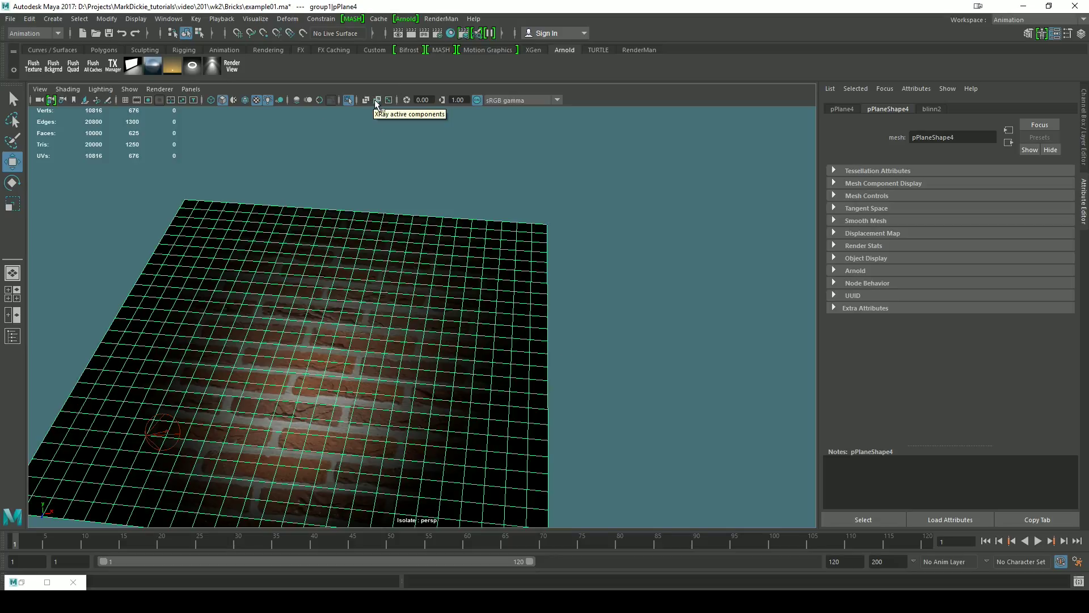
pyautogui.click(348, 100)
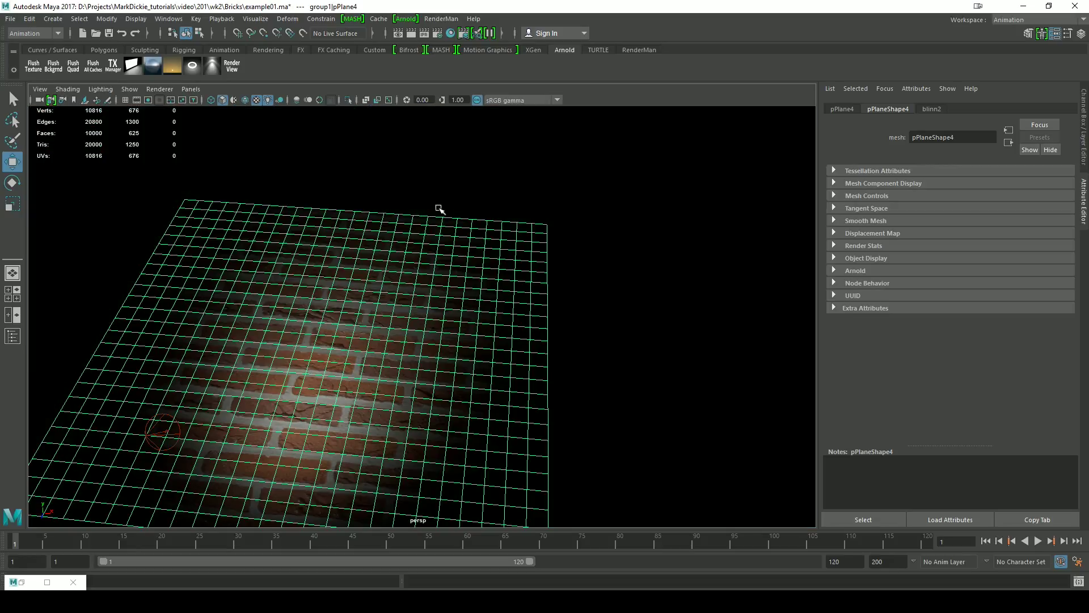
pyautogui.scroll(-3, 606, 339)
pyautogui.scroll(-2, 607, 339)
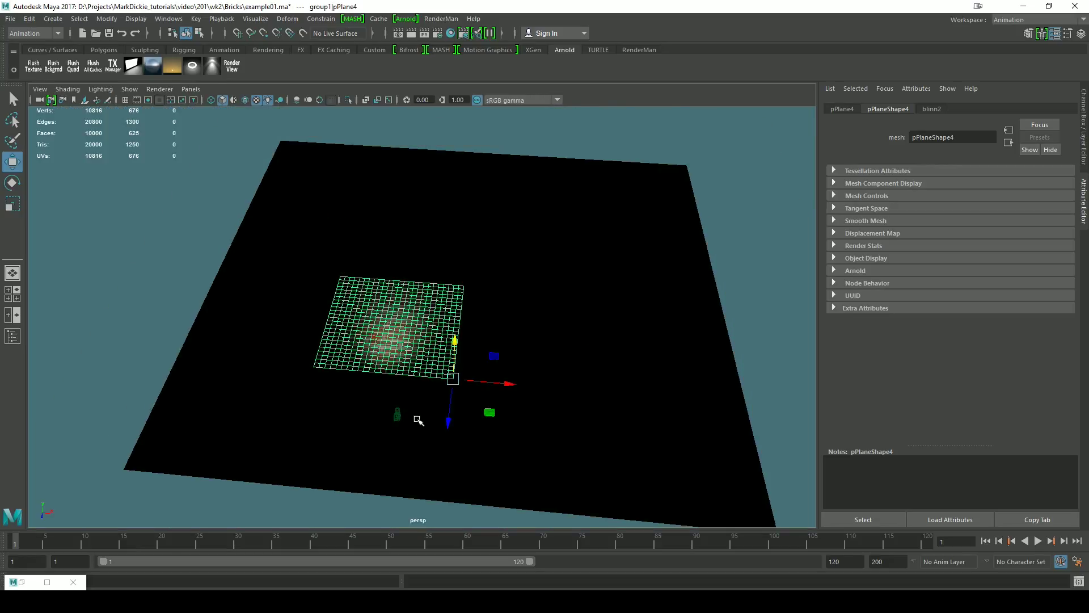
# Raise spotLight1 and pull it back from the brick plane to light a wider area
pyautogui.keyDown('alt'); pyautogui.moveTo(484, 437); pyautogui.dragTo(395, 377); pyautogui.keyUp('alt')
pyautogui.click(327, 268)
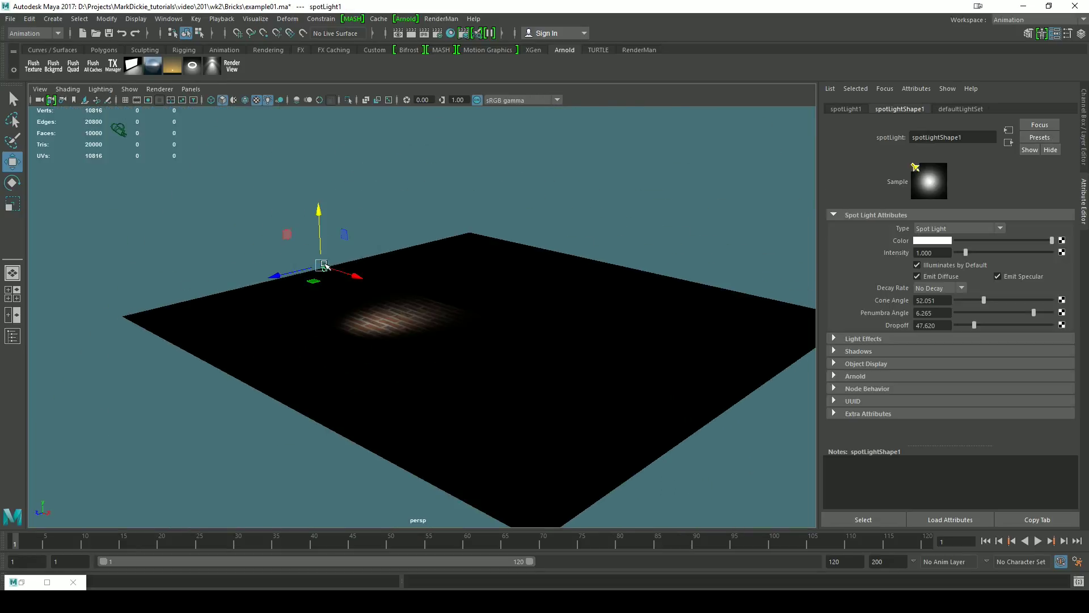
pyautogui.moveTo(315, 205); pyautogui.dragTo(293, 122)
pyautogui.moveTo(273, 195); pyautogui.dragTo(182, 214)
pyautogui.keyDown('alt'); pyautogui.moveTo(353, 340); pyautogui.dragTo(369, 474); pyautogui.keyUp('alt')
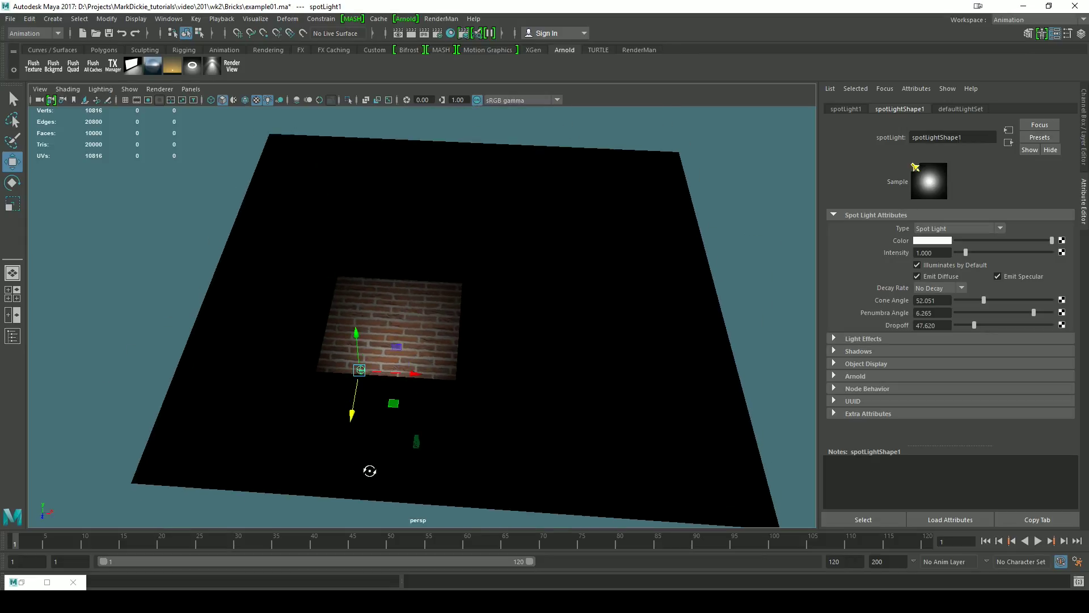
# Select all the tiled planes and assign the blinn2 brick material to them
pyautogui.scroll(-5, 492, 421)
pyautogui.keyDown('alt'); pyautogui.moveTo(564, 336); pyautogui.dragTo(443, 291); pyautogui.keyUp('alt')
pyautogui.moveTo(236, 402); pyautogui.dragTo(658, 295)
pyautogui.keyDown('alt'); pyautogui.moveTo(409, 352); pyautogui.dragTo(471, 408); pyautogui.keyUp('alt')
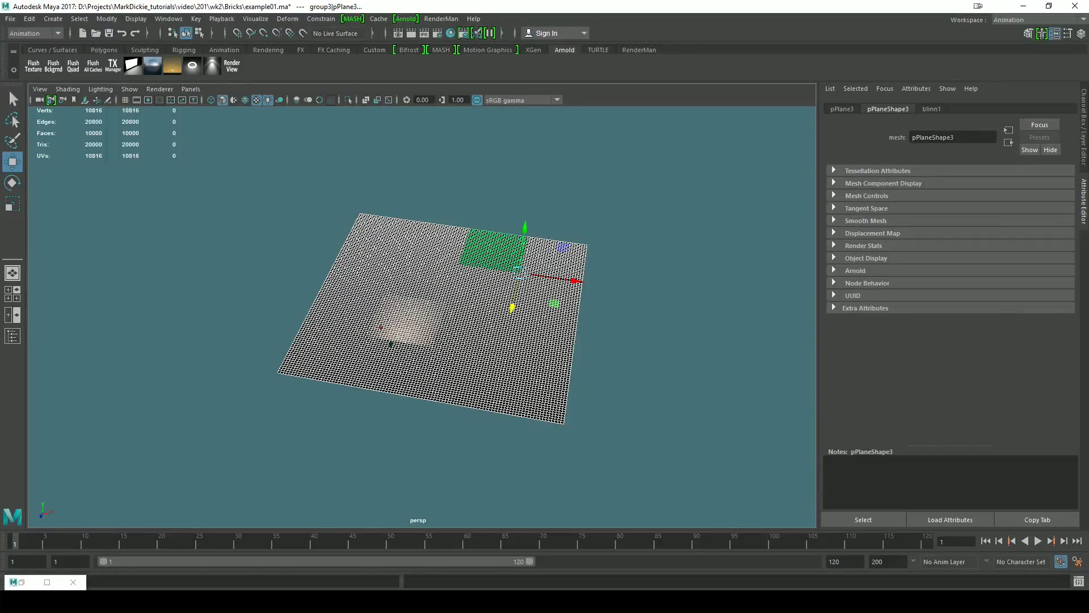
pyautogui.click(22, 582)
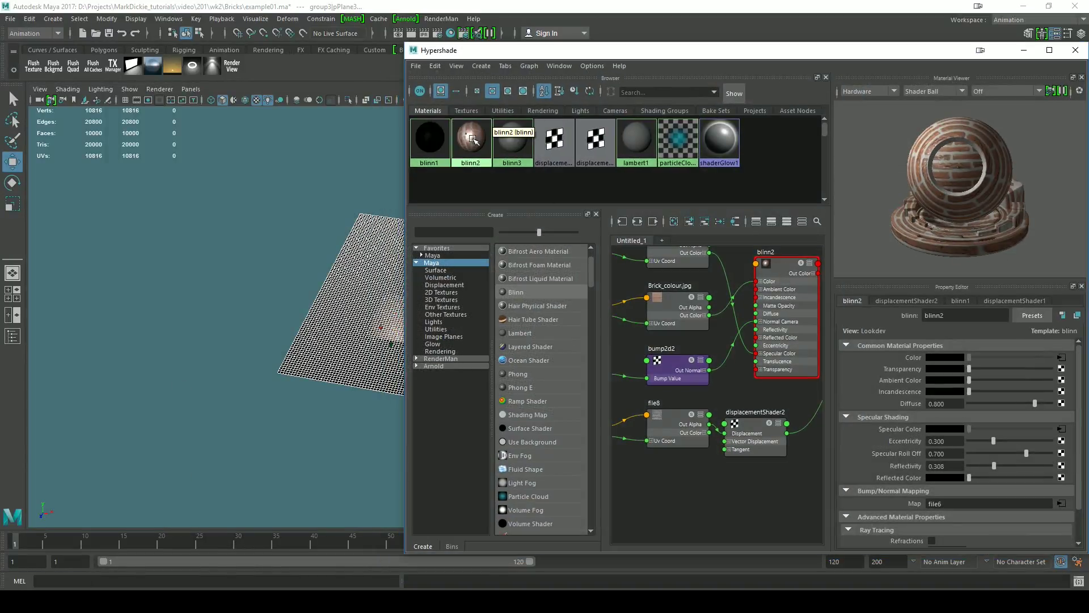
pyautogui.moveTo(472, 138); pyautogui.dragTo(472, 109, button='right')
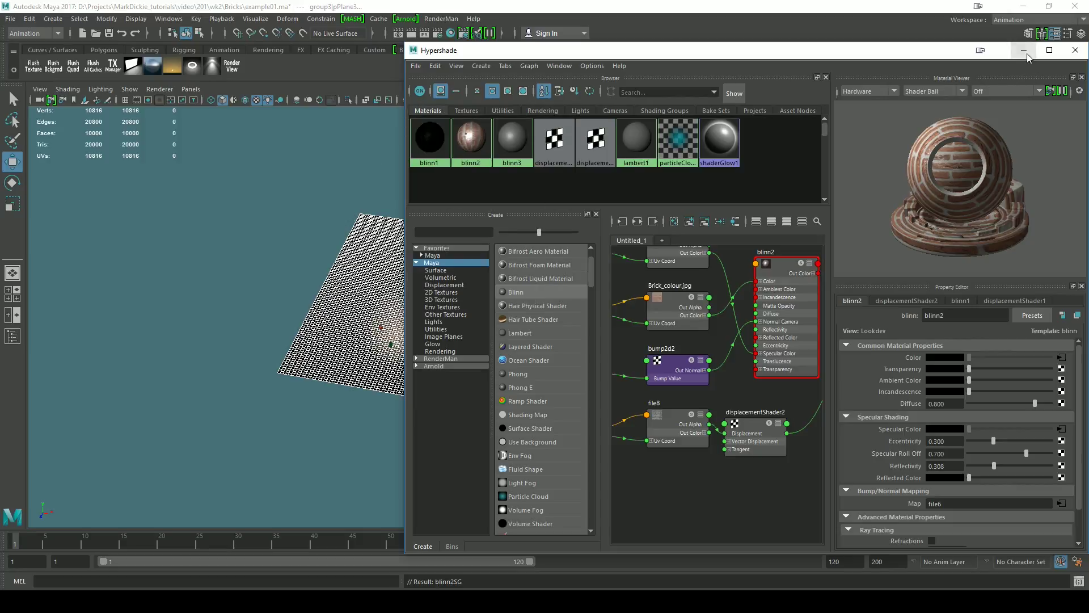
pyautogui.click(1027, 54)
pyautogui.click(693, 341)
# Check the individual tiled planes and how the brick texture continues across their seams
pyautogui.scroll(7, 452, 441)
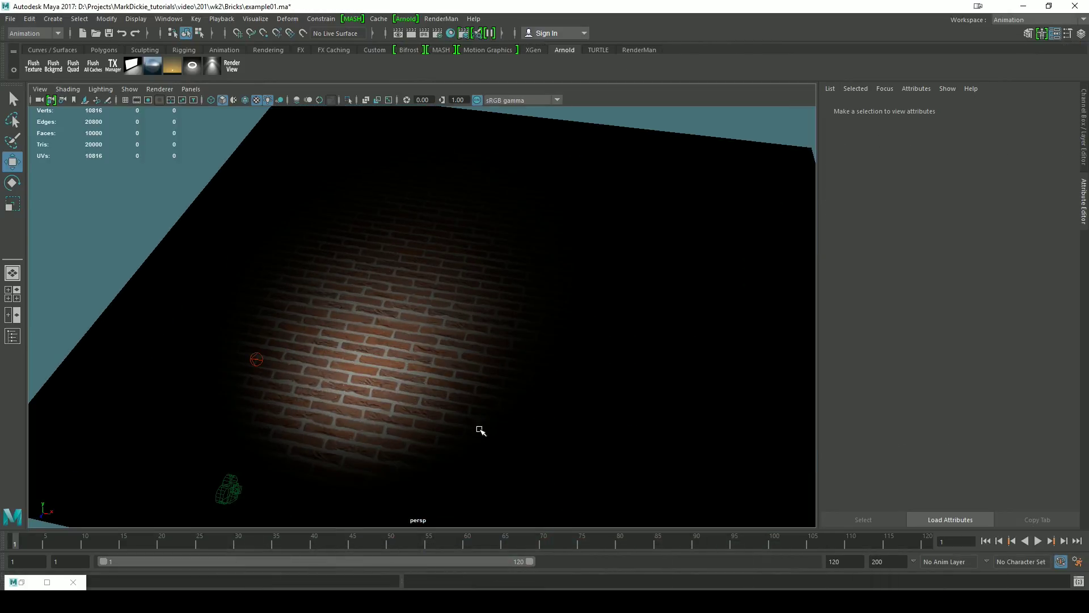
pyautogui.click(409, 394)
pyautogui.moveTo(330, 394); pyautogui.dragTo(339, 440)
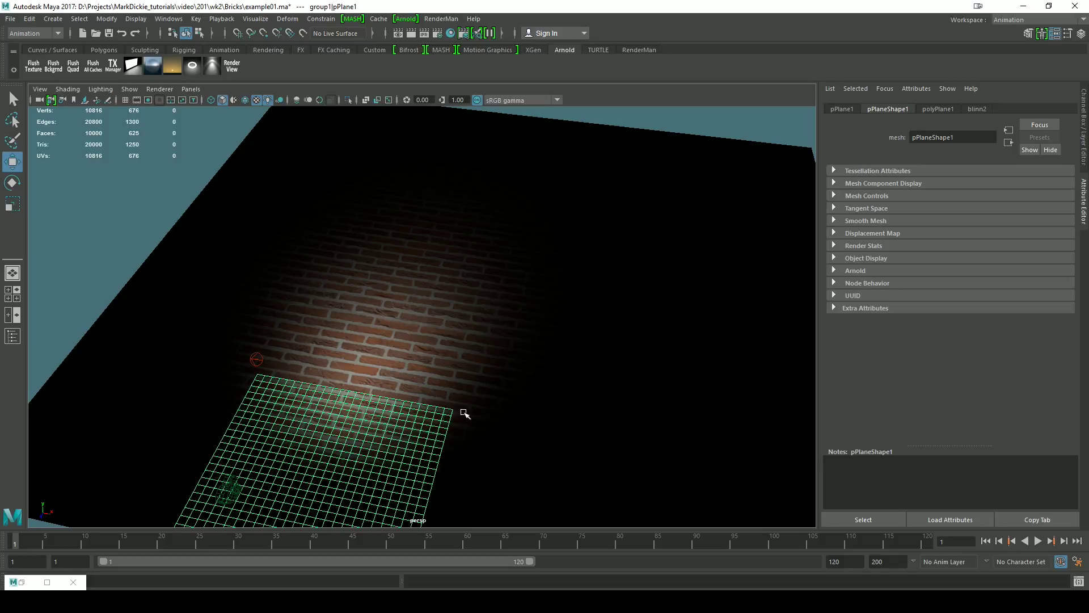
pyautogui.click(433, 382)
pyautogui.scroll(3, 380, 476)
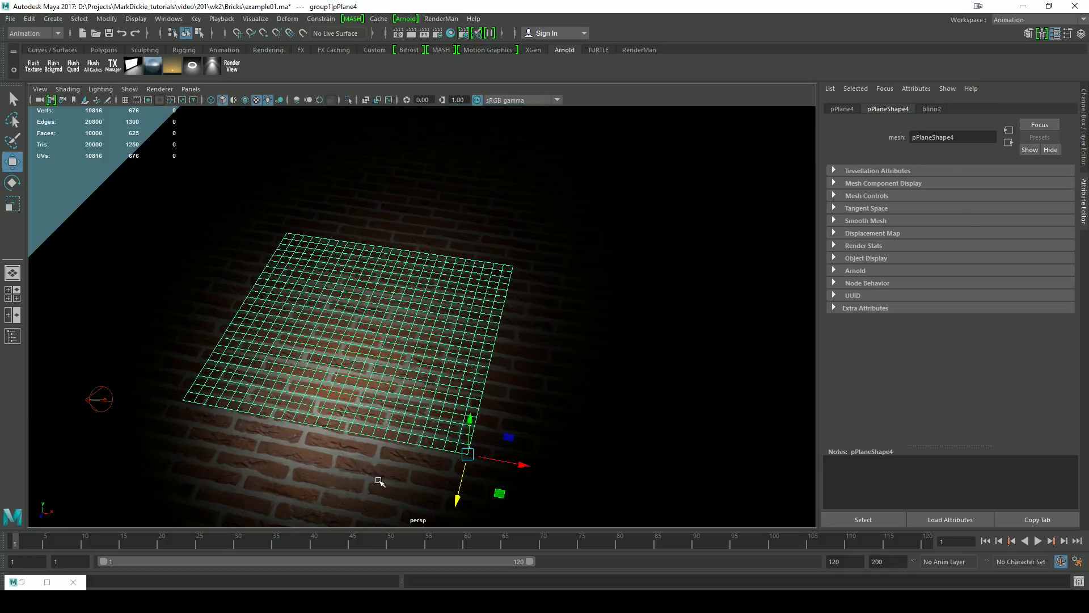
pyautogui.click(379, 480)
pyautogui.click(555, 364)
pyautogui.click(393, 323)
pyautogui.click(423, 224)
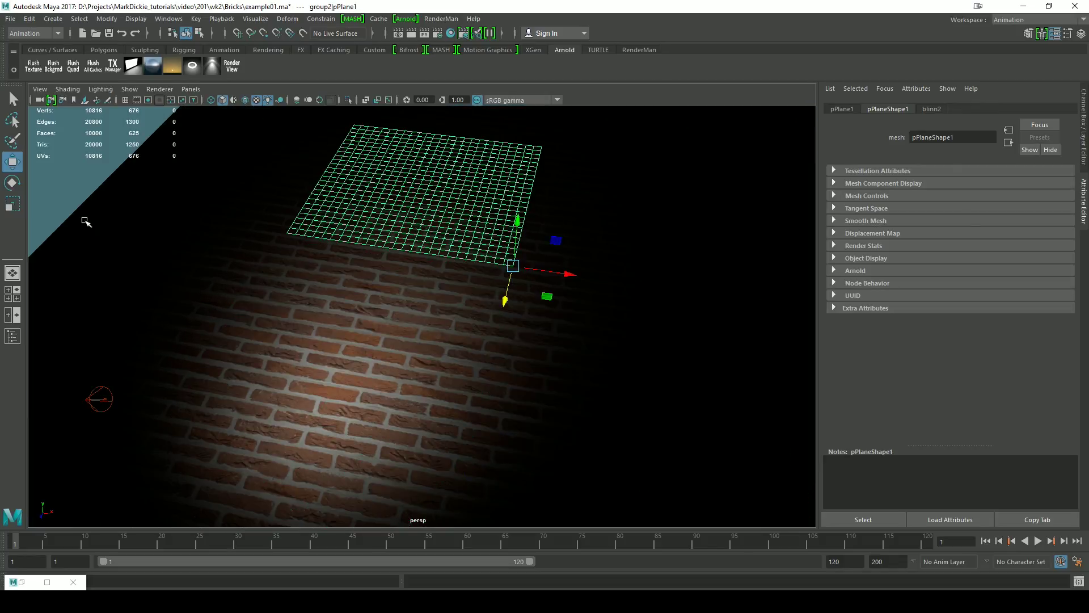
# Deselect the planes and render the tiled brick surface from a slightly lower perspective angle
pyautogui.click(90, 215)
pyautogui.keyDown('alt'); pyautogui.moveTo(545, 447); pyautogui.dragTo(554, 417); pyautogui.keyUp('alt')
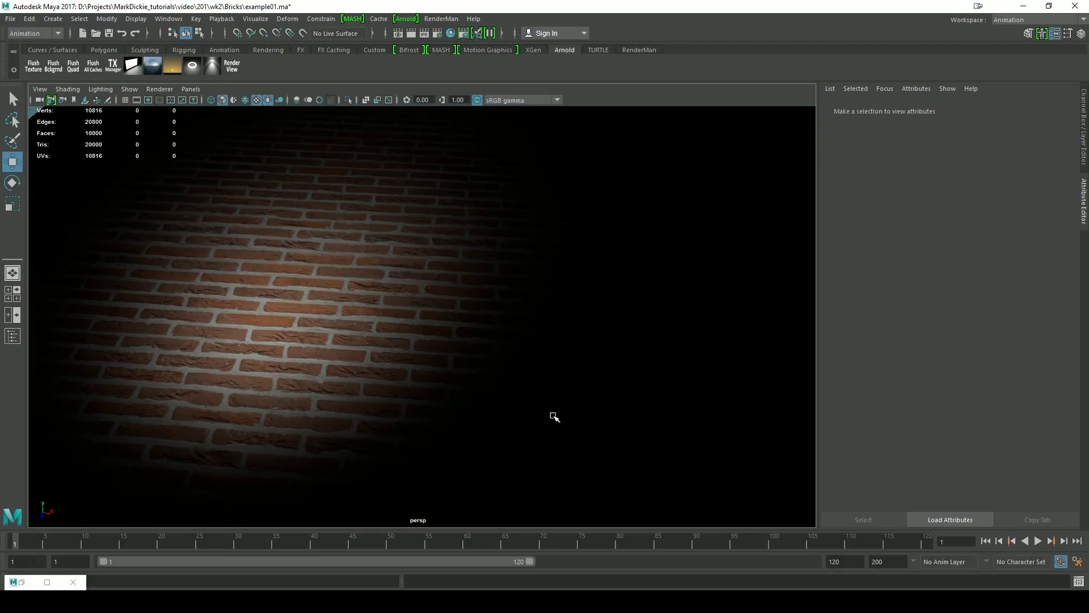
pyautogui.click(413, 33)
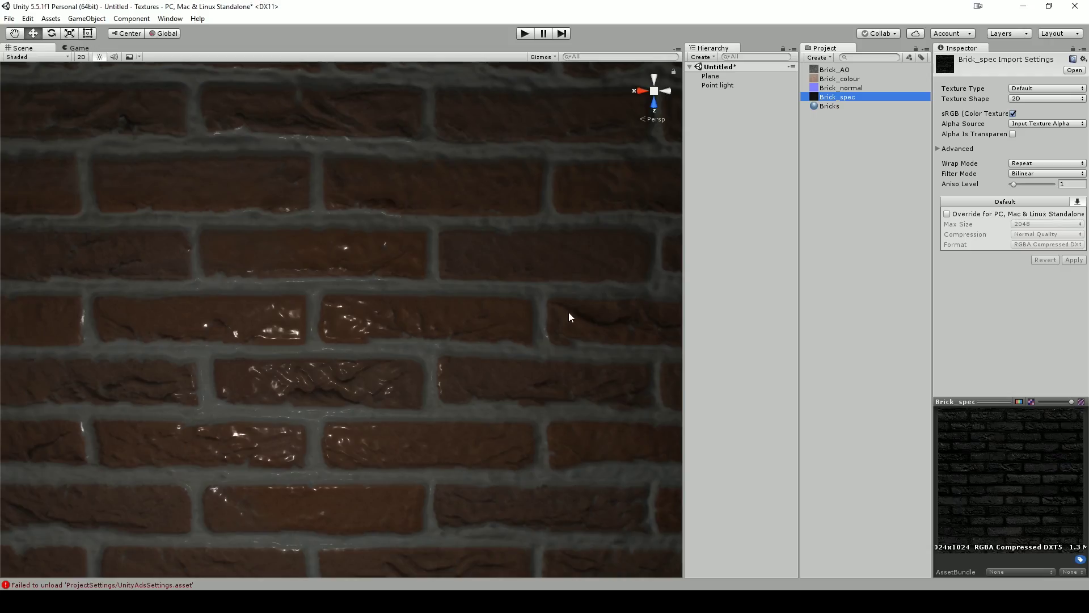
# Create a new material named bricks02 in the project and assign it to the plane
pyautogui.scroll(-8, 556, 309)
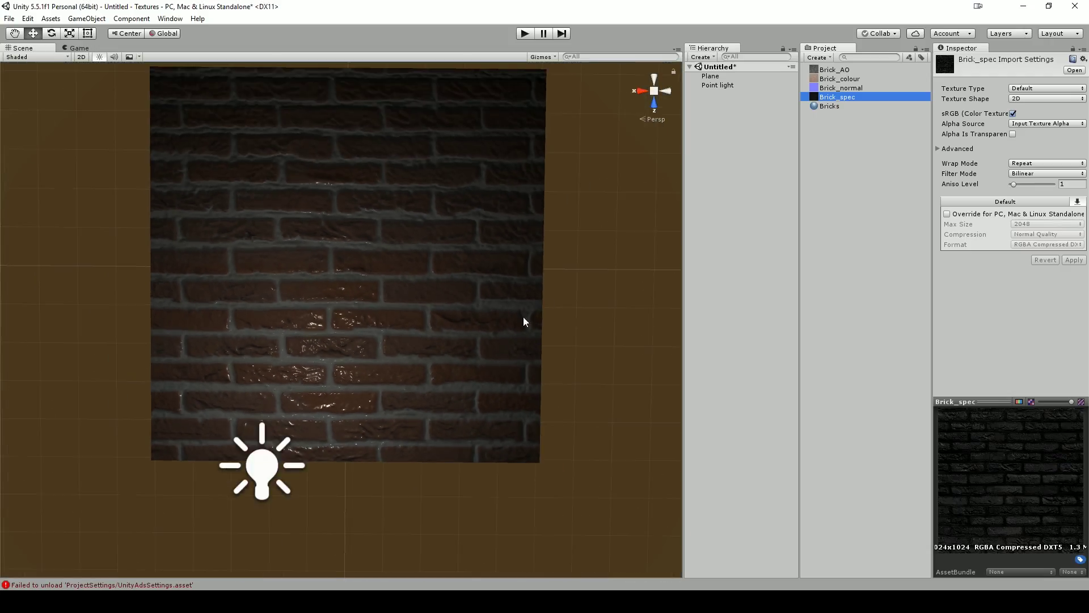
pyautogui.keyDown('alt'); pyautogui.moveTo(523, 317); pyautogui.dragTo(520, 341); pyautogui.keyUp('alt')
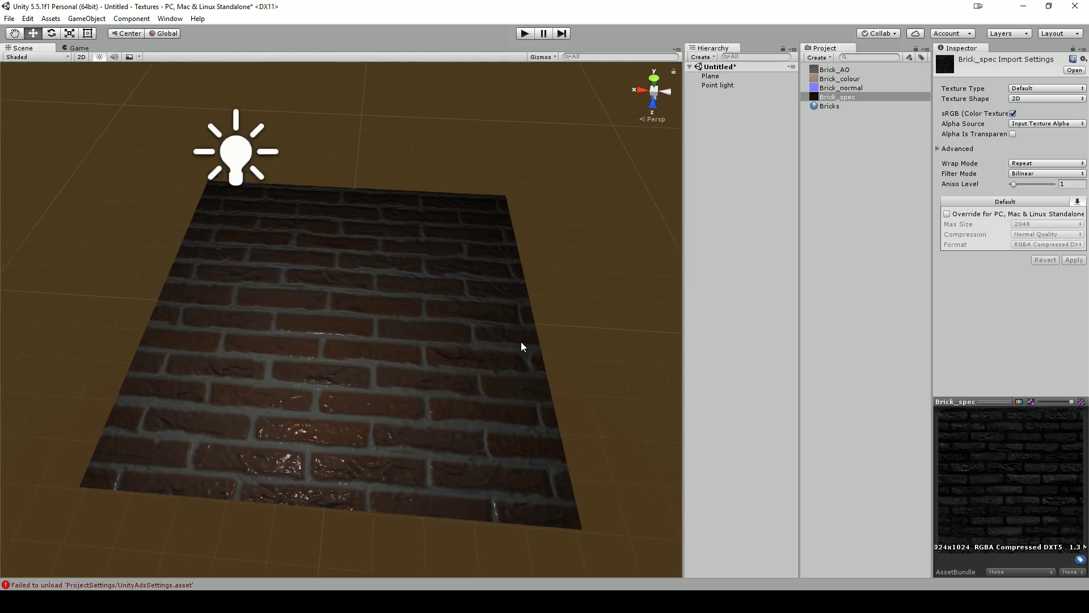
pyautogui.scroll(3, 522, 342)
pyautogui.click(814, 162)
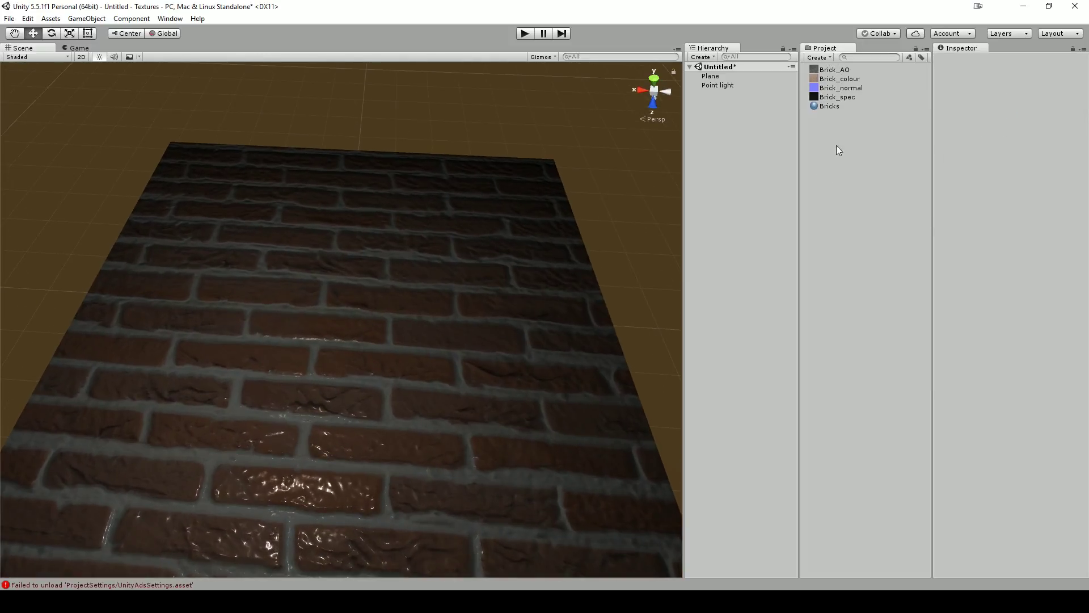
pyautogui.rightClick(833, 175)
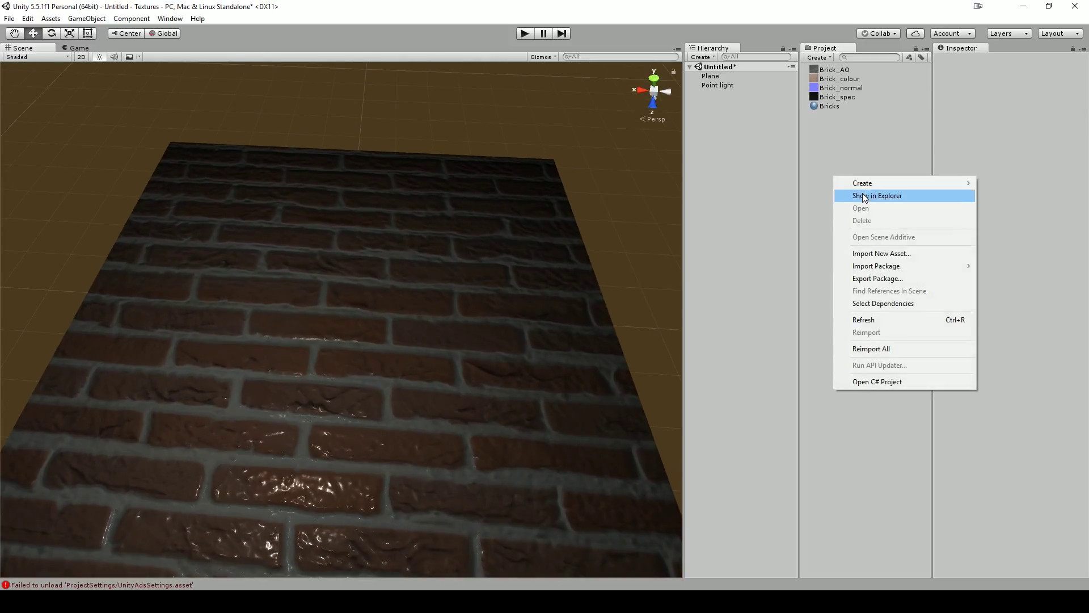
pyautogui.moveTo(876, 182)
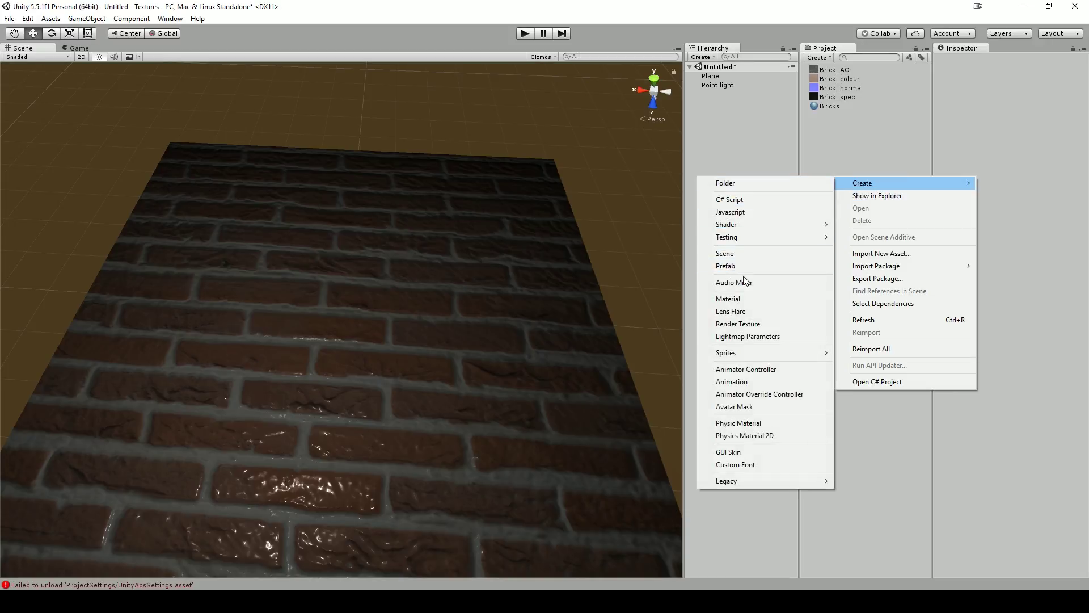
pyautogui.click(735, 299)
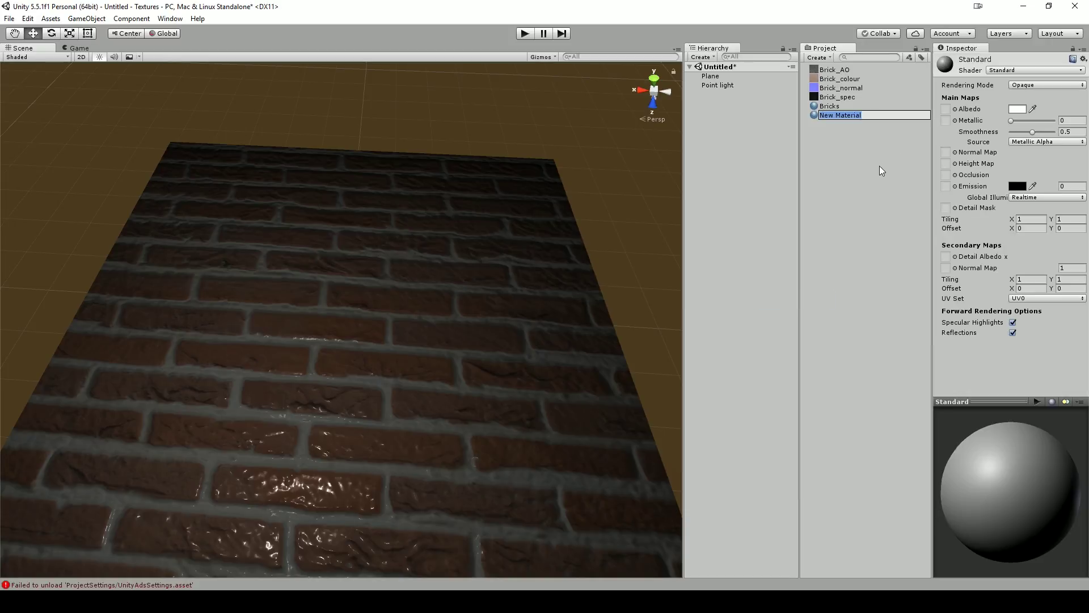
pyautogui.write('bricks02')
pyautogui.press('Return')
pyautogui.moveTo(844, 125); pyautogui.dragTo(514, 328)
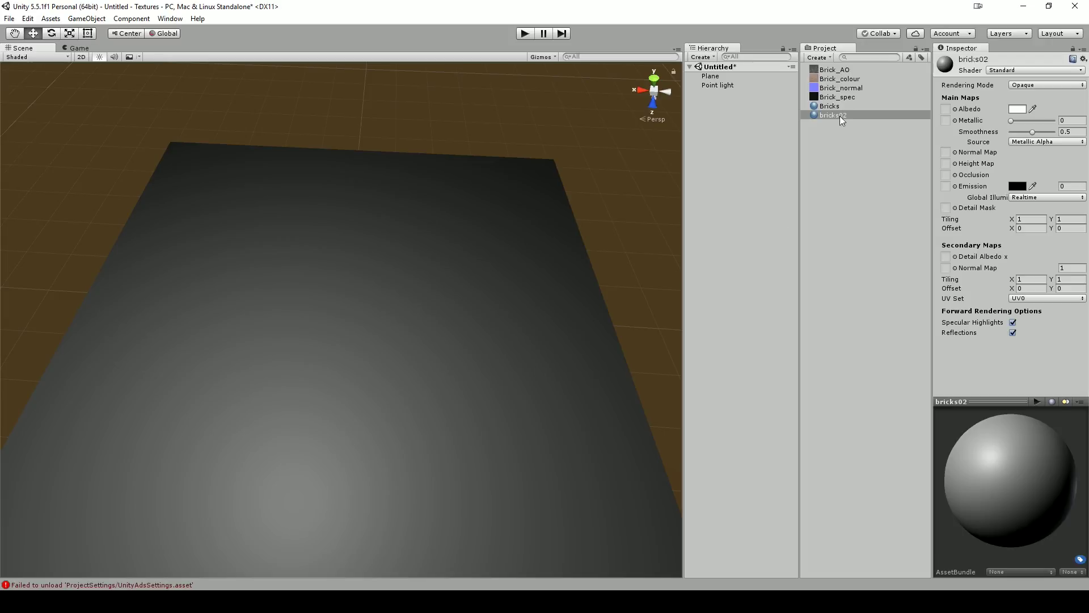
# Compare the Brick_spec and Brick_normal import settings, set Brick_normal's texture type to Default and apply the change
pyautogui.click(836, 98)
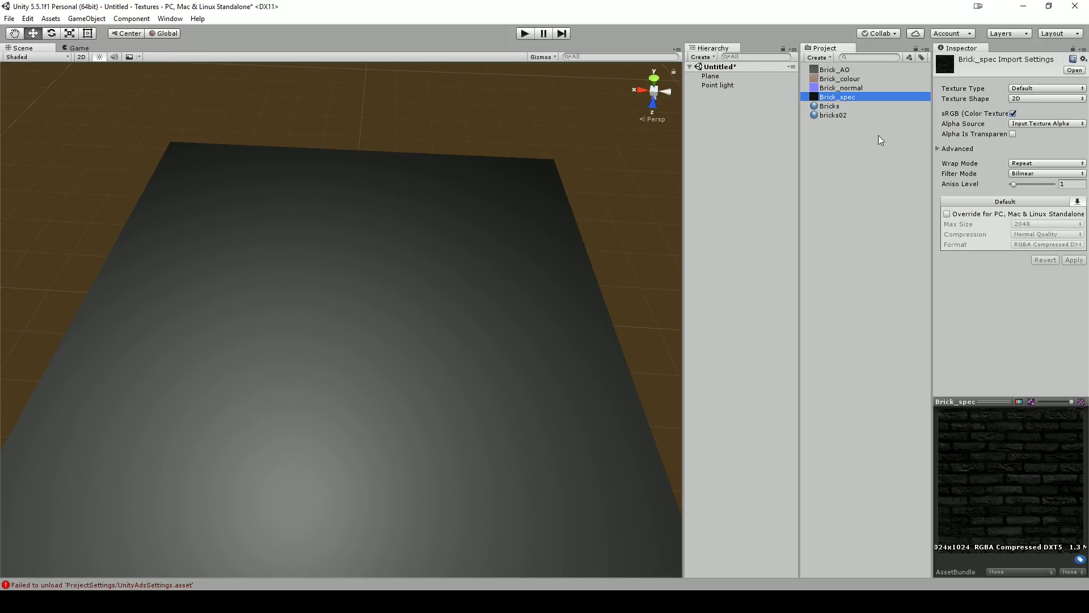
pyautogui.click(838, 87)
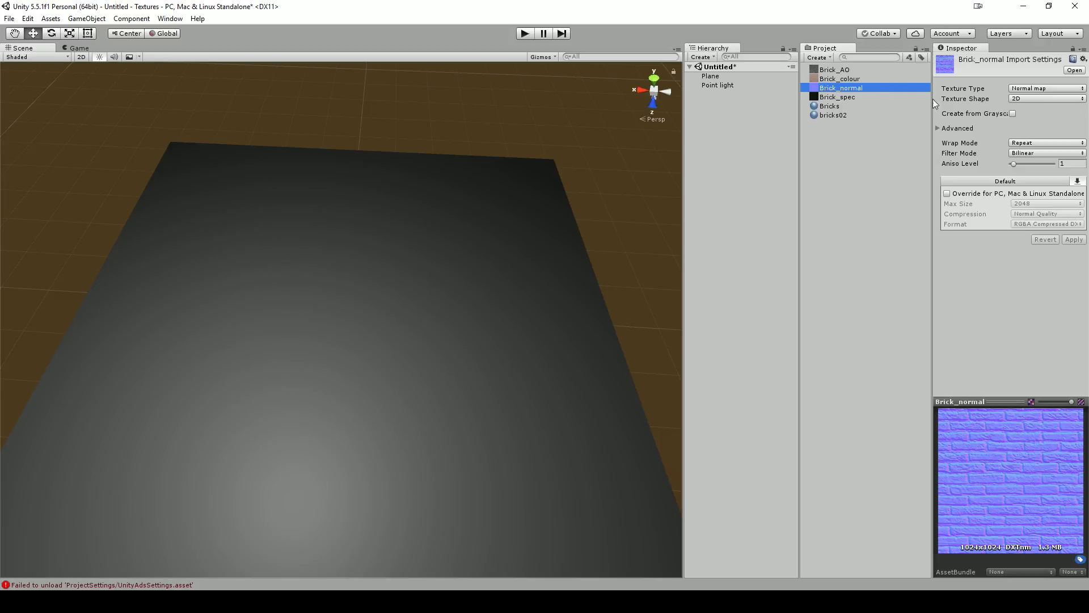
pyautogui.click(1039, 89)
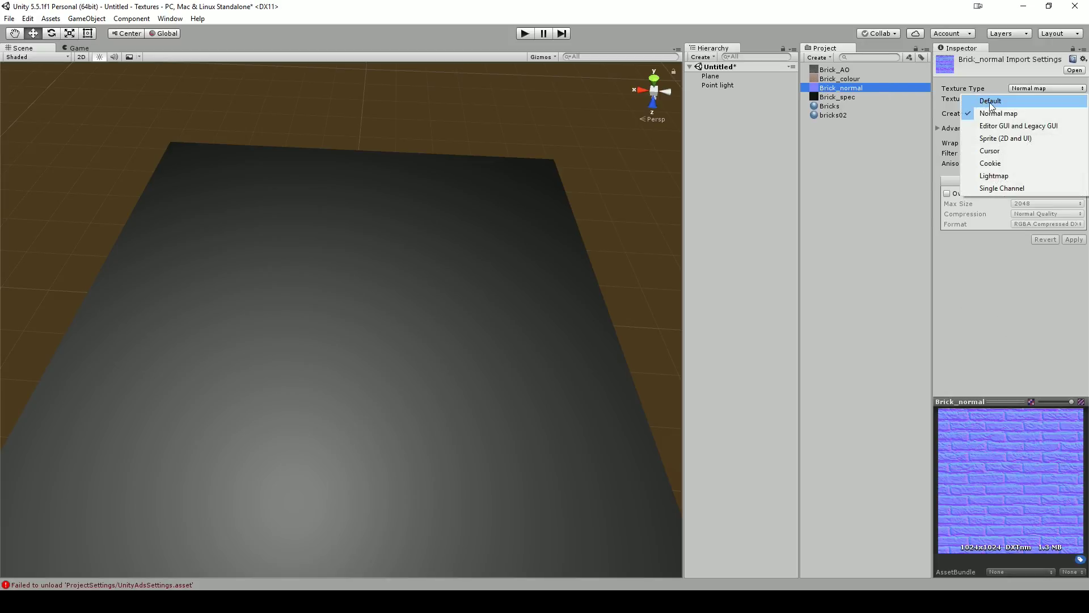
pyautogui.click(841, 98)
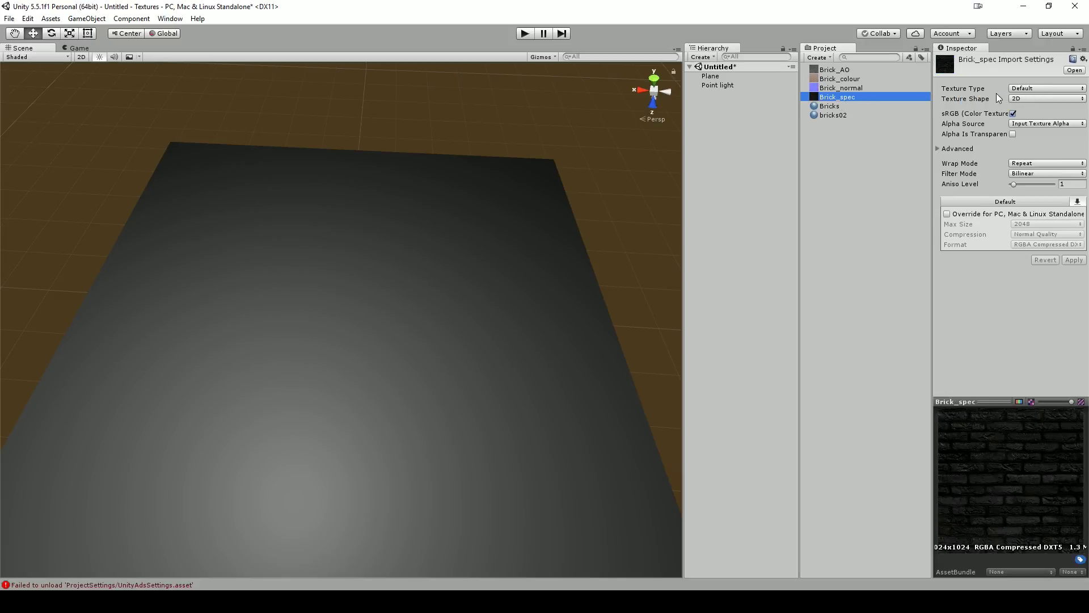
pyautogui.click(848, 88)
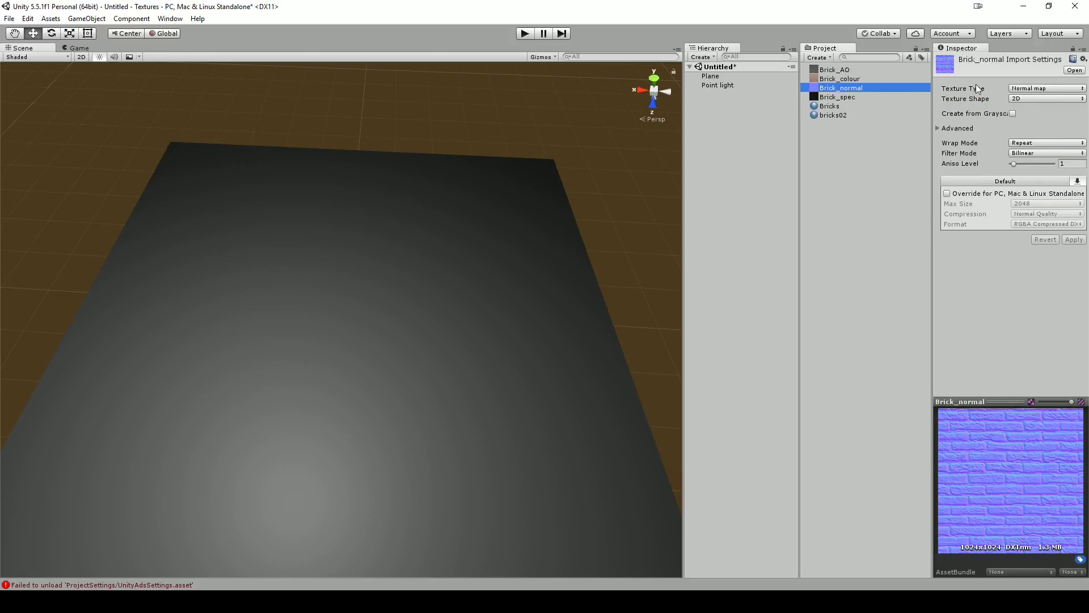
pyautogui.click(1014, 89)
pyautogui.click(990, 101)
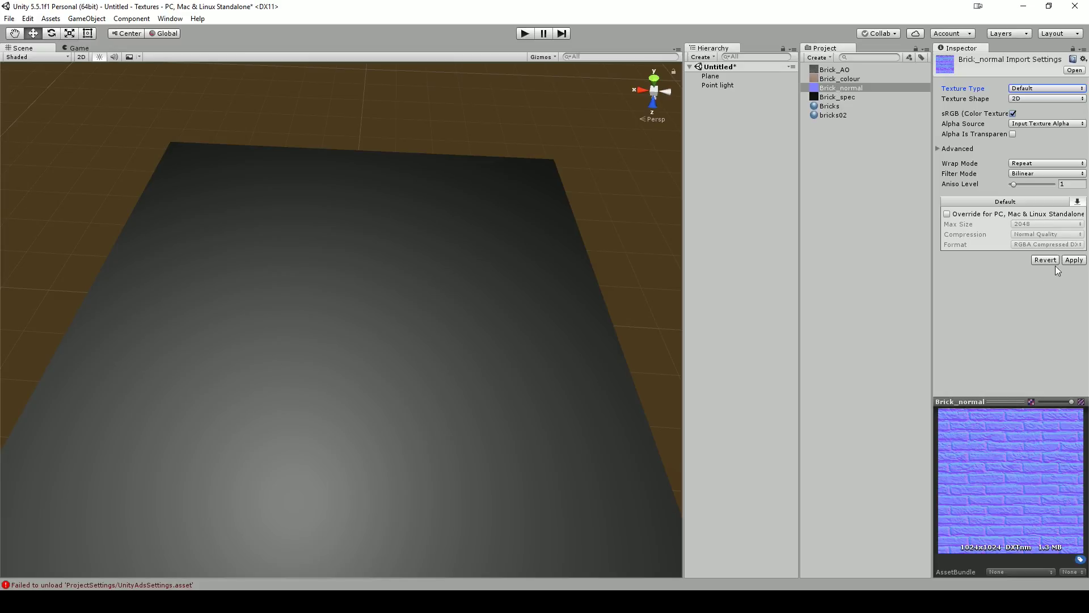
pyautogui.click(1074, 260)
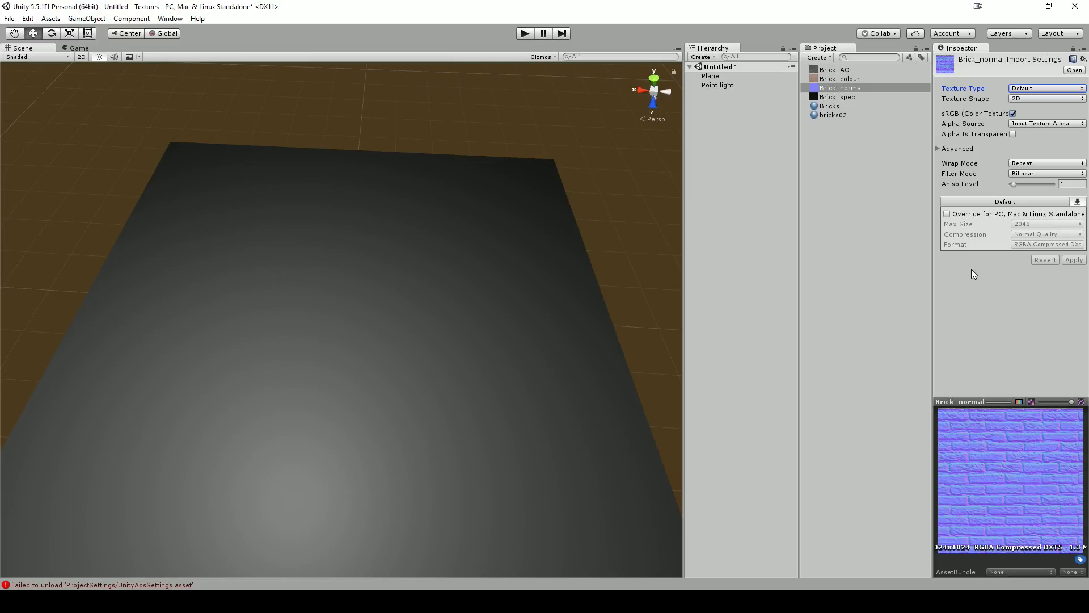
# Review the Brick_AO and Brick_normal import settings and compare the maps of the Bricks and bricks02 materials
pyautogui.click(850, 80)
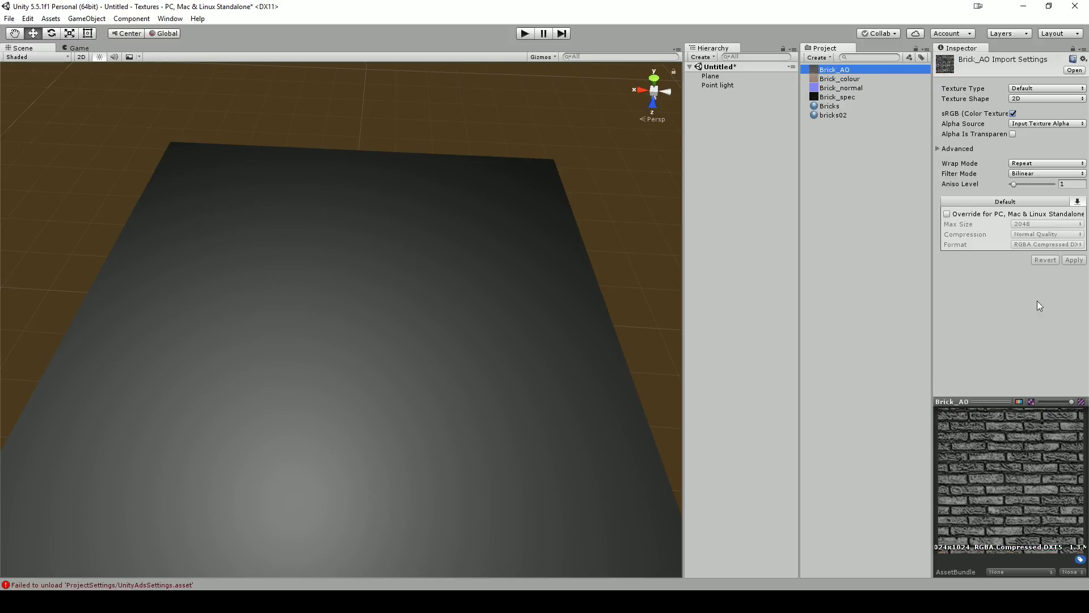
pyautogui.click(840, 162)
pyautogui.click(831, 107)
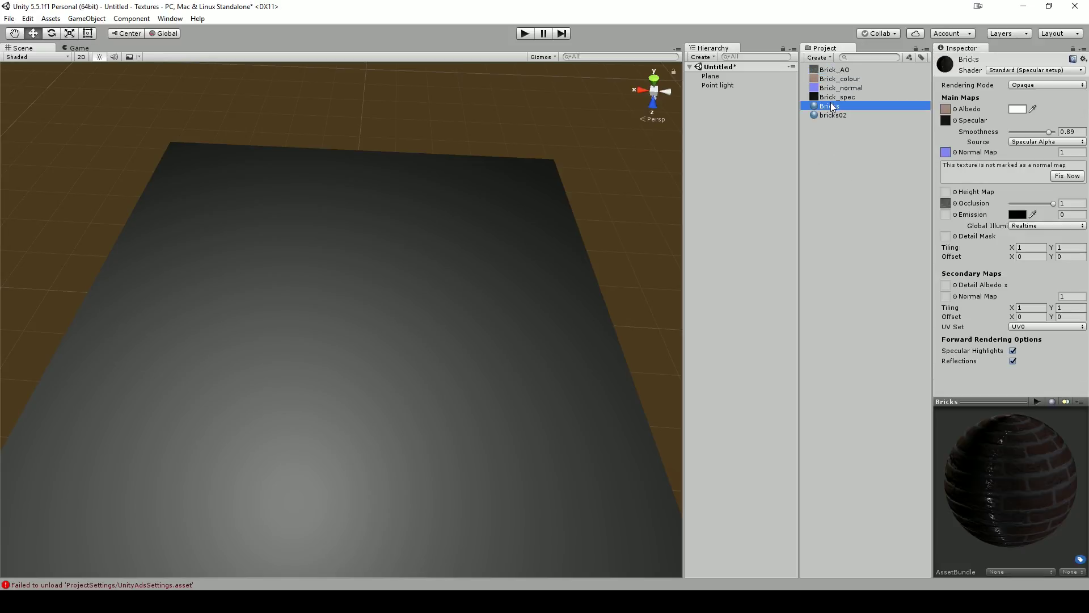
pyautogui.click(833, 116)
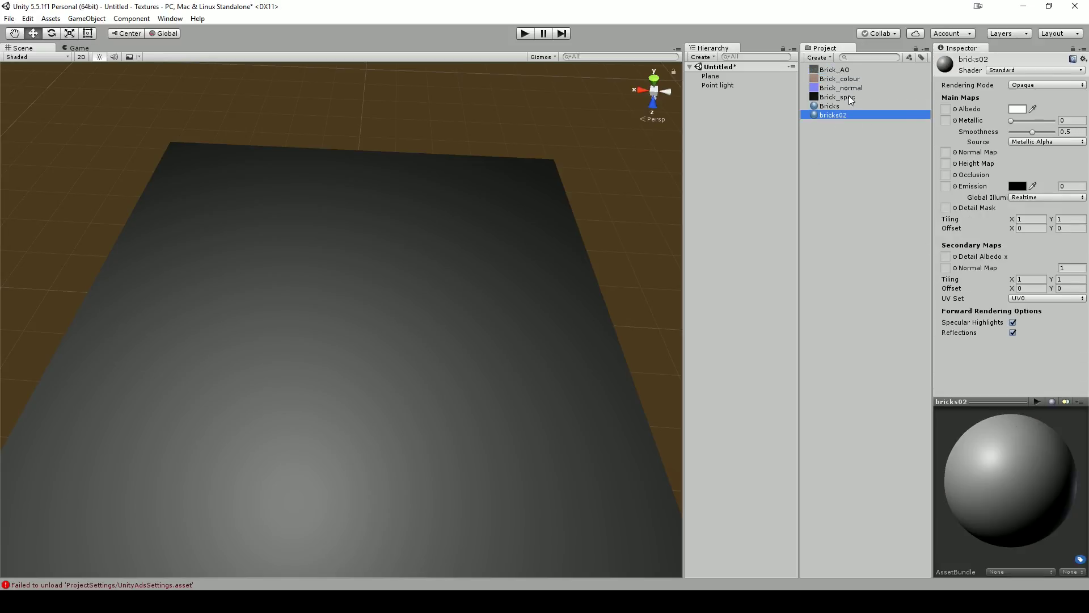
pyautogui.click(840, 89)
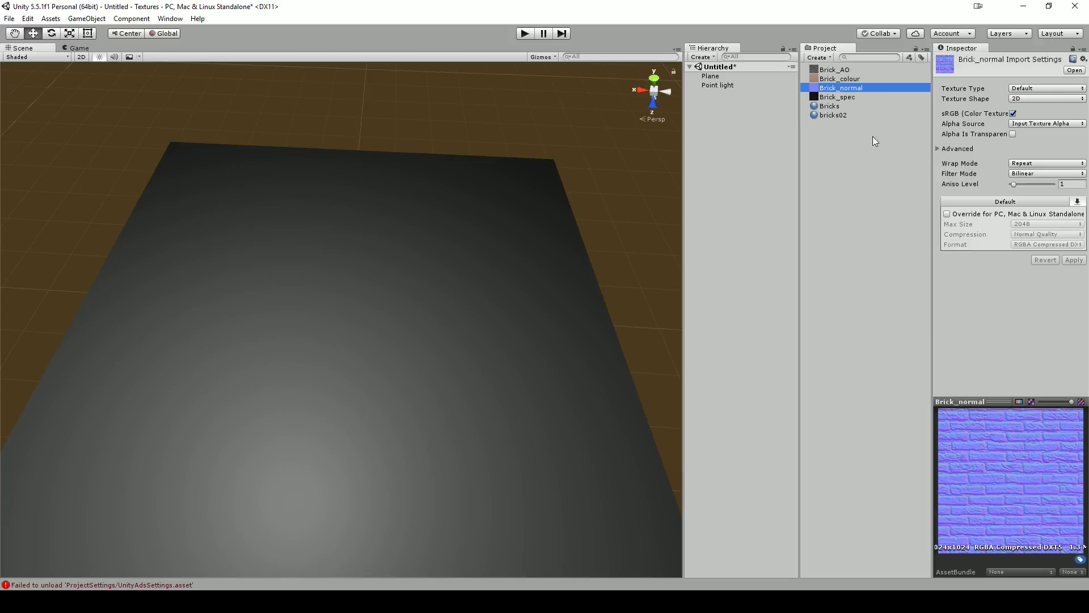
pyautogui.click(830, 106)
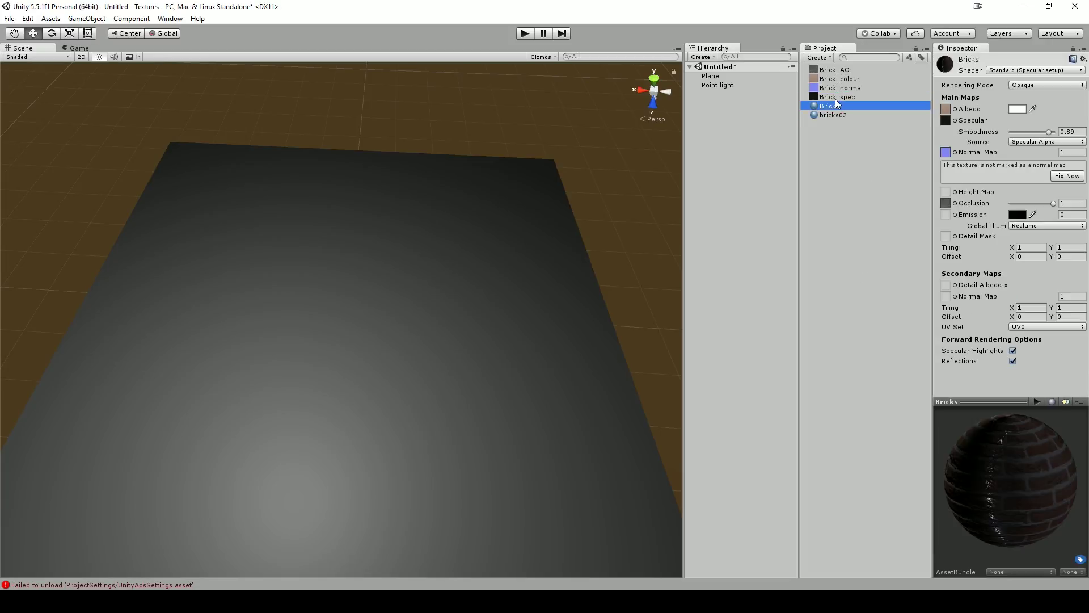
# Switch the bricks02 material to the Standard (Specular setup) shader and assign Brick_spec as its specular map
pyautogui.click(833, 115)
pyautogui.click(823, 98)
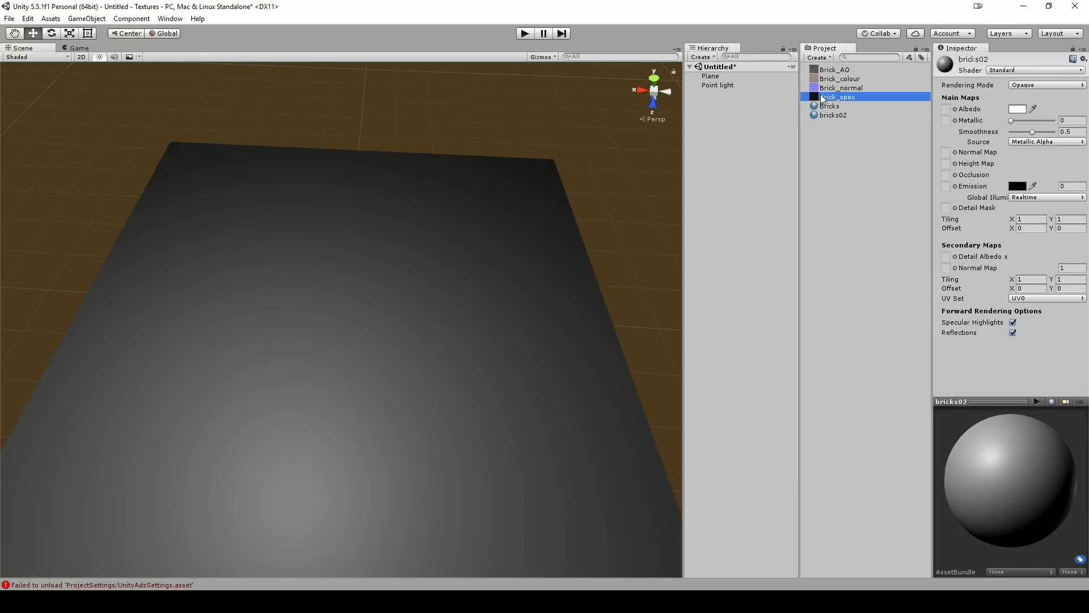
pyautogui.moveTo(824, 98); pyautogui.dragTo(950, 113)
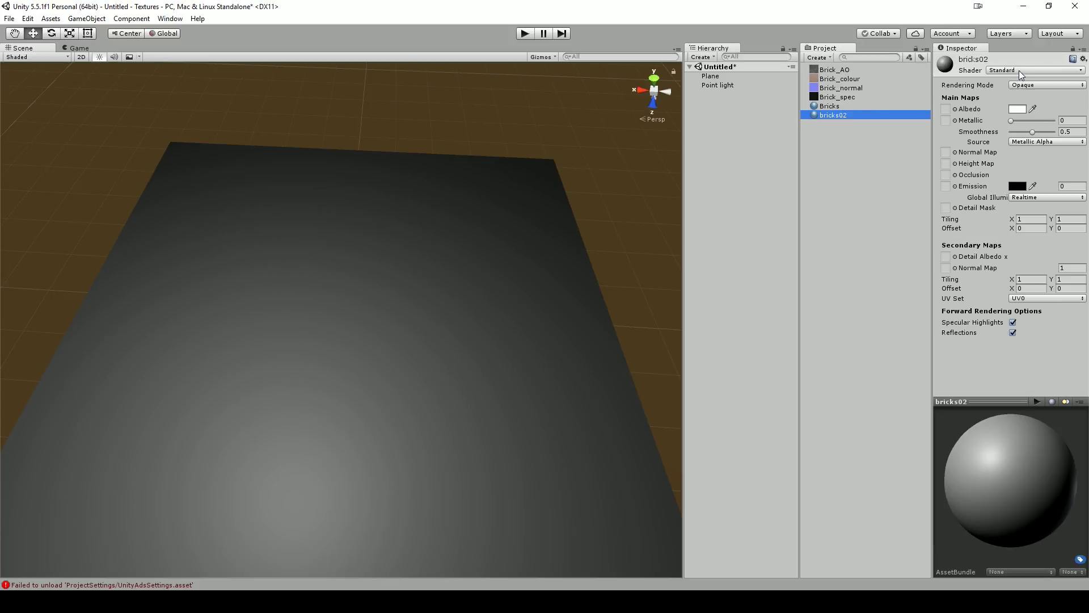
pyautogui.click(997, 70)
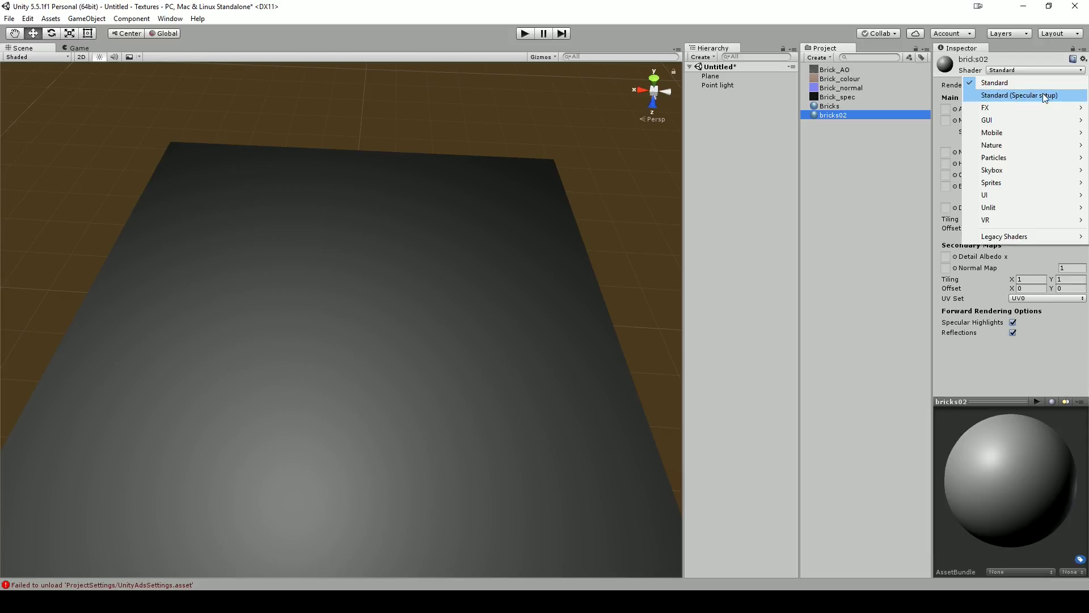
pyautogui.click(935, 142)
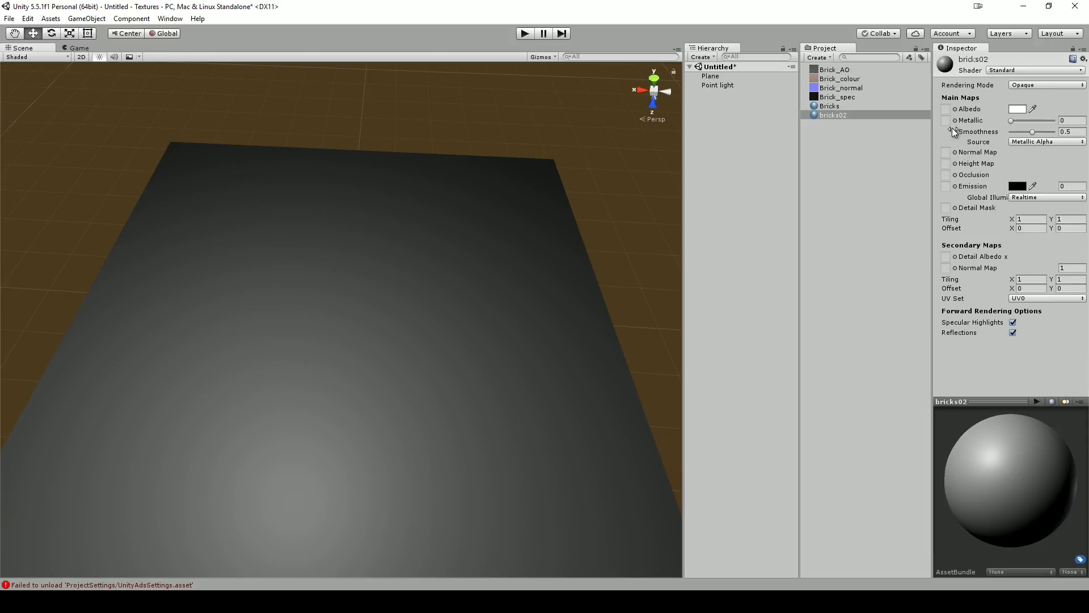
pyautogui.click(1001, 72)
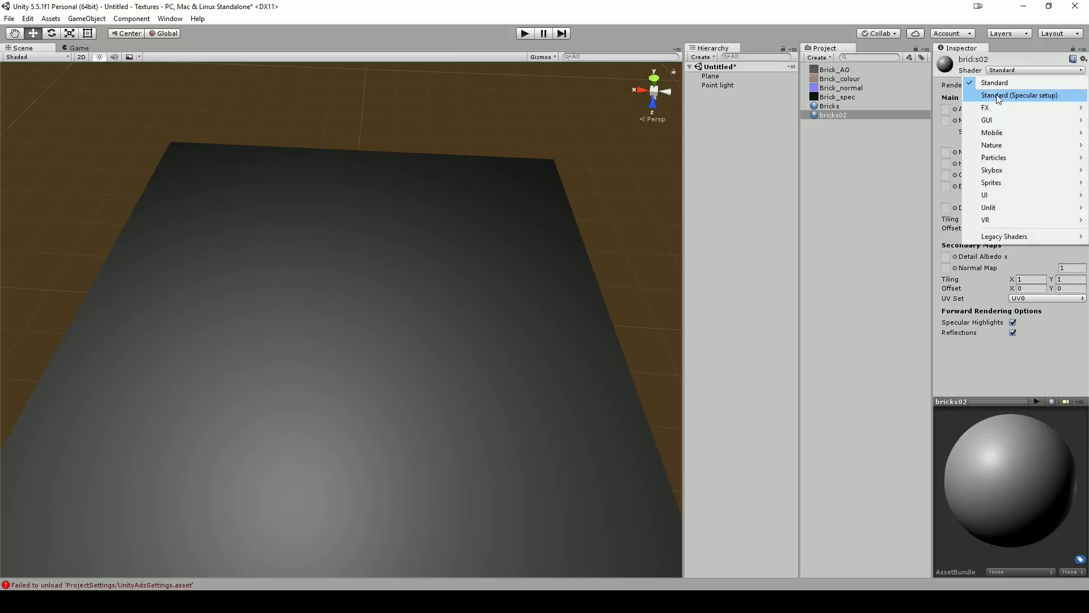
pyautogui.click(1036, 96)
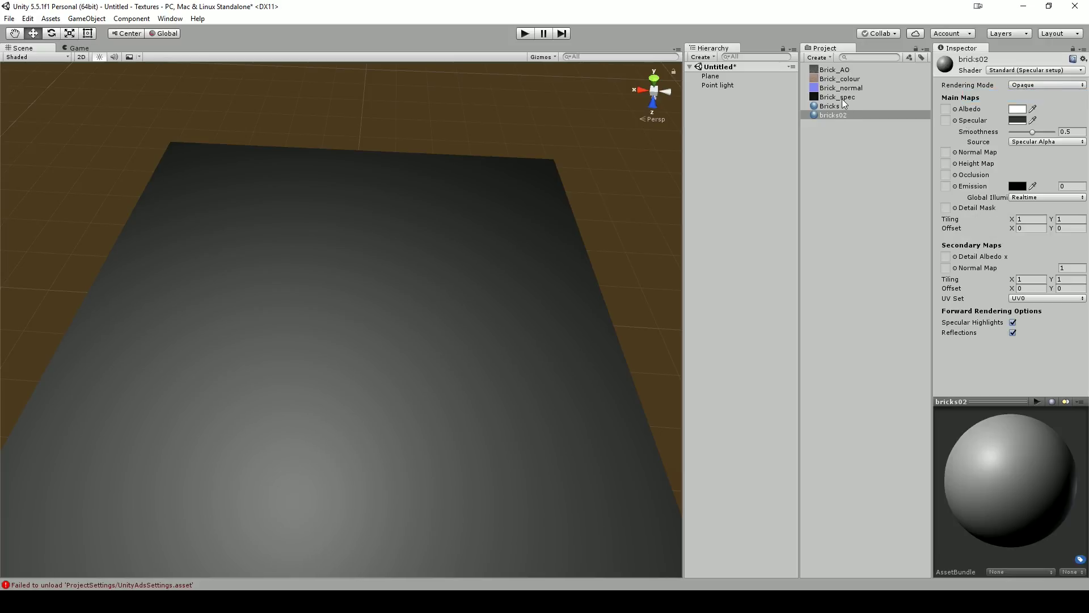
pyautogui.moveTo(842, 97); pyautogui.dragTo(946, 121)
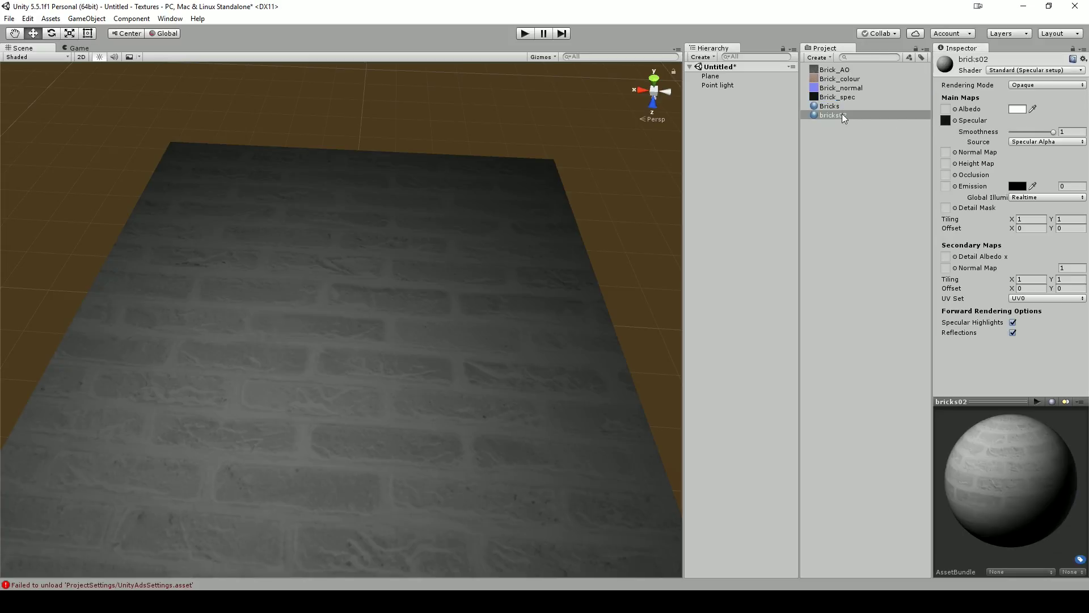
# Move the point light along the Z axis to about 0.46, closer to the middle of the plane
pyautogui.keyDown('alt'); pyautogui.moveTo(444, 296); pyautogui.dragTo(428, 328); pyautogui.keyUp('alt')
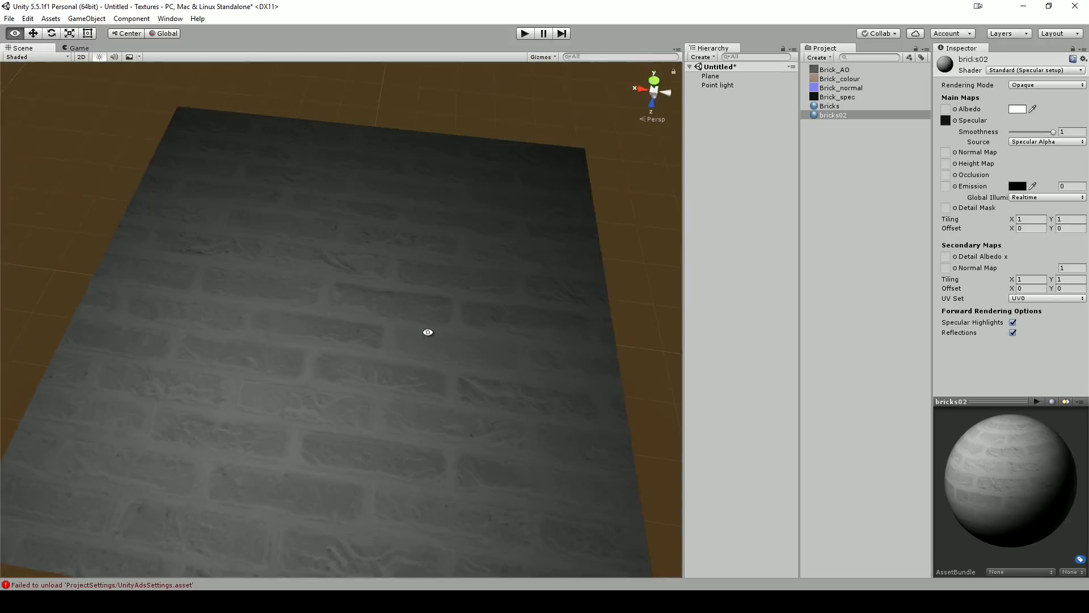
pyautogui.keyDown('alt'); pyautogui.moveTo(428, 328); pyautogui.dragTo(306, 284, button='right'); pyautogui.keyUp('alt')
pyautogui.click(287, 383)
pyautogui.scroll(2, 294, 448)
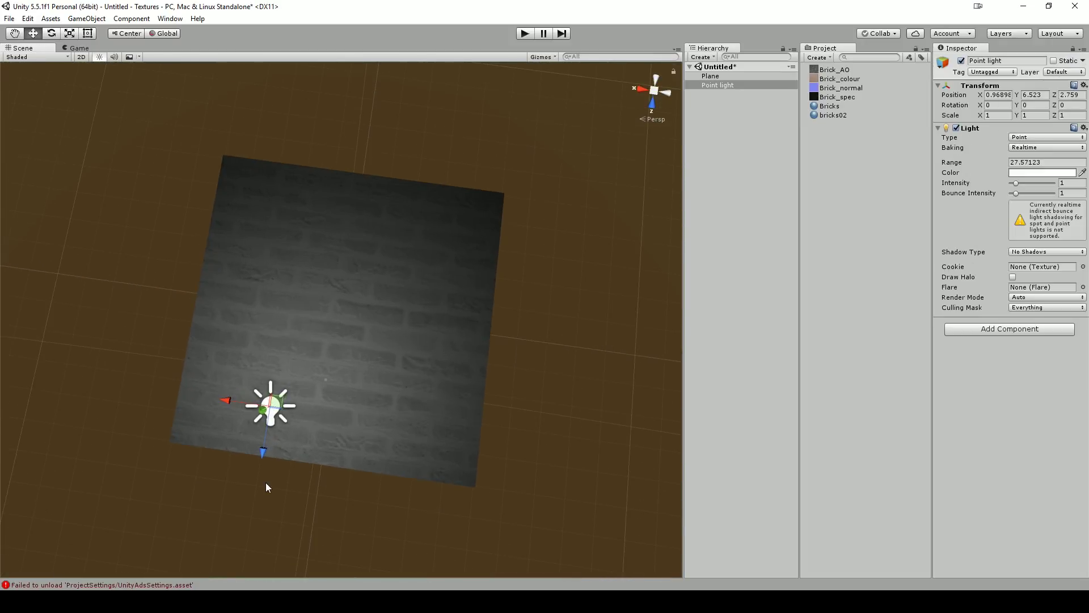
pyautogui.moveTo(260, 437); pyautogui.dragTo(339, 335)
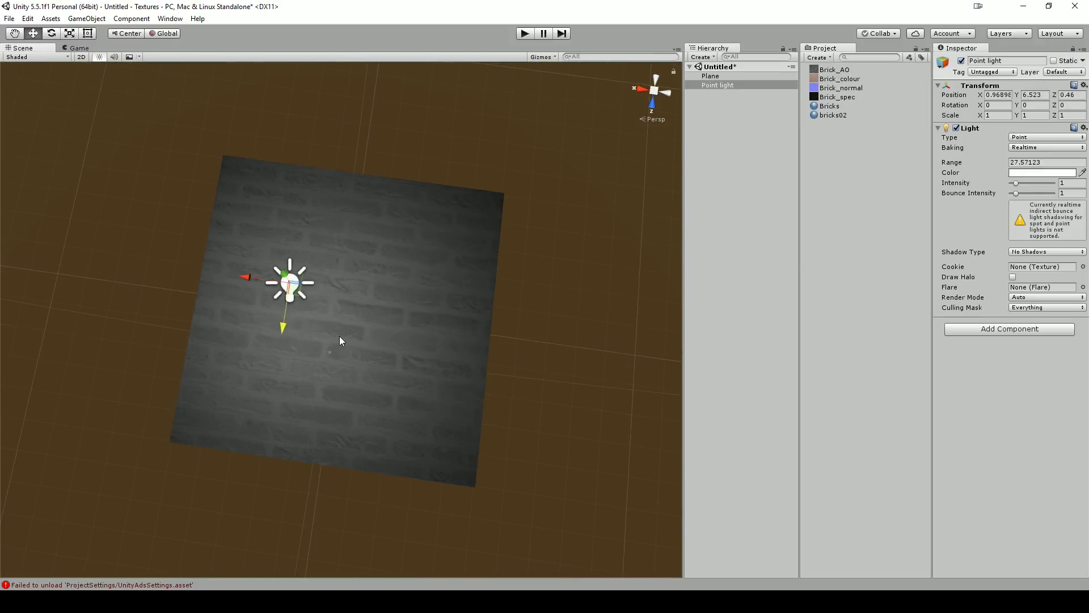
# Set the smoothness of the Bricks material to 1 and that of bricks02 to 0.84
pyautogui.click(829, 107)
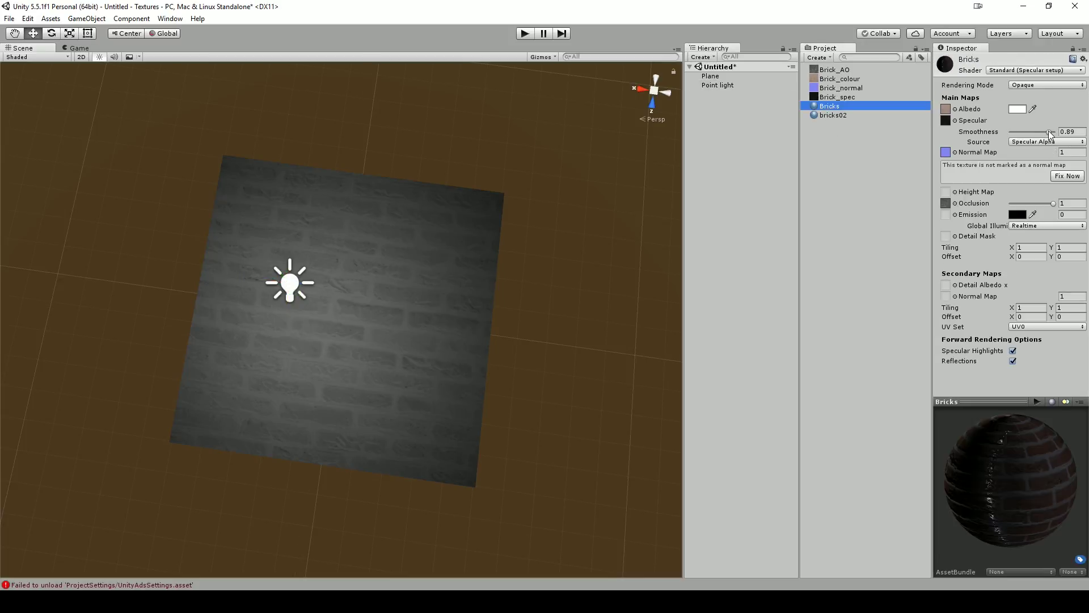
pyautogui.moveTo(1050, 134); pyautogui.dragTo(1056, 137)
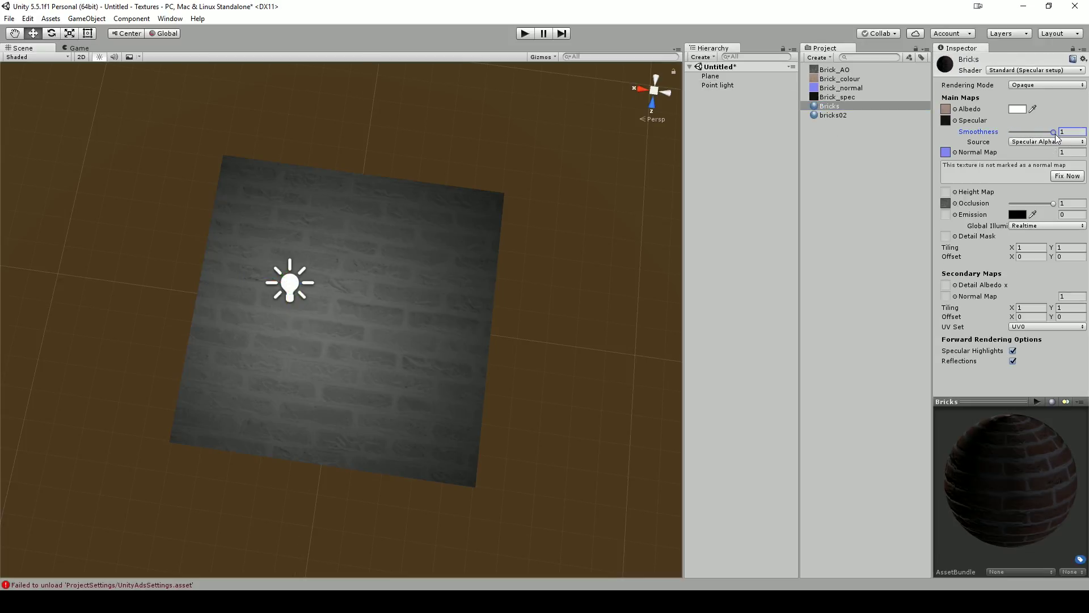
pyautogui.click(839, 115)
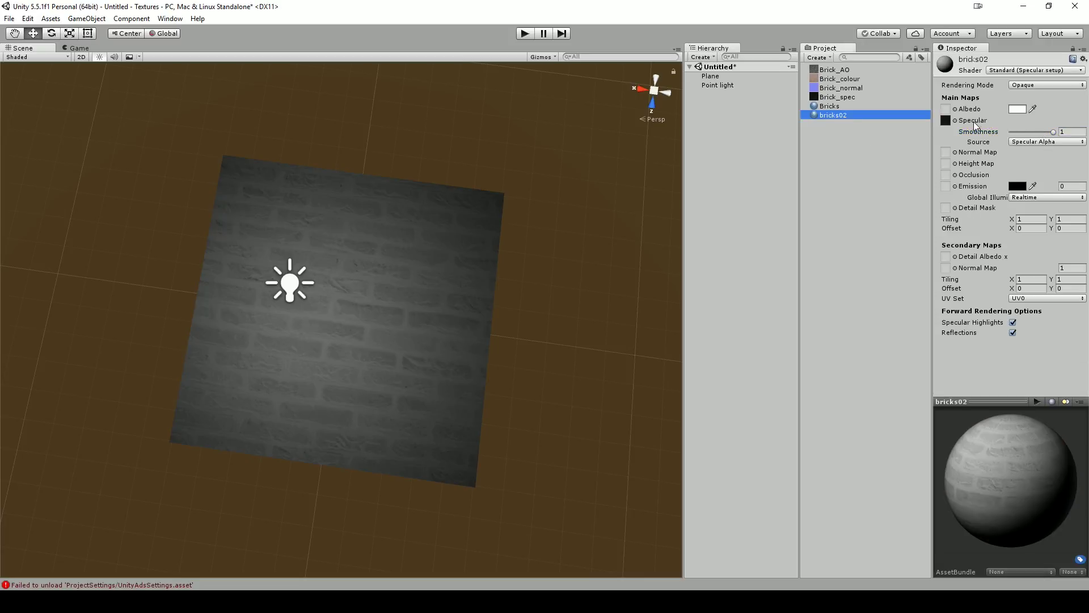
pyautogui.moveTo(1052, 135); pyautogui.dragTo(1046, 135)
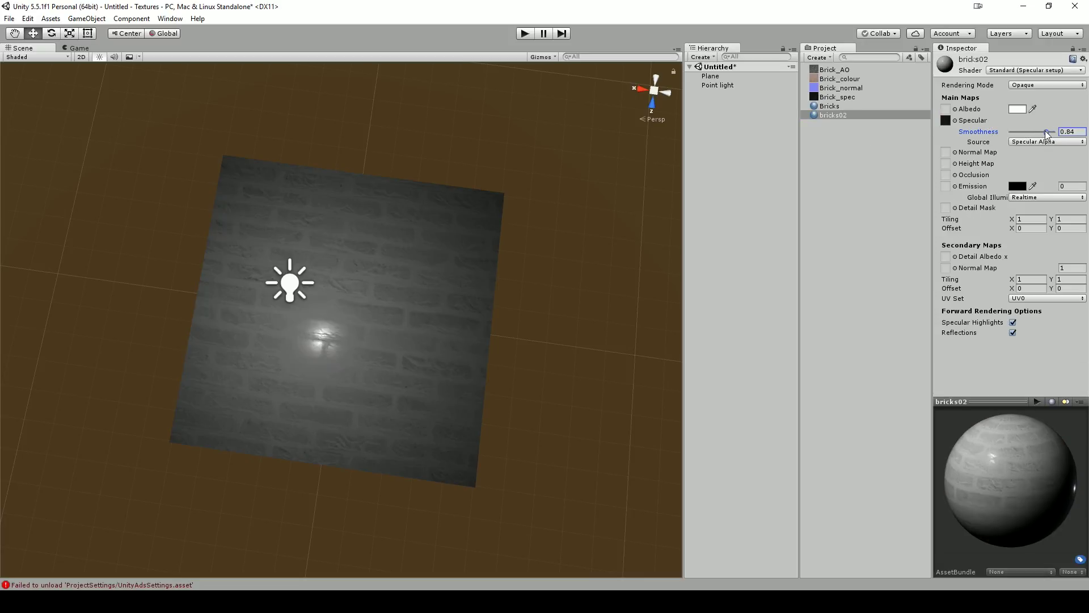
# Move the point light further along the Z axis to about -0.3 to shift the specular highlight
pyautogui.click(289, 281)
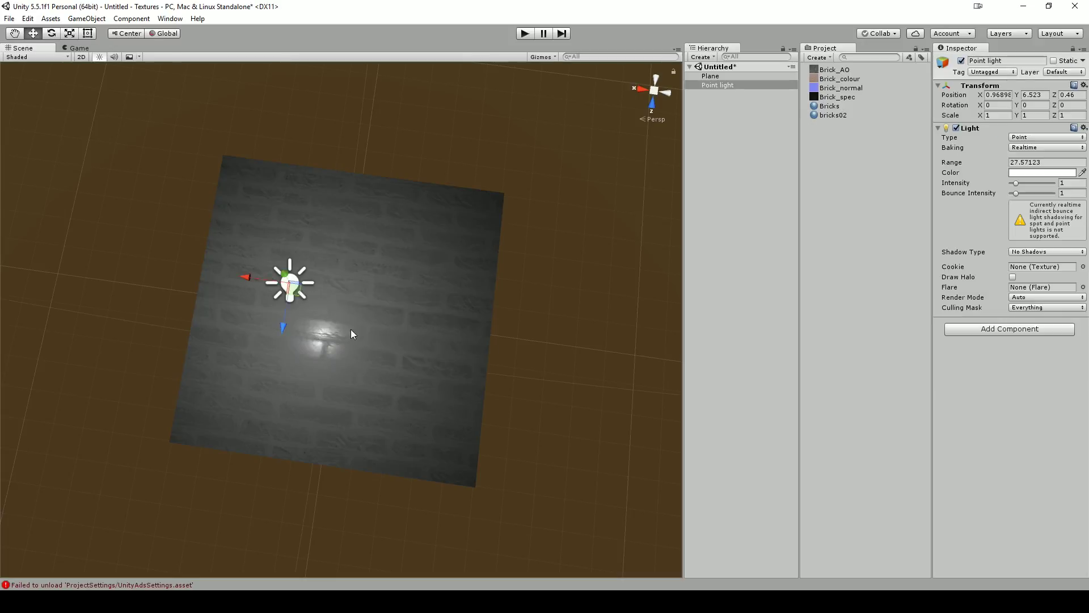
pyautogui.scroll(2, 348, 333)
pyautogui.moveTo(278, 283); pyautogui.dragTo(312, 290)
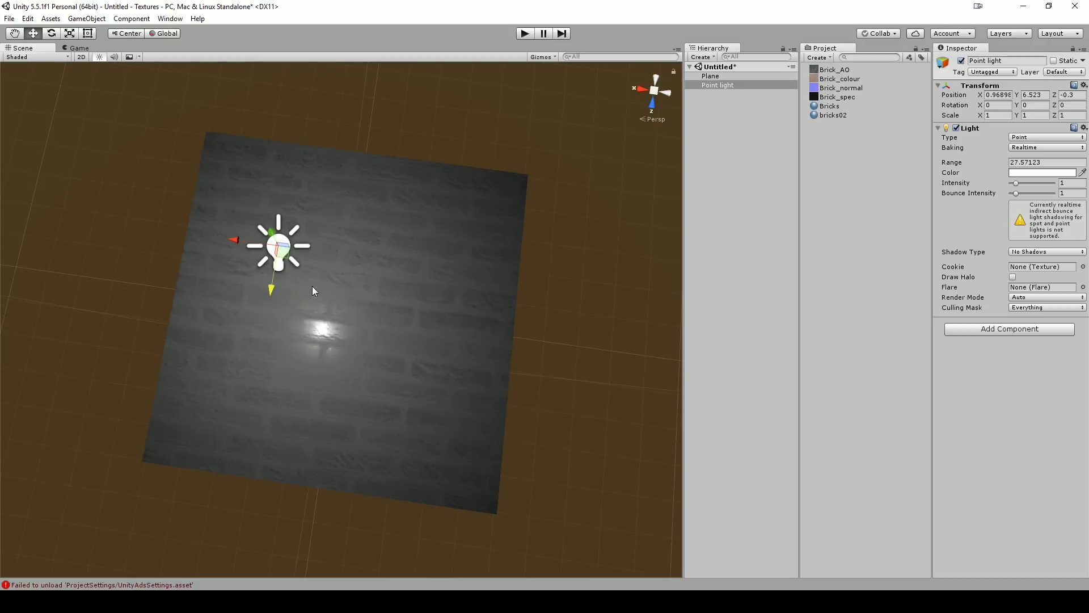
# Assign Brick_normal as the normal map of the bricks02 material and fix the texture so it is marked as a normal map
pyautogui.click(827, 115)
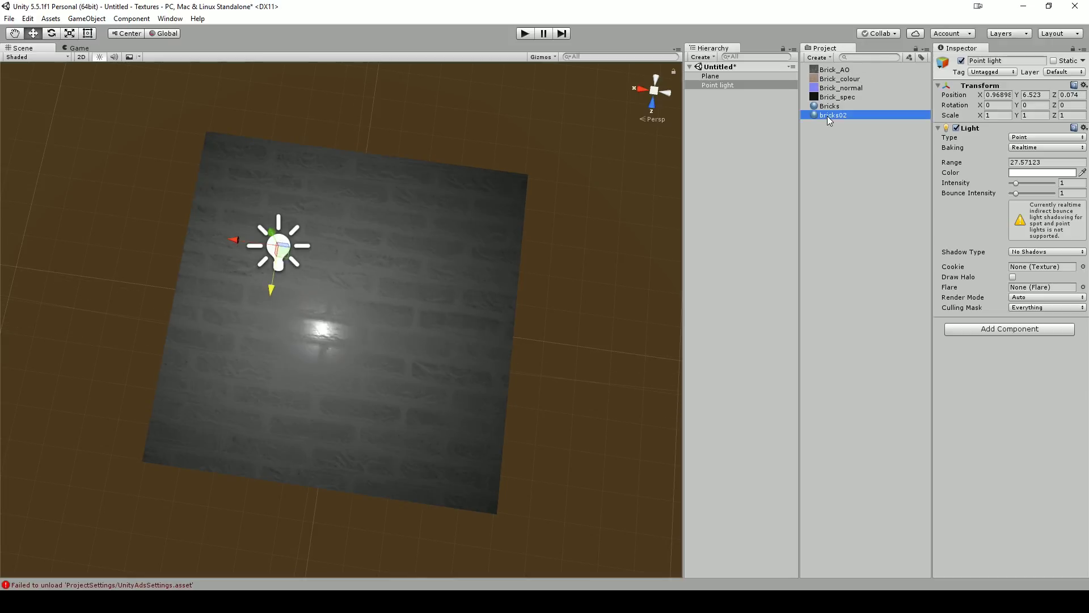
pyautogui.click(835, 89)
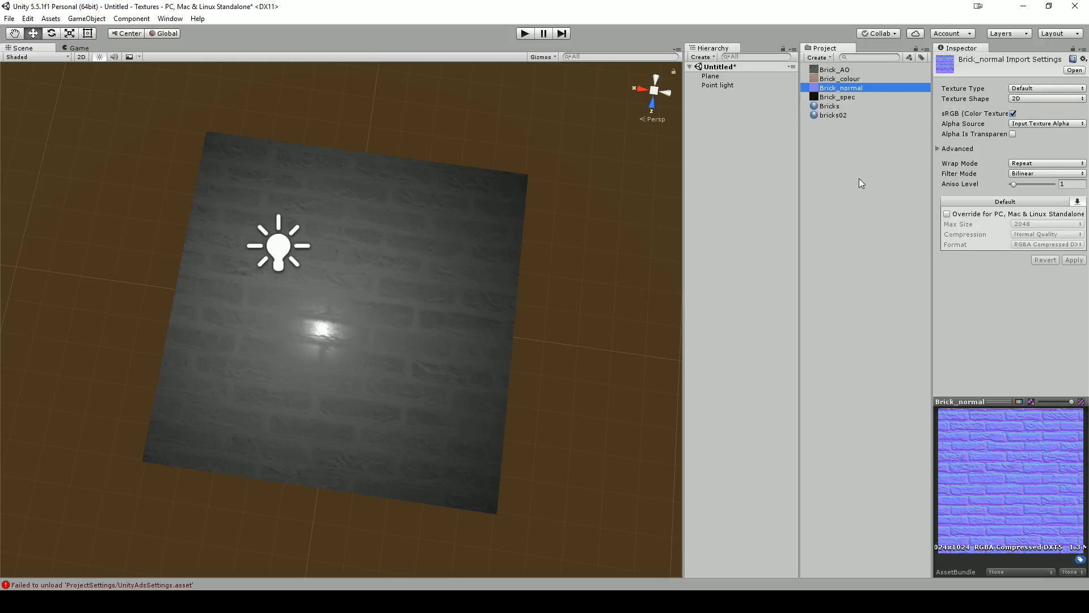
pyautogui.click(832, 115)
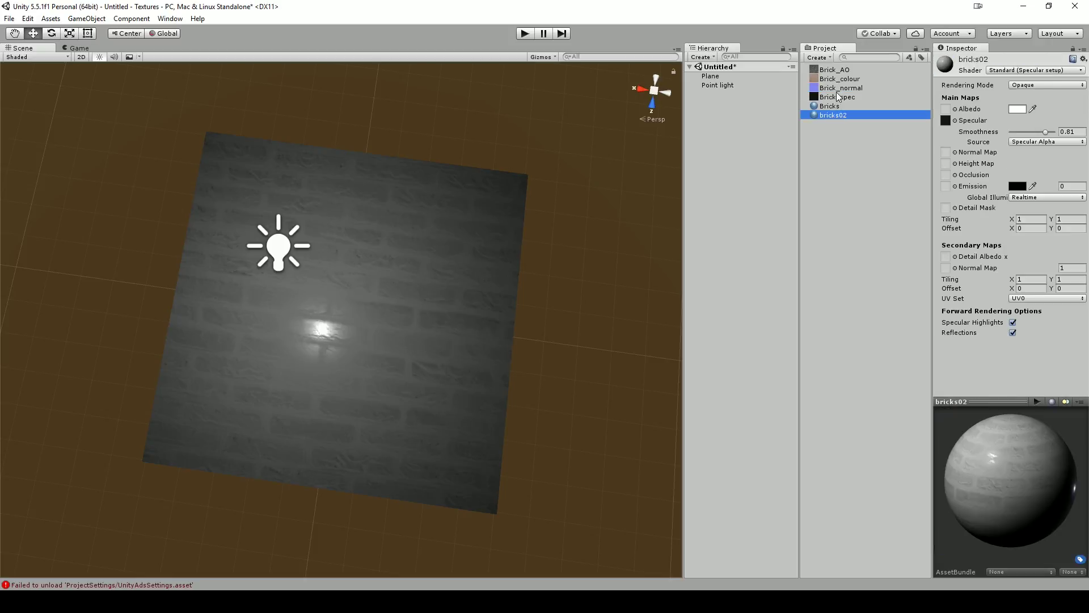
pyautogui.moveTo(840, 92); pyautogui.dragTo(946, 156)
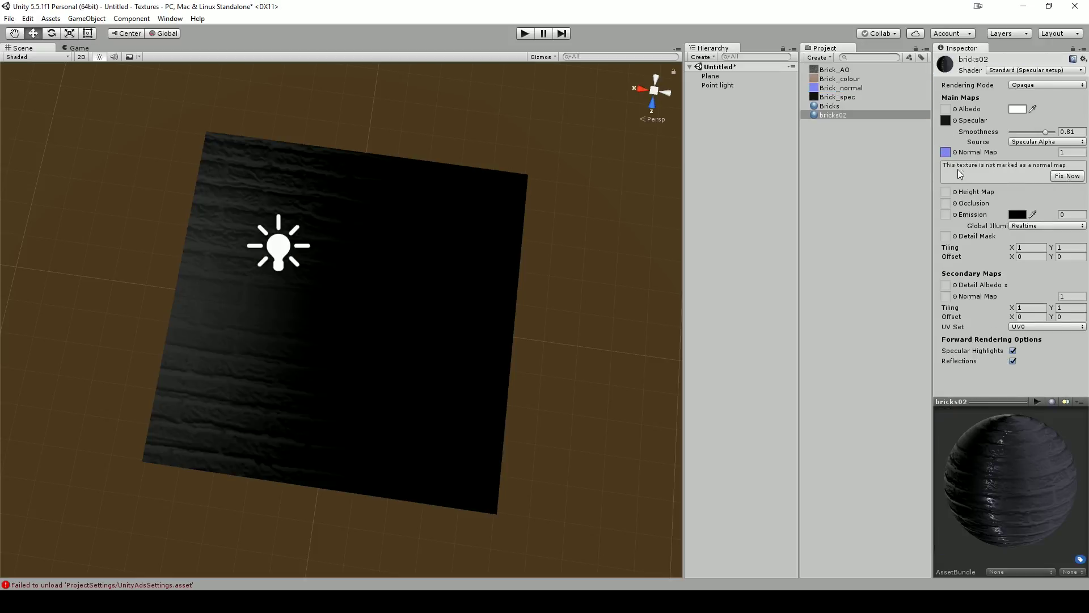
pyautogui.click(1066, 176)
# Inspect the normal-mapped highlights on the plane up close and assign Brick_colour as the albedo map of bricks02
pyautogui.scroll(5, 624, 435)
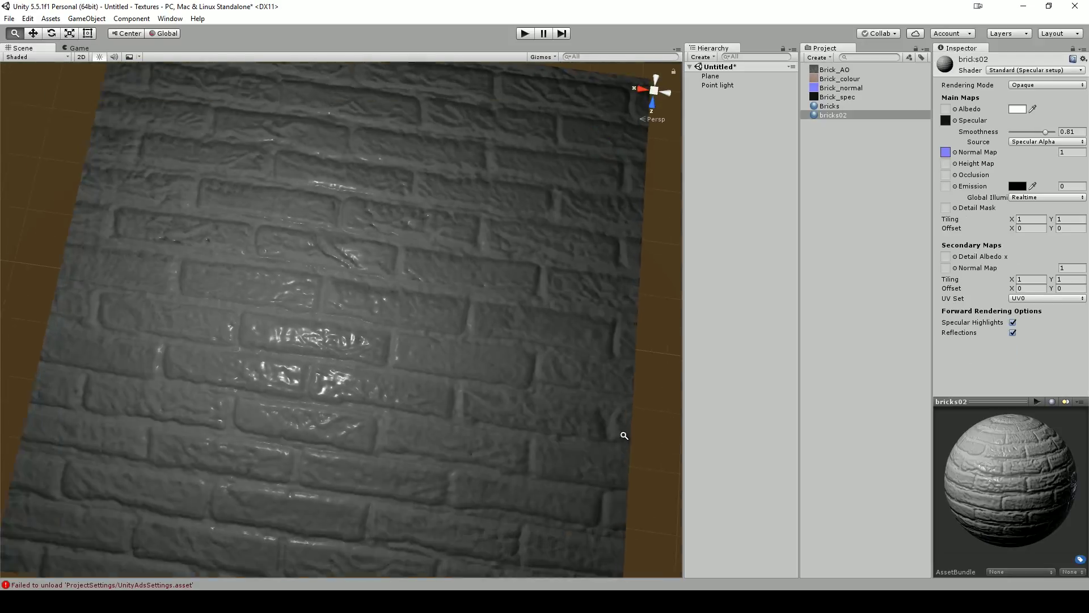
pyautogui.keyDown('alt'); pyautogui.moveTo(624, 435); pyautogui.dragTo(457, 359); pyautogui.keyUp('alt')
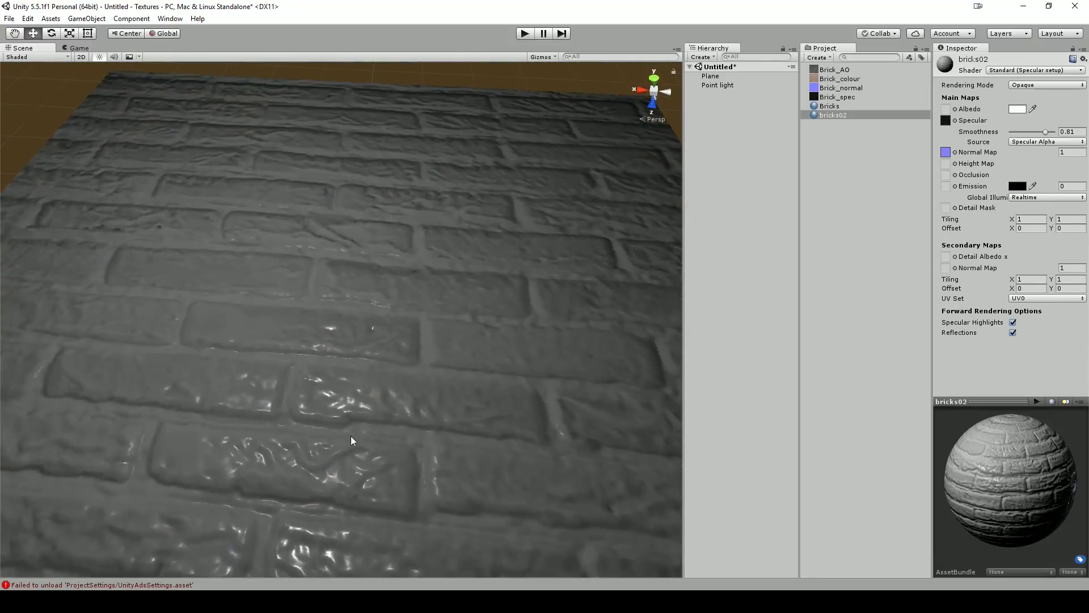
pyautogui.press('alt')
pyautogui.keyDown('alt'); pyautogui.moveTo(432, 334); pyautogui.dragTo(437, 454); pyautogui.keyUp('alt')
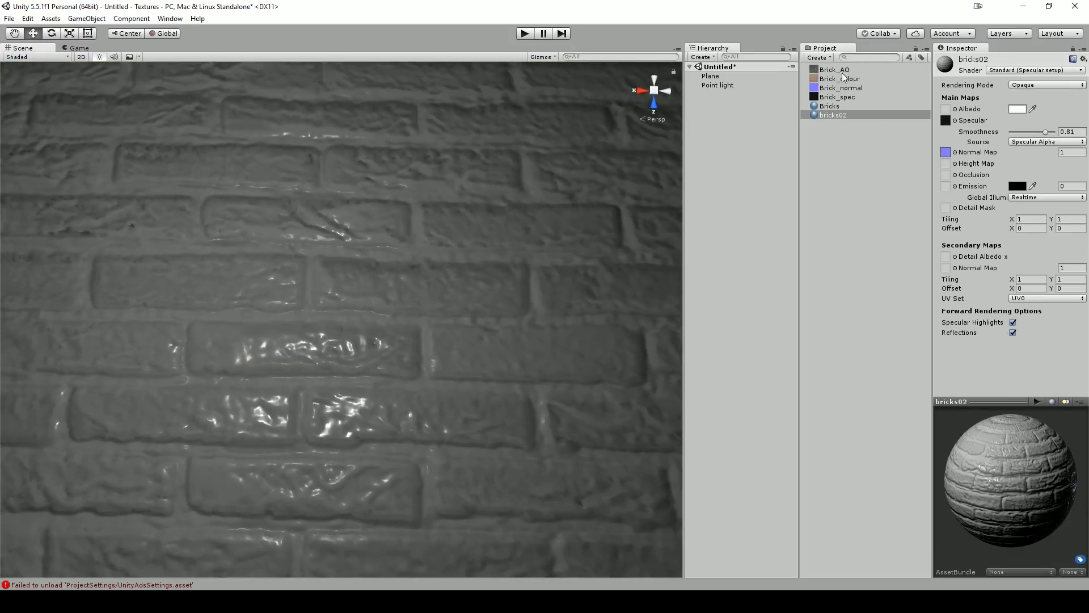
pyautogui.moveTo(843, 77); pyautogui.dragTo(949, 110)
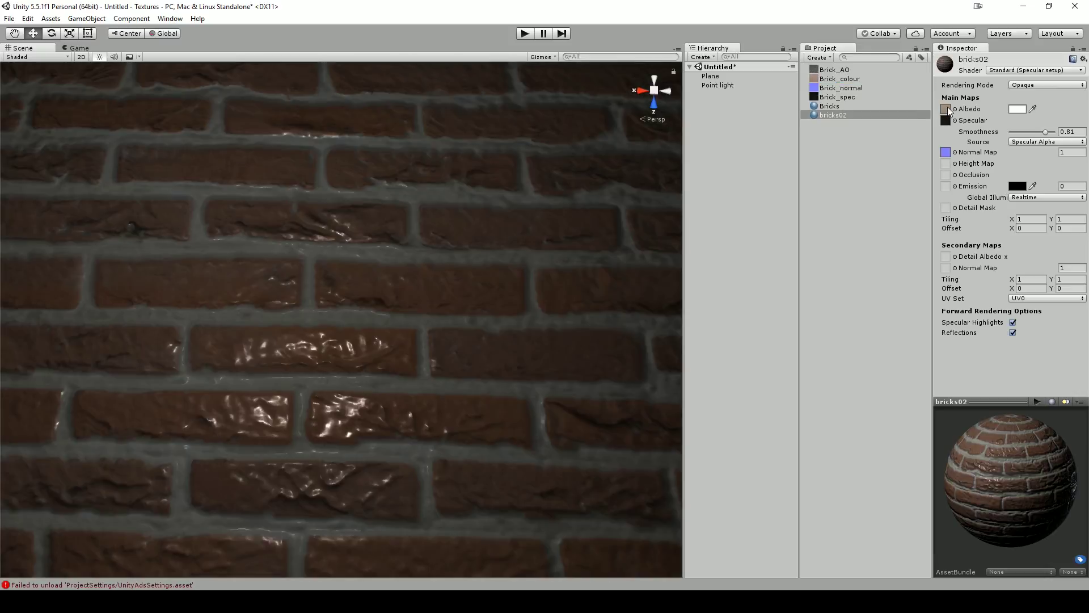
# Assign Brick_AO as the occlusion map of the bricks02 material and preview the Brick_AO texture
pyautogui.click(834, 71)
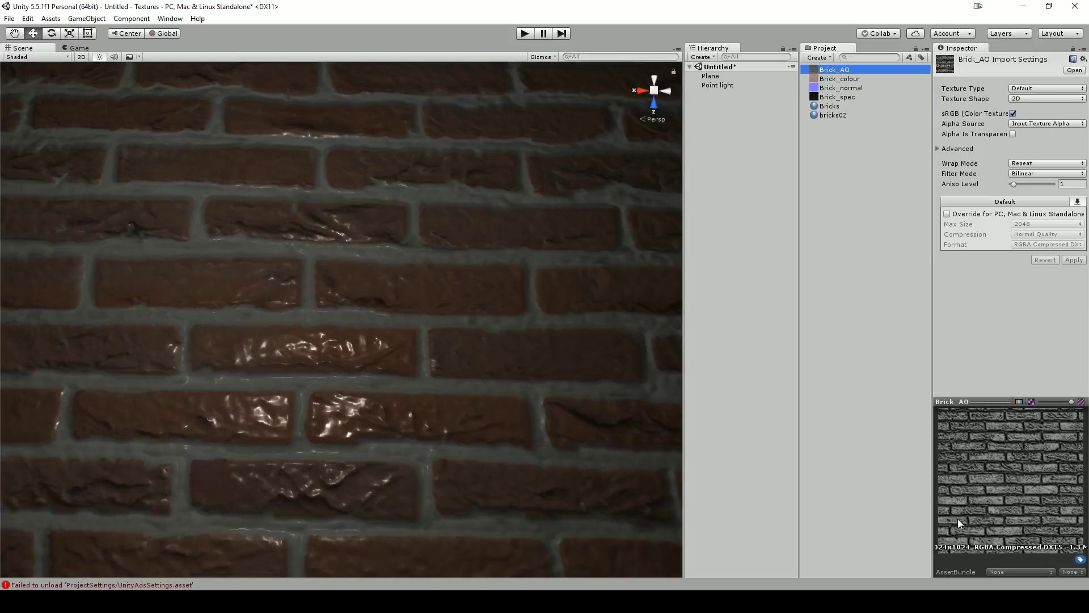
pyautogui.click(830, 116)
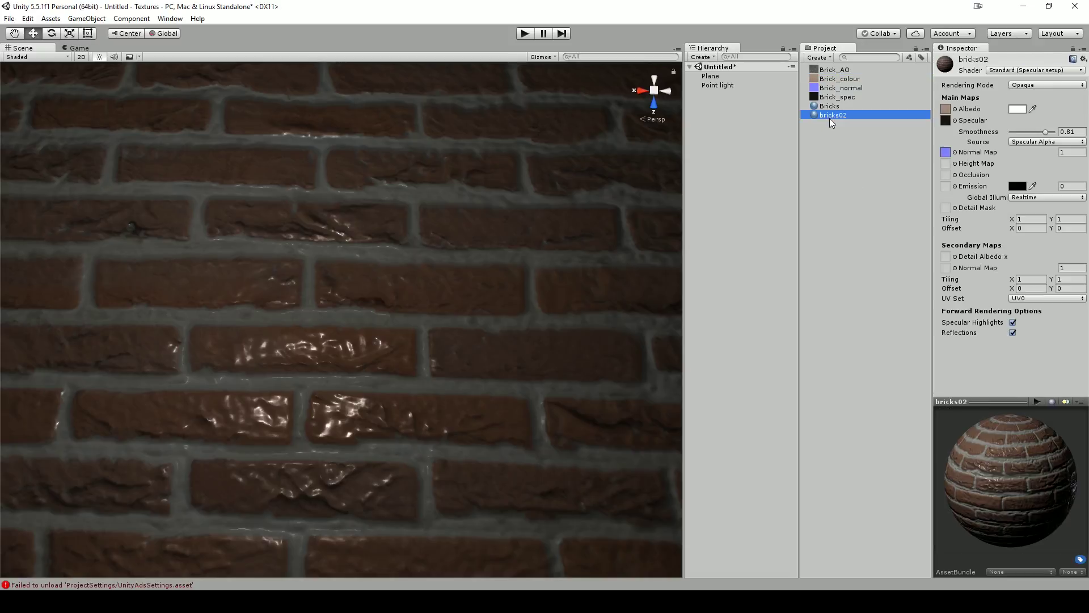
pyautogui.moveTo(831, 70); pyautogui.dragTo(946, 178)
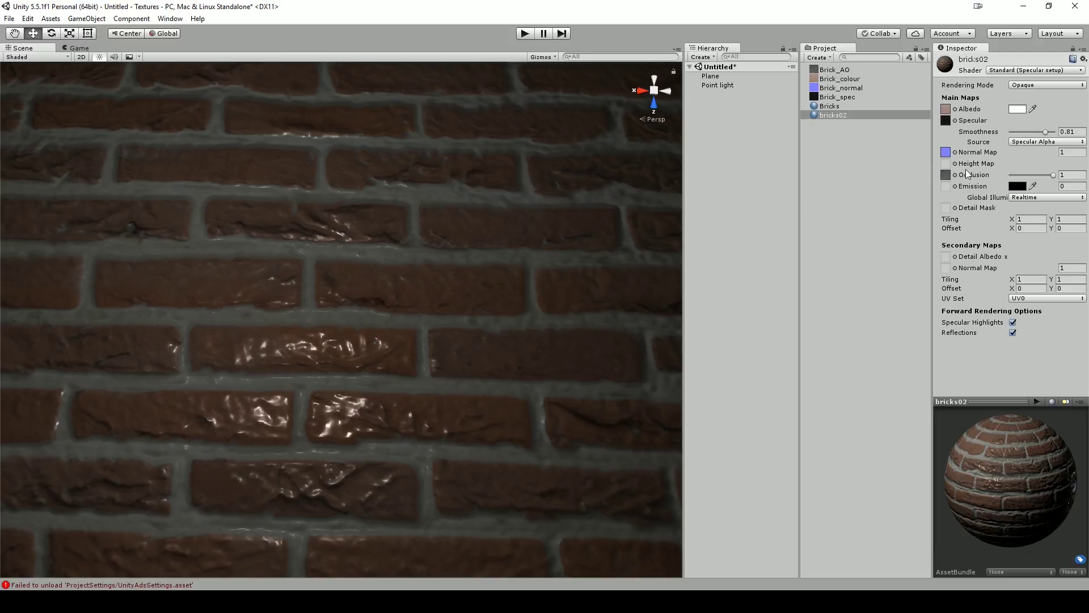
pyautogui.click(968, 178)
pyautogui.click(837, 71)
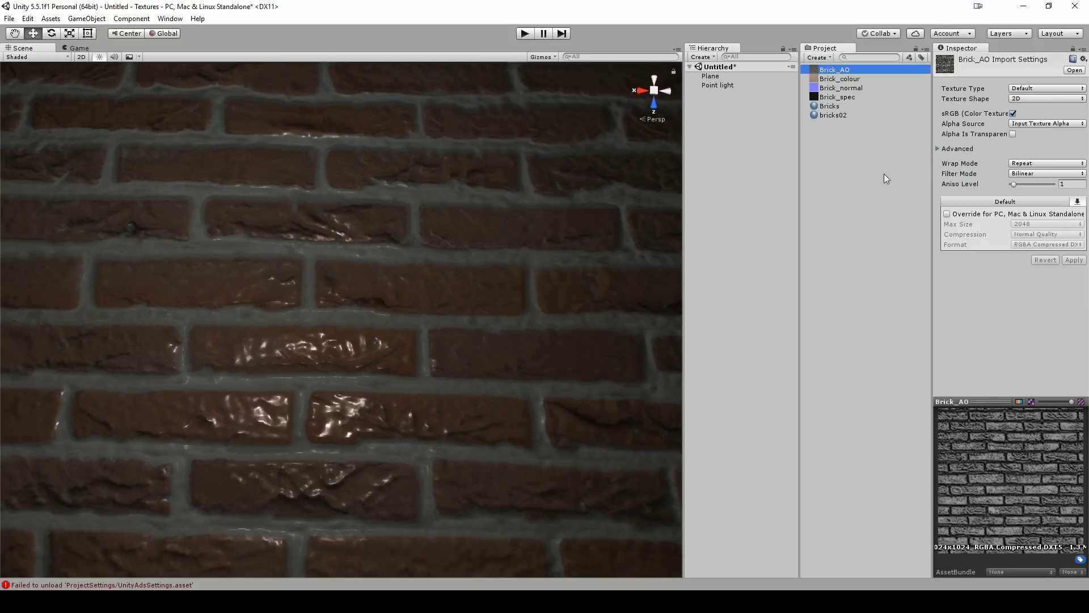
# Inspect the brick material on the plane under the point light from several distances and angles
pyautogui.moveTo(519, 295); pyautogui.dragTo(459, 333, button='right')
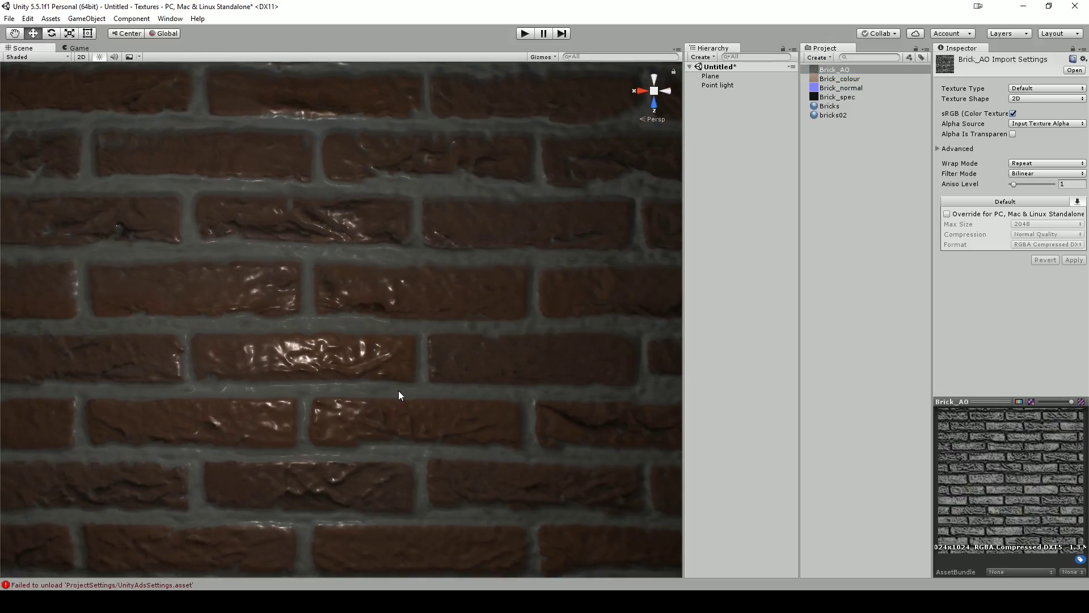
pyautogui.scroll(-5, 542, 393)
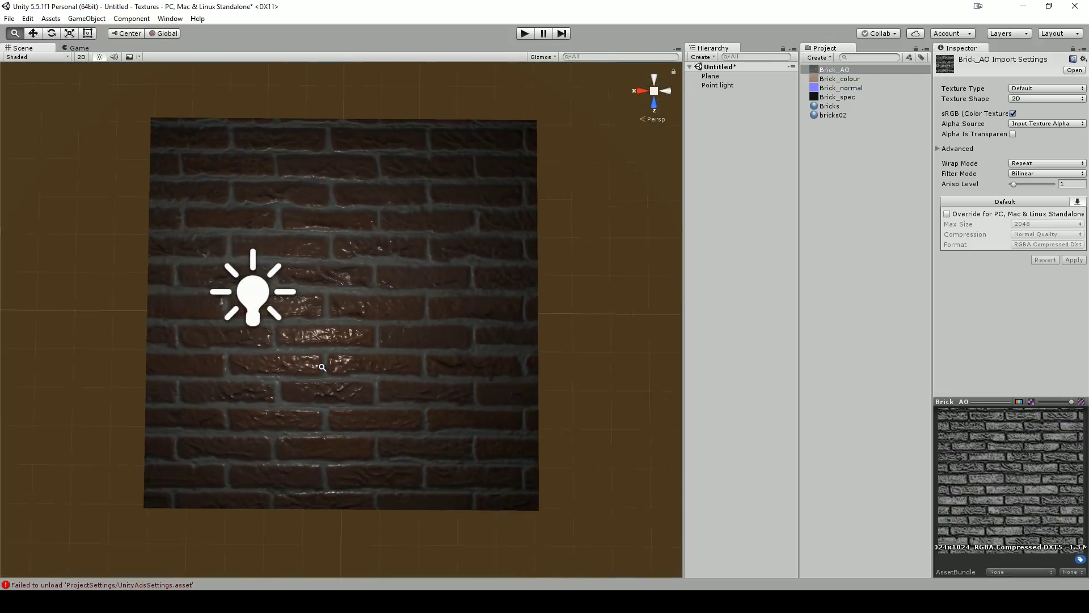
pyautogui.keyDown('alt'); pyautogui.moveTo(542, 394); pyautogui.dragTo(488, 341); pyautogui.keyUp('alt')
pyautogui.scroll(3, 586, 471)
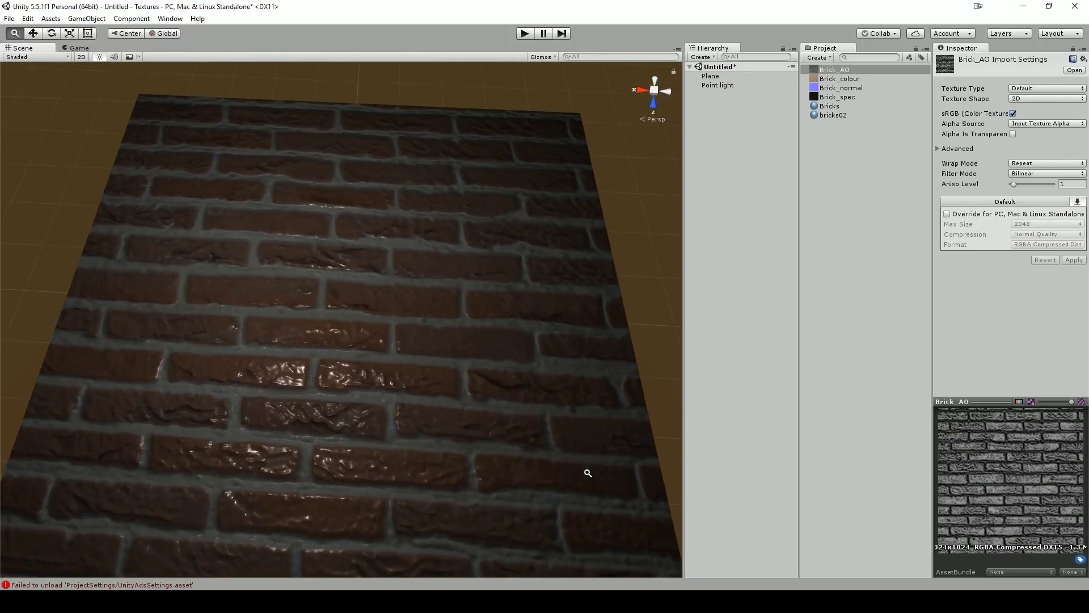
pyautogui.keyDown('alt'); pyautogui.moveTo(586, 471); pyautogui.dragTo(474, 397); pyautogui.keyUp('alt')
# Switch to Photoshop and review the brick specular, normal, displacement, bump, AO and colour maps
pyautogui.hotkey('alt', 'Tab')
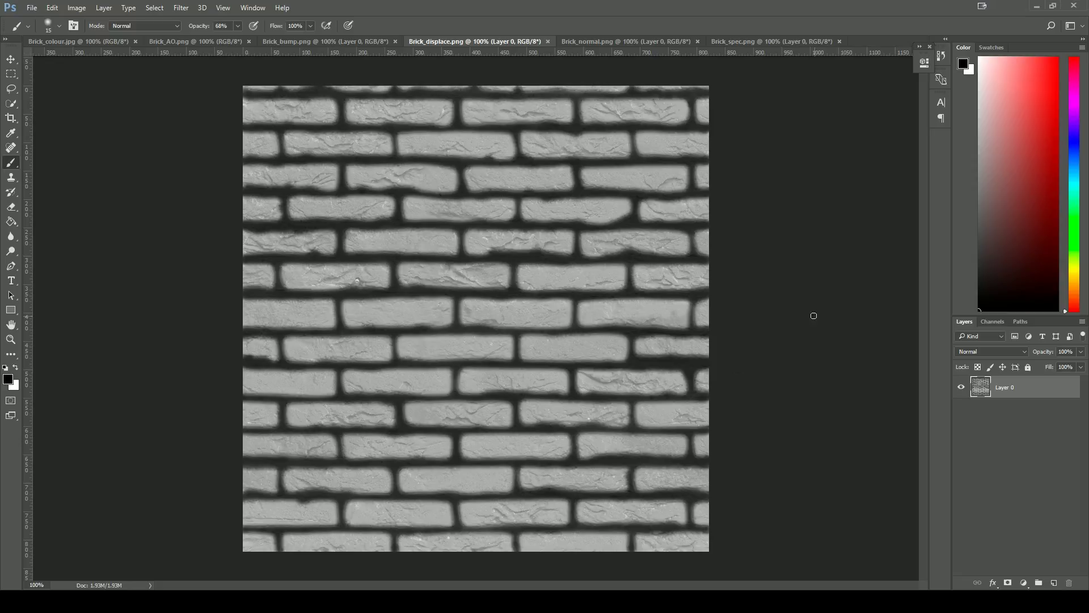
pyautogui.click(753, 40)
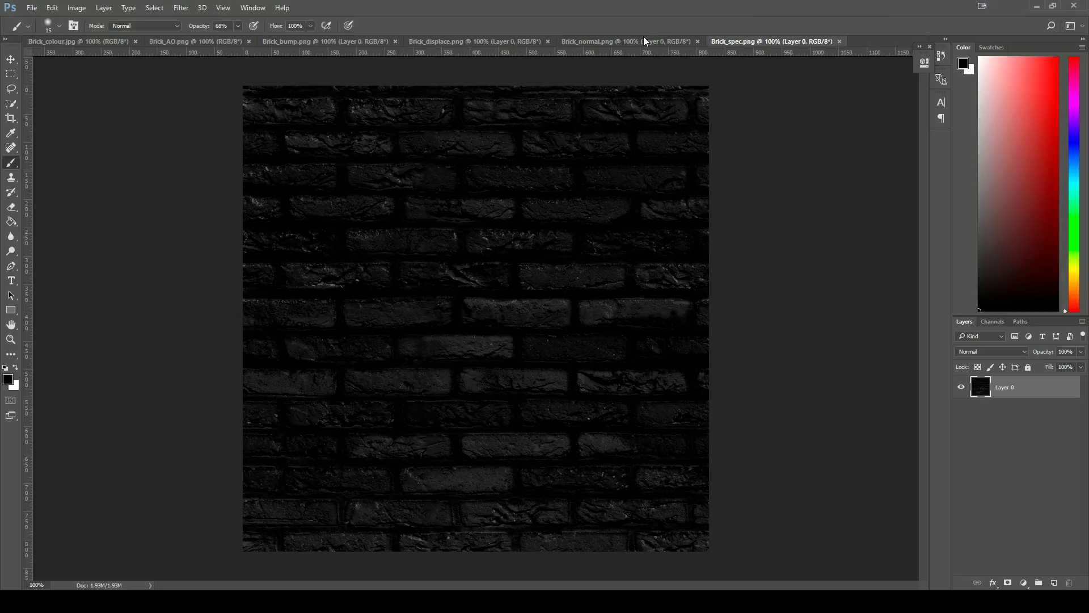
pyautogui.click(643, 40)
pyautogui.click(467, 40)
pyautogui.click(340, 41)
pyautogui.click(170, 41)
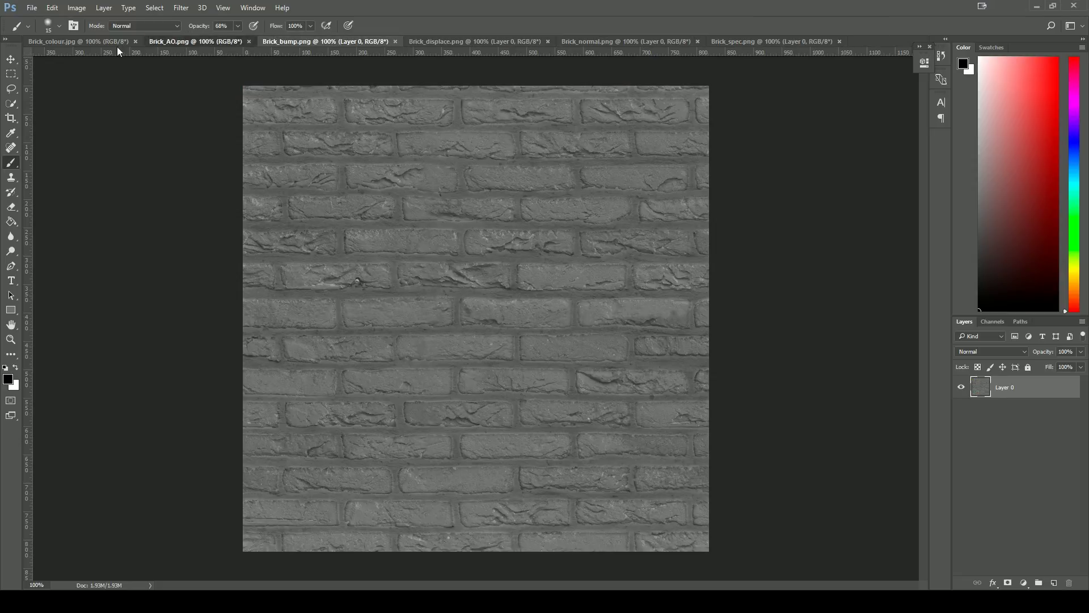
pyautogui.click(60, 43)
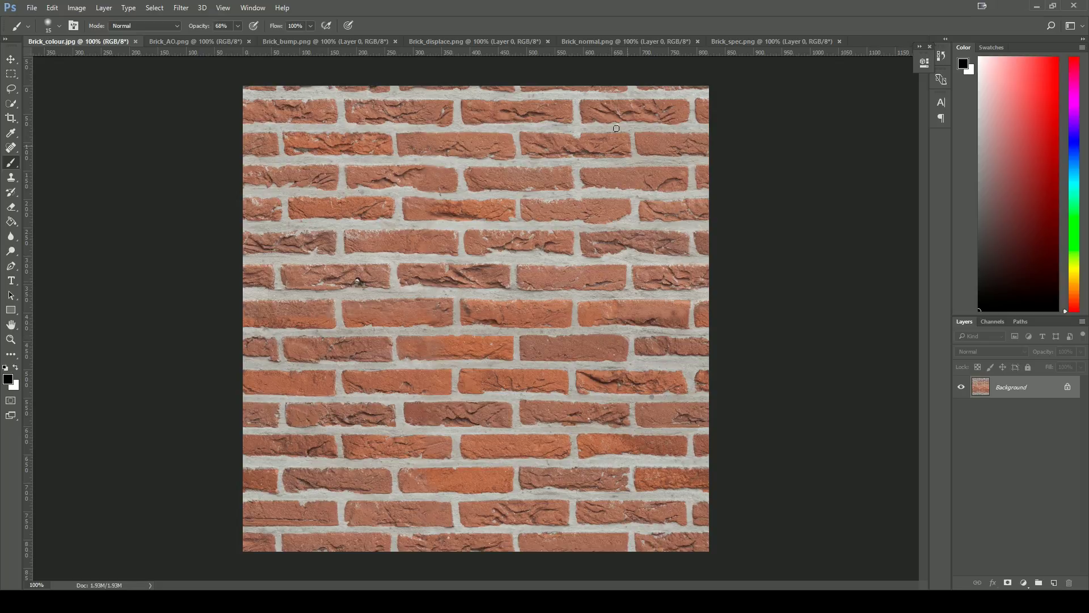
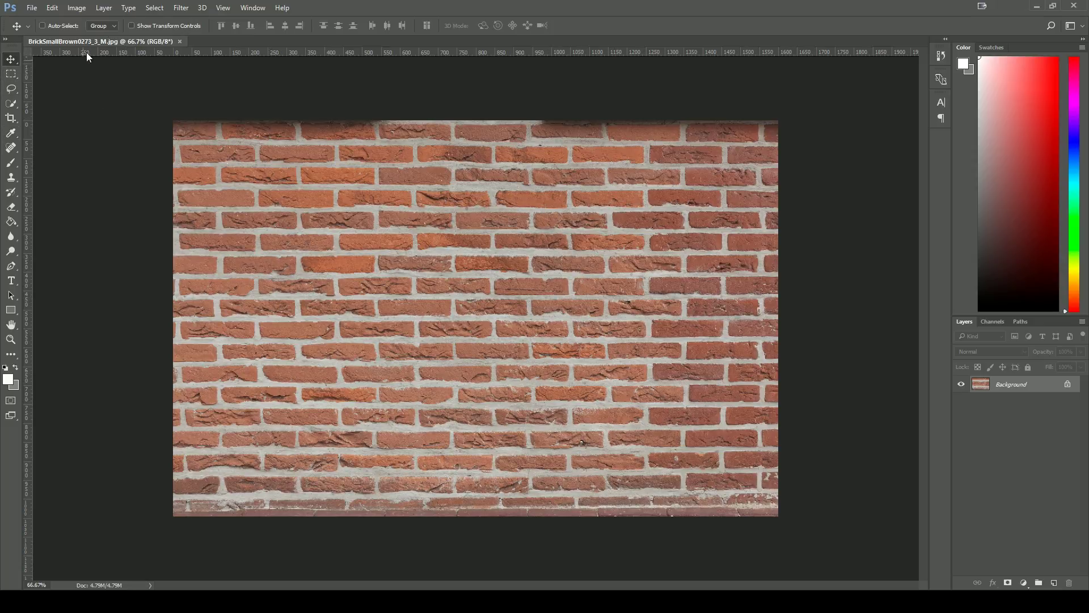
# Crop the brick photo to a 1:1 square, trimming the dark upper edge, the dirty lower rows and both sides
pyautogui.click(114, 27)
pyautogui.click(116, 28)
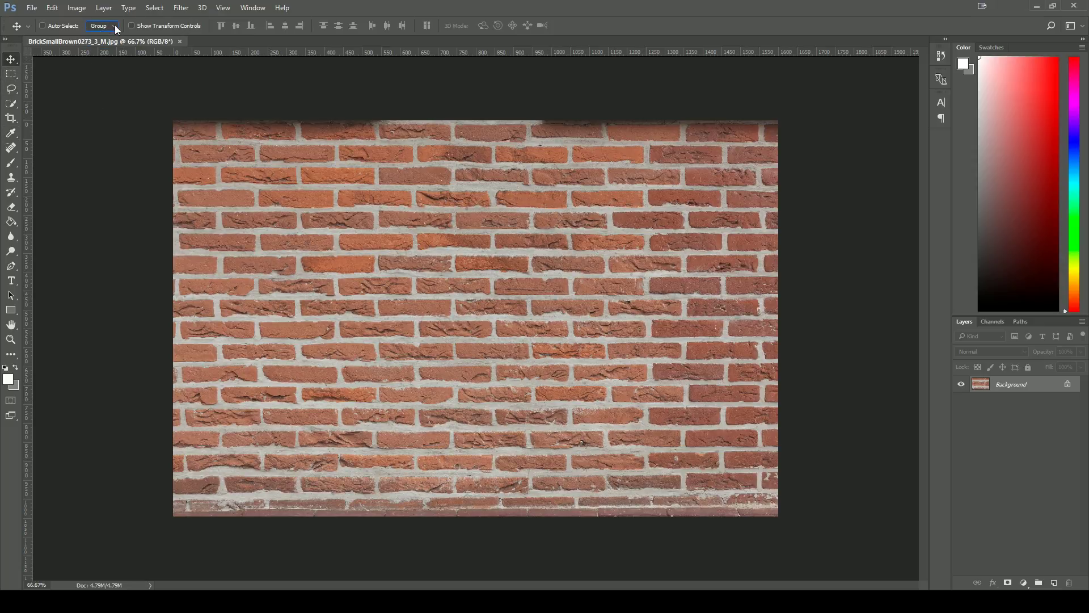
pyautogui.click(11, 118)
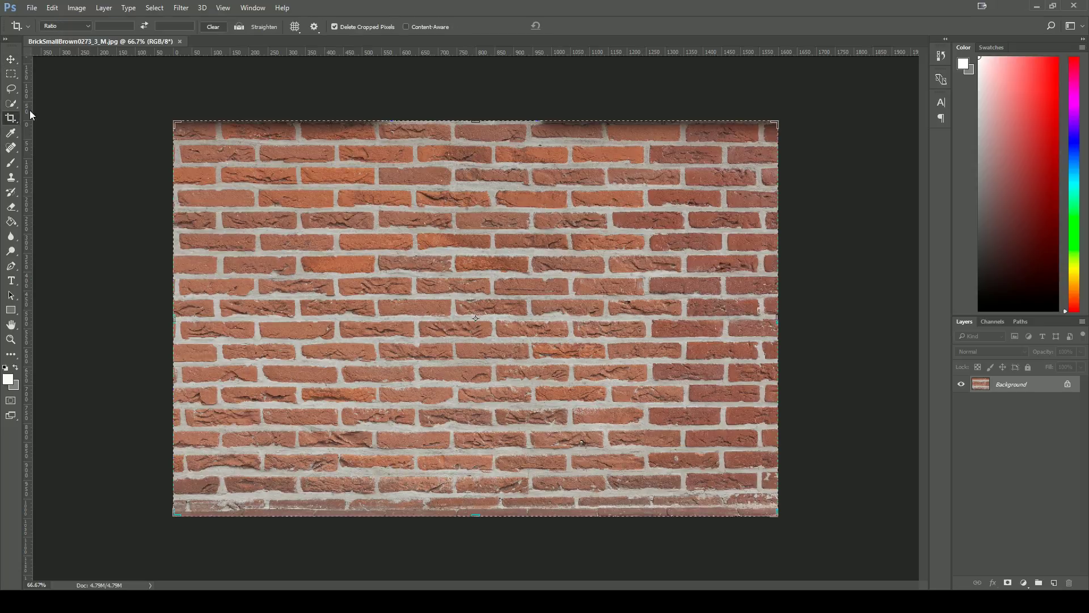
pyautogui.click(88, 27)
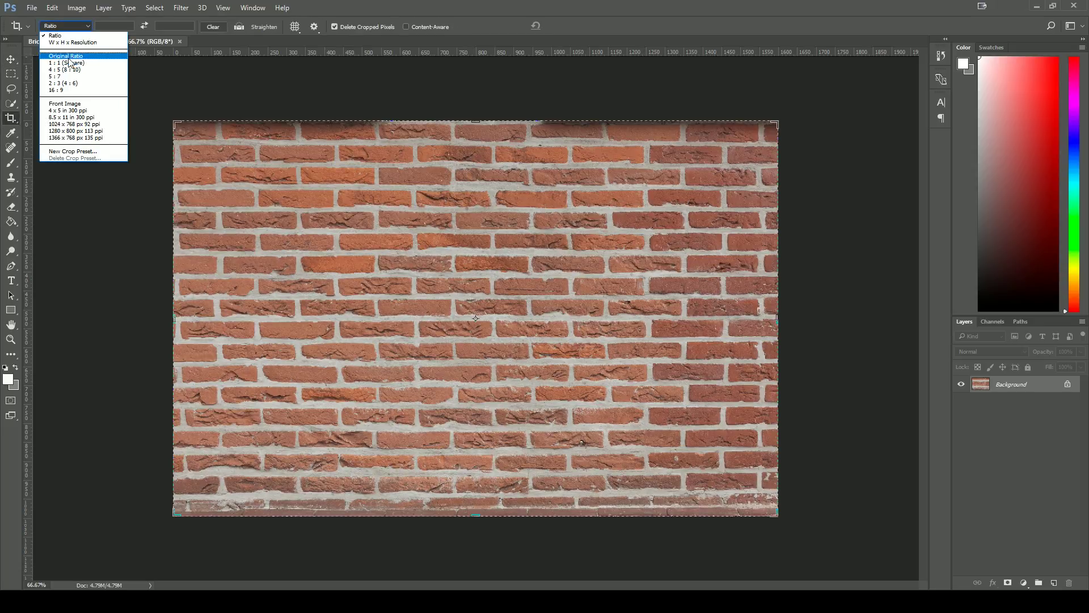
pyautogui.click(72, 63)
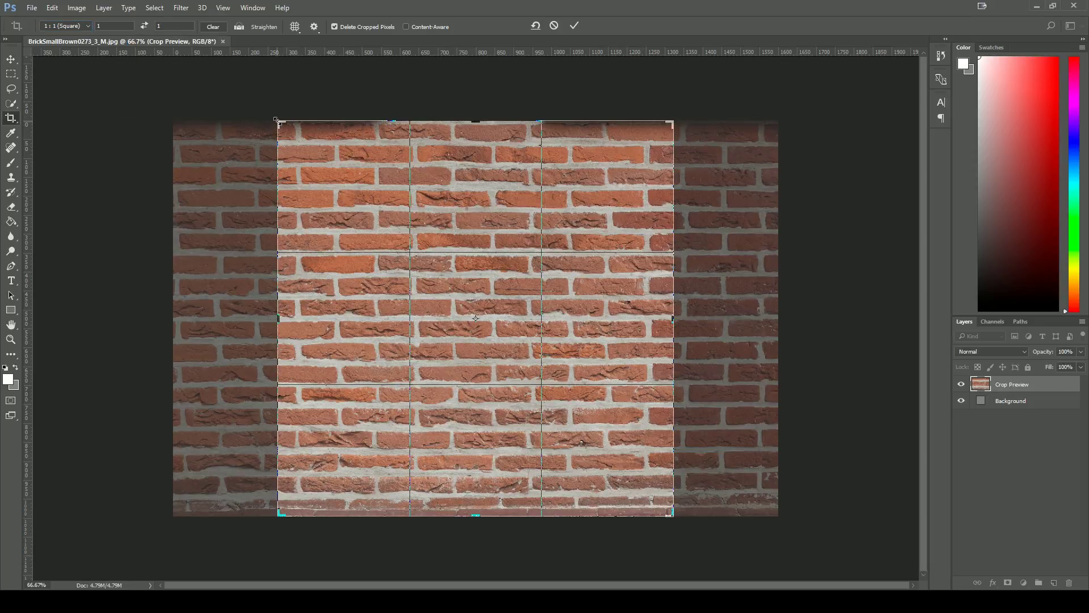
pyautogui.moveTo(350, 116); pyautogui.dragTo(363, 135)
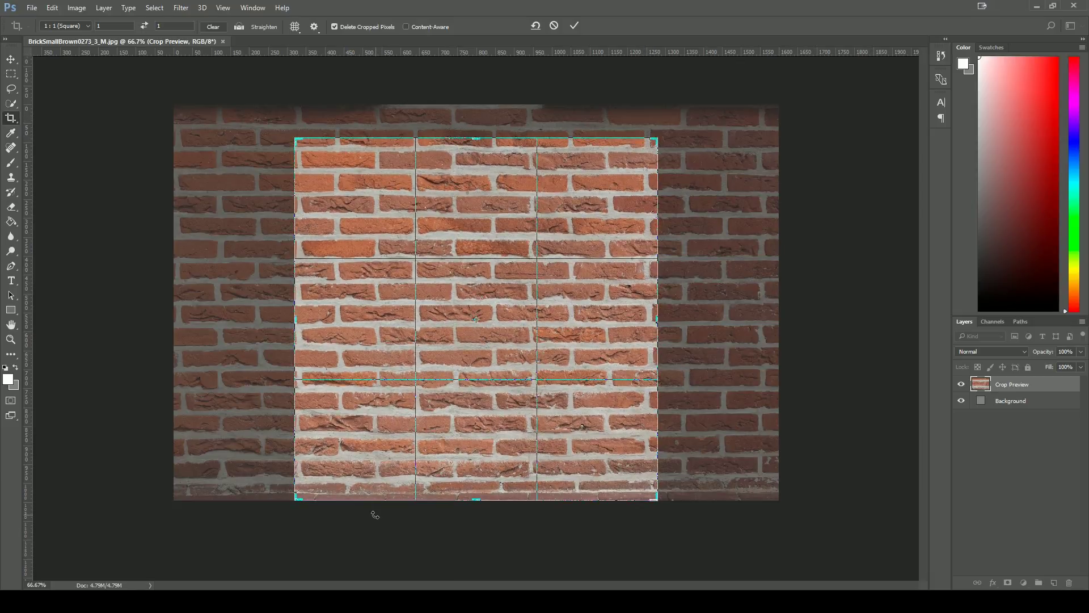
pyautogui.moveTo(377, 503); pyautogui.dragTo(379, 477)
pyautogui.press('Return')
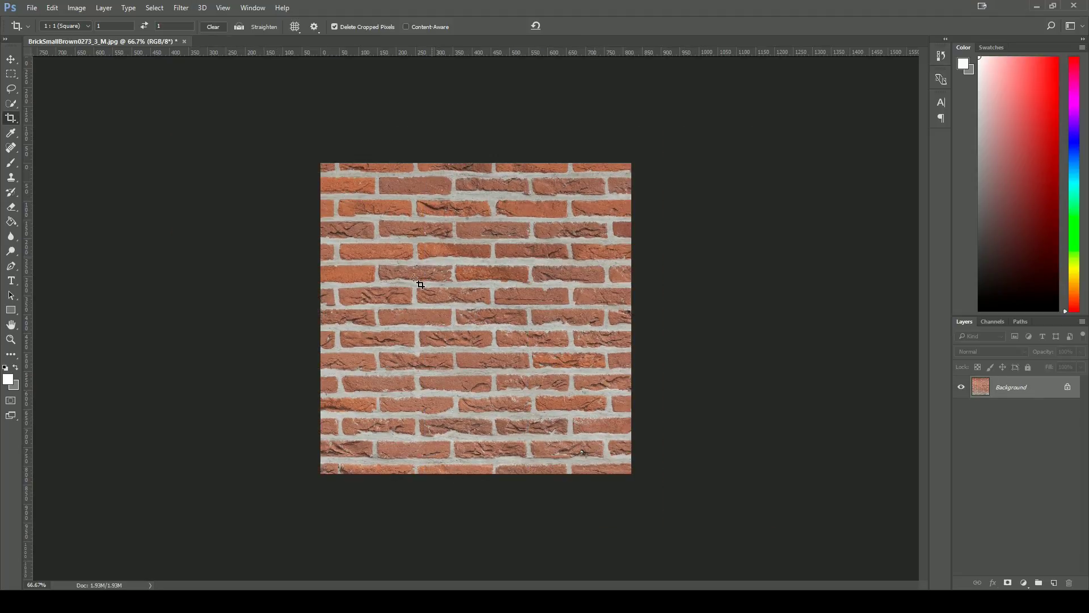
# Apply the Offset filter with -489 pixels horizontal, -419 pixels vertical and undefined areas wrapped around
pyautogui.click(11, 59)
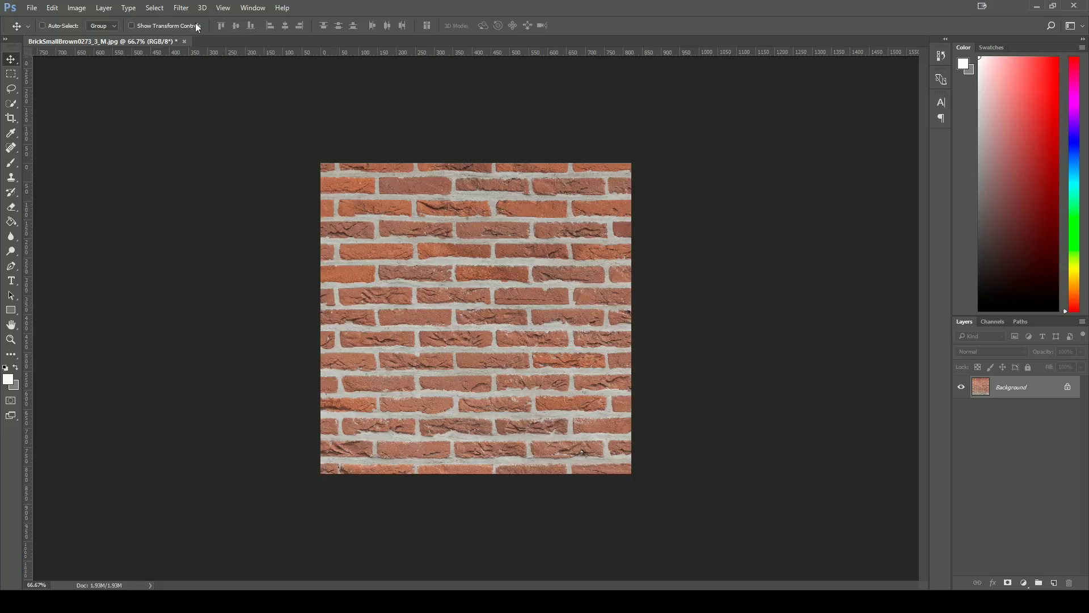
pyautogui.click(181, 8)
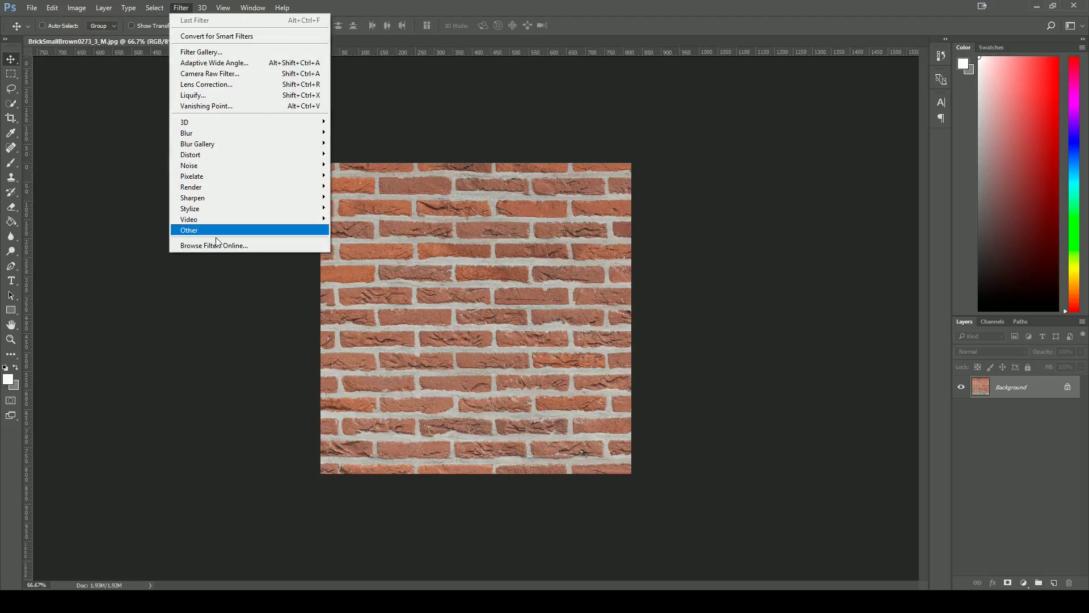
pyautogui.moveTo(214, 228)
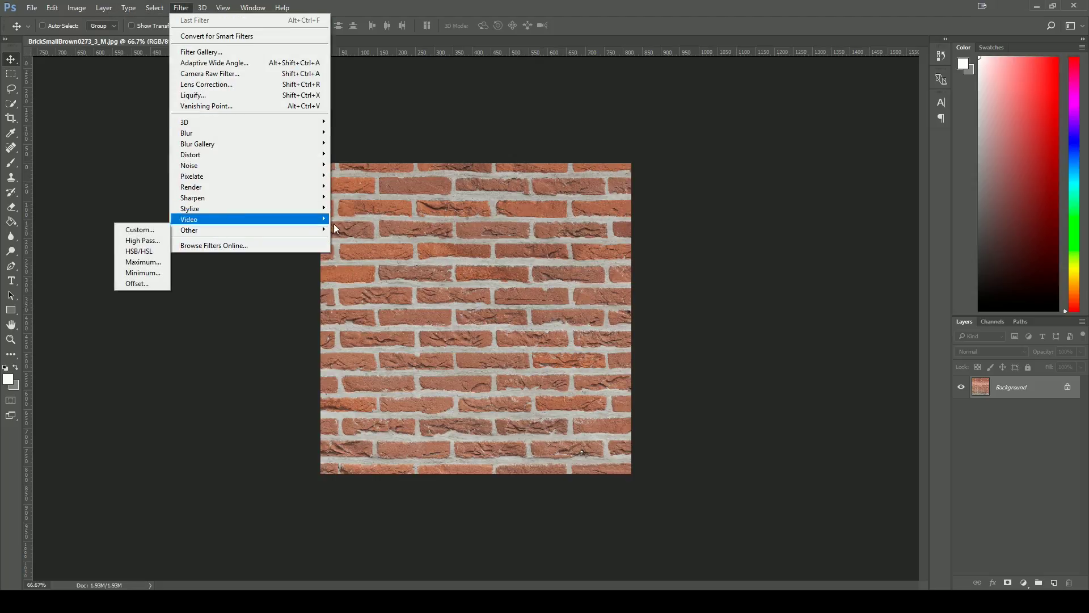
pyautogui.click(133, 287)
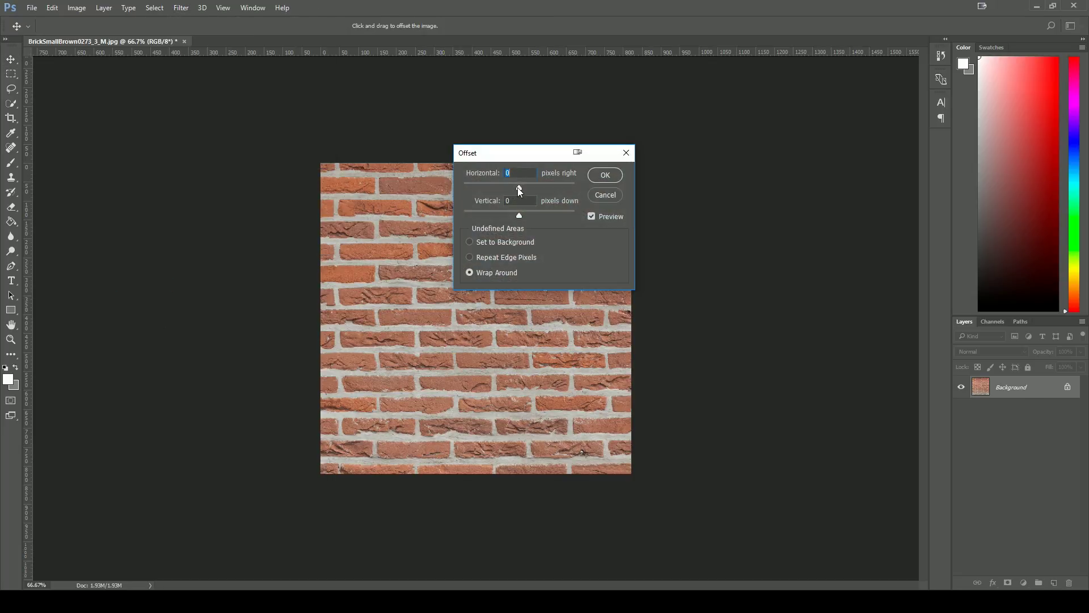
pyautogui.moveTo(517, 187); pyautogui.dragTo(715, 147)
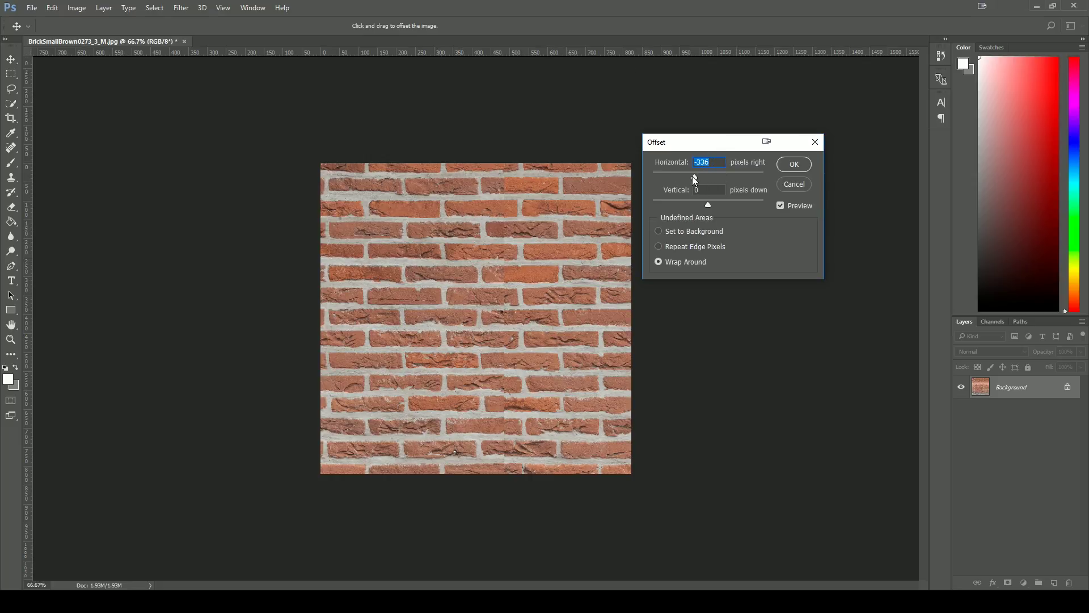
pyautogui.moveTo(694, 177); pyautogui.dragTo(693, 177)
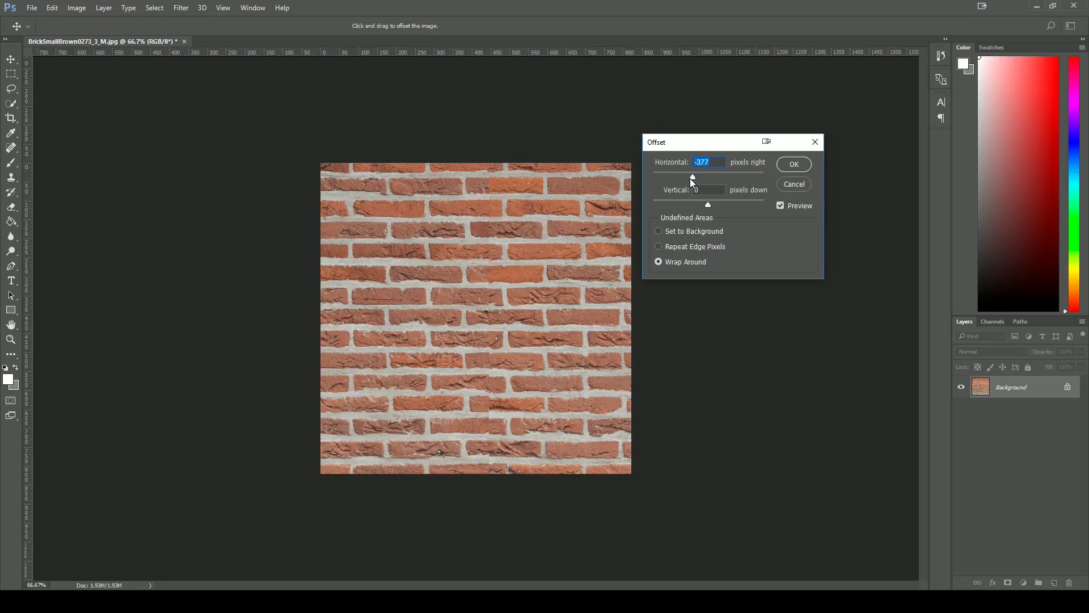
pyautogui.moveTo(692, 179); pyautogui.dragTo(688, 177)
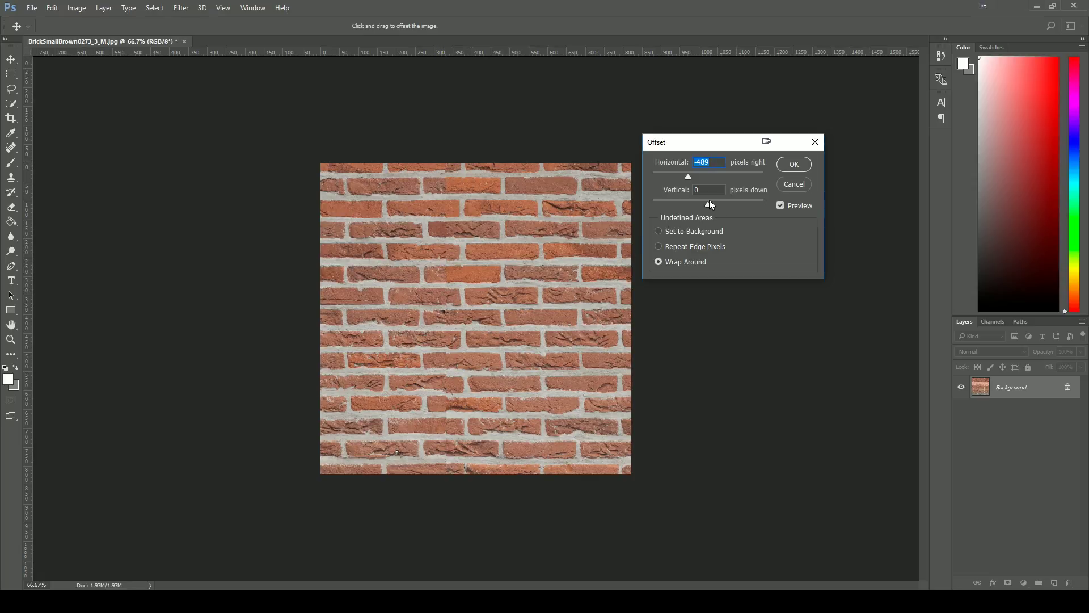
pyautogui.moveTo(697, 205); pyautogui.dragTo(691, 204)
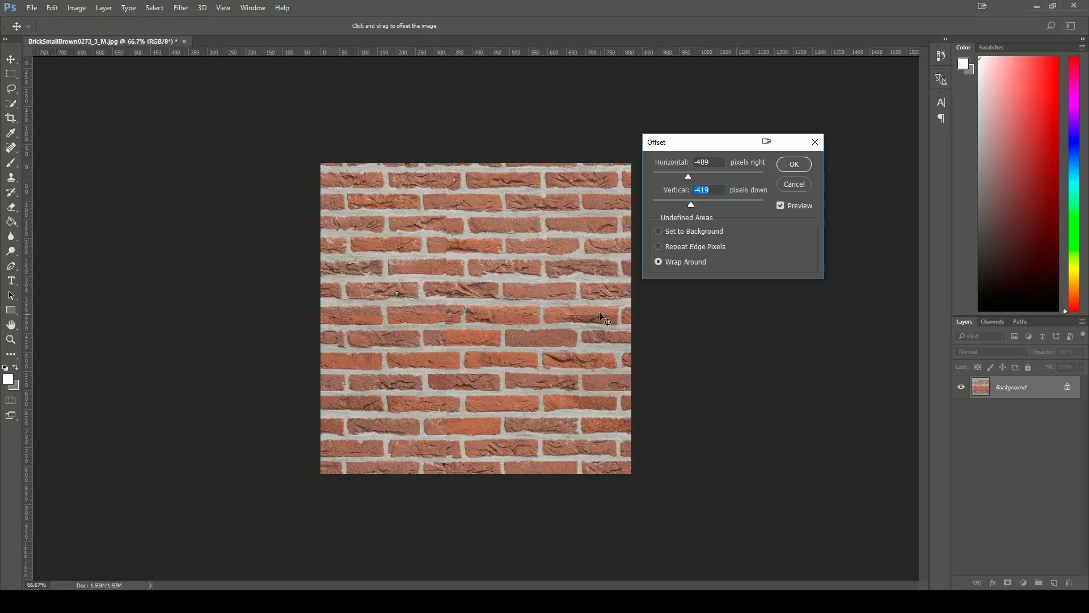
pyautogui.click(791, 166)
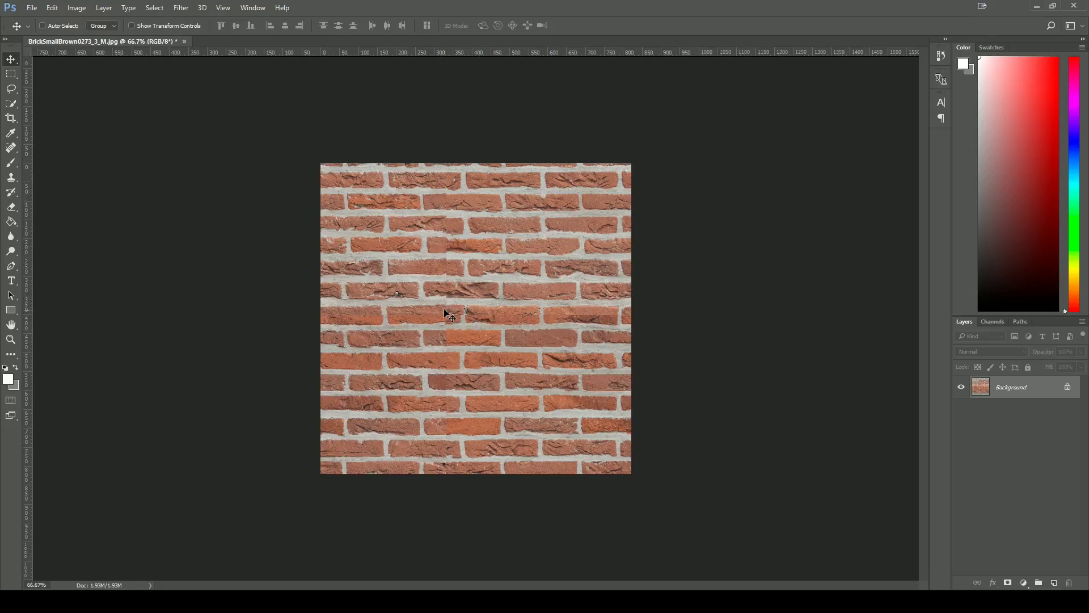
# Start cloning out the vertical seam on the central brick using the Clone Stamp with a 20-pixel brush at 100% opacity
pyautogui.hotkey('ctrl', '+')
pyautogui.hotkey('ctrl', '+')
pyautogui.hotkey('ctrl', '-')
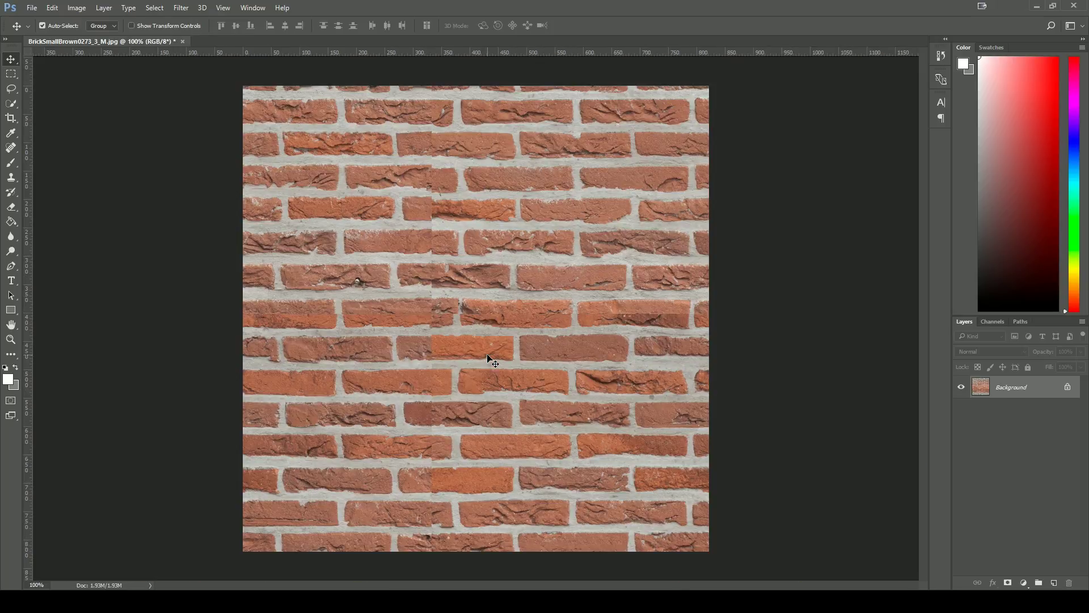
pyautogui.hotkey('ctrl', '+')
pyautogui.hotkey('ctrl', '+')
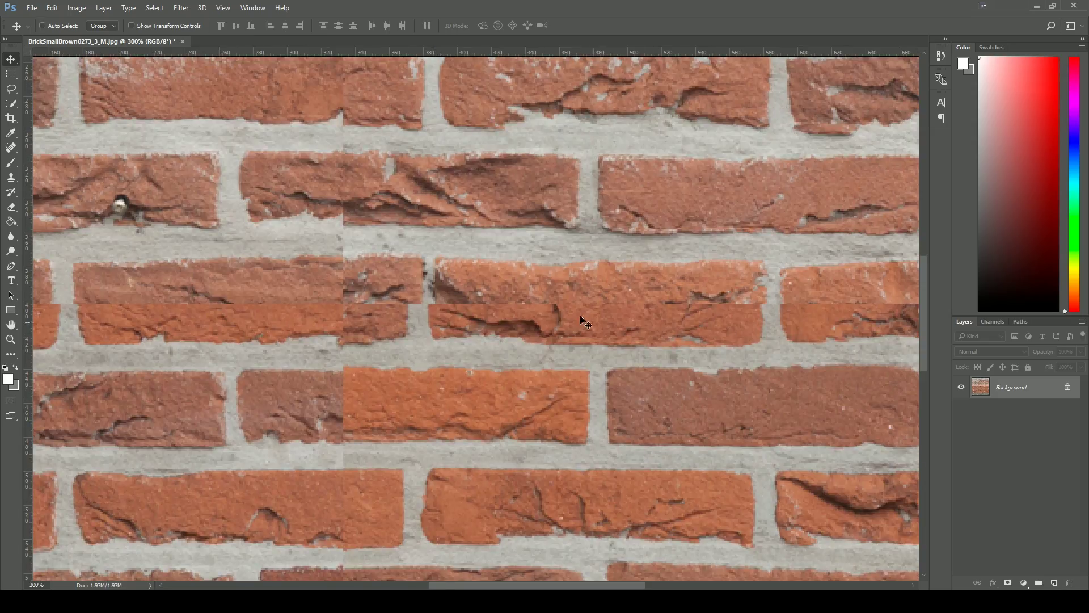
pyautogui.scroll(3, 533, 352)
pyautogui.hscroll(-5, 533, 352)
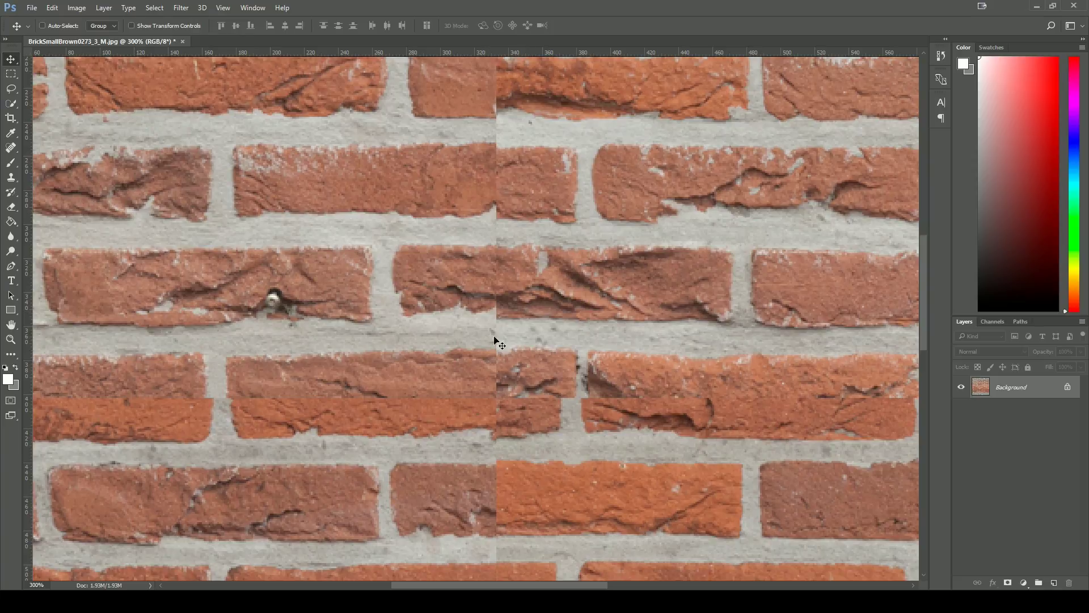
pyautogui.scroll(-1, 343, 241)
pyautogui.hscroll(-1, 343, 241)
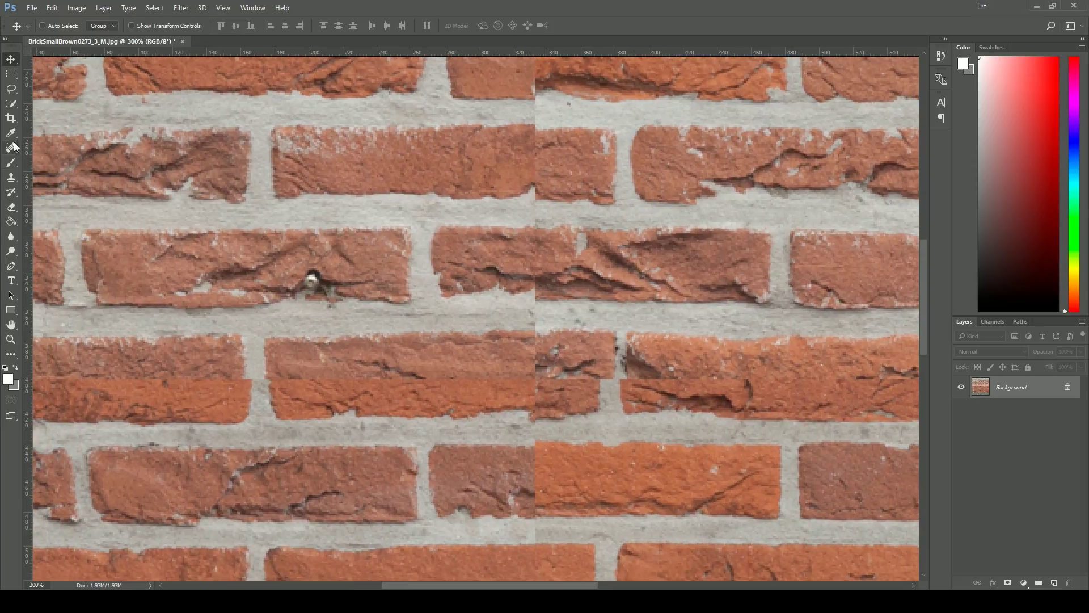
pyautogui.click(11, 178)
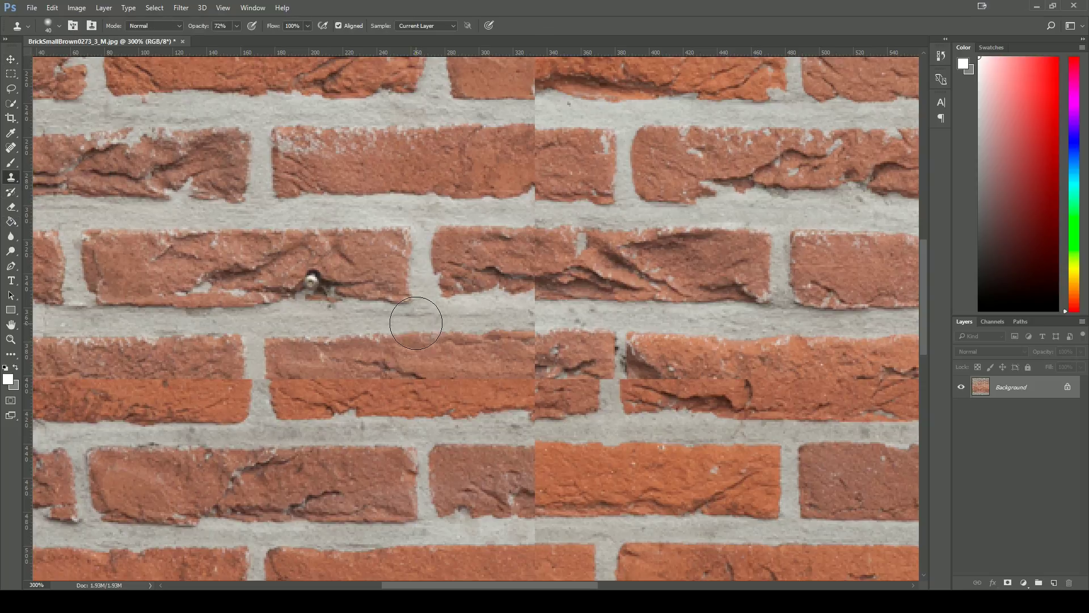
pyautogui.press('[')
pyautogui.press('[')
pyautogui.press('[')
pyautogui.press('[')
pyautogui.keyDown('alt'); pyautogui.click(345, 337); pyautogui.keyUp('alt')
pyautogui.click(357, 318)
pyautogui.click(355, 322)
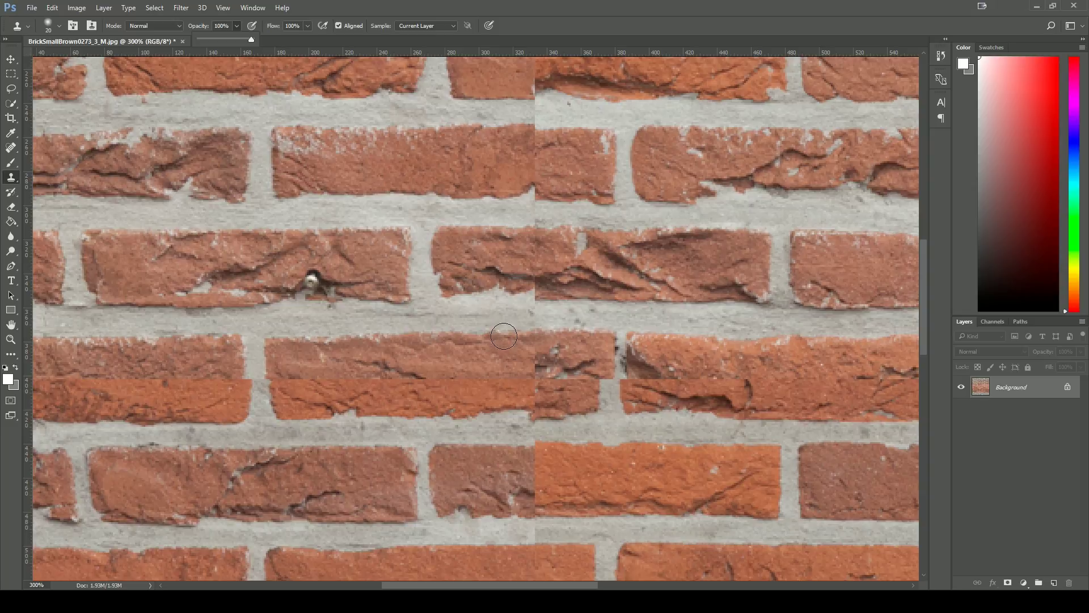
# Clone over the central brick's seam and rebuild its right end and upper corner so its halves line up
pyautogui.keyDown('alt'); pyautogui.click(569, 331); pyautogui.keyUp('alt')
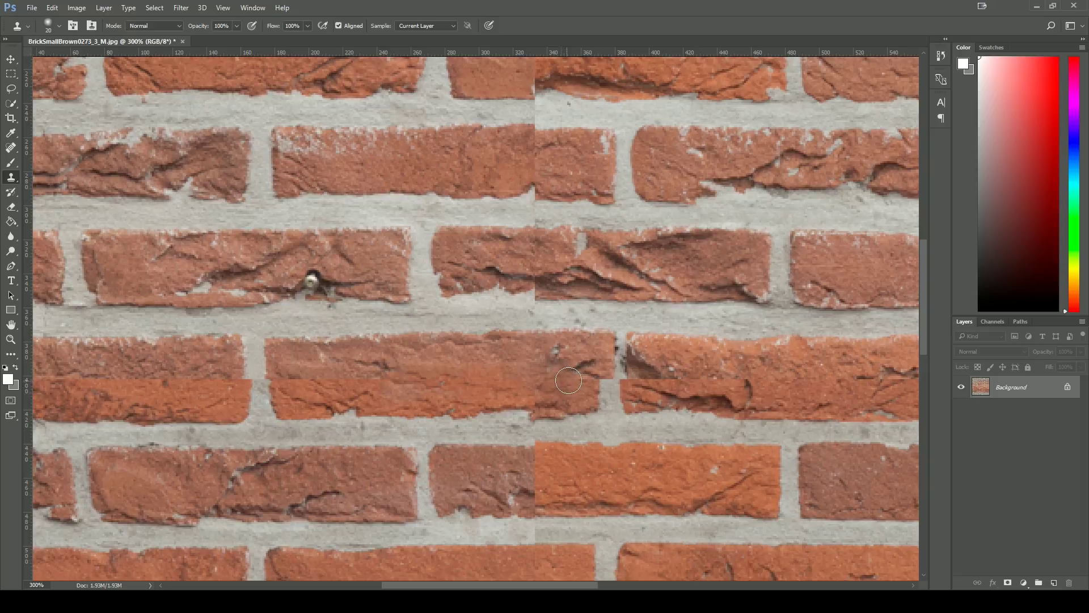
pyautogui.keyDown('alt'); pyautogui.click(598, 396); pyautogui.keyUp('alt')
pyautogui.moveTo(600, 375)
pyautogui.mouseDown()
pyautogui.moveTo(601, 358)
pyautogui.moveTo(624, 361)
pyautogui.moveTo(596, 329)
pyautogui.moveTo(621, 323)
pyautogui.mouseUp()
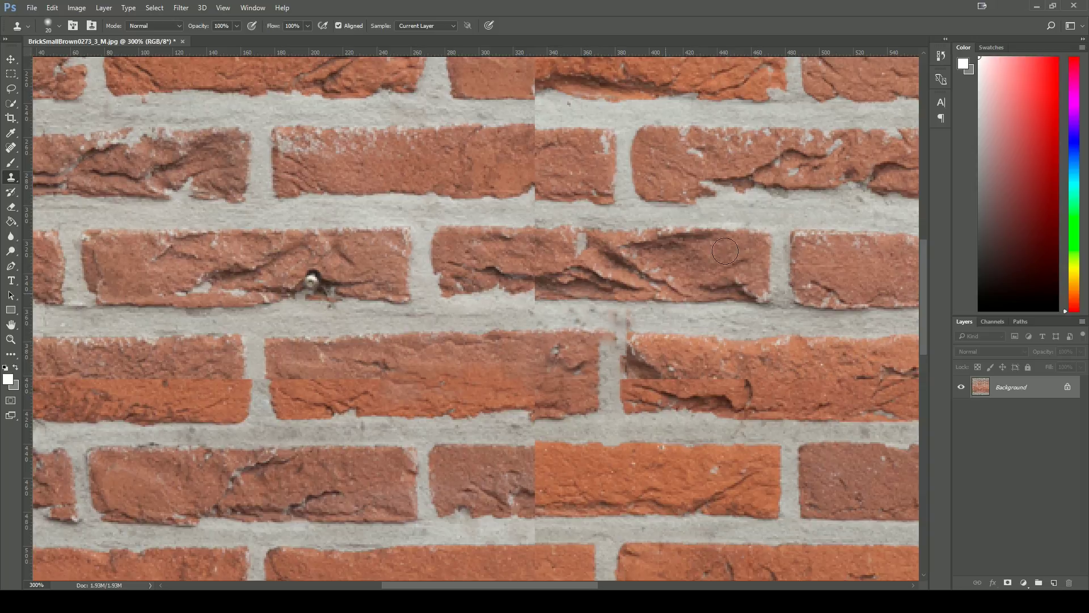
pyautogui.keyDown('alt'); pyautogui.click(768, 233); pyautogui.keyUp('alt')
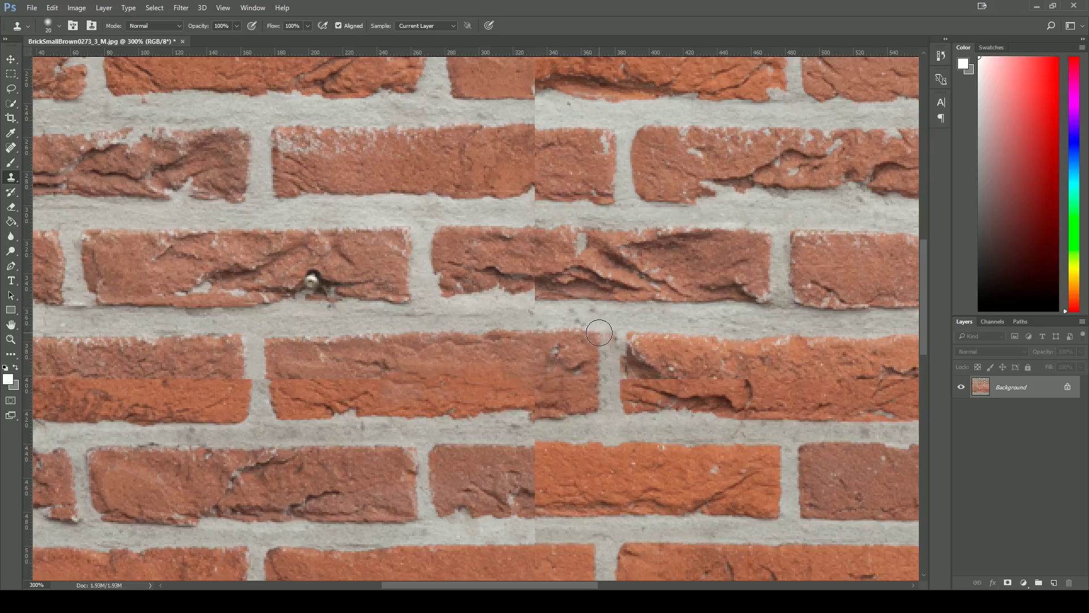
pyautogui.moveTo(598, 332)
pyautogui.mouseDown()
pyautogui.moveTo(605, 340)
pyautogui.moveTo(593, 335)
pyautogui.mouseUp()
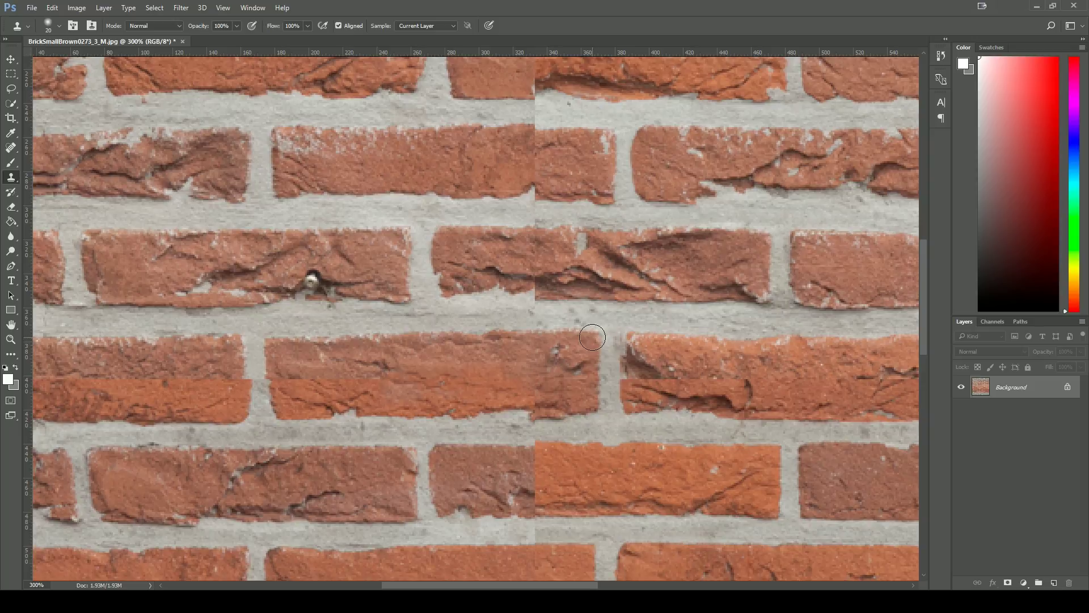
# Clone a straight left edge onto the neighbouring brick and clean up the mortar joint between the two bricks
pyautogui.keyDown('alt'); pyautogui.click(623, 386); pyautogui.keyUp('alt')
pyautogui.moveTo(621, 376); pyautogui.dragTo(619, 350)
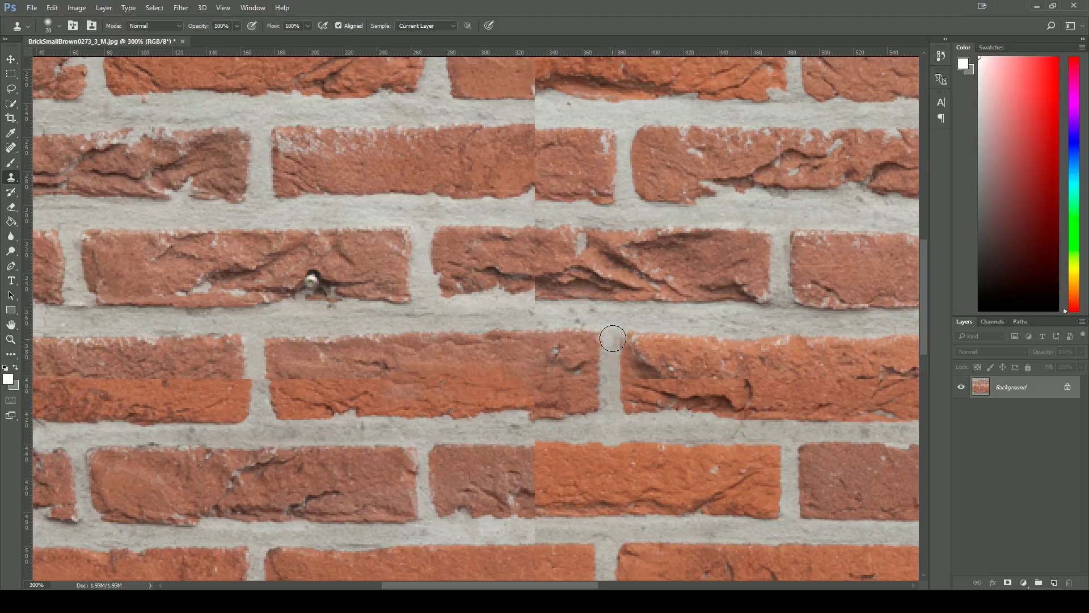
pyautogui.moveTo(608, 363); pyautogui.dragTo(624, 334)
# Lower the Clone Stamp opacity to 68% and blend the central brick's surface colour across its joined halves
pyautogui.keyDown('alt'); pyautogui.click(265, 554); pyautogui.keyUp('alt')
pyautogui.click(220, 41)
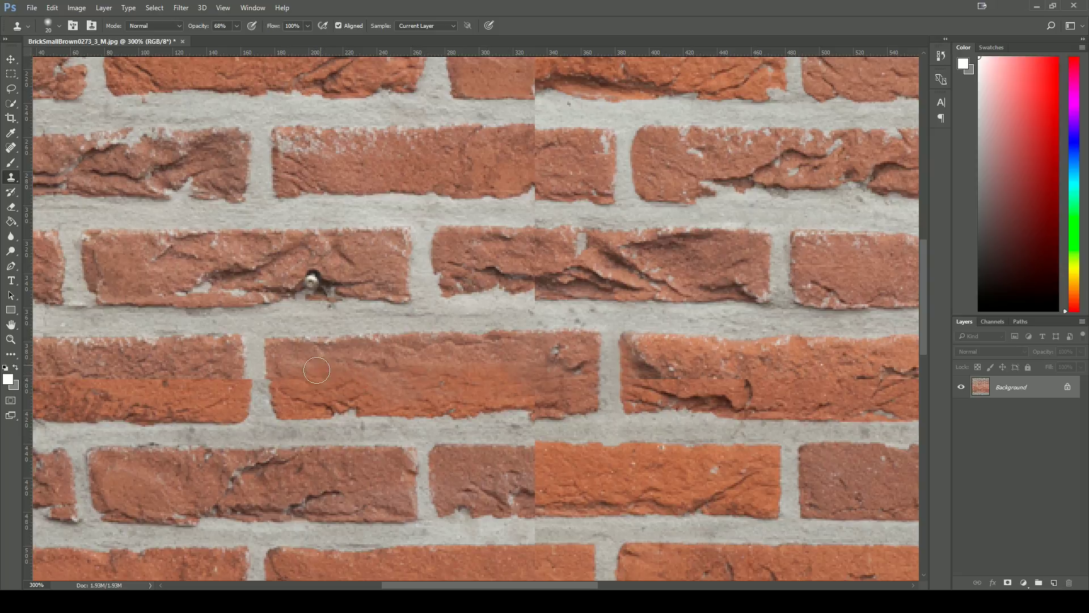
pyautogui.moveTo(321, 368)
pyautogui.mouseDown()
pyautogui.moveTo(305, 364)
pyautogui.moveTo(329, 381)
pyautogui.moveTo(397, 380)
pyautogui.moveTo(288, 382)
pyautogui.moveTo(278, 394)
pyautogui.mouseUp()
pyautogui.moveTo(495, 340); pyautogui.dragTo(504, 352)
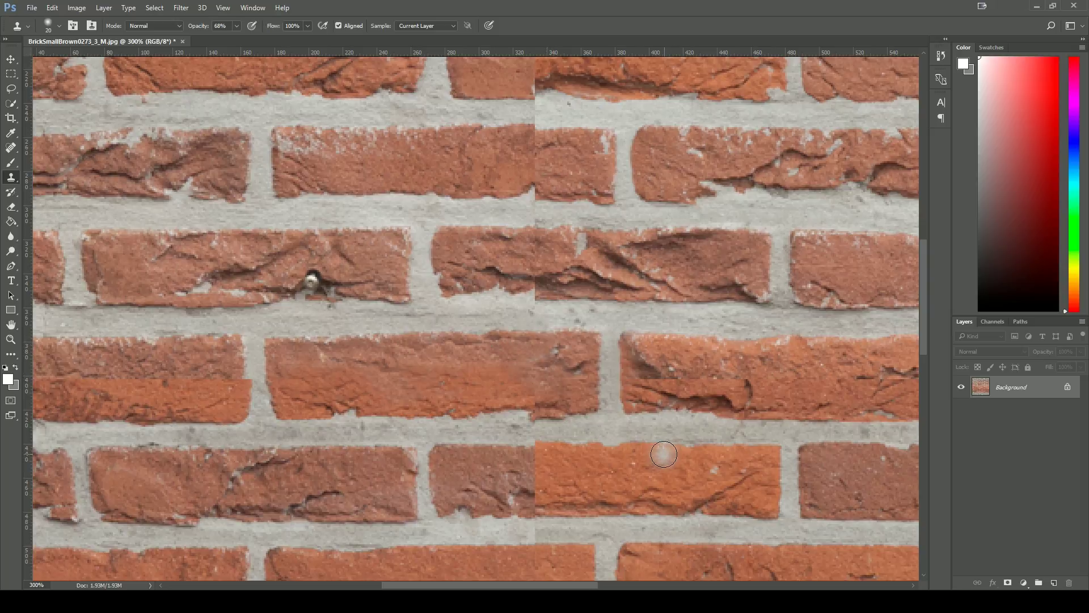
# Clone matching brick edge and mortar over the central brick's lower edge where the vertical seam crosses it
pyautogui.keyDown('alt'); pyautogui.click(512, 392); pyautogui.keyUp('alt')
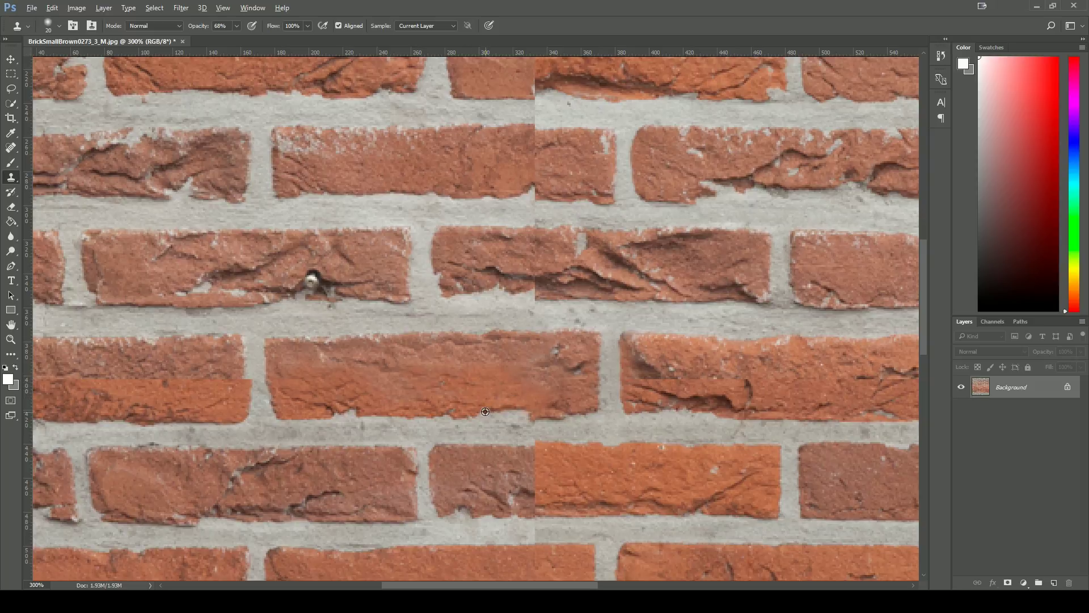
pyautogui.keyDown('alt'); pyautogui.click(429, 416); pyautogui.keyUp('alt')
pyautogui.click(531, 413)
pyautogui.keyDown('alt'); pyautogui.click(713, 412); pyautogui.keyUp('alt')
pyautogui.click(538, 413)
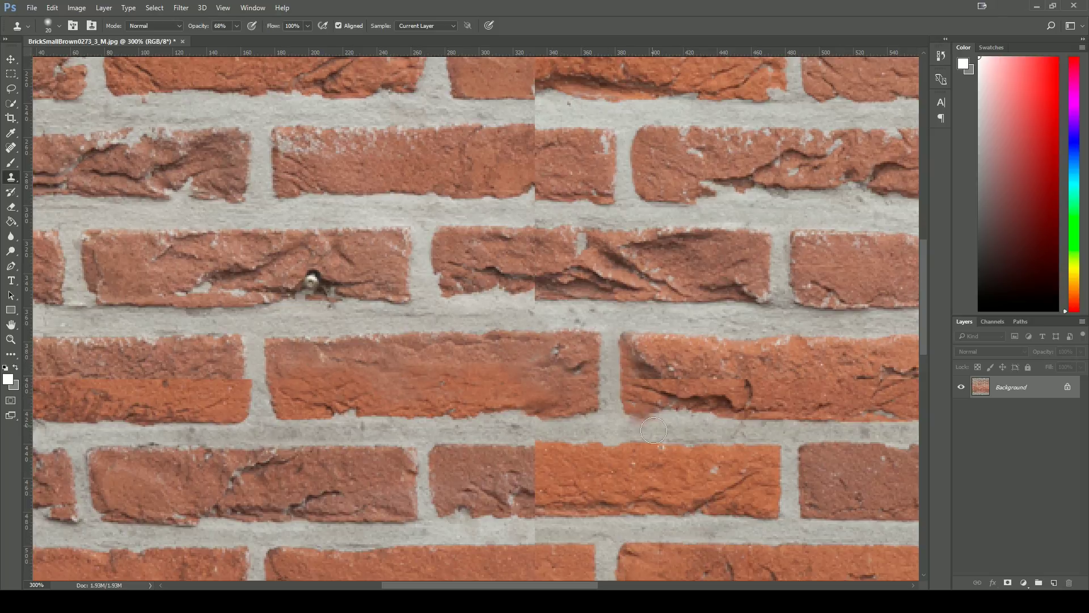
# Sample matching brick areas and clone out the remaining vertical seam in the other brick rows
pyautogui.scroll(3, 576, 317)
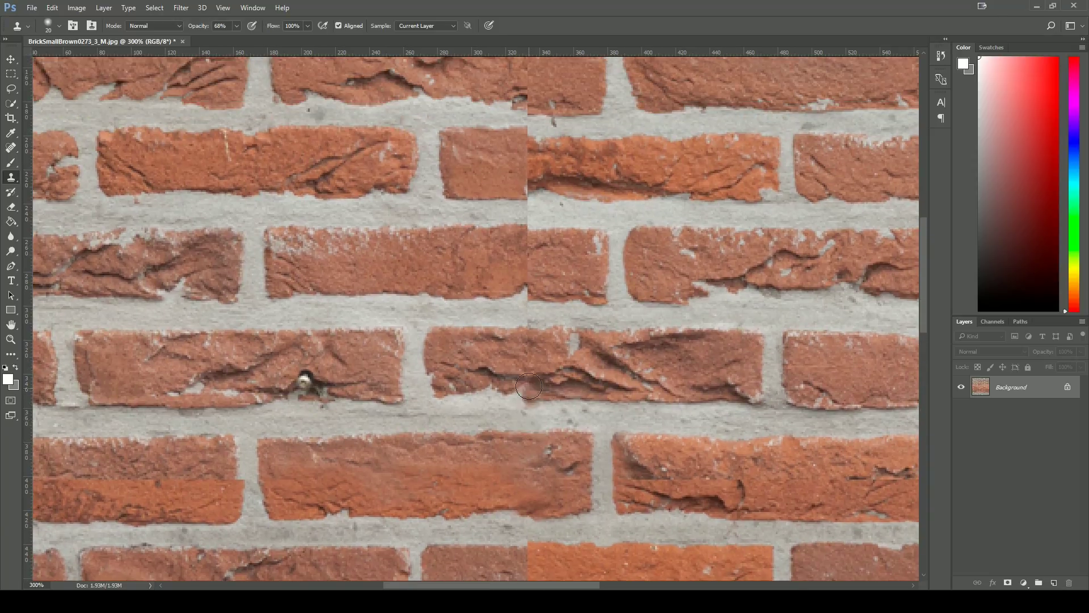
pyautogui.moveTo(601, 397)
pyautogui.mouseDown()
pyautogui.moveTo(618, 452)
pyautogui.moveTo(641, 414)
pyautogui.moveTo(657, 195)
pyautogui.mouseUp()
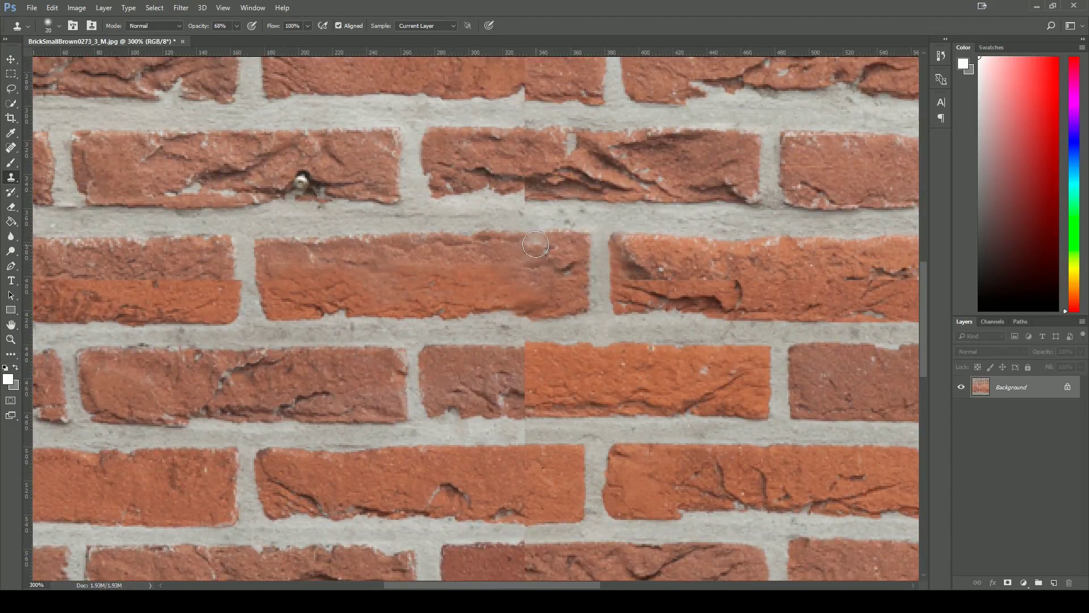
pyautogui.hotkey('ctrl', '-')
pyautogui.hotkey('ctrl', '-')
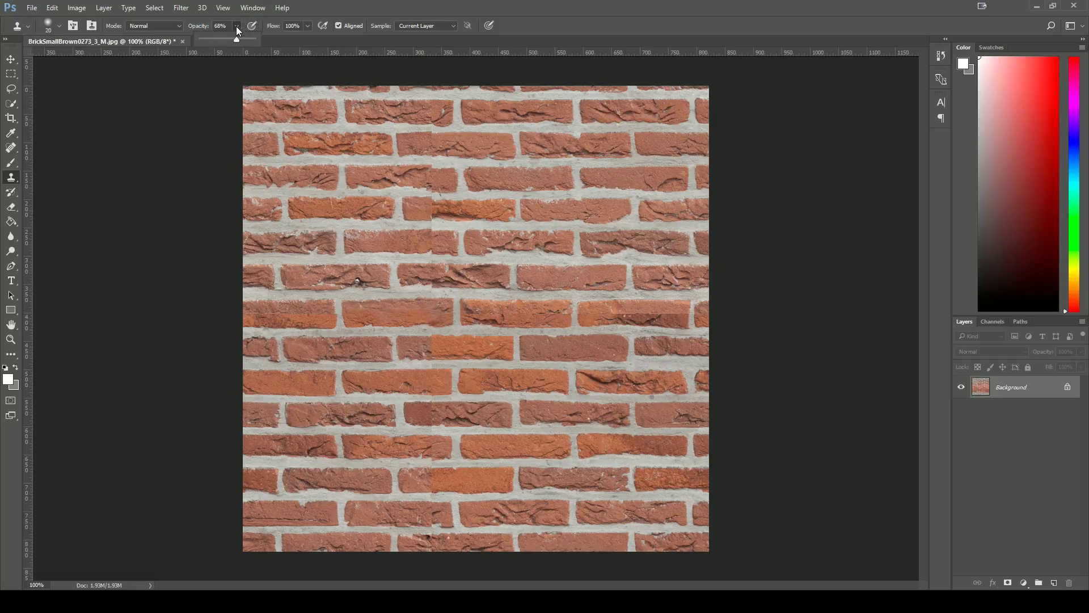
pyautogui.keyDown('alt'); pyautogui.click(547, 277); pyautogui.keyUp('alt')
pyautogui.keyDown('alt'); pyautogui.click(440, 272); pyautogui.keyUp('alt')
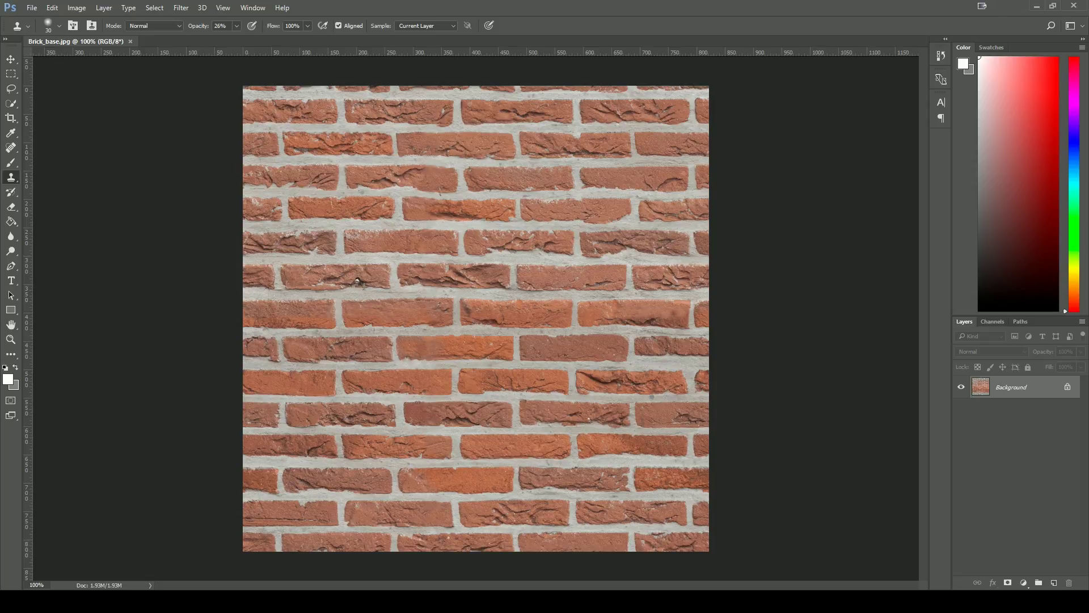
# Switch to Maya, duplicate the brick-textured plane pPlane1 and move the copy well away from the tiled four-plane wall
pyautogui.moveTo(457, 601)
pyautogui.click(516, 553)
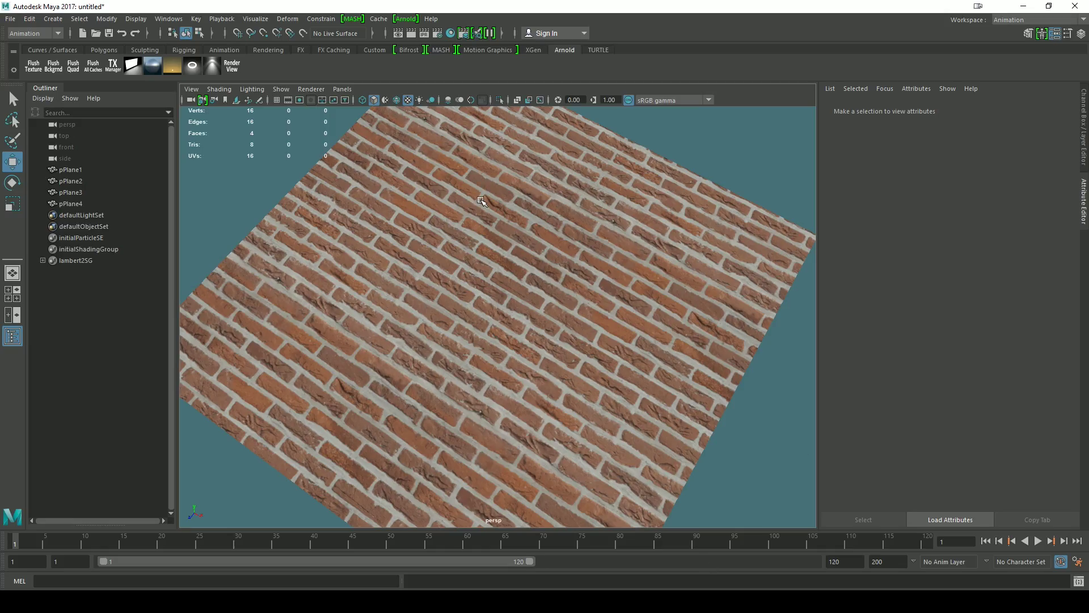
pyautogui.click(479, 202)
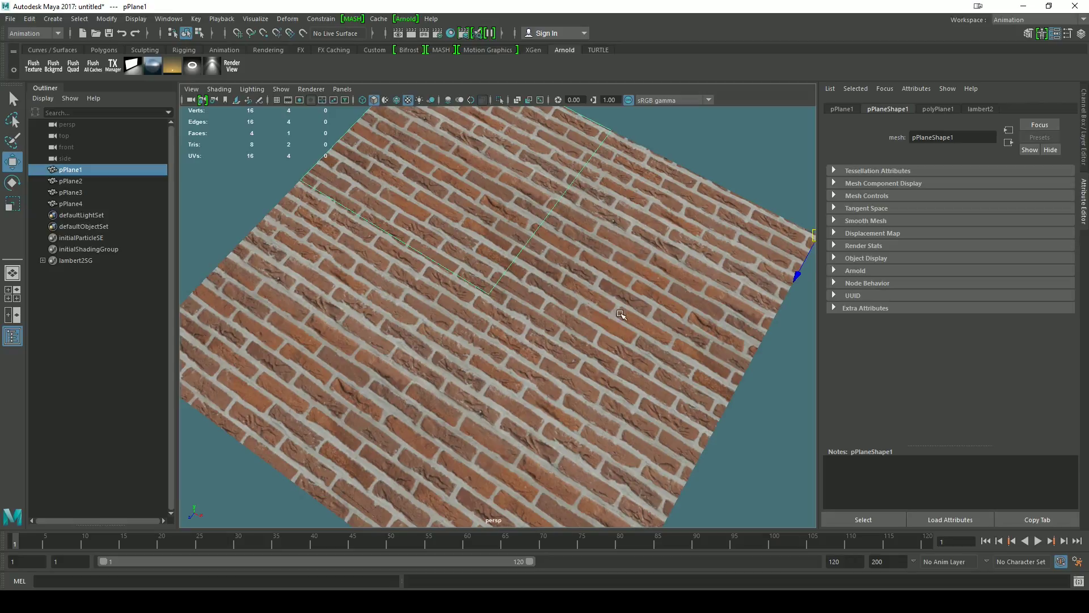
pyautogui.press('f')
pyautogui.hotkey('ctrl', 'd')
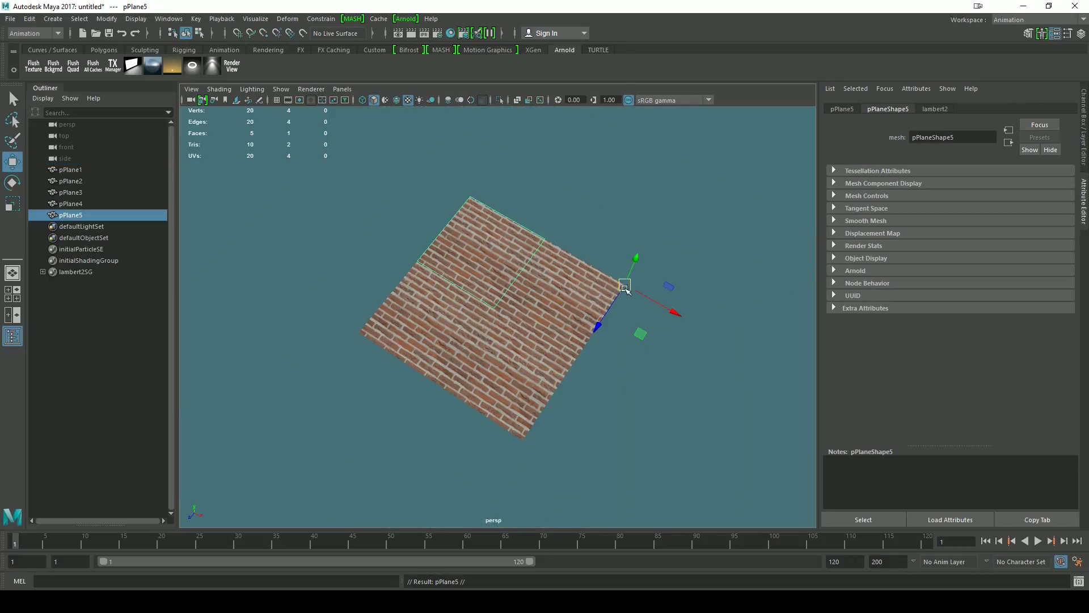
pyautogui.moveTo(624, 284); pyautogui.dragTo(782, 213)
pyautogui.keyDown('alt'); pyautogui.moveTo(782, 214); pyautogui.dragTo(572, 433, button='middle'); pyautogui.keyUp('alt')
pyautogui.scroll(6, 679, 345)
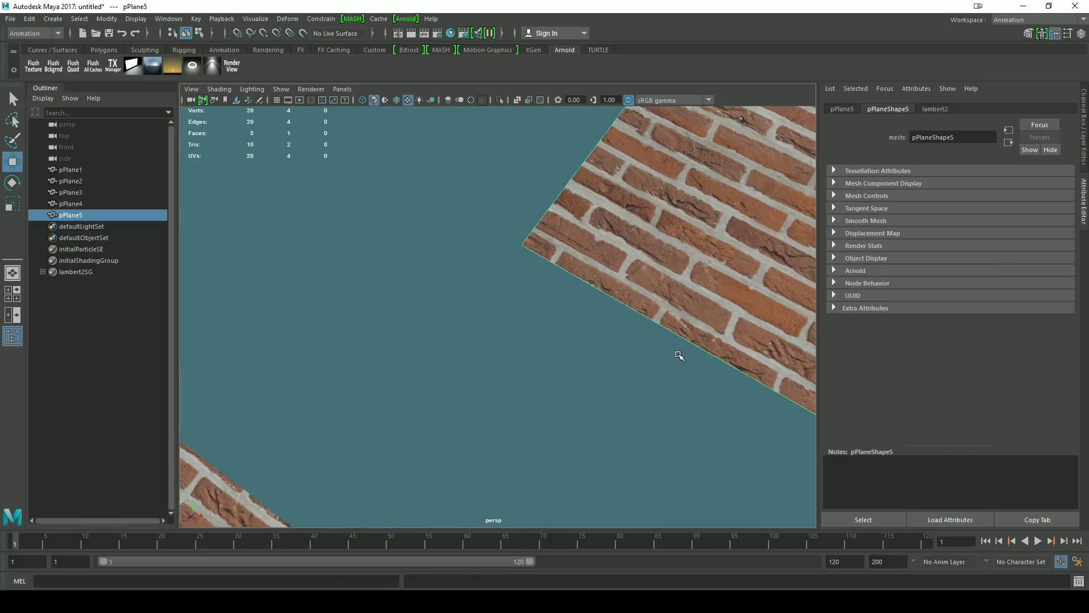
pyautogui.press('f')
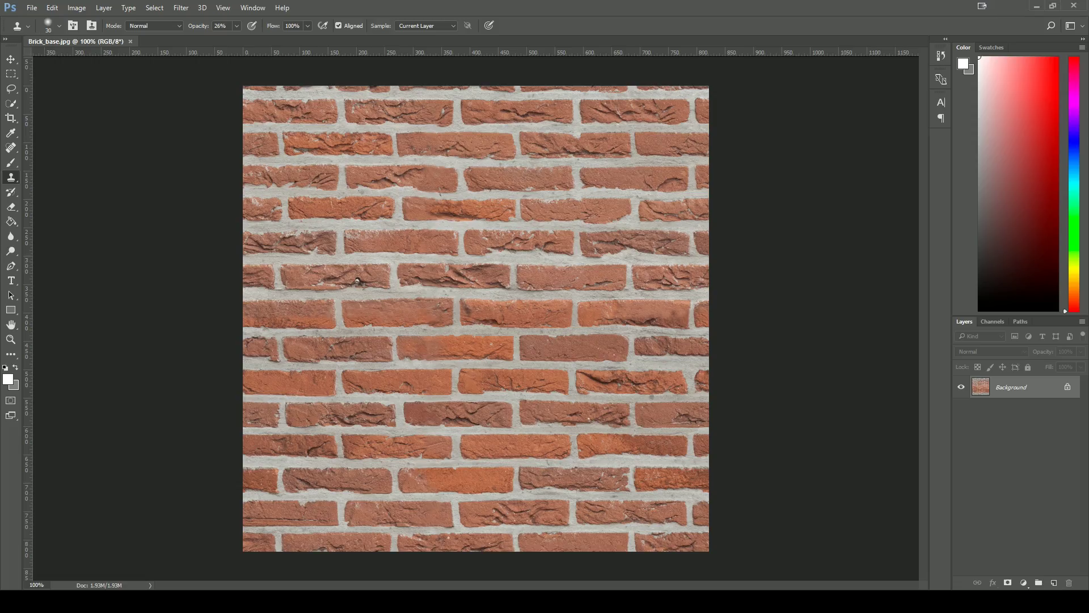
pyautogui.click(525, 546)
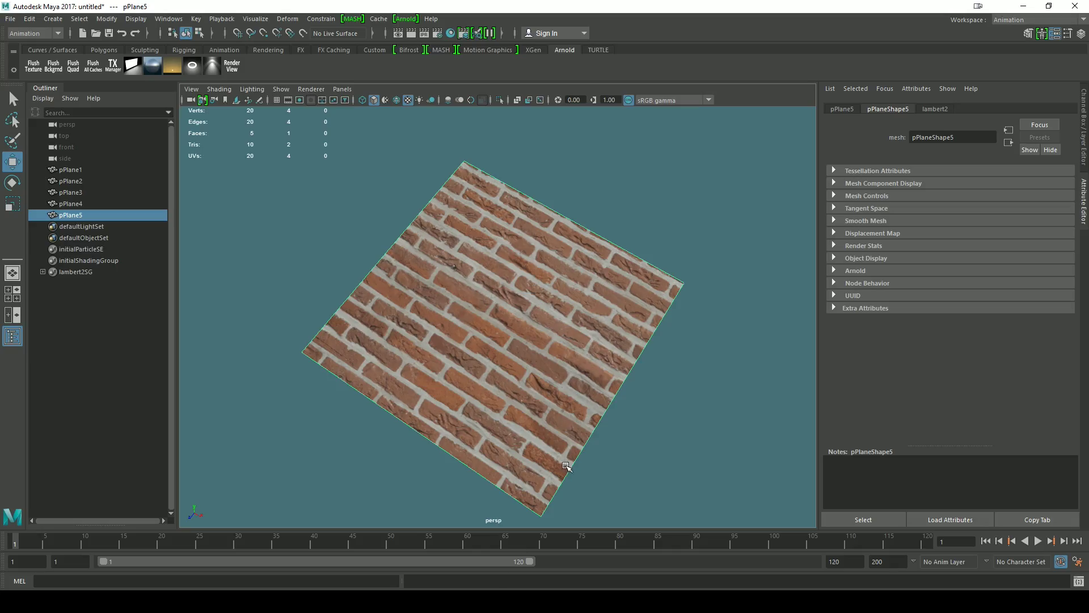
# Examine the brick texture's joins up close on the tiled planes, selecting individual planes to locate their borders
pyautogui.scroll(5, 631, 226)
pyautogui.scroll(-3, 685, 226)
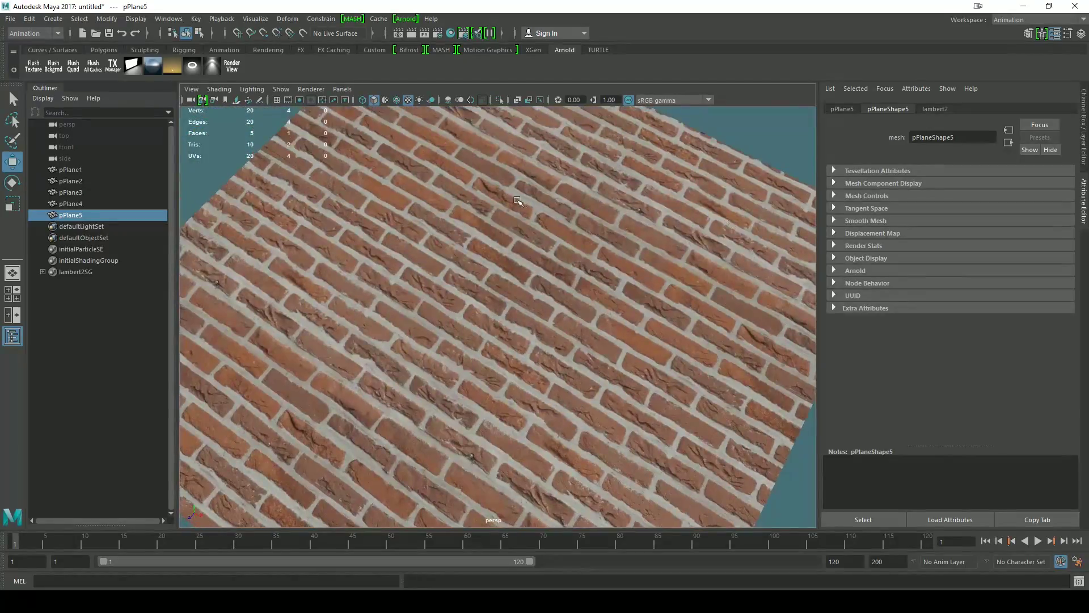
pyautogui.click(554, 318)
pyautogui.scroll(2, 559, 335)
pyautogui.scroll(2, 562, 349)
pyautogui.scroll(-2, 715, 138)
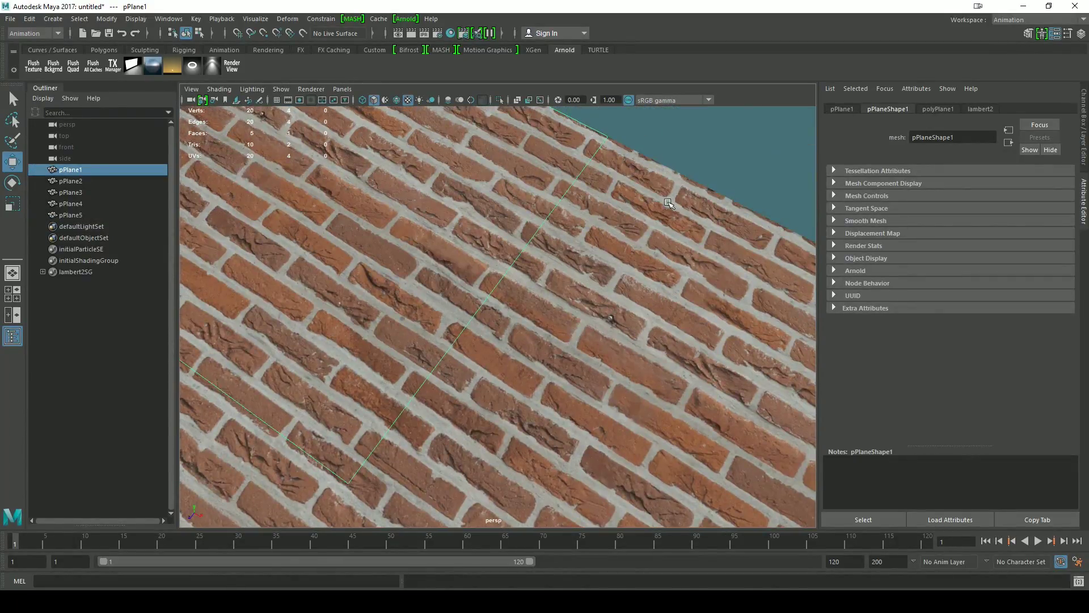
pyautogui.click(715, 139)
pyautogui.scroll(4, 575, 339)
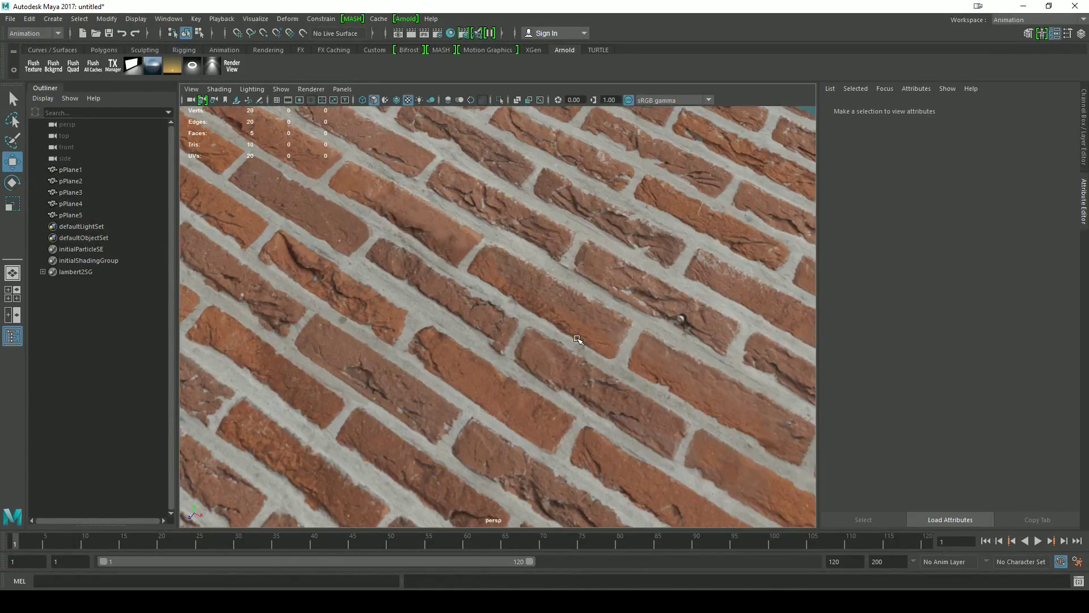
pyautogui.click(546, 275)
pyautogui.click(544, 274)
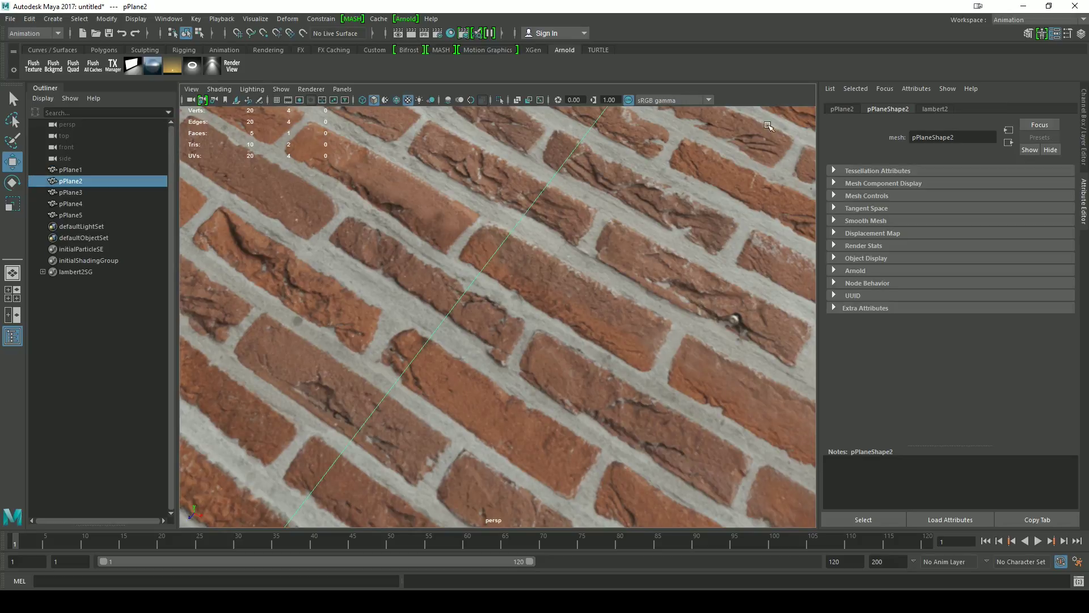
pyautogui.scroll(-5, 624, 267)
pyautogui.click(609, 176)
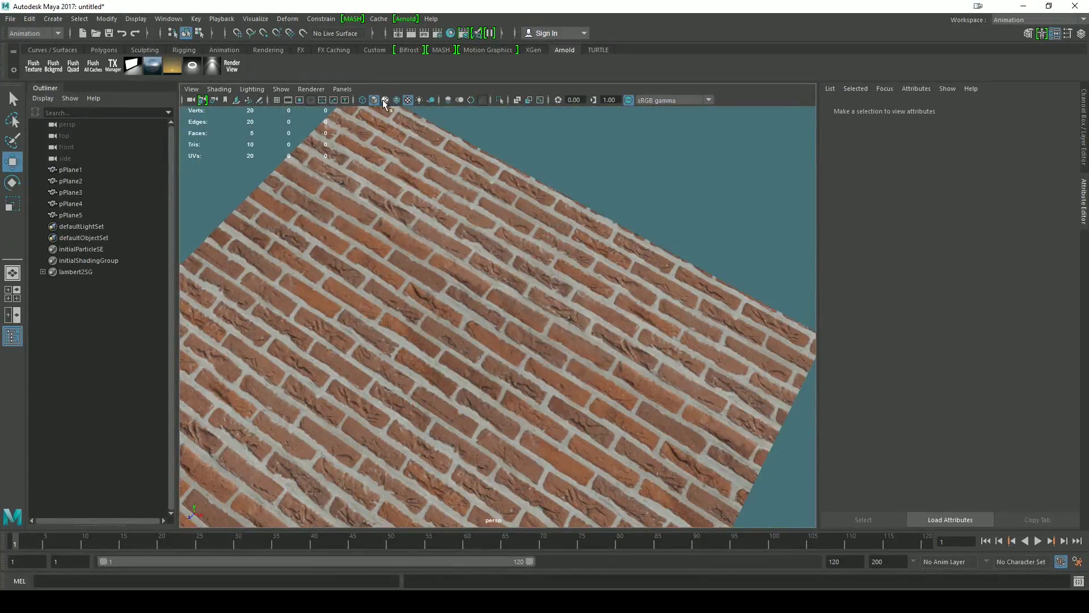
# Overlay the wireframe on the shaded planes to examine how the bricks continue across their borders, and turn it off again
pyautogui.click(395, 100)
pyautogui.scroll(5, 700, 196)
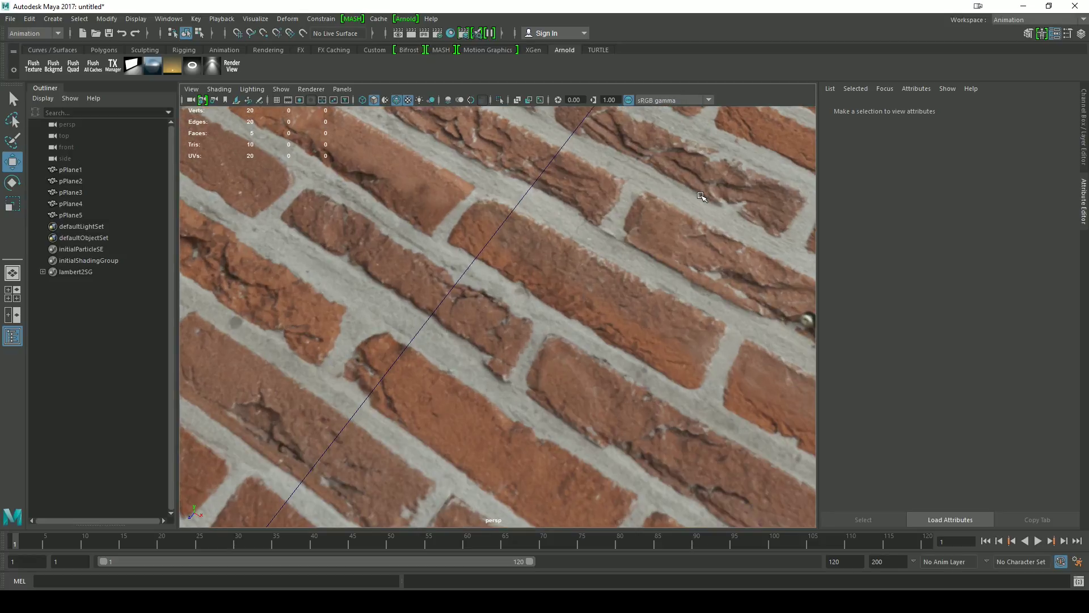
pyautogui.scroll(5, 584, 246)
pyautogui.scroll(-4, 536, 390)
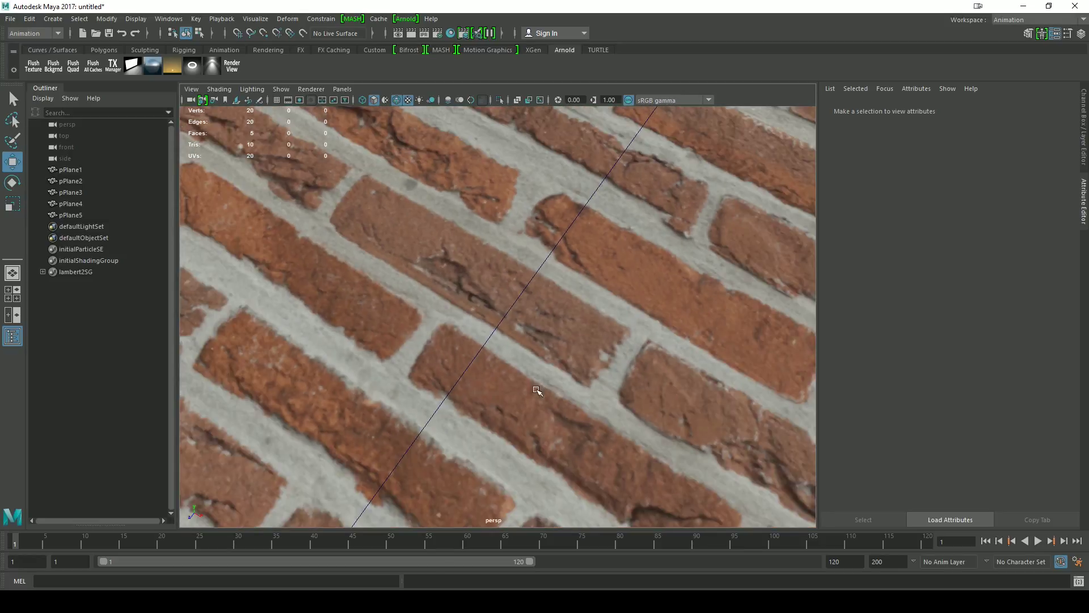
pyautogui.scroll(-6, 536, 390)
pyautogui.scroll(-1, 477, 388)
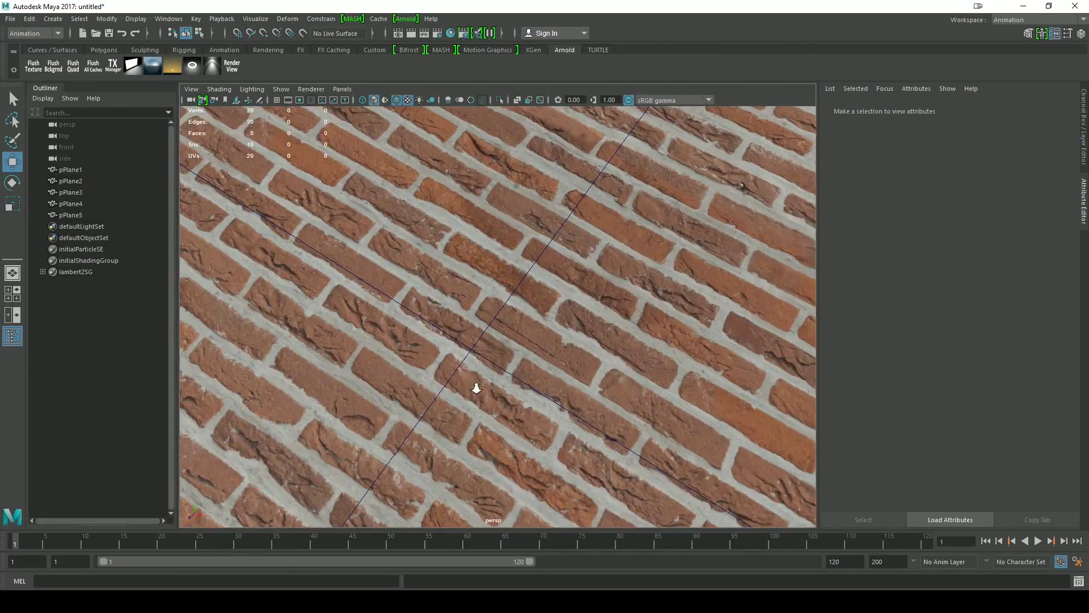
pyautogui.scroll(6, 477, 388)
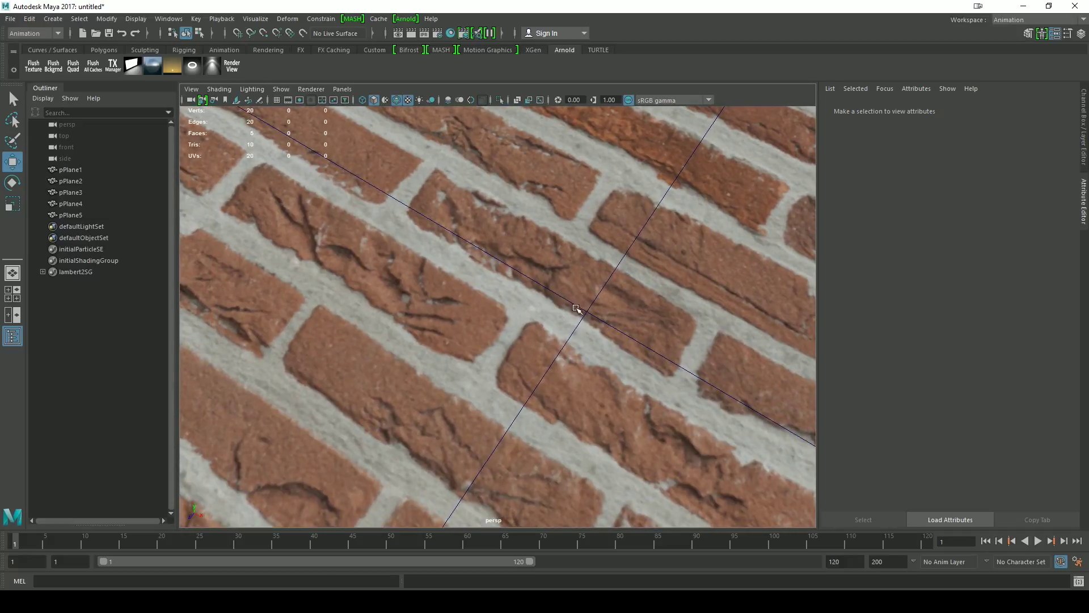
pyautogui.click(398, 99)
pyautogui.scroll(-5, 536, 368)
pyautogui.scroll(-6, 543, 367)
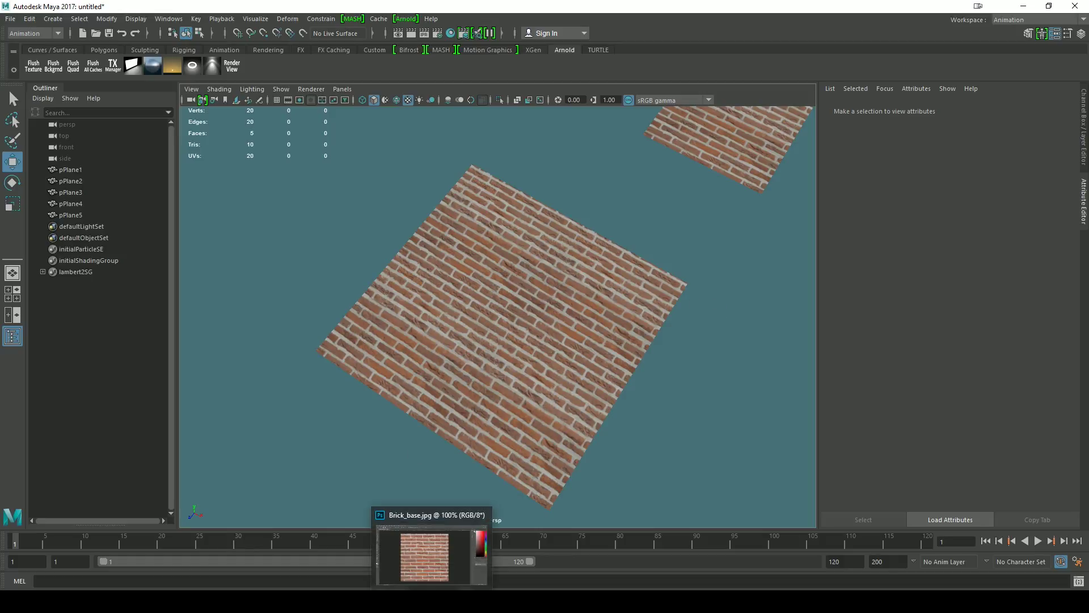
# Switch to Photoshop and duplicate the Background layer of Brick_base.jpg, comparing the image with the copy hidden and shown
pyautogui.click(434, 600)
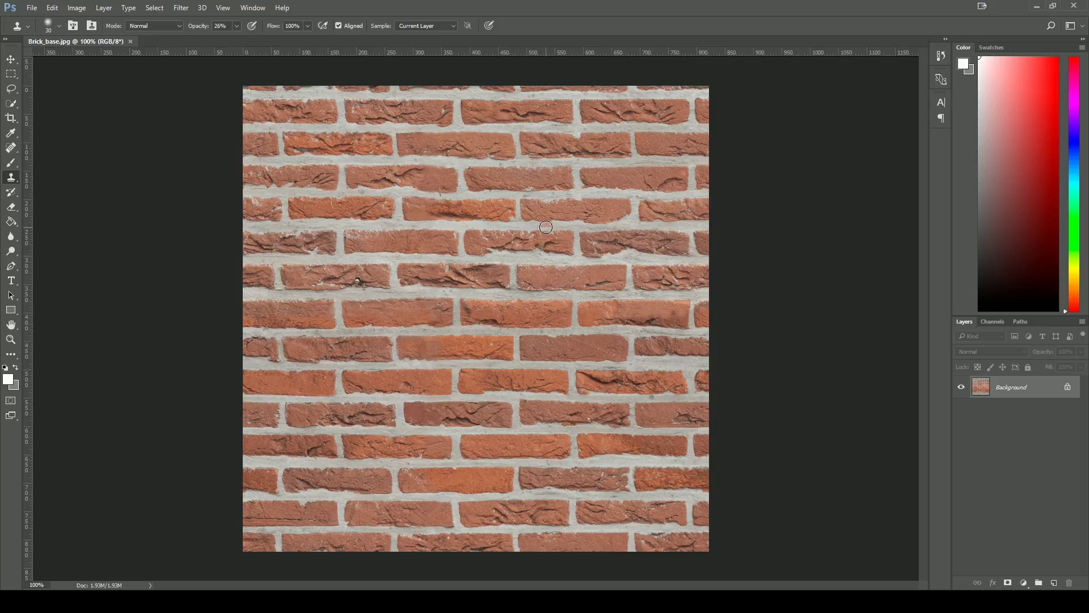
pyautogui.moveTo(460, 600)
pyautogui.rightClick(1021, 393)
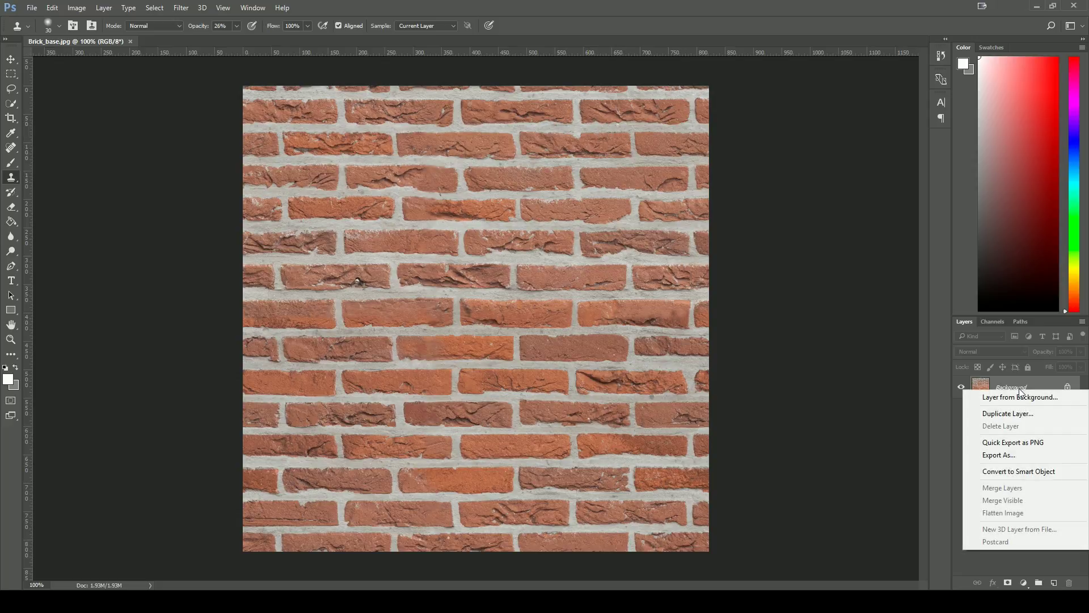
pyautogui.click(1004, 414)
pyautogui.press('Return')
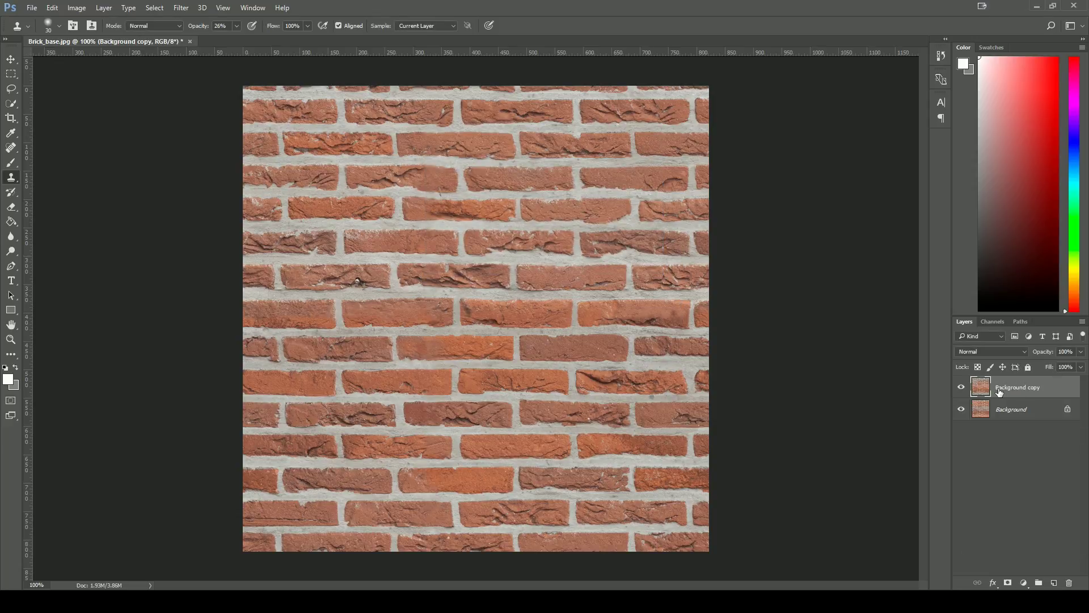
pyautogui.click(961, 388)
pyautogui.click(959, 390)
# Apply the High Pass filter to the background copy with a radius of 75.5 pixels
pyautogui.click(183, 8)
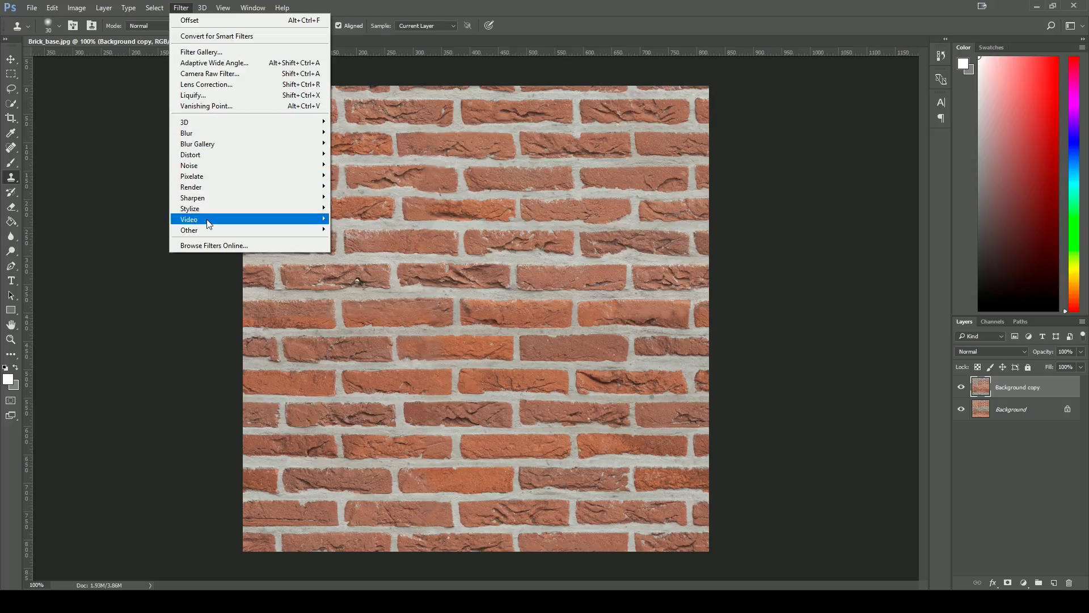
pyautogui.moveTo(207, 230)
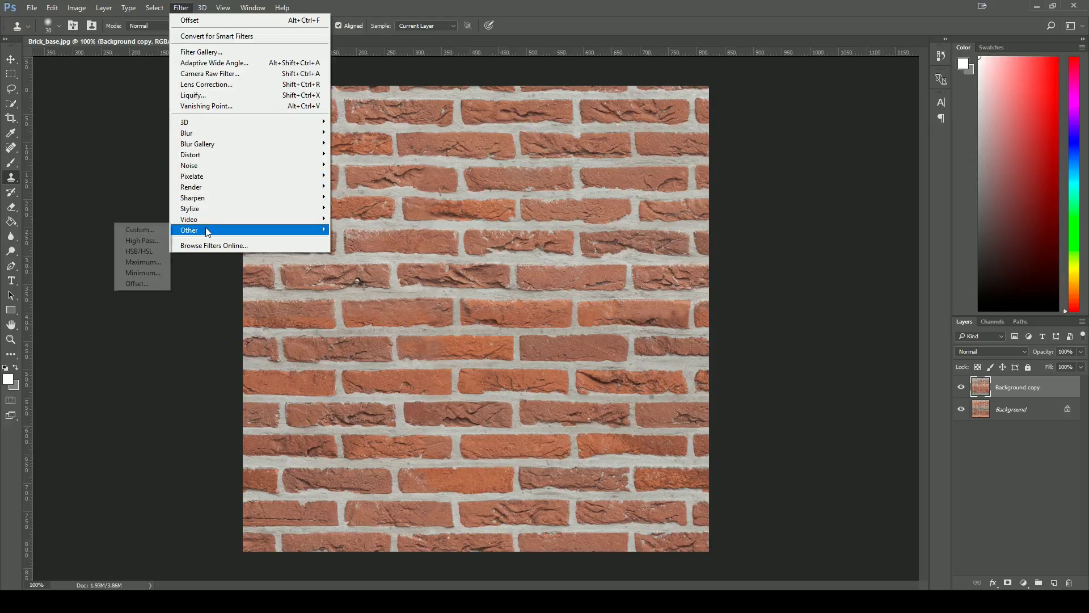
pyautogui.click(142, 241)
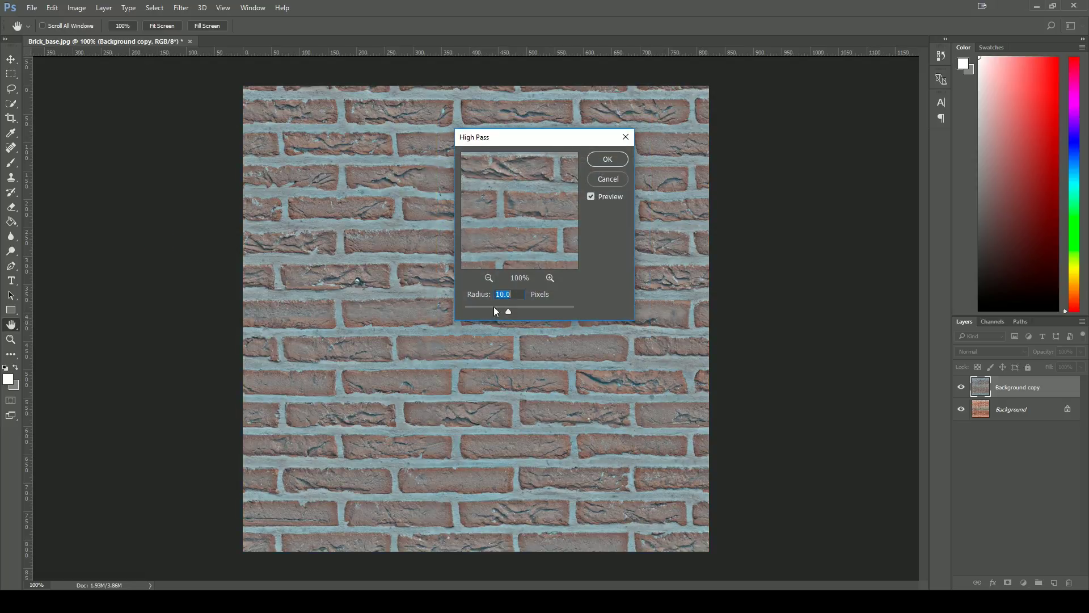
pyautogui.moveTo(510, 312); pyautogui.dragTo(528, 314)
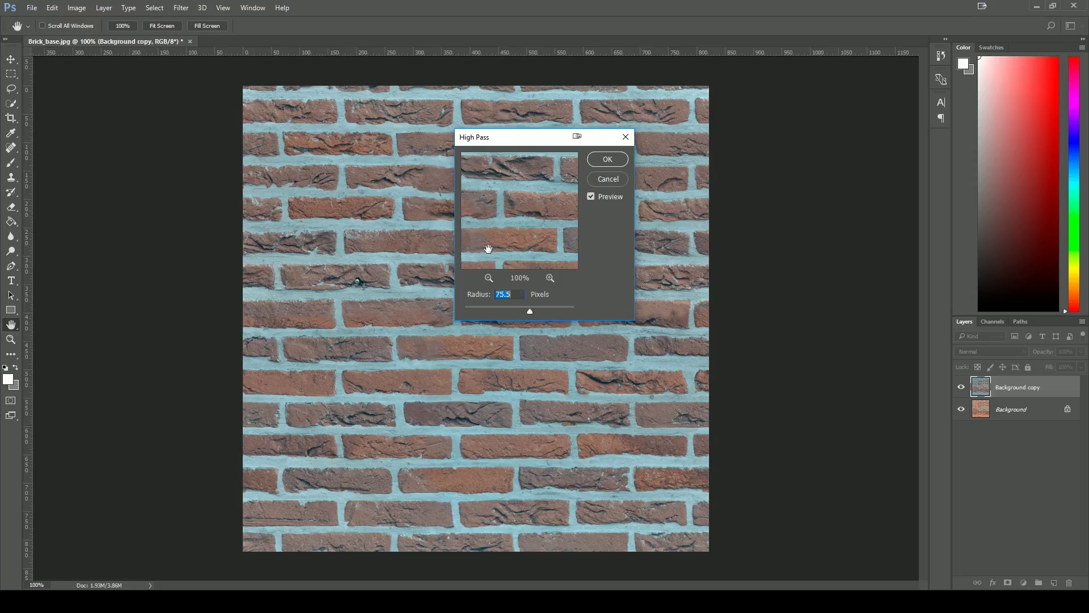
pyautogui.click(604, 157)
pyautogui.press('s')
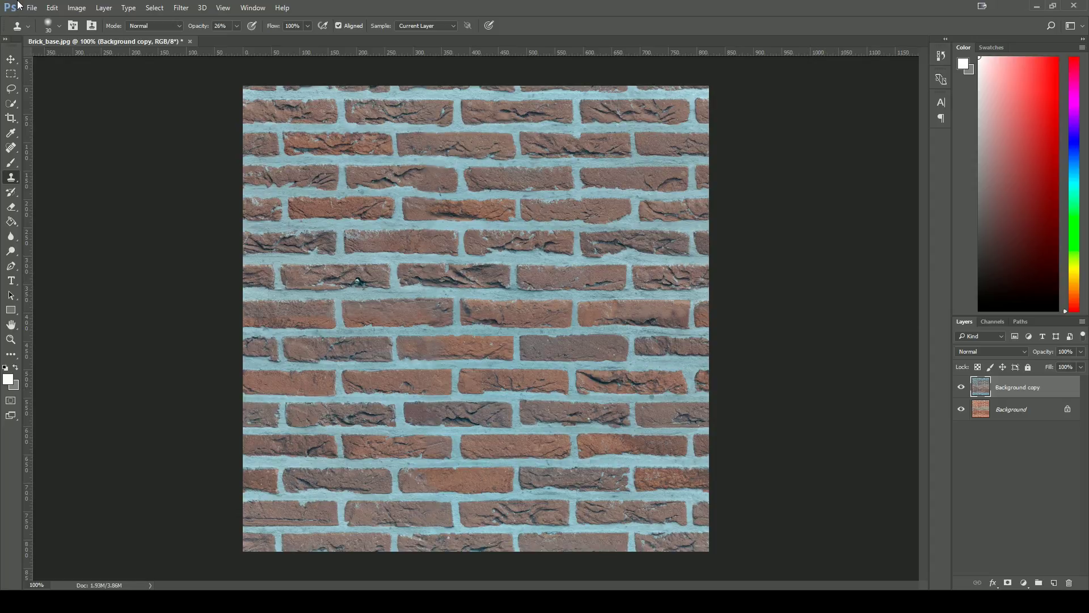
# Fade the High Pass effect on the background copy using the Luminosity mode at 100% opacity
pyautogui.click(51, 8)
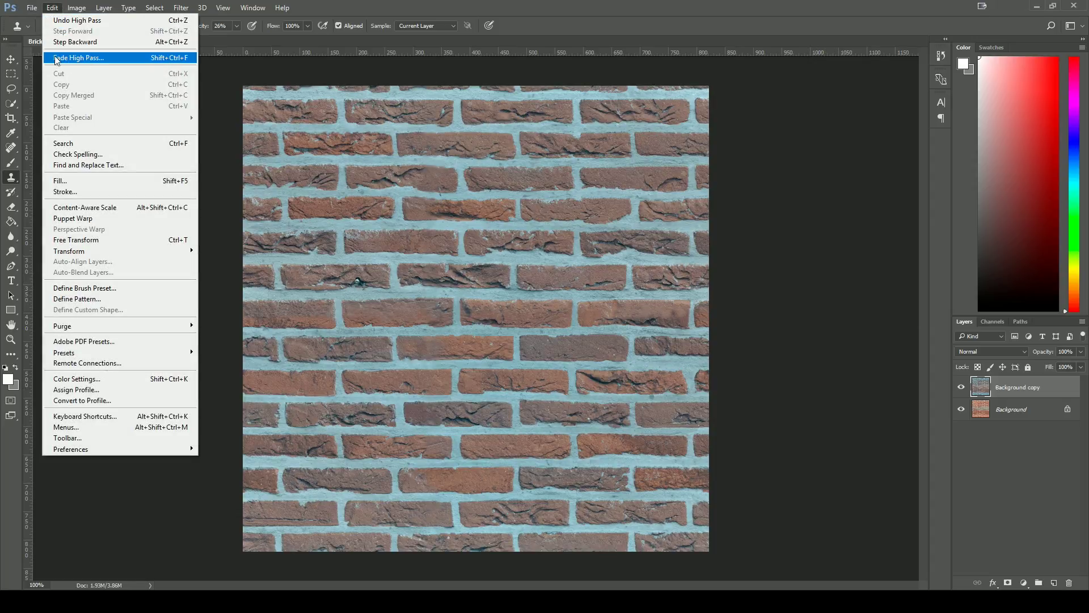
pyautogui.click(82, 59)
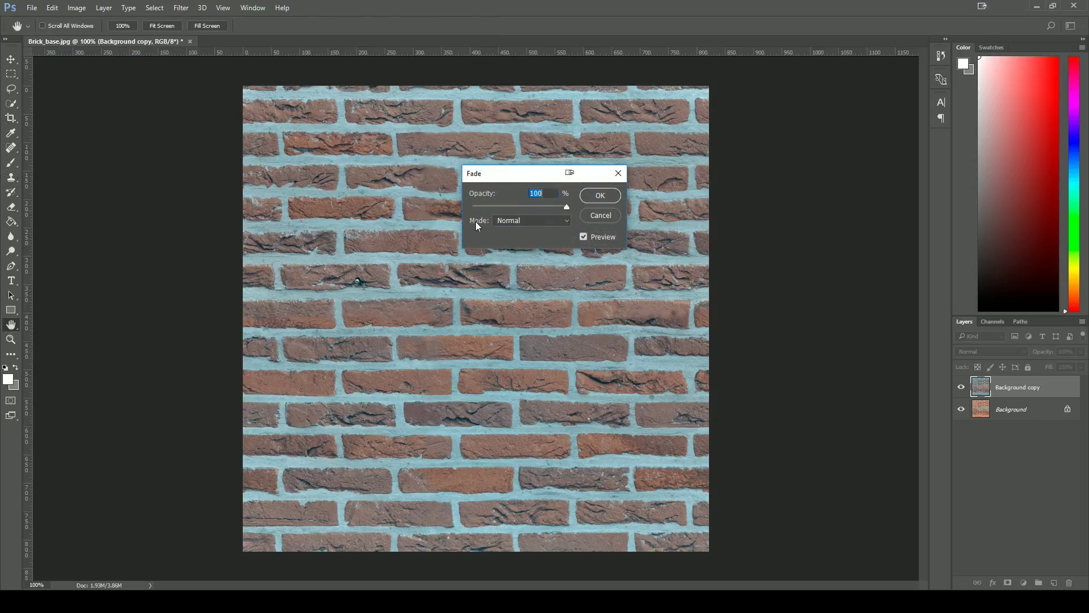
pyautogui.click(563, 220)
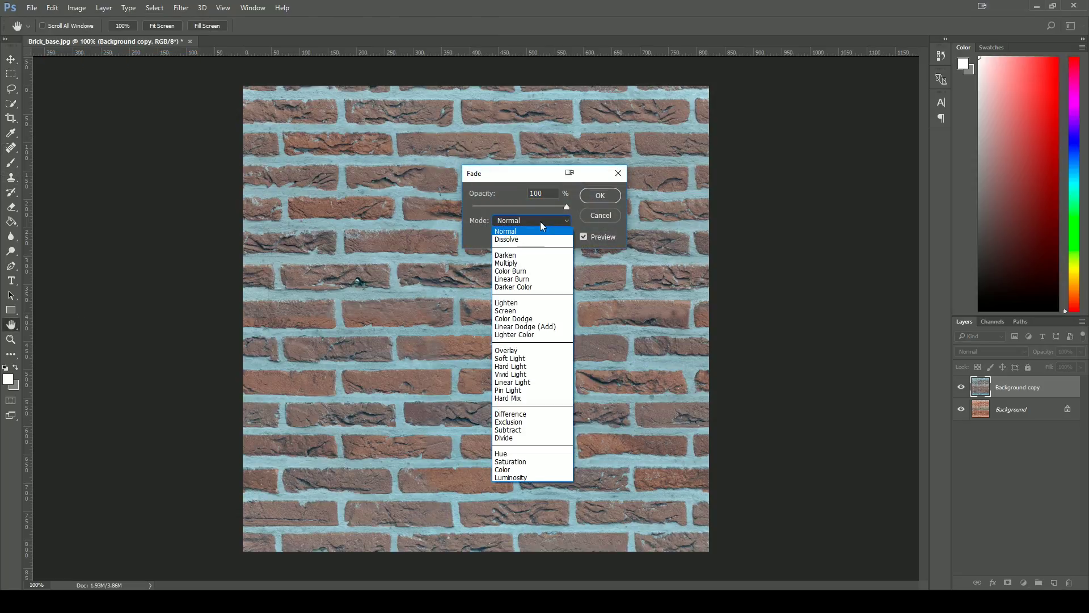
pyautogui.click(513, 478)
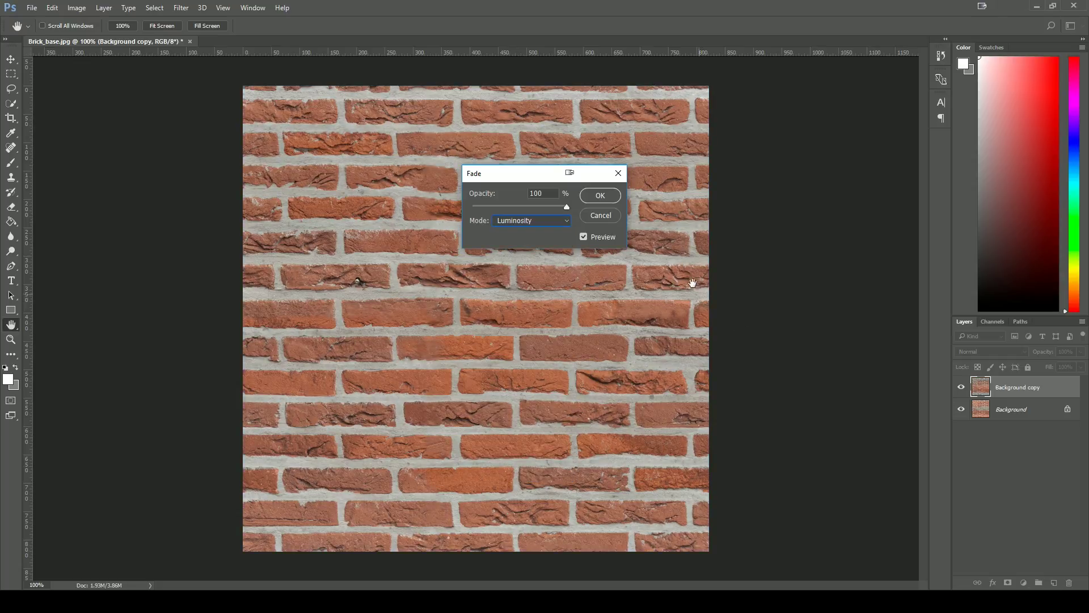
pyautogui.click(601, 195)
pyautogui.press('s')
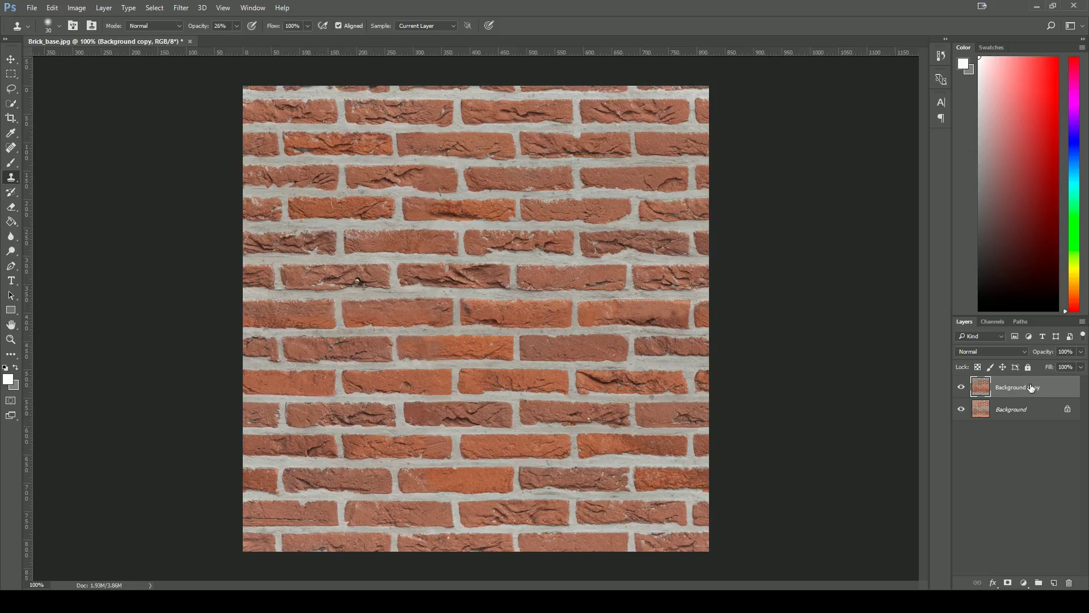
# Compare the brick image with the filtered background copy hidden and shown to judge the tone difference
pyautogui.click(961, 388)
pyautogui.click(960, 388)
pyautogui.click(961, 388)
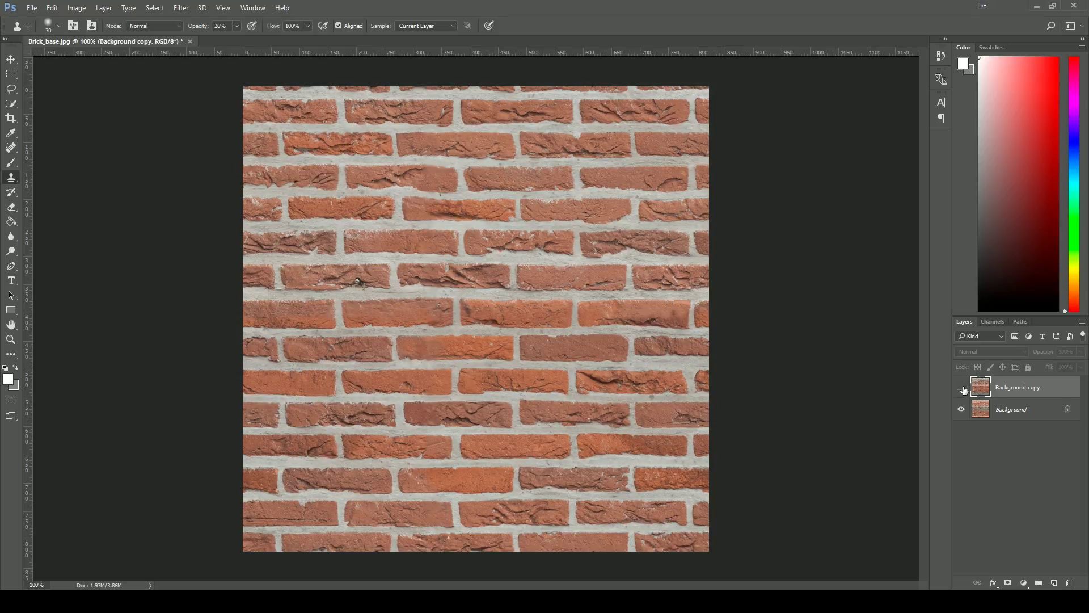
pyautogui.click(961, 389)
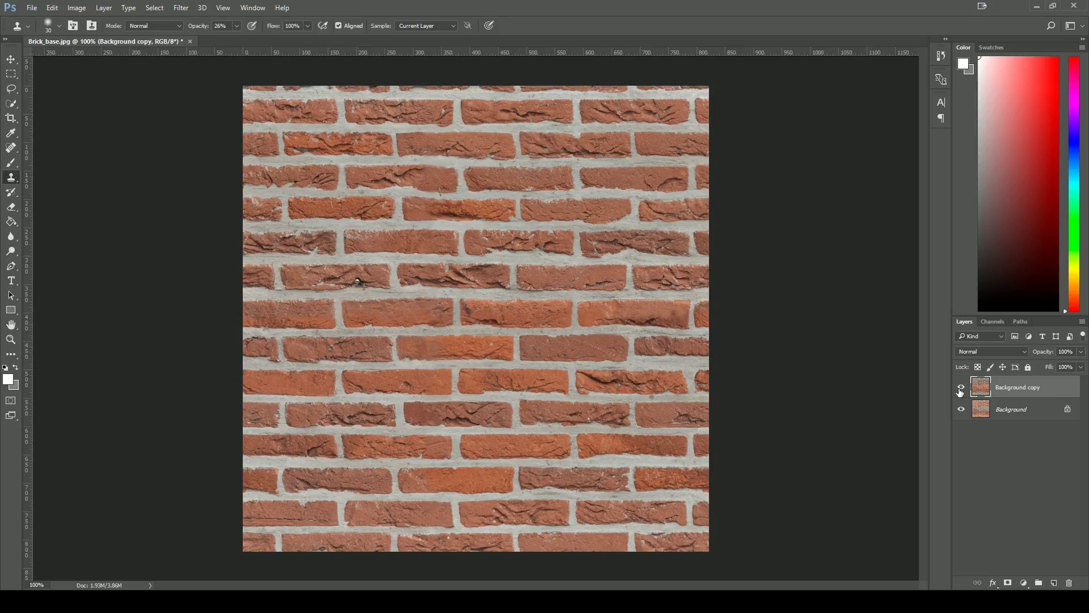
pyautogui.click(960, 389)
pyautogui.click(960, 389)
# Unlock the original Background layer and delete it, keeping only the filtered copy
pyautogui.click(1066, 410)
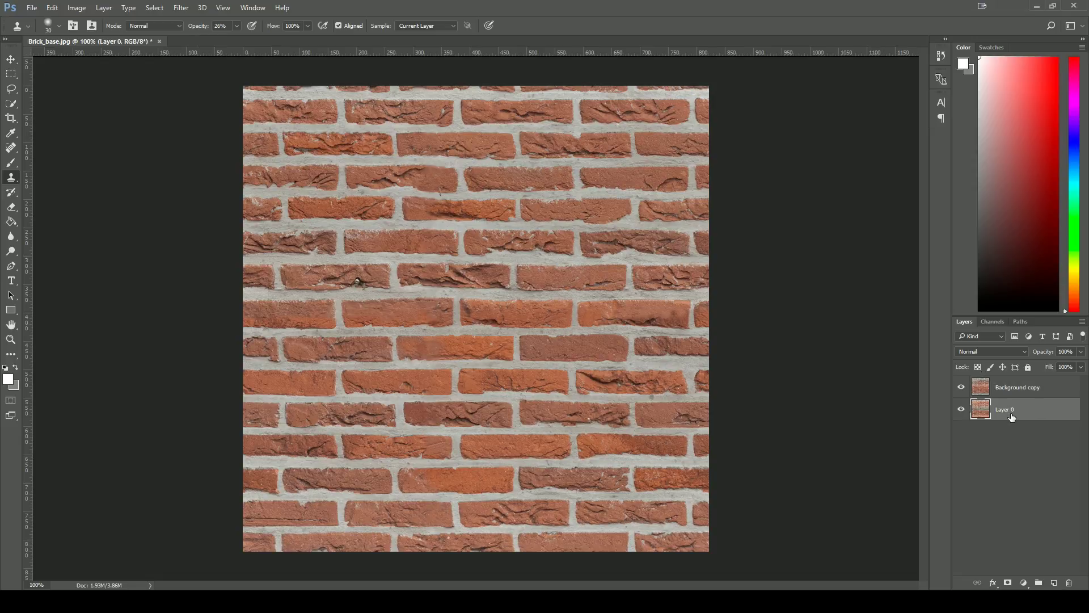
pyautogui.click(1069, 583)
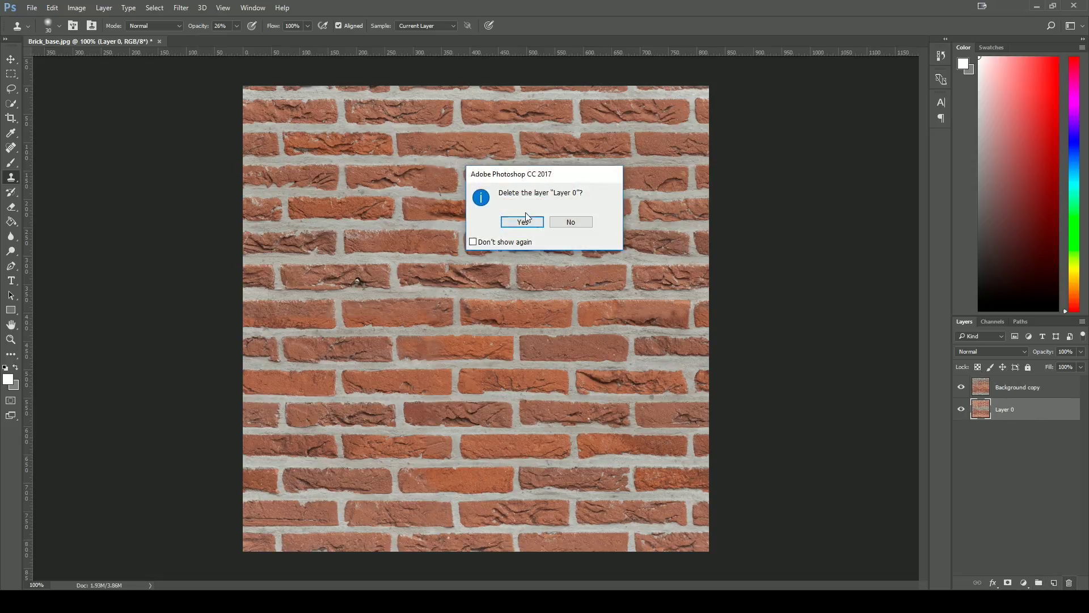
pyautogui.click(517, 222)
# Save the image in the wk2 folder as a Photoshop document named Brick_base
pyautogui.click(32, 8)
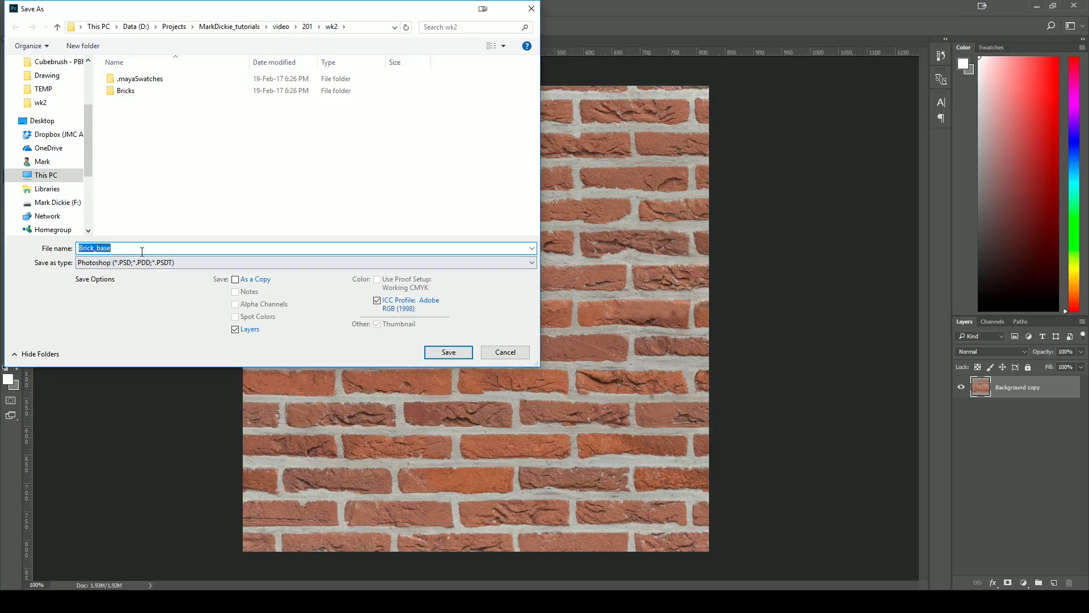
pyautogui.click(105, 247)
pyautogui.moveTo(111, 248); pyautogui.dragTo(97, 248)
pyautogui.click(122, 247)
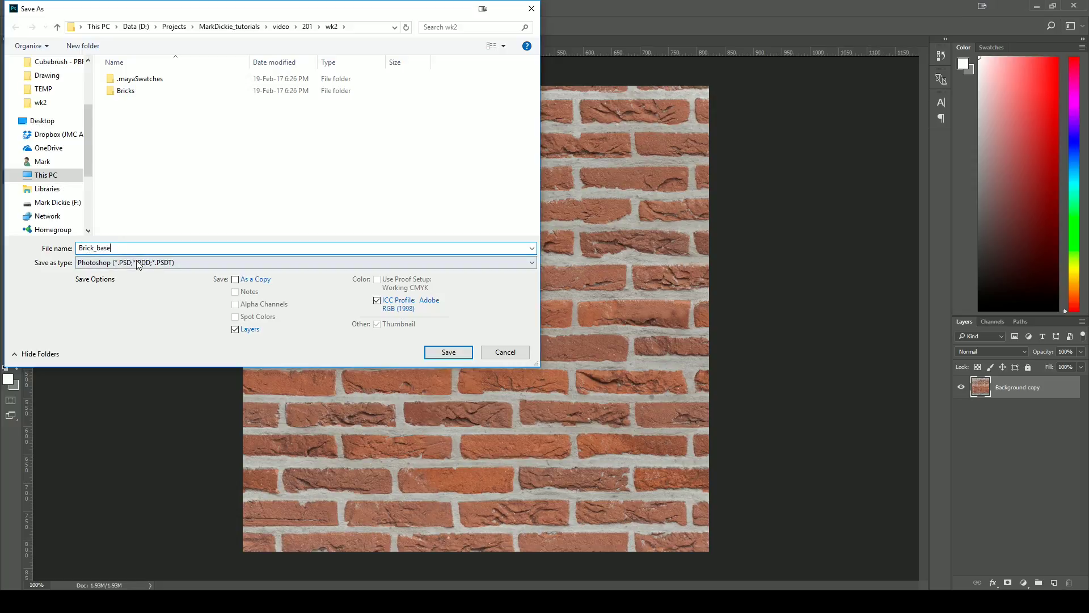
pyautogui.click(445, 352)
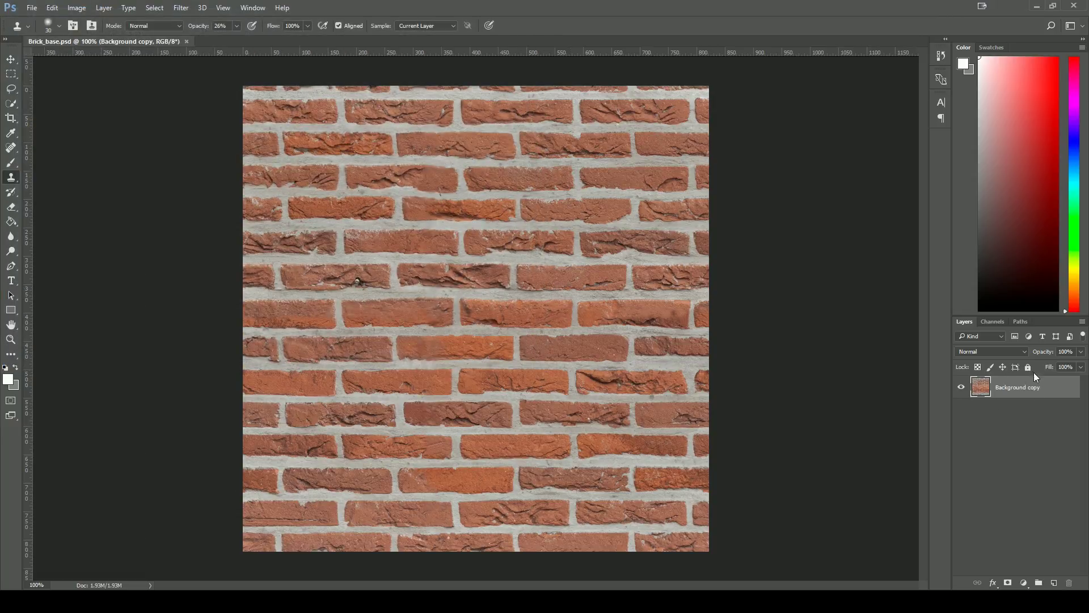
# Duplicate the Background copy layer as Bump, and duplicate the Bump layer as Spec
pyautogui.rightClick(1014, 391)
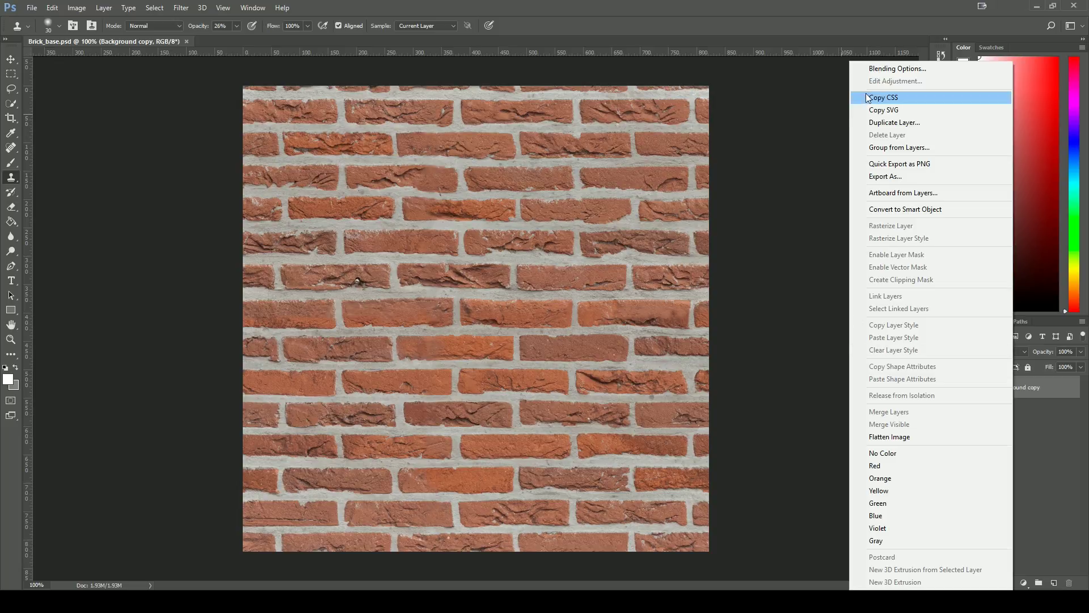
pyautogui.click(902, 122)
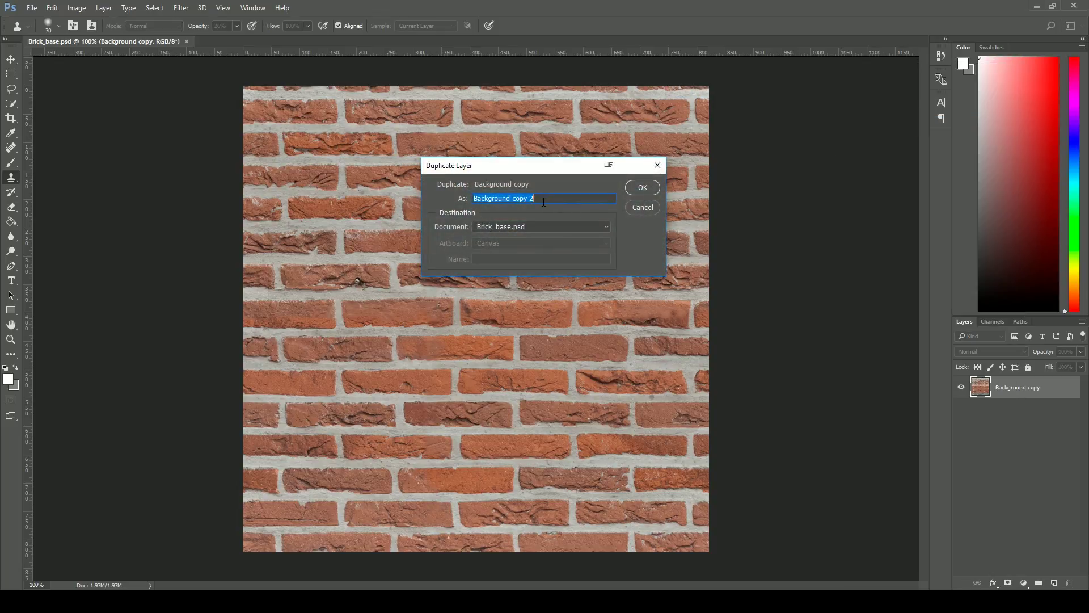
pyautogui.write('Bump')
pyautogui.press('Return')
pyautogui.rightClick(998, 388)
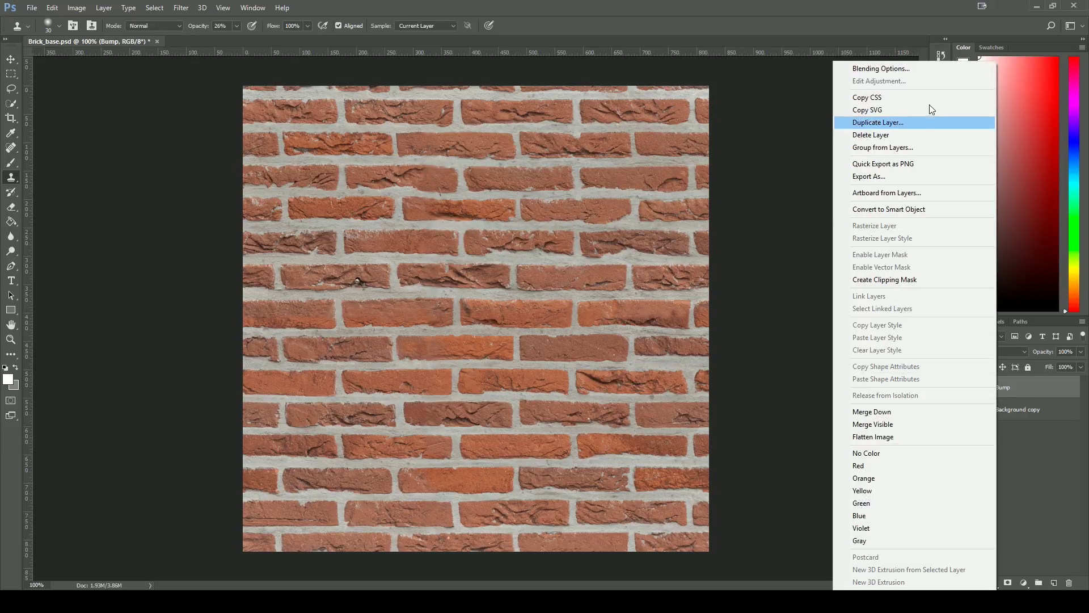
pyautogui.click(891, 122)
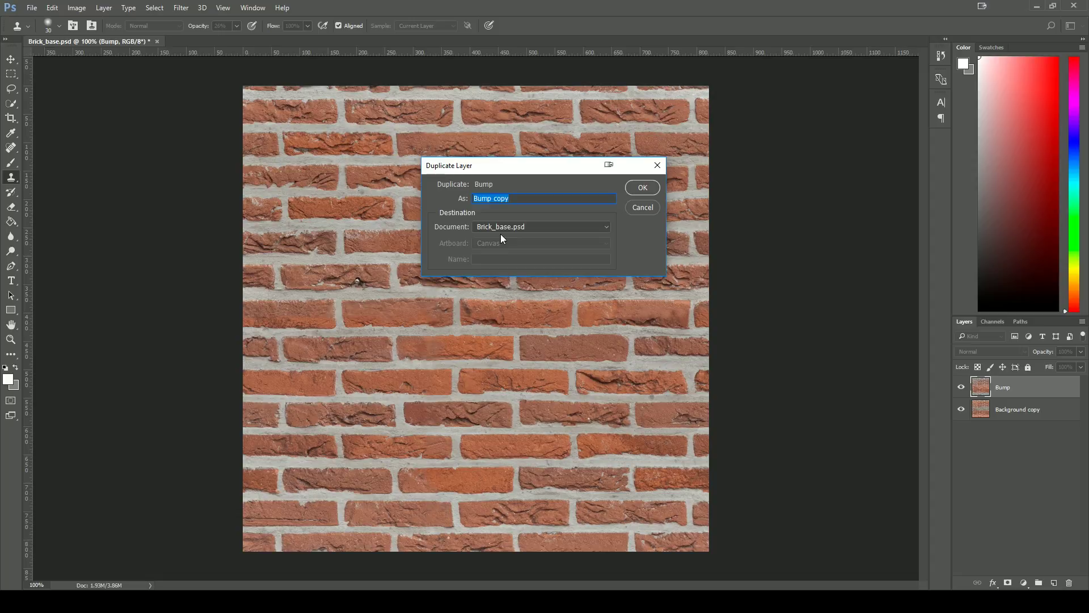
pyautogui.write('Spec')
pyautogui.press('Return')
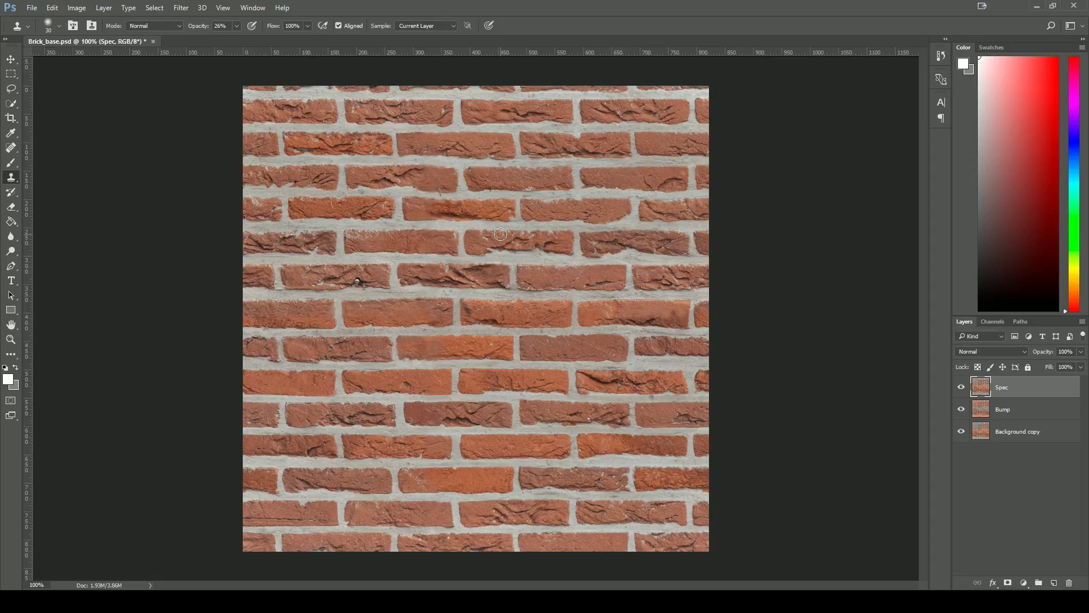
# Duplicate the Background copy layer under the name Diffuse
pyautogui.rightClick(1002, 383)
pyautogui.click(1028, 431)
pyautogui.rightClick(1007, 436)
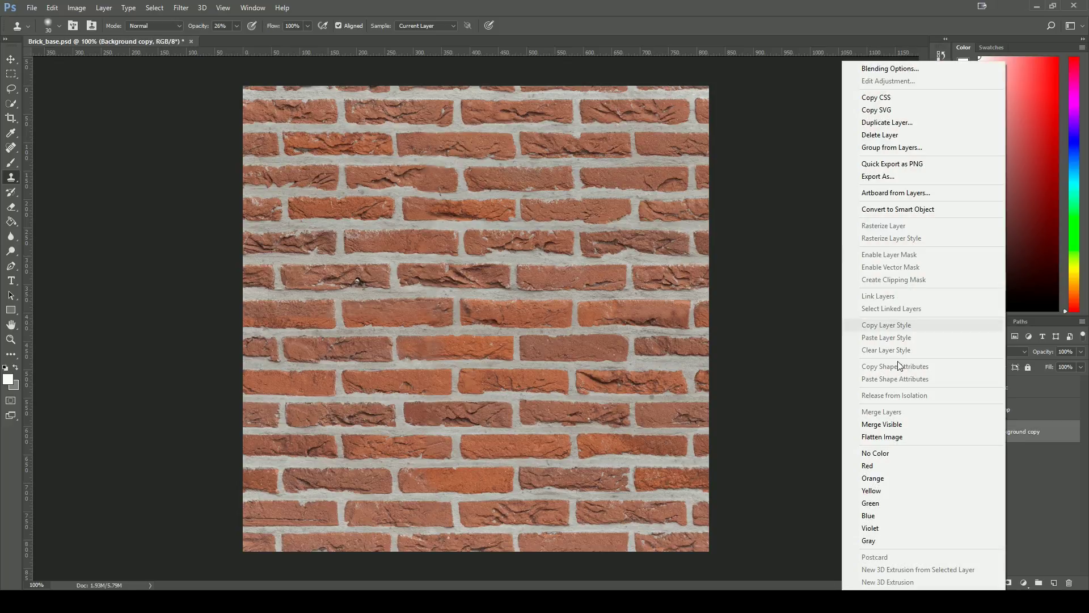
pyautogui.click(887, 123)
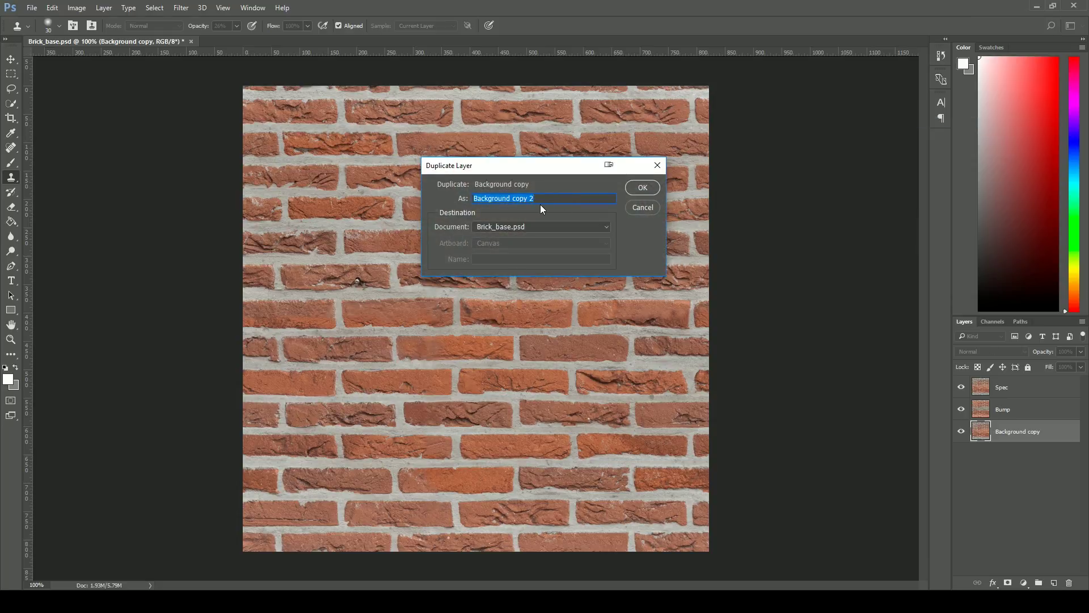
pyautogui.write('C')
pyautogui.click(639, 189)
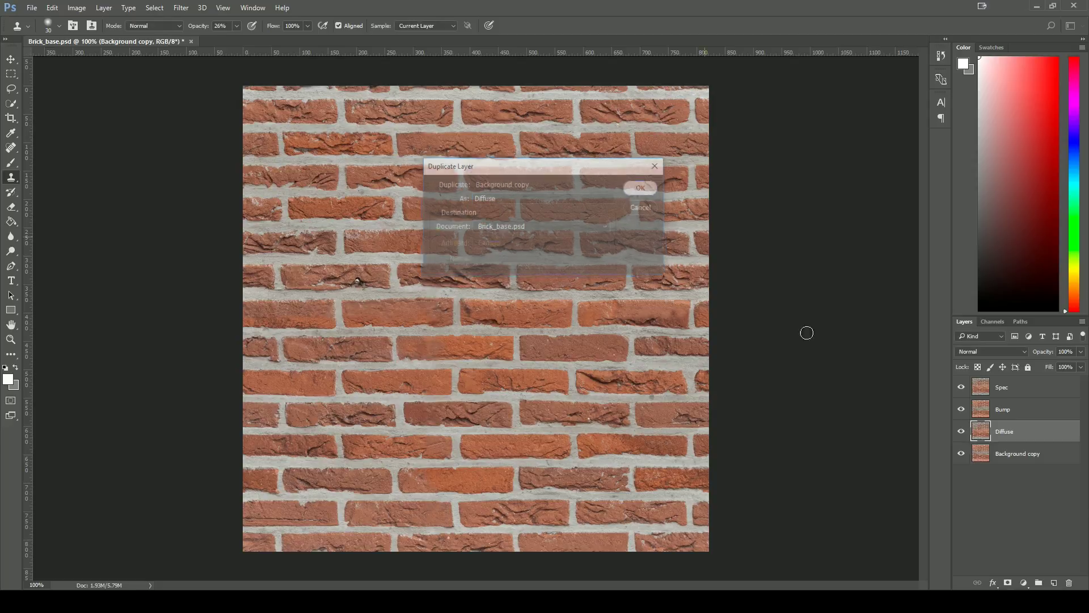
# Hide the Spec layer and make the Bump layer the active layer, keeping it visible
pyautogui.click(1007, 455)
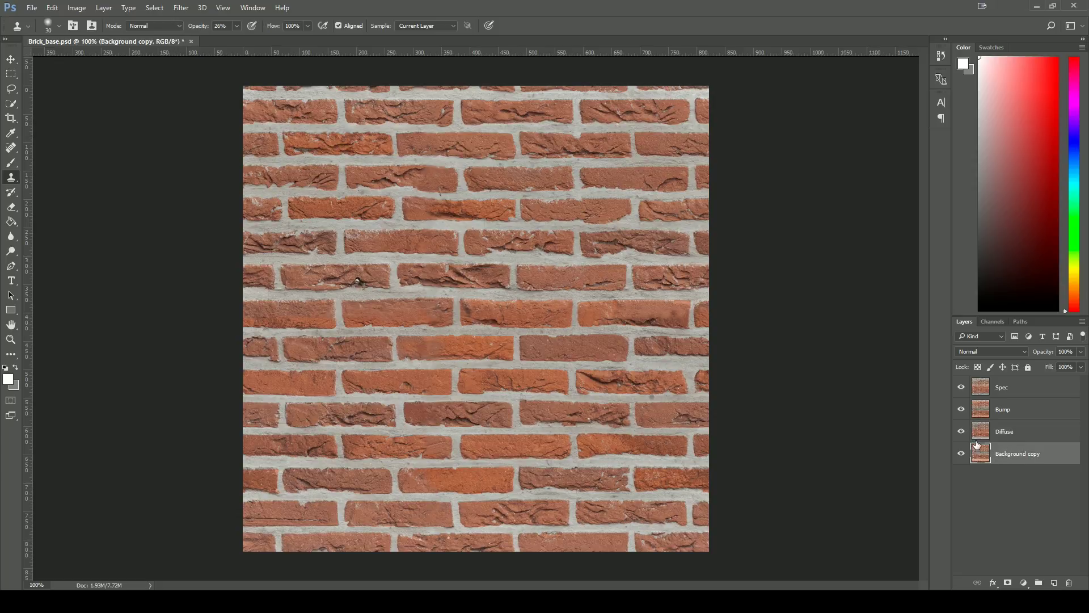
pyautogui.click(961, 387)
pyautogui.click(960, 409)
pyautogui.click(1002, 432)
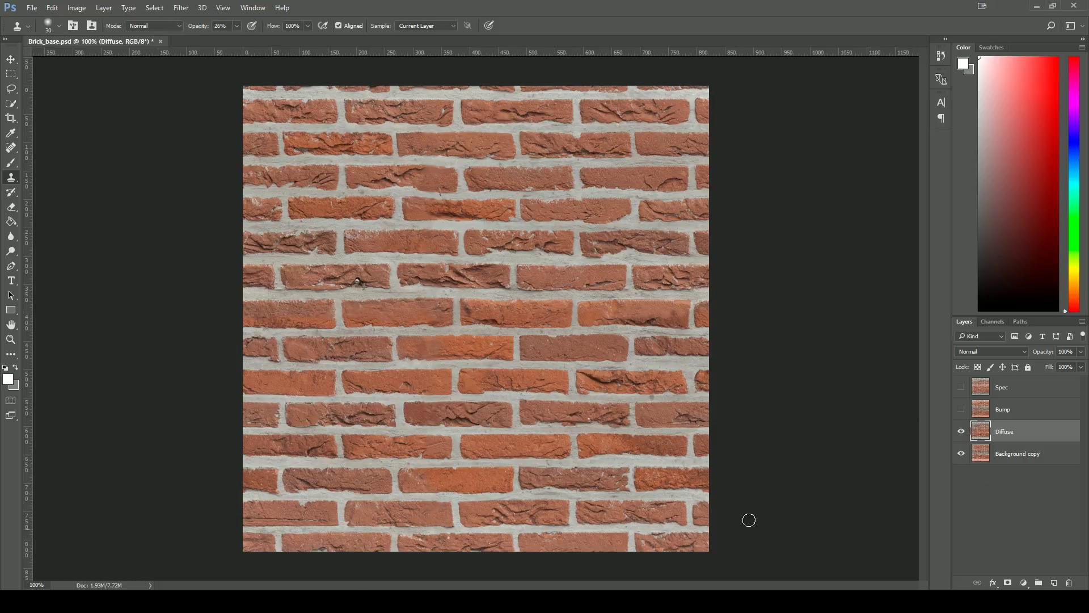
pyautogui.press('m')
pyautogui.click(961, 409)
pyautogui.click(1003, 409)
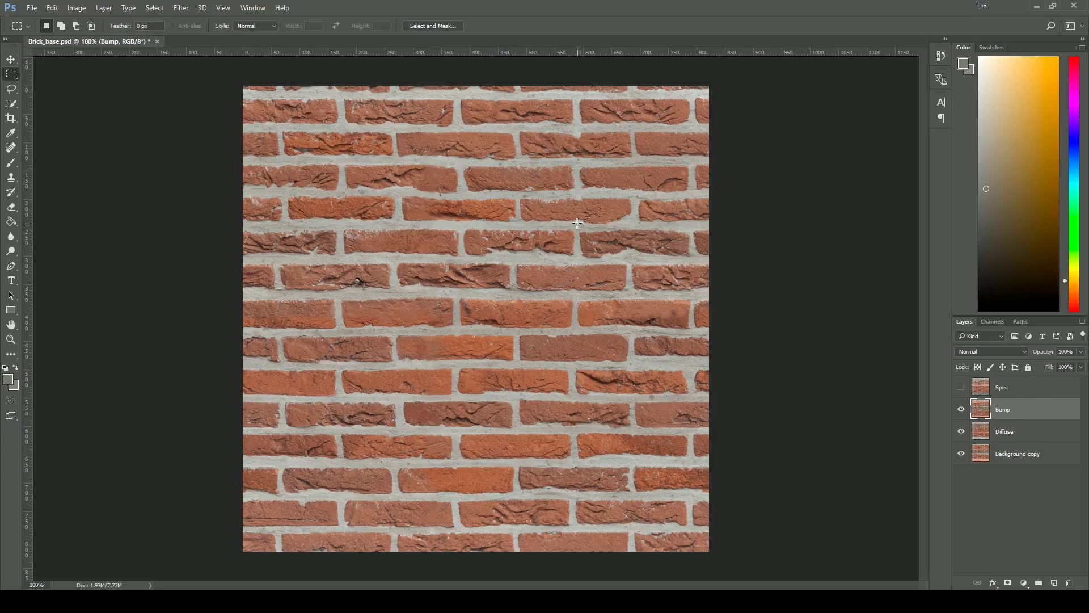
# Start a Color Range selection on the Bump layer and sample the light grey mortar between the bricks
pyautogui.click(12, 103)
pyautogui.click(77, 8)
pyautogui.moveTo(156, 9)
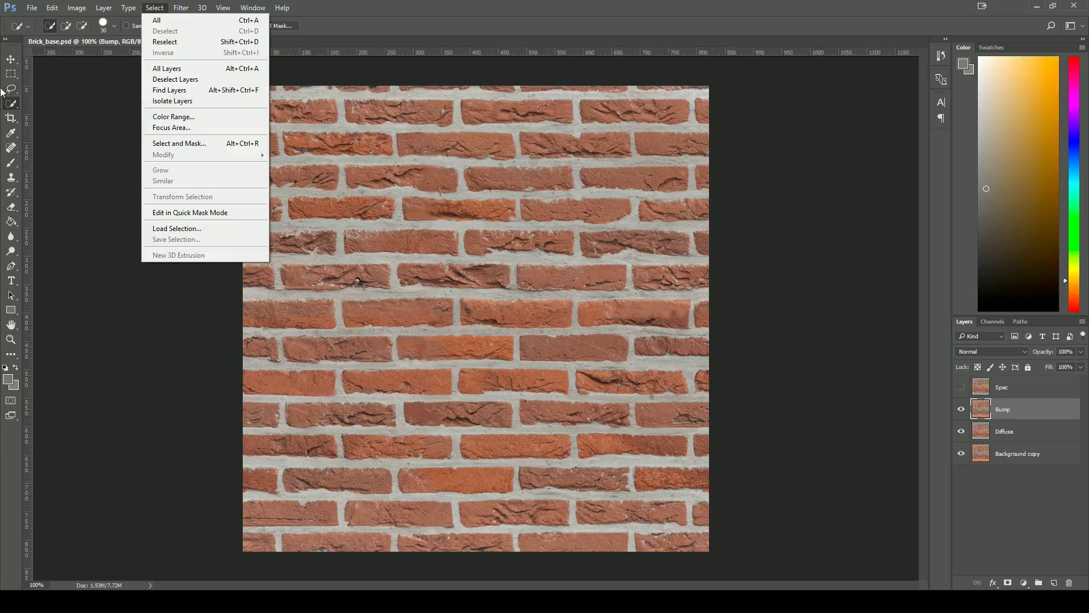
pyautogui.click(155, 7)
pyautogui.click(155, 8)
pyautogui.click(178, 117)
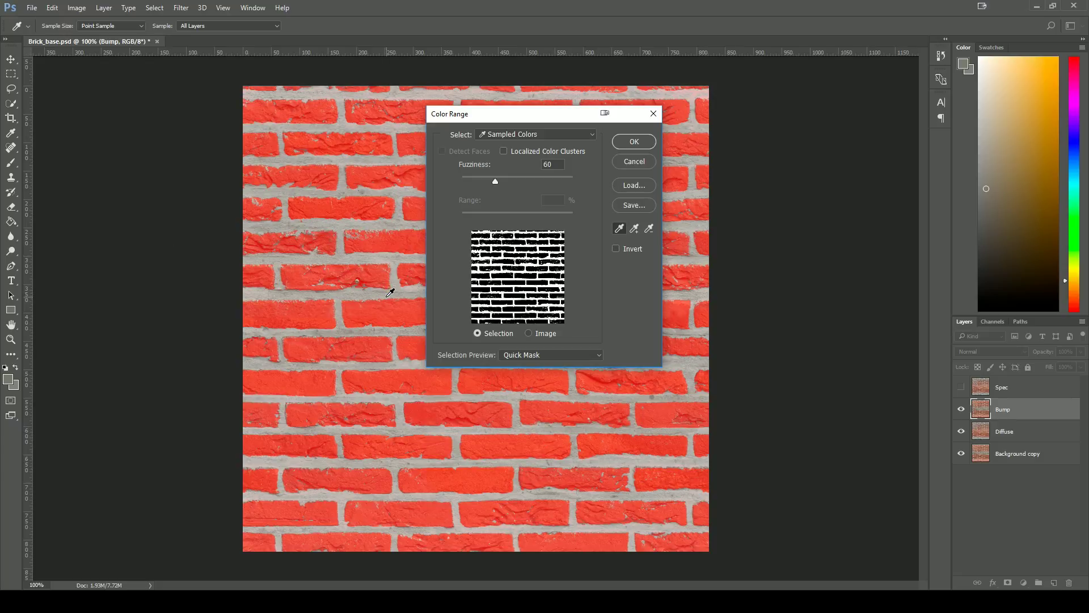
pyautogui.hotkey('ctrl', '+')
pyautogui.hotkey('ctrl', '+')
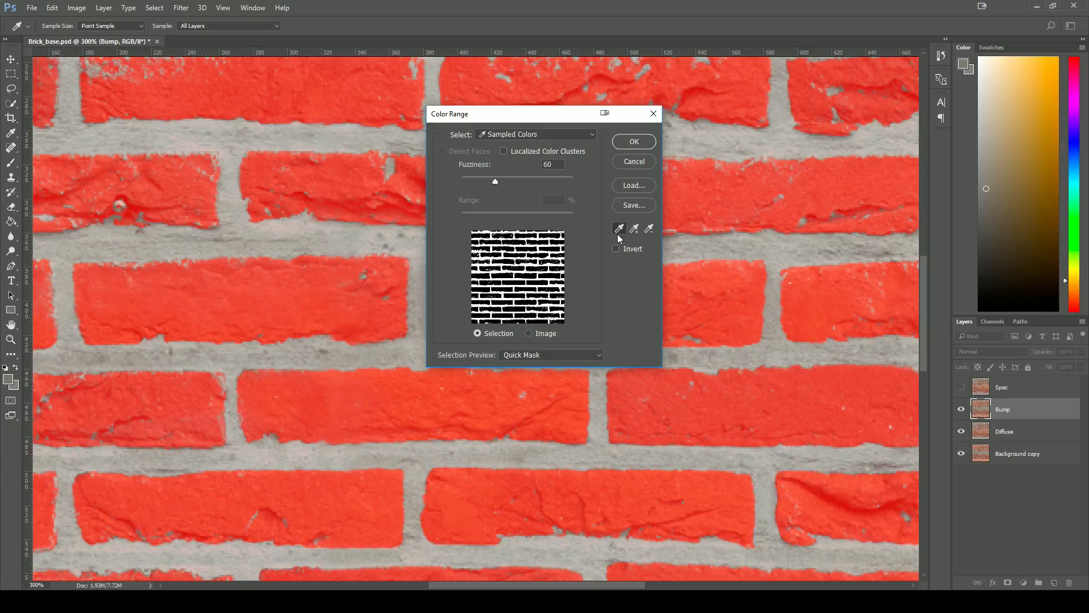
pyautogui.click(343, 237)
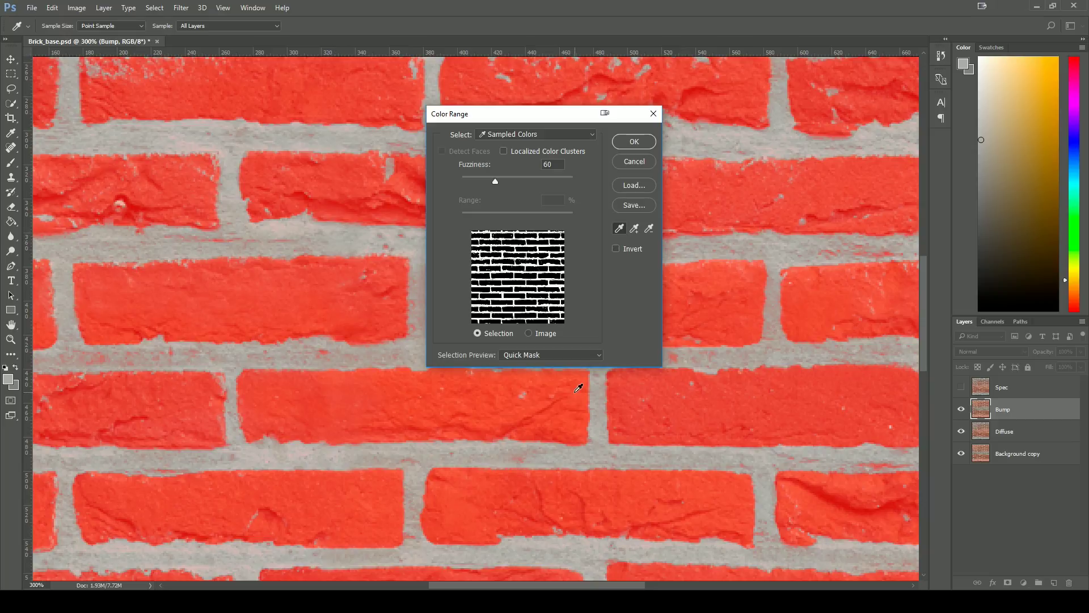
# Switch the Color Range selection preview to None and back to Quick Mask to compare the mask with the image
pyautogui.click(572, 355)
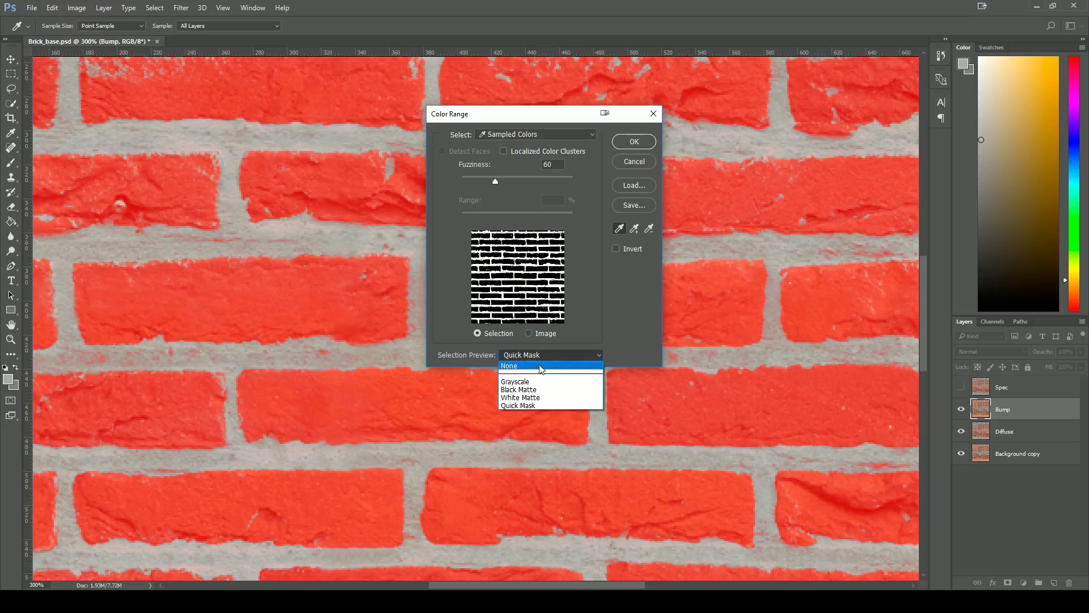
pyautogui.click(534, 366)
pyautogui.click(529, 355)
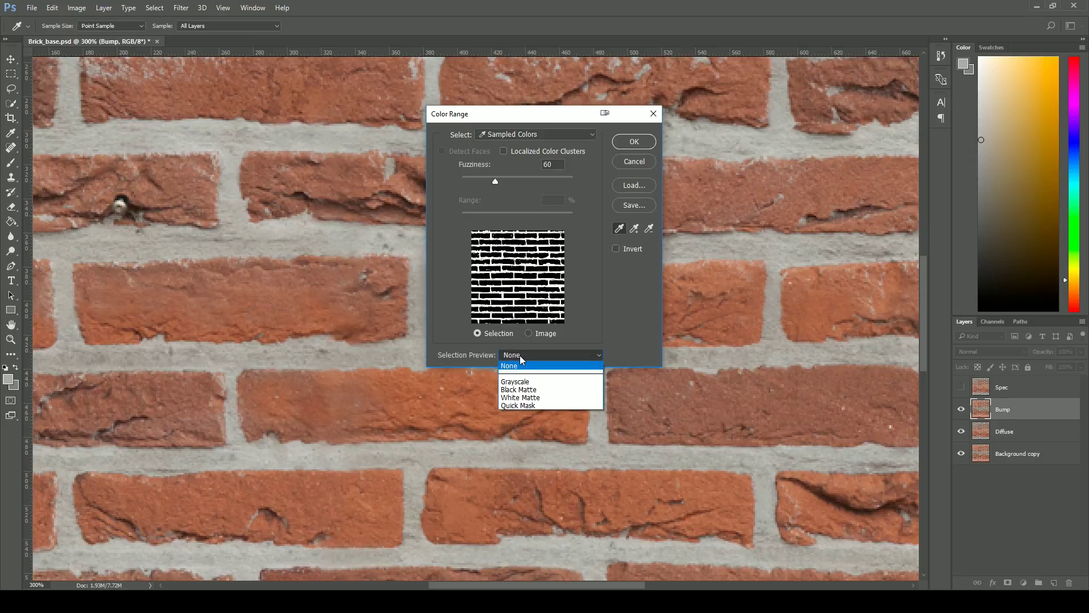
pyautogui.click(520, 406)
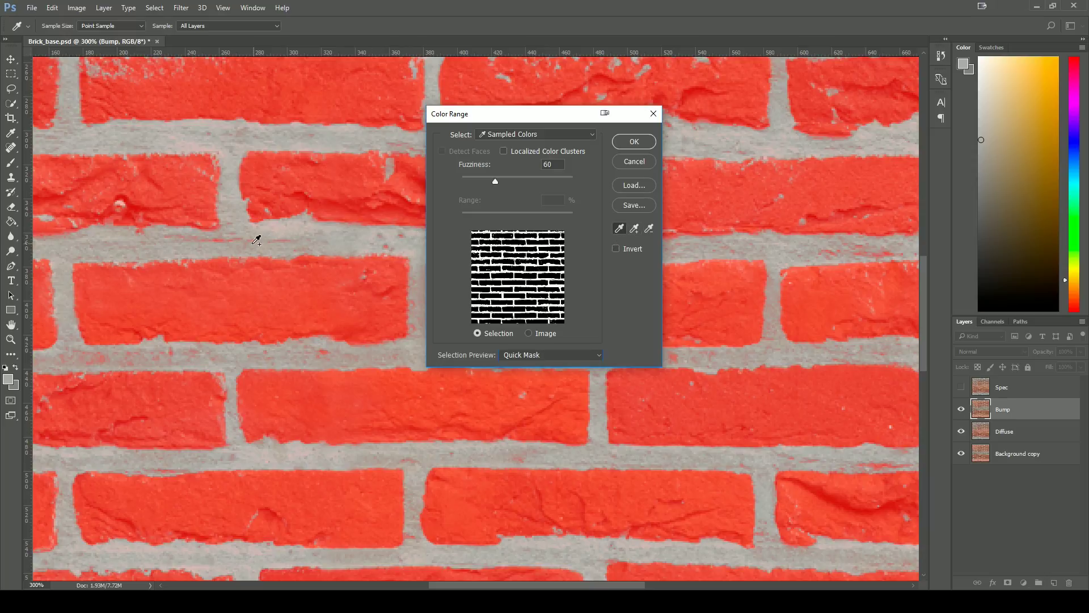
# Sample further mortar tones for the color range, check the mask coverage across the wall, and create the mortar selection
pyautogui.keyDown('shift'); pyautogui.click(224, 239); pyautogui.keyUp('shift')
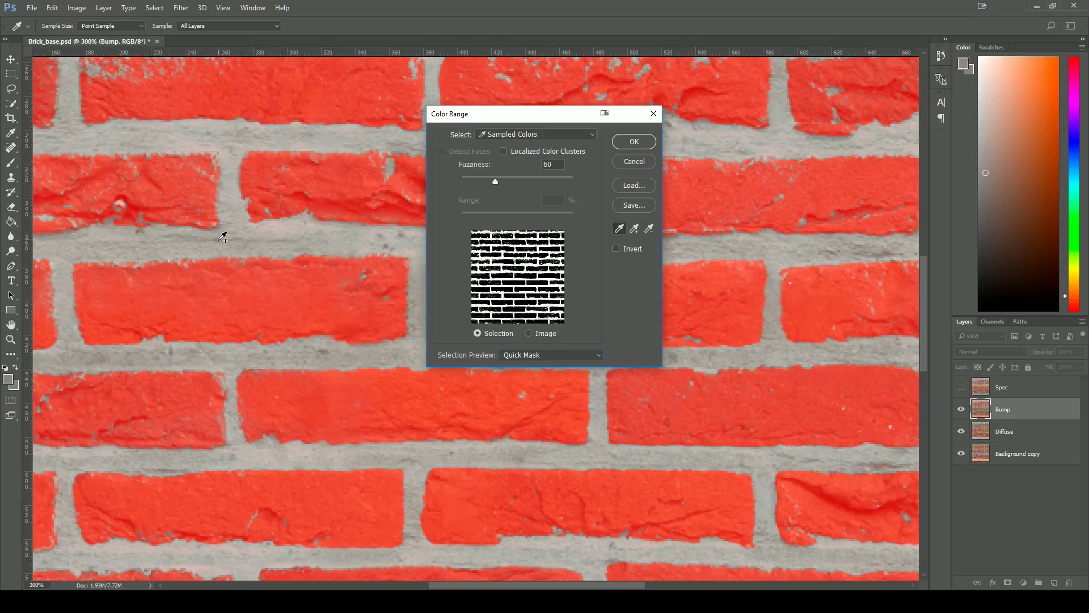
pyautogui.keyDown('shift'); pyautogui.click(221, 236); pyautogui.keyUp('shift')
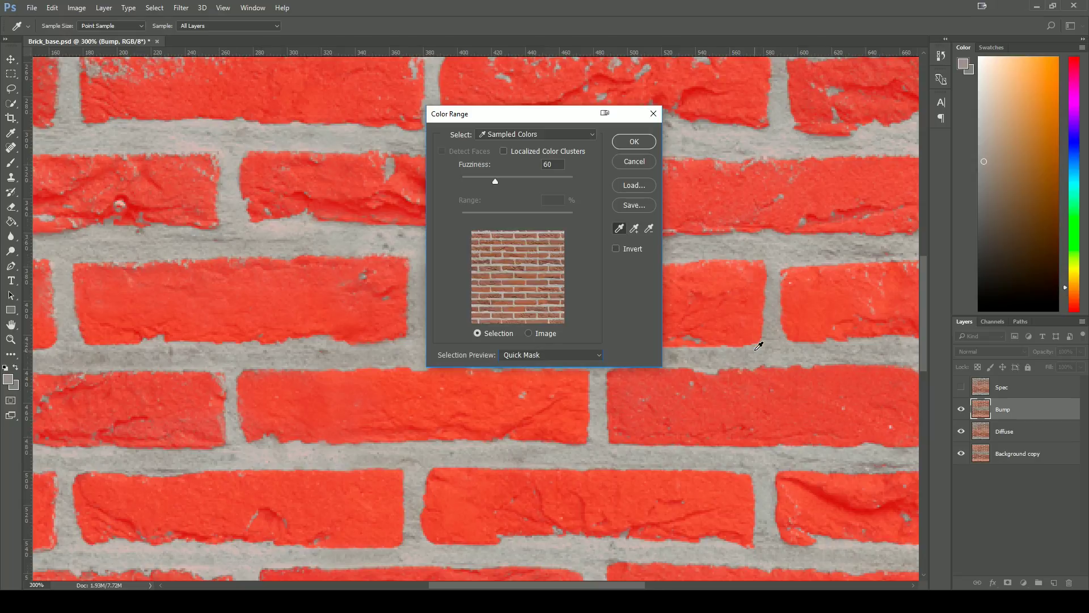
pyautogui.hotkey('ctrl', '-')
pyautogui.moveTo(243, 194); pyautogui.dragTo(169, 431)
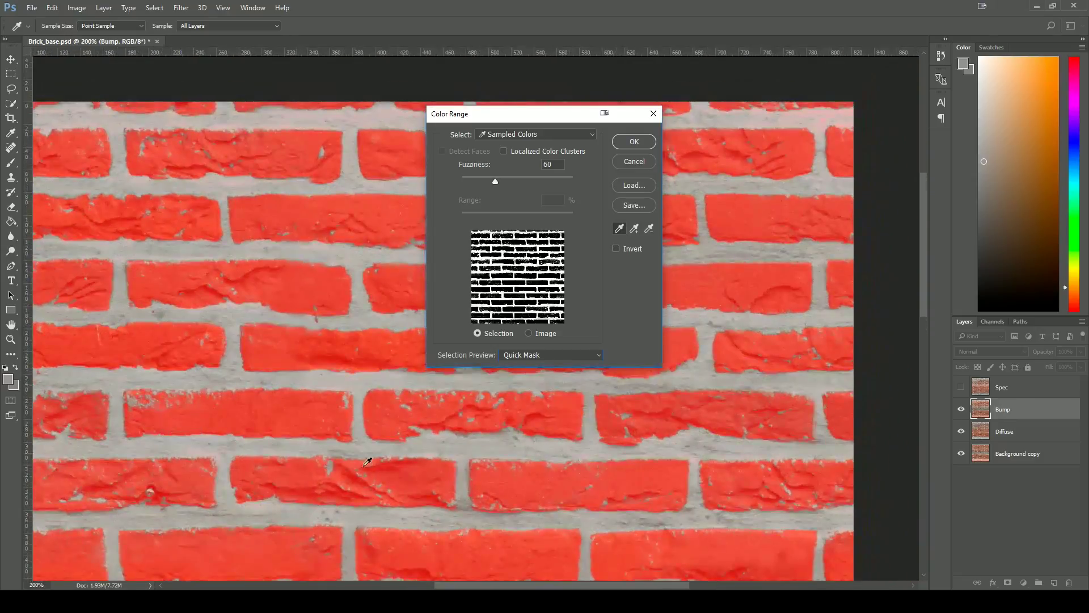
pyautogui.moveTo(714, 486); pyautogui.dragTo(690, 384)
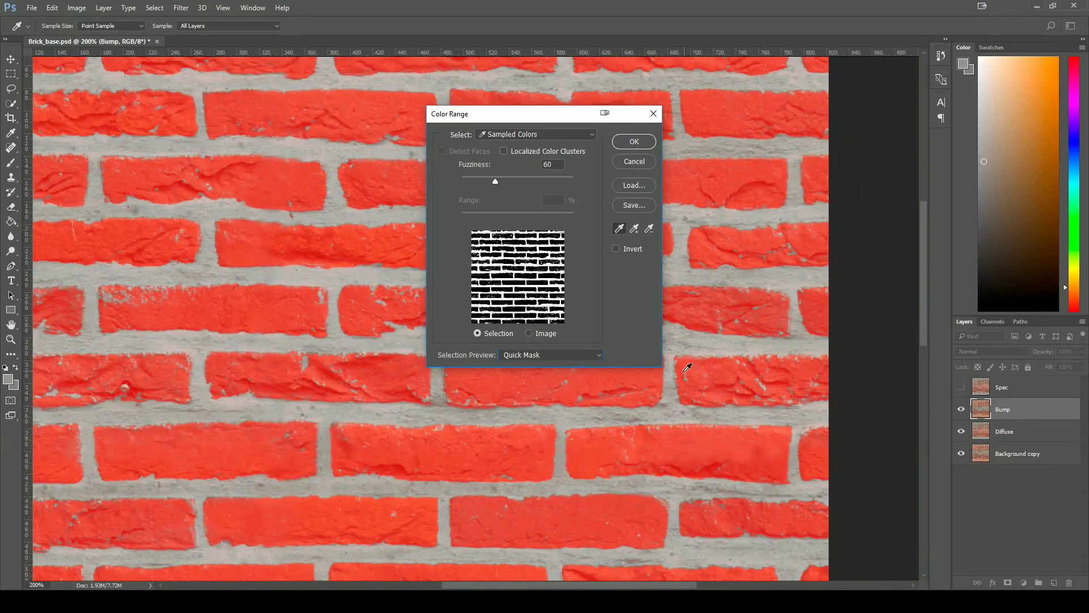
pyautogui.click(621, 141)
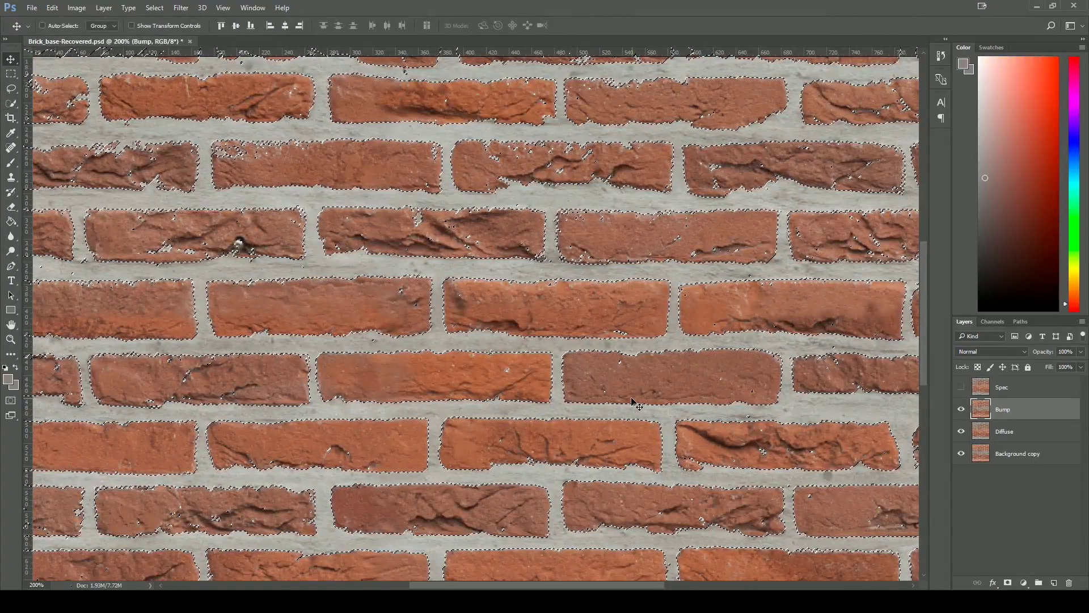
# Open the mortar selection in Select and Mask and show it with the Overlay view
pyautogui.click(154, 8)
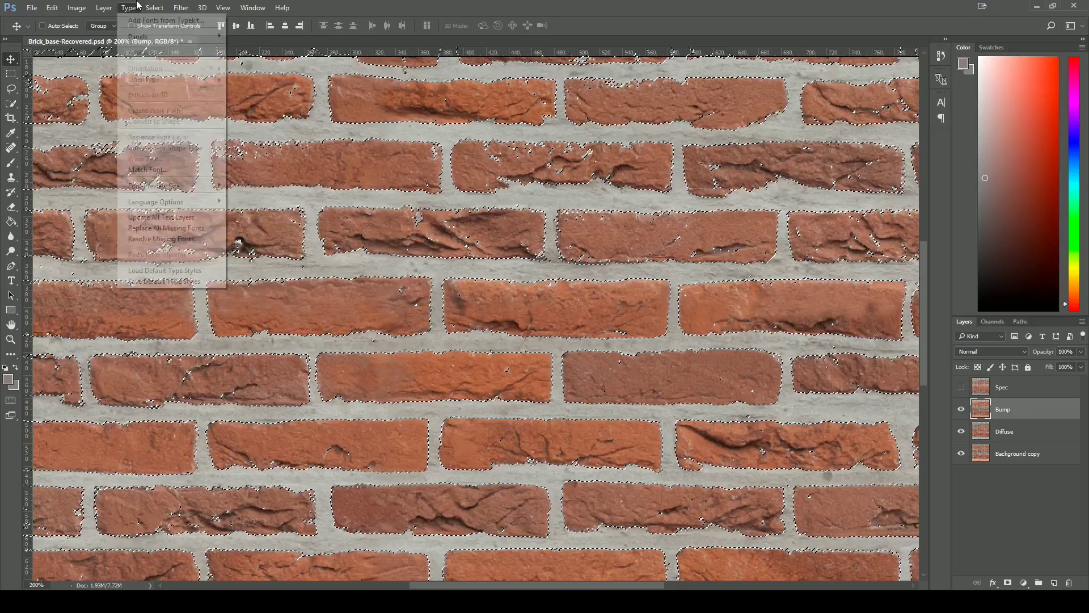
pyautogui.click(155, 8)
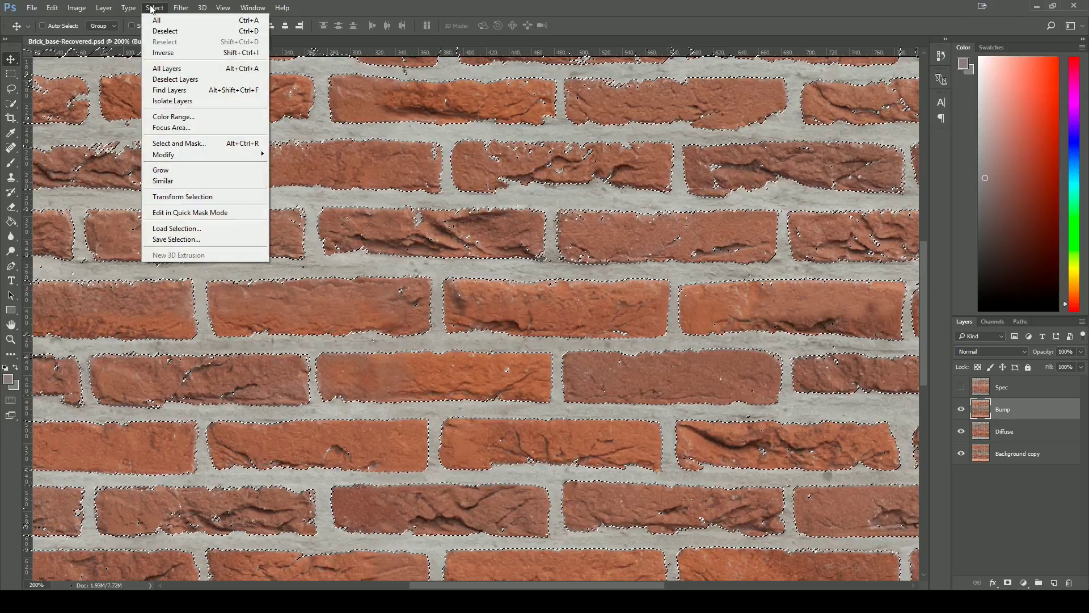
pyautogui.click(174, 143)
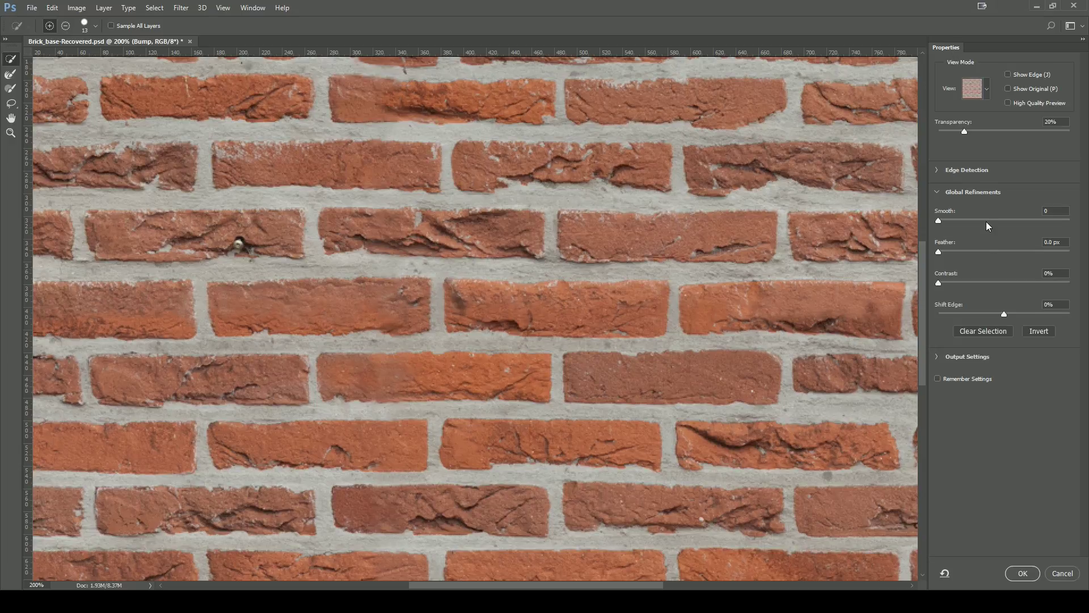
pyautogui.click(986, 91)
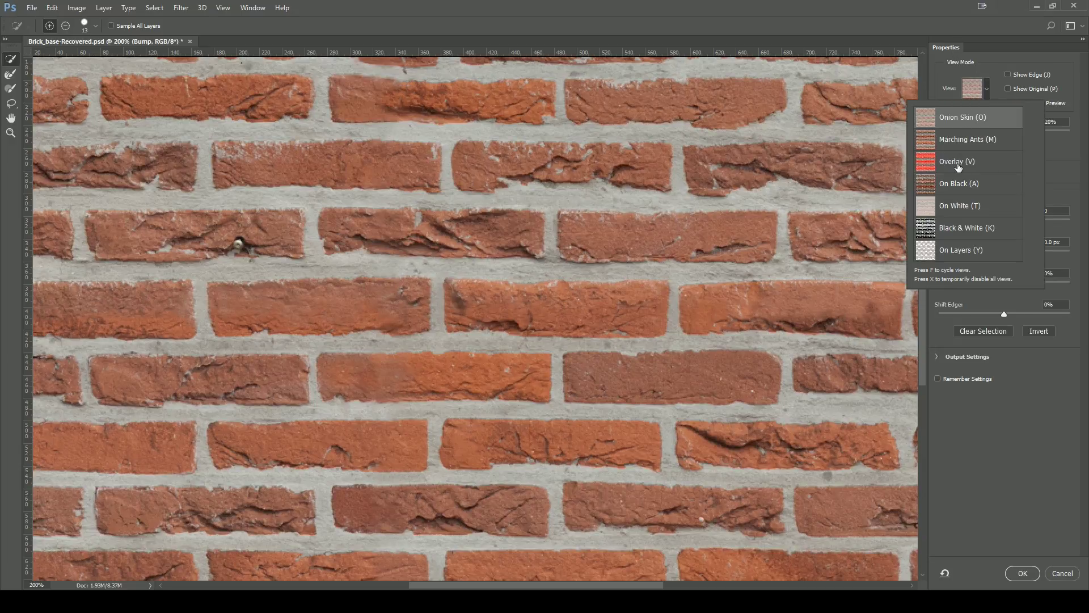
pyautogui.click(993, 51)
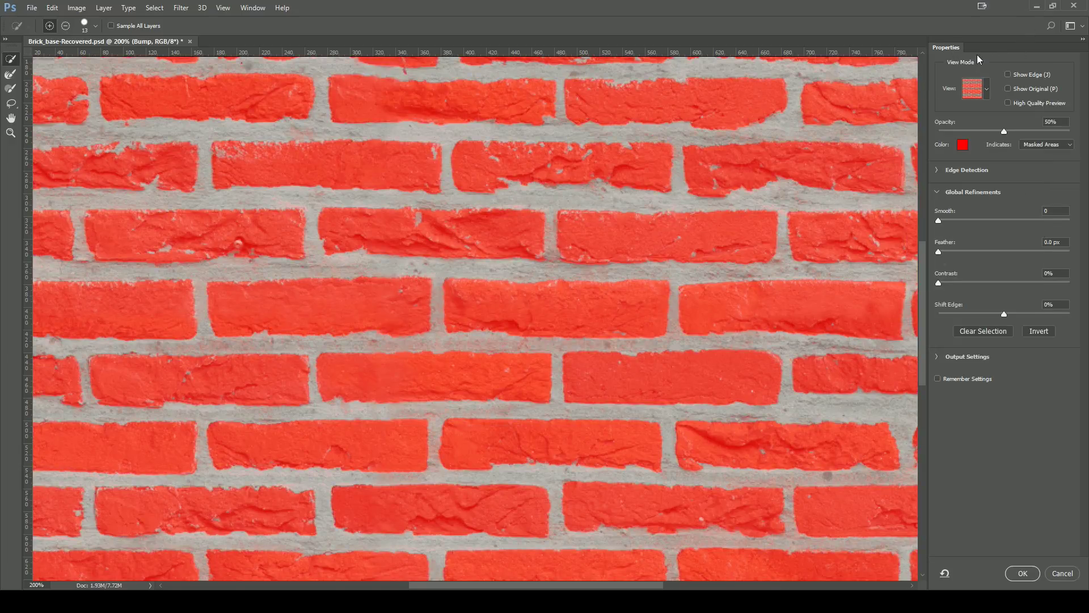
pyautogui.click(154, 7)
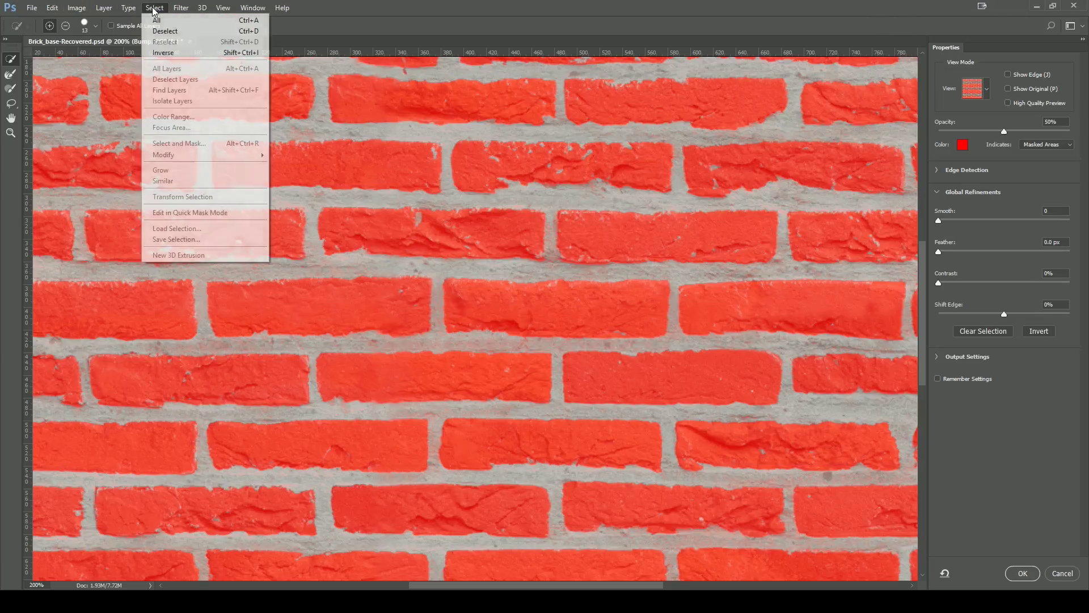
pyautogui.click(418, 6)
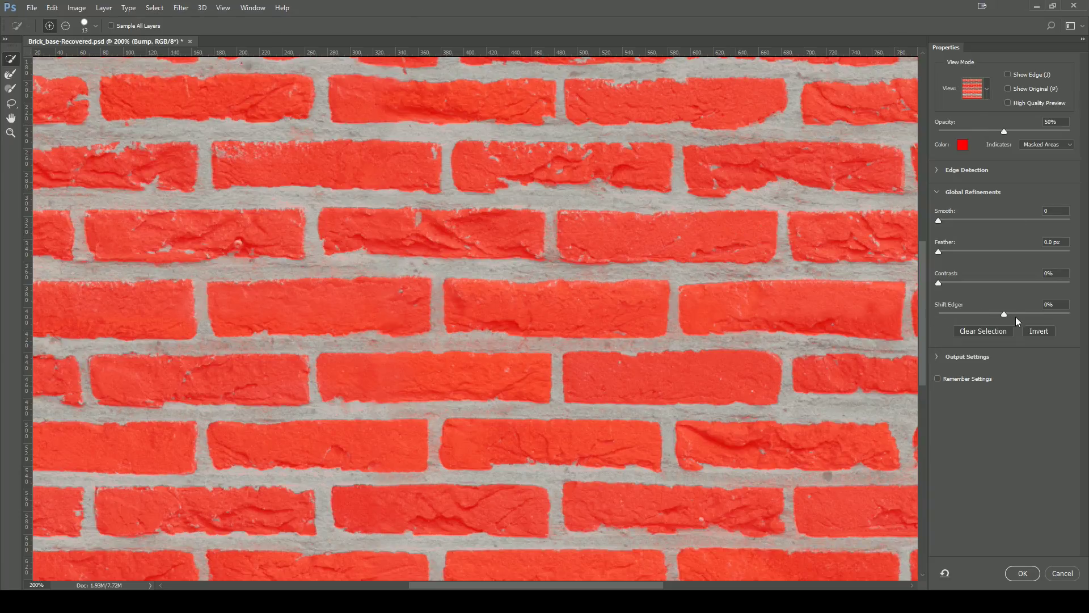
# Try different Shift Edge, Smooth and Feather amounts on the mortar selection, including a Shift Edge of +72%
pyautogui.moveTo(1004, 315); pyautogui.dragTo(1011, 315)
pyautogui.moveTo(1057, 311); pyautogui.dragTo(1070, 318)
pyautogui.click(947, 315)
pyautogui.moveTo(938, 219); pyautogui.dragTo(945, 251)
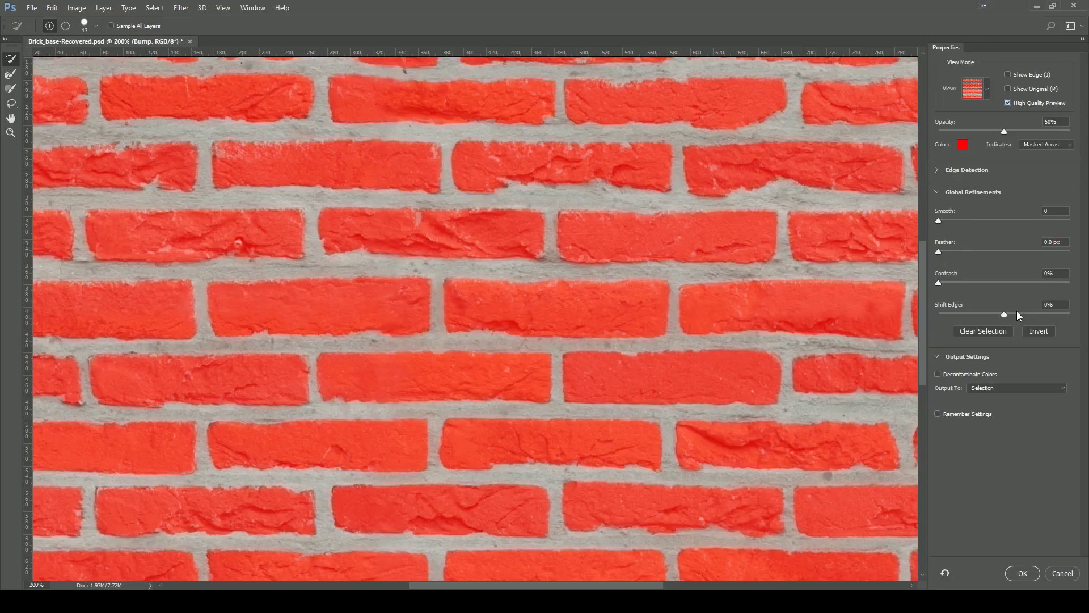
pyautogui.moveTo(1016, 311); pyautogui.dragTo(1022, 311)
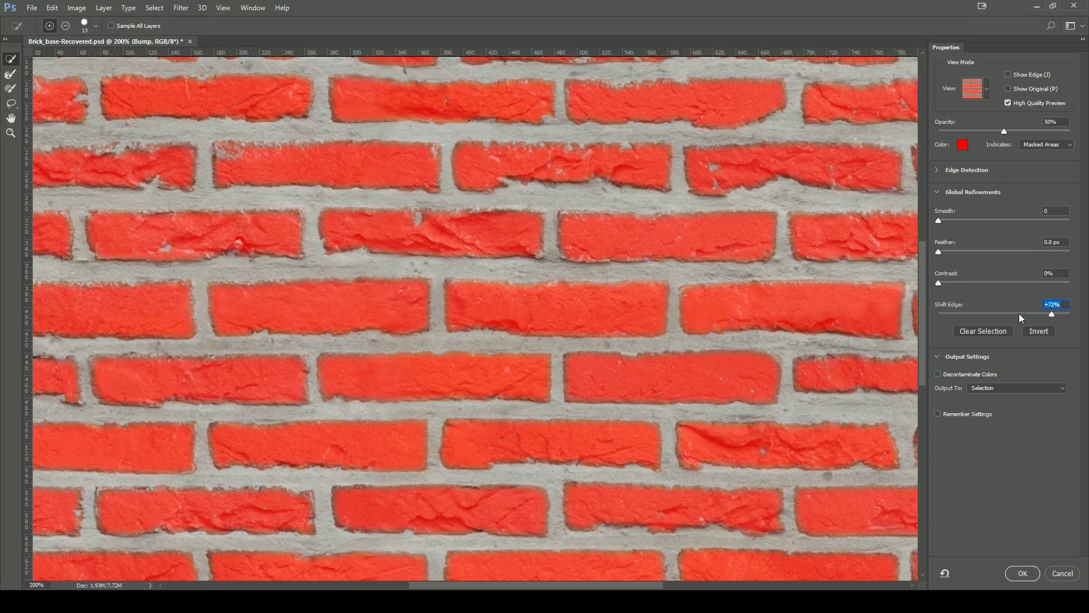
# Refine the mortar selection with Shift Edge -15%, Smooth 11 and Feather 1.0 px, and output it as a selection
pyautogui.moveTo(1059, 313); pyautogui.dragTo(982, 316)
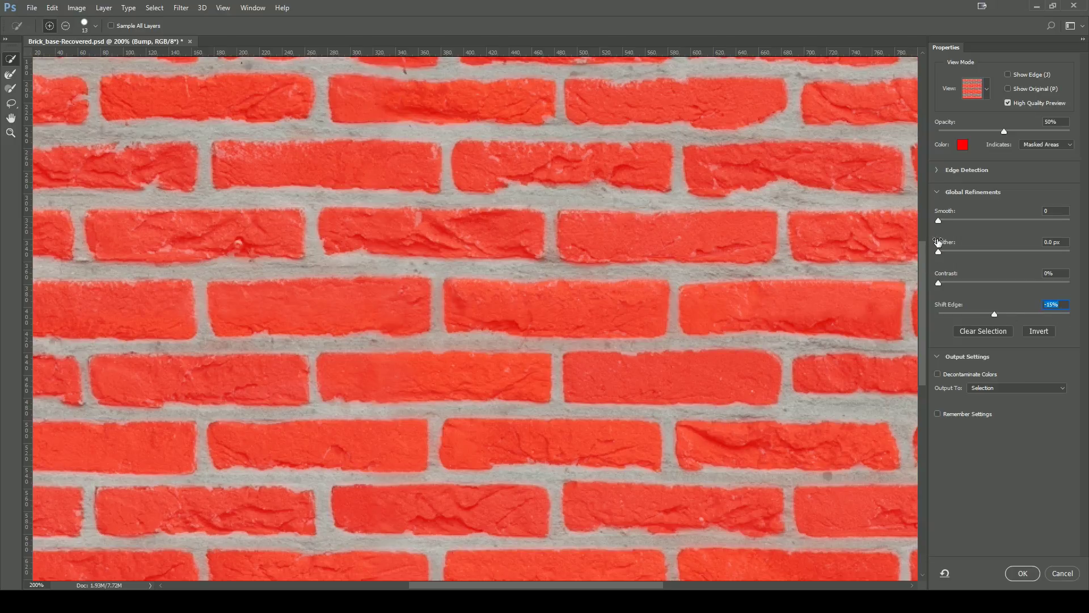
pyautogui.moveTo(943, 220); pyautogui.dragTo(940, 250)
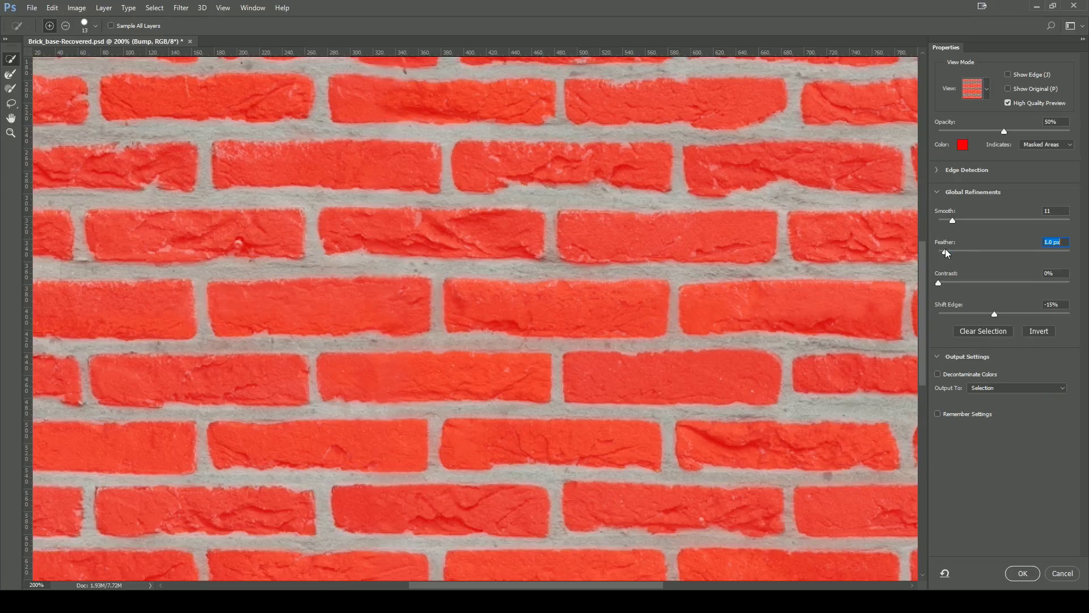
pyautogui.click(1024, 575)
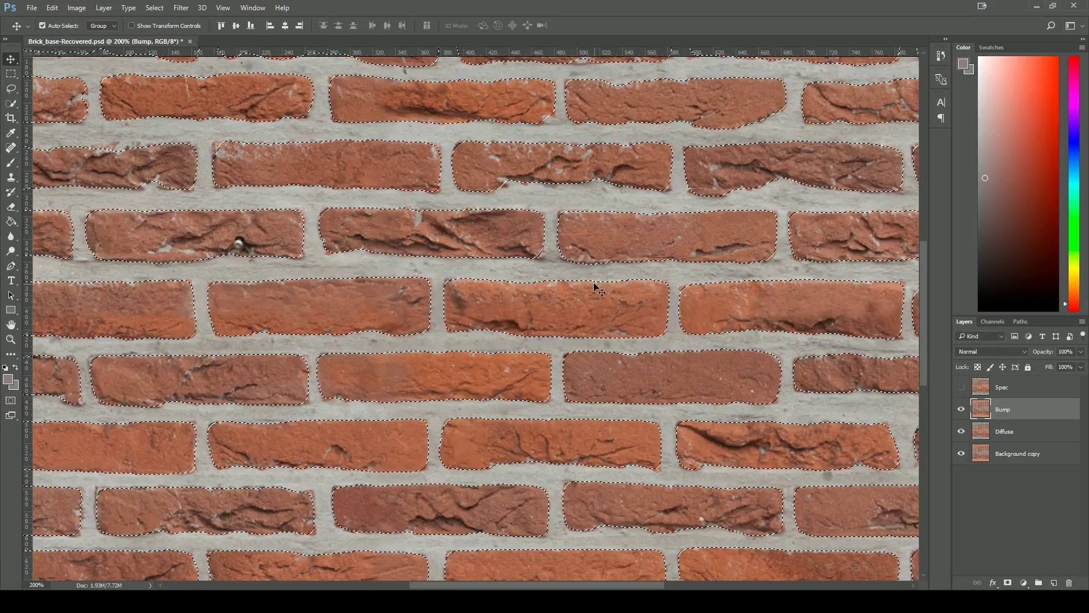
# Duplicate the Bump layer as Bump copy and add a layer mask to it from the mortar selection
pyautogui.hotkey('ctrl', '-')
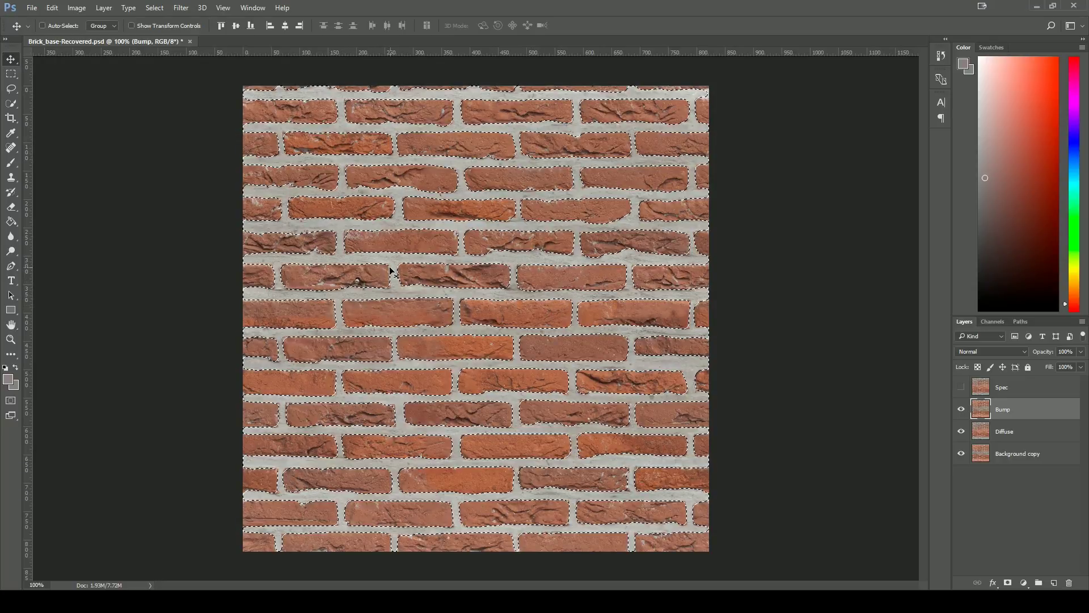
pyautogui.rightClick(1004, 410)
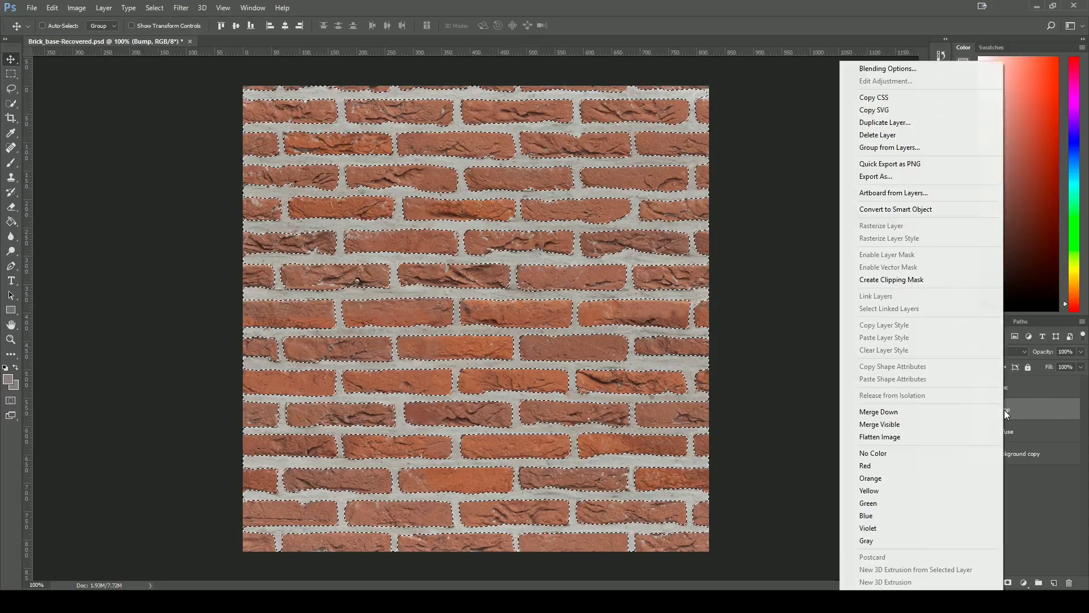
pyautogui.click(901, 123)
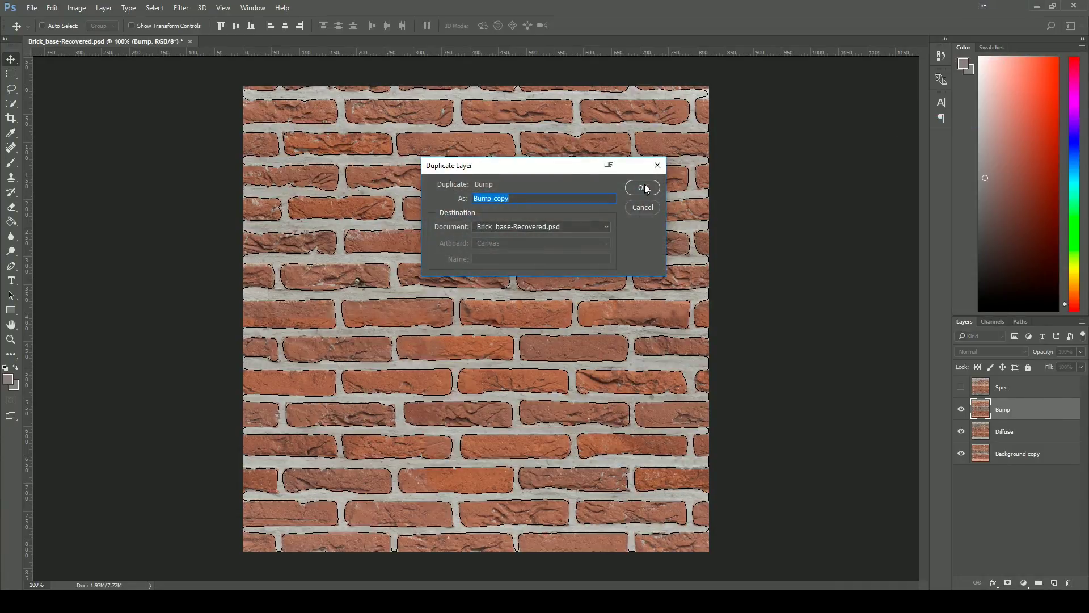
pyautogui.click(642, 187)
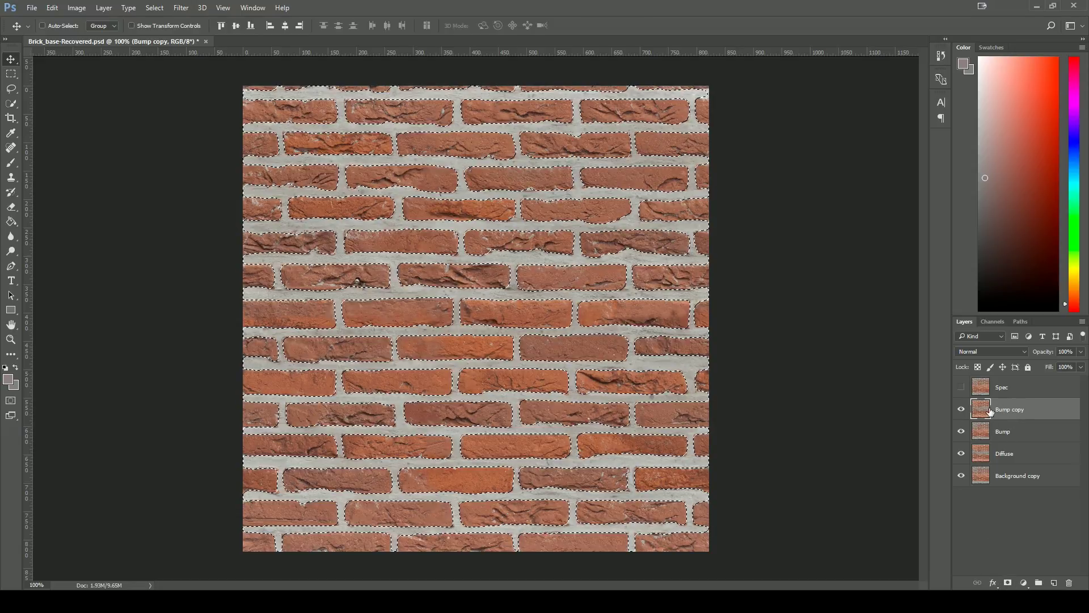
pyautogui.click(1007, 583)
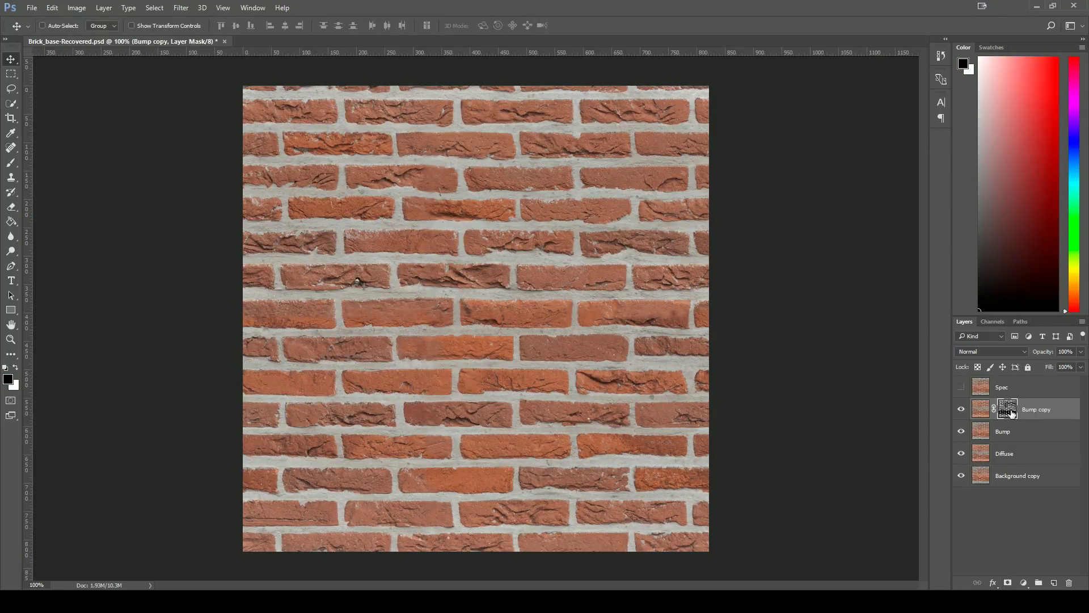
# Hide the Background copy, Diffuse and Bump layers, and invert the Bump copy mask so only the bricks show
pyautogui.click(961, 475)
pyautogui.click(961, 453)
pyautogui.click(961, 431)
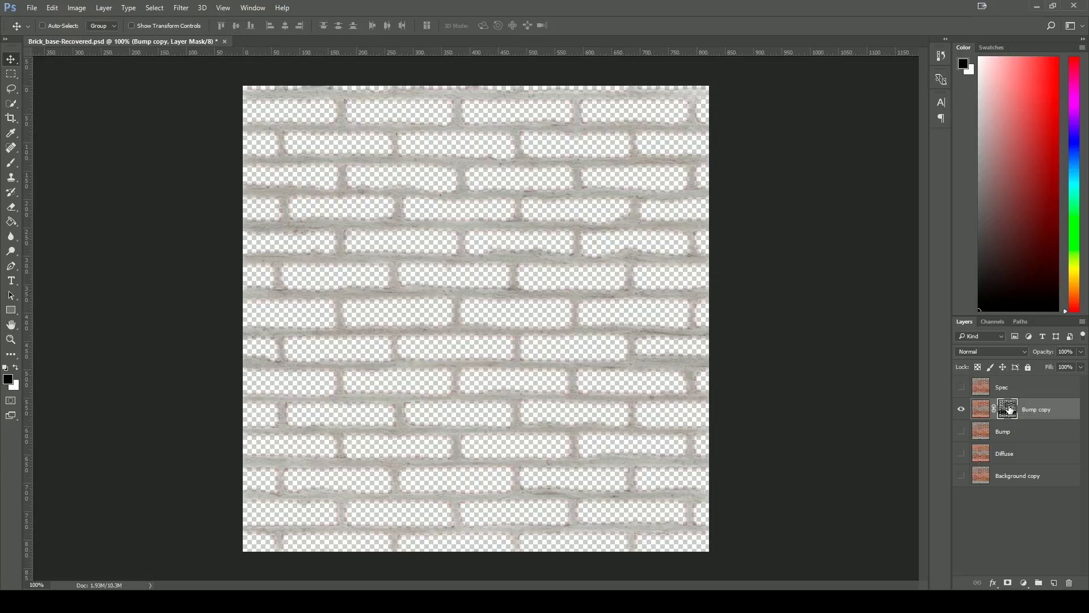
pyautogui.hotkey('ctrl', 'i')
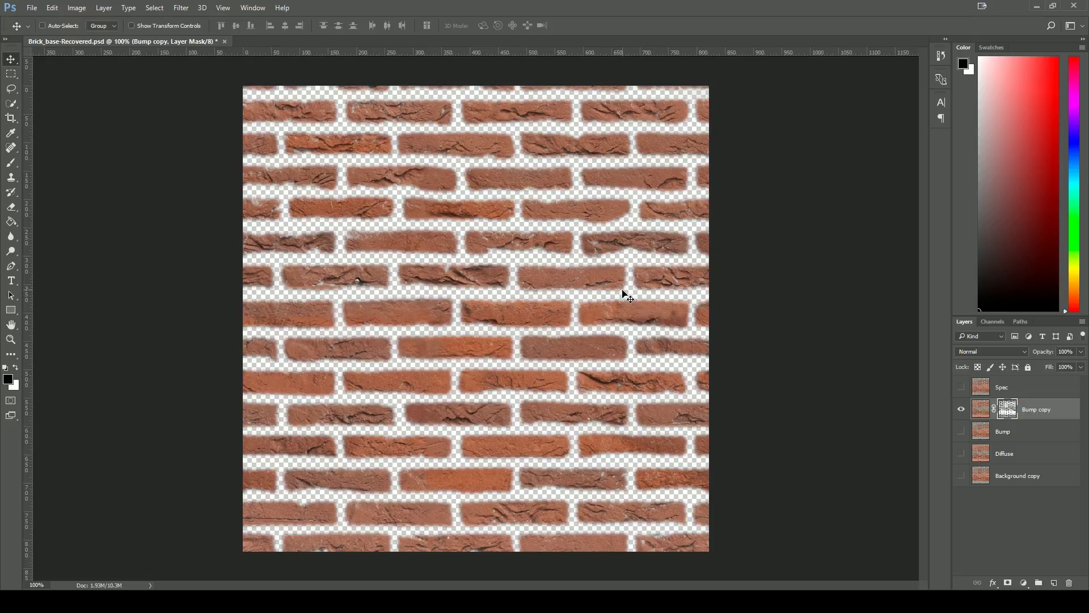
# Add a new layer directly above Bump and fill it with solid black using the Paint Bucket, keeping Bump copy visible above it
pyautogui.click(1007, 431)
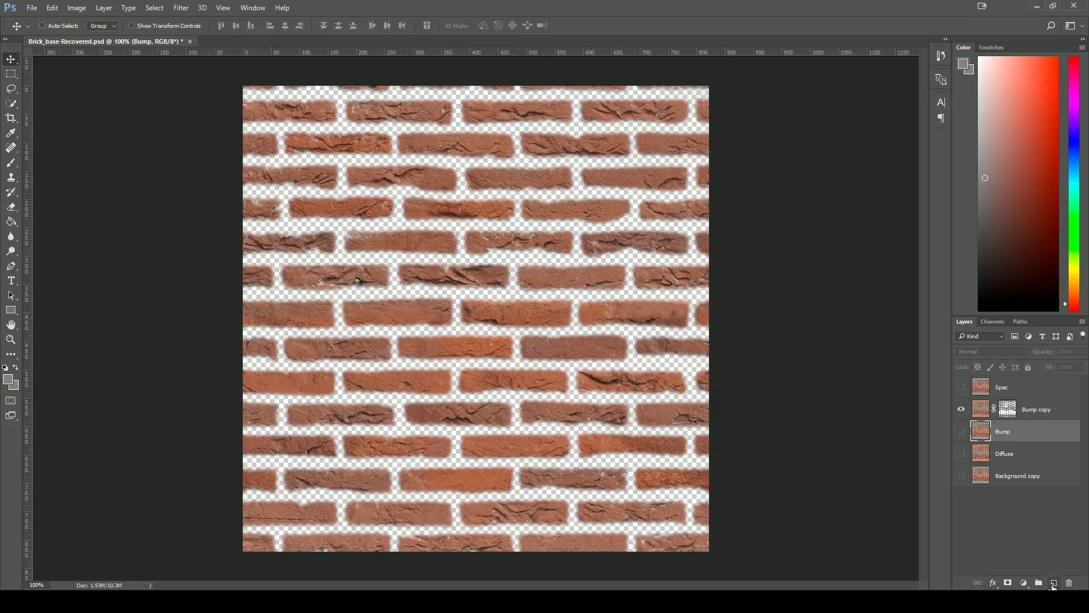
pyautogui.click(1055, 583)
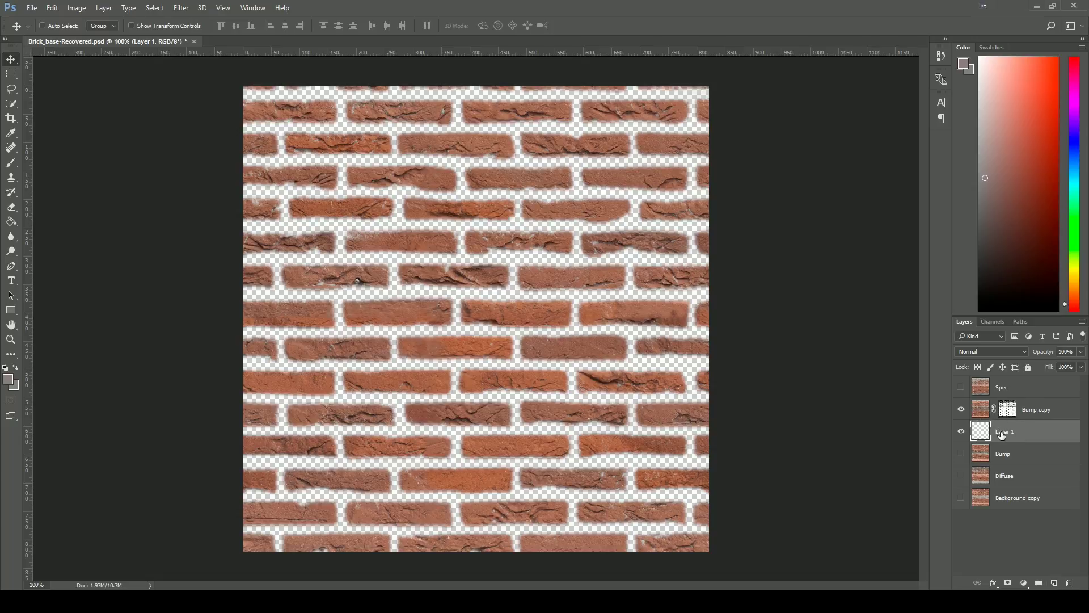
pyautogui.click(961, 409)
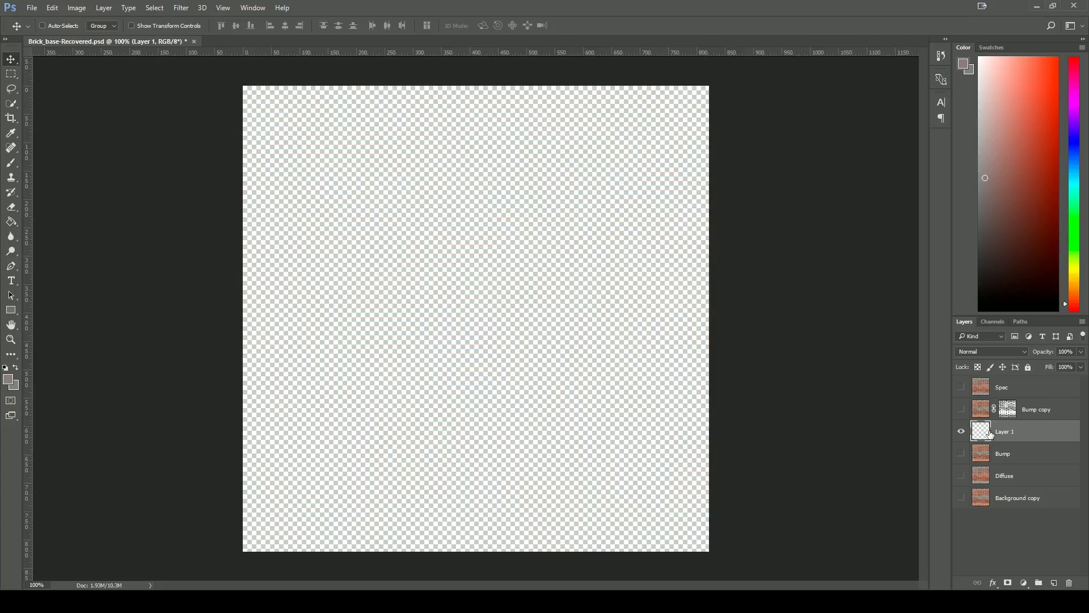
pyautogui.click(6, 369)
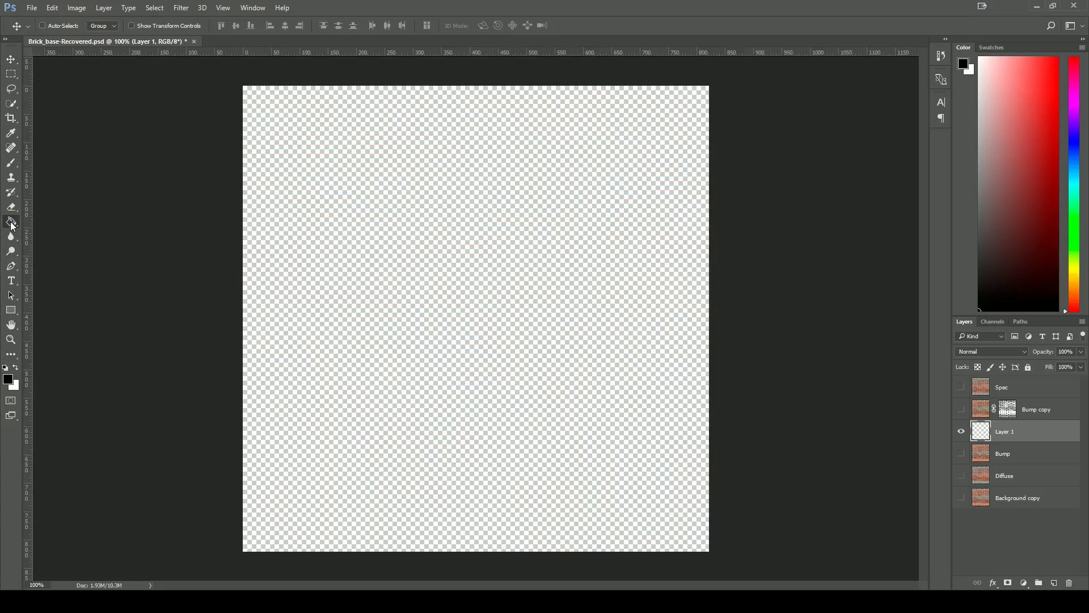
pyautogui.moveTo(11, 221); pyautogui.dragTo(66, 235)
pyautogui.click(395, 347)
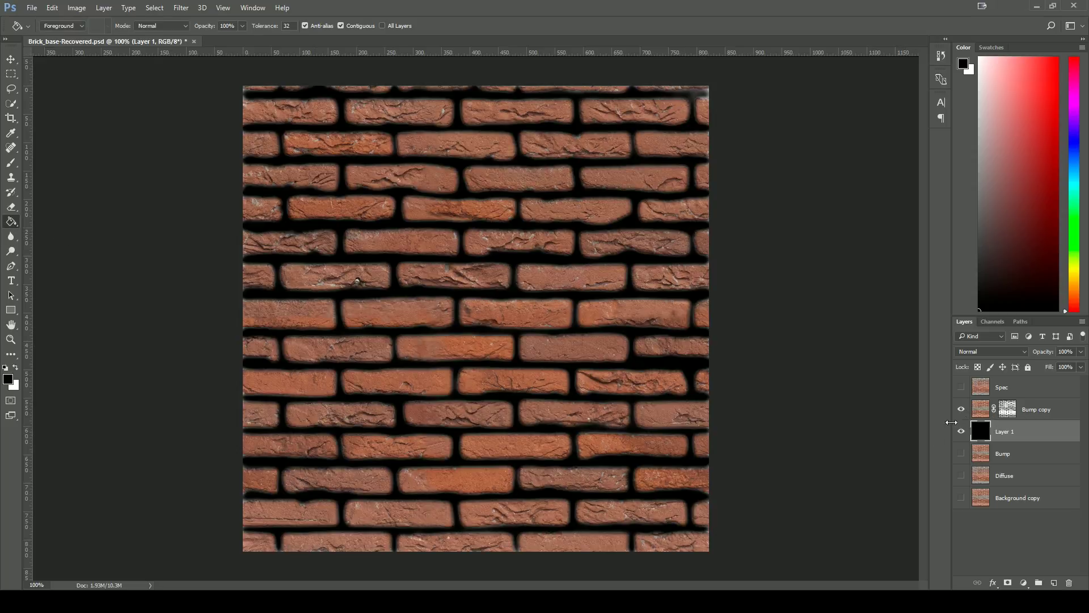
pyautogui.click(961, 409)
# Activate the Bump copy layer mask and reduce the Brush to 10 px for retouching the wall's upper-right corner
pyautogui.click(977, 412)
pyautogui.press('b')
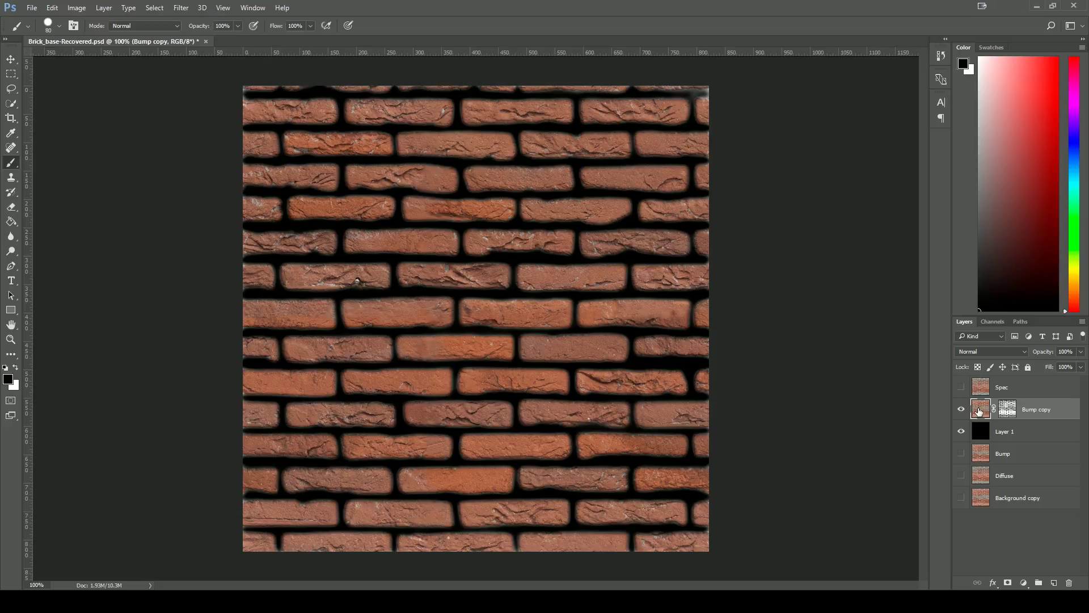
pyautogui.click(1007, 411)
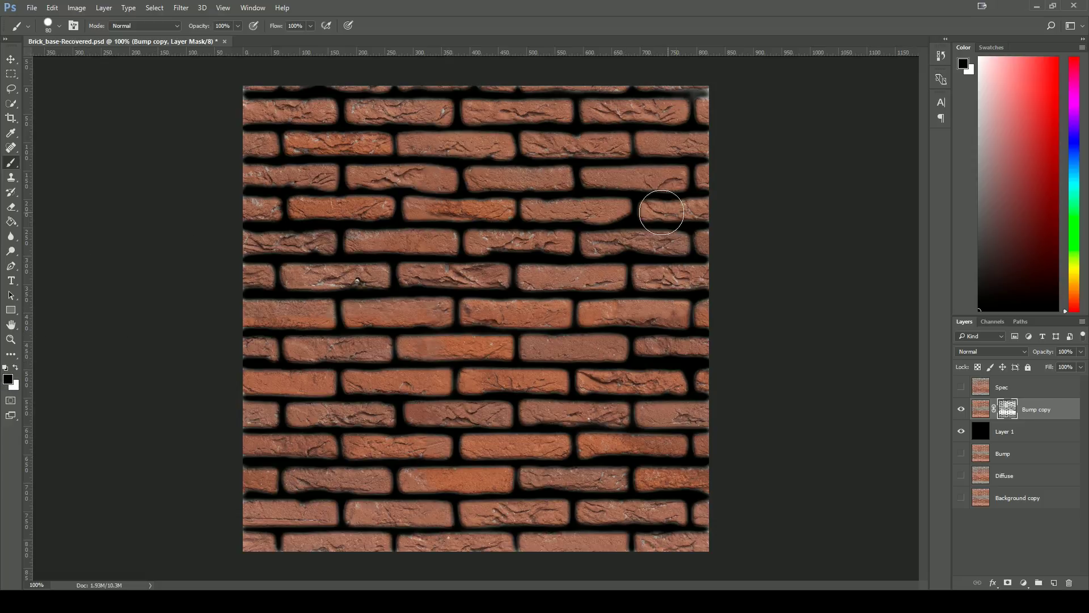
pyautogui.hotkey('ctrl', '+')
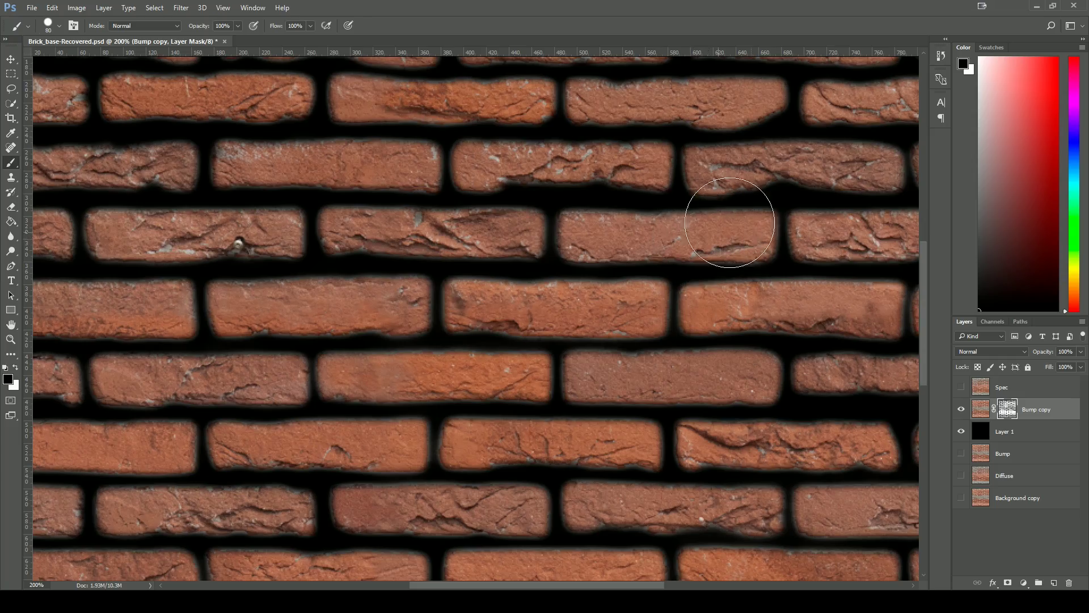
pyautogui.moveTo(840, 183)
pyautogui.mouseDown()
pyautogui.moveTo(623, 275)
pyautogui.moveTo(453, 471)
pyautogui.mouseUp()
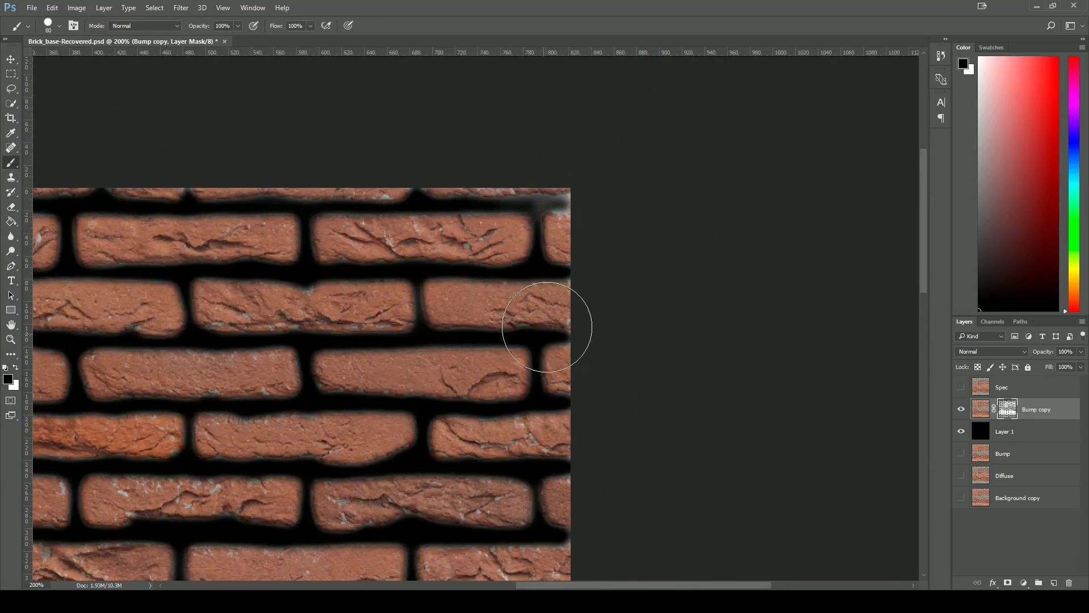
pyautogui.press('[')
pyautogui.press('[')
pyautogui.press('[')
pyautogui.press('[')
pyautogui.press('[')
pyautogui.press('[')
pyautogui.press('[')
pyautogui.press('[')
# Try painting the Bump copy mask in black and white along the mortar line in the wall's upper-right corner, and undo the white stroke
pyautogui.moveTo(554, 202); pyautogui.dragTo(562, 199)
pyautogui.press('x')
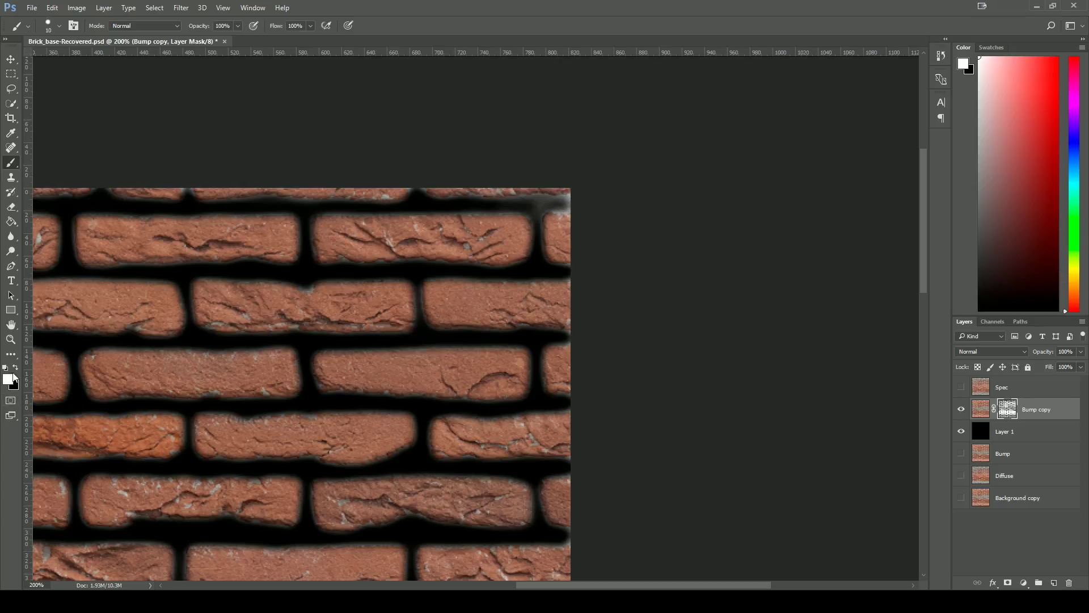
pyautogui.moveTo(564, 202); pyautogui.dragTo(489, 203)
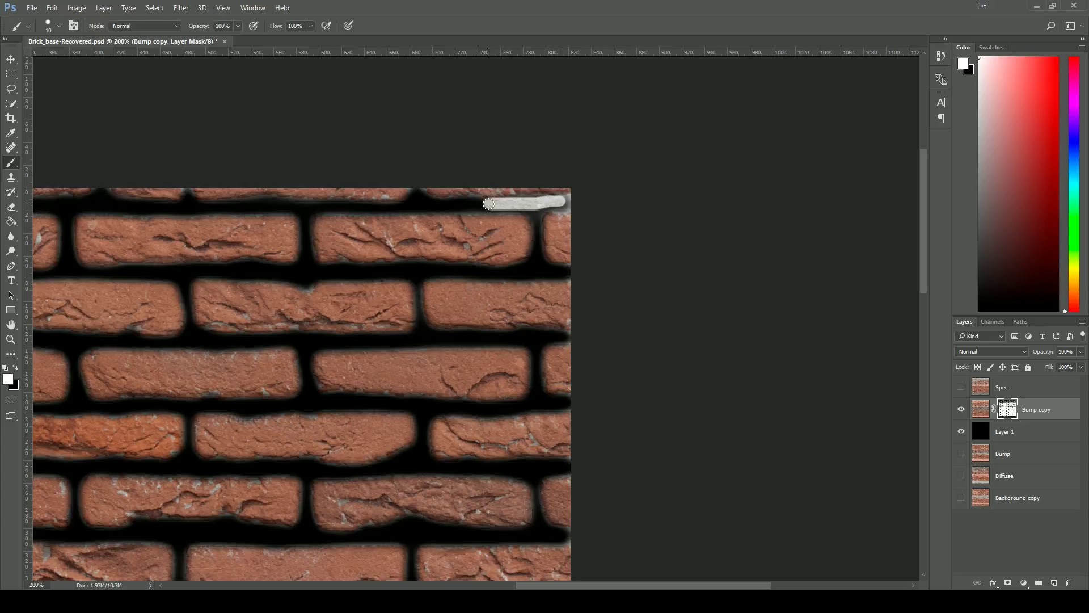
pyautogui.hotkey('ctrl', 'z')
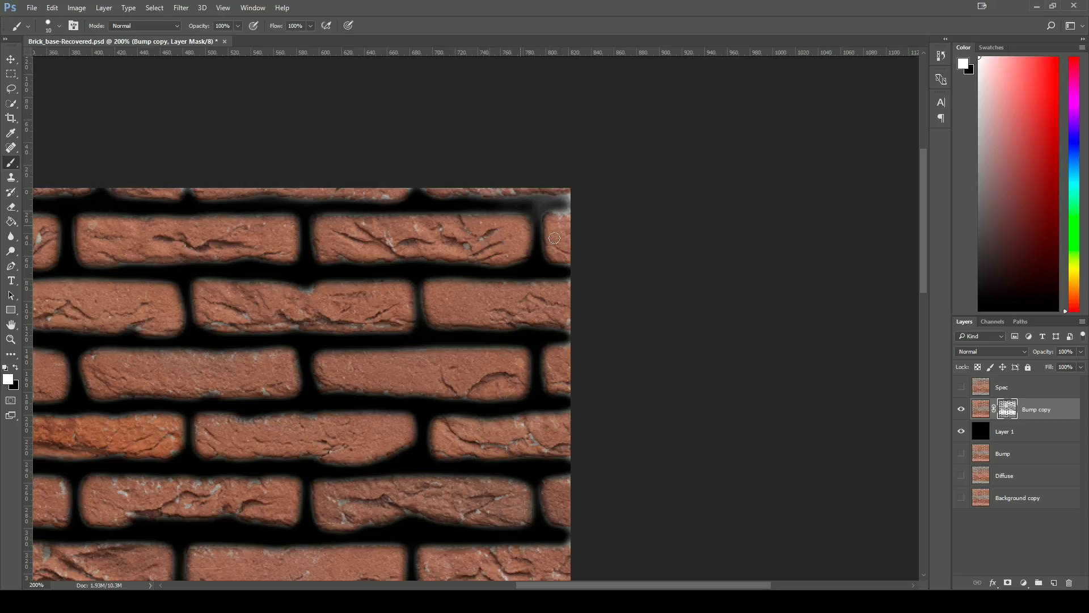
# Try a black stroke on the mask over the grey corner patch, check it by toggling the black layer's visibility, and undo it
pyautogui.press('x')
pyautogui.moveTo(531, 202)
pyautogui.mouseDown()
pyautogui.moveTo(522, 223)
pyautogui.moveTo(556, 200)
pyautogui.mouseUp()
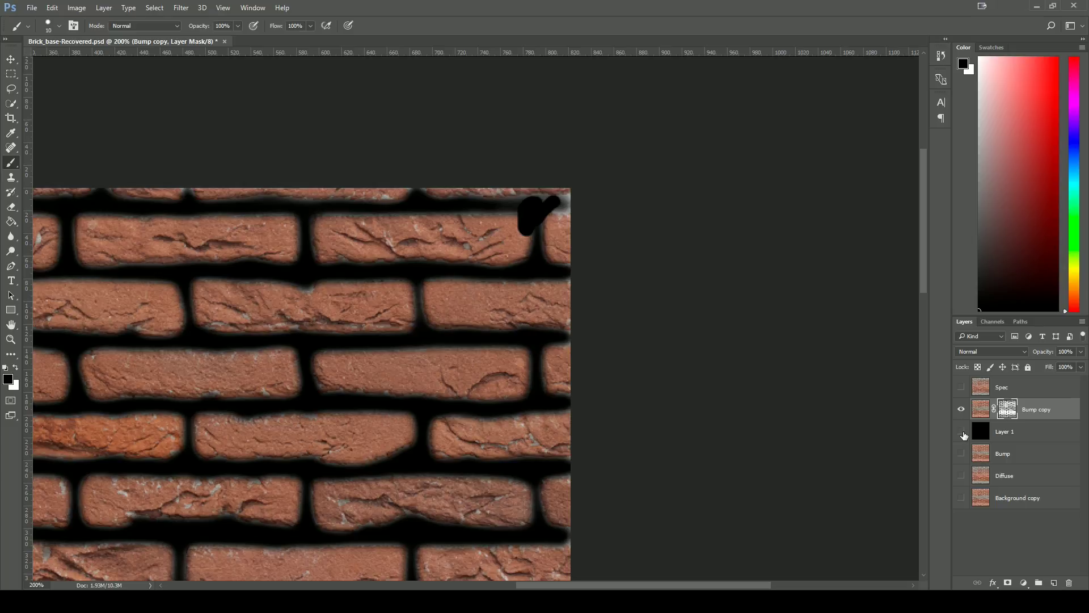
pyautogui.click(961, 431)
pyautogui.hotkey('ctrl', 'z')
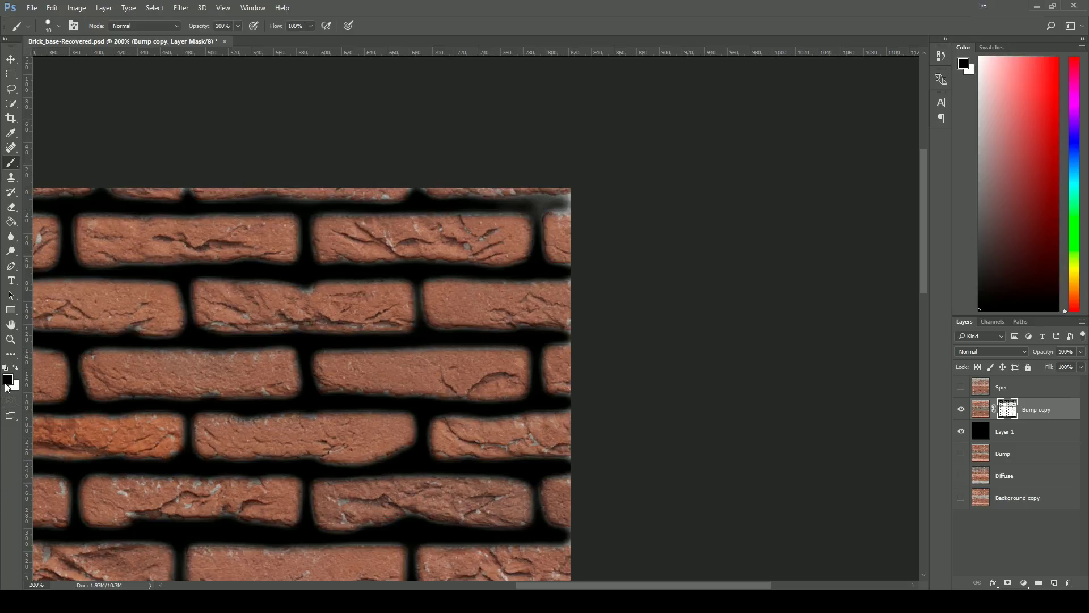
# Lower the Brush opacity to 68% and paint black on the Bump copy mask over the grey patch in the wall's upper-right corner
pyautogui.click(59, 27)
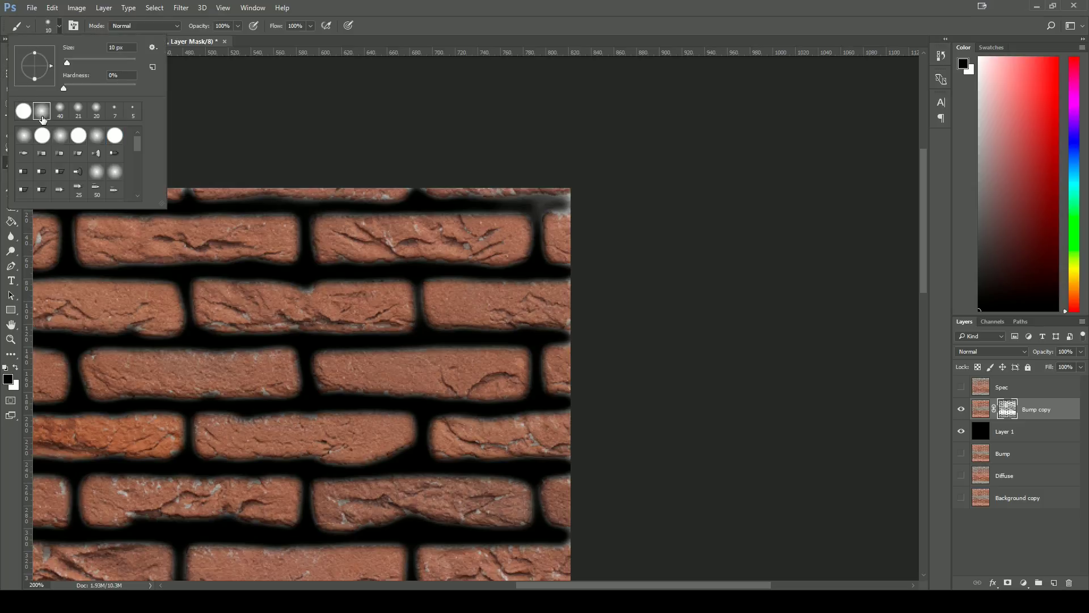
pyautogui.click(618, 201)
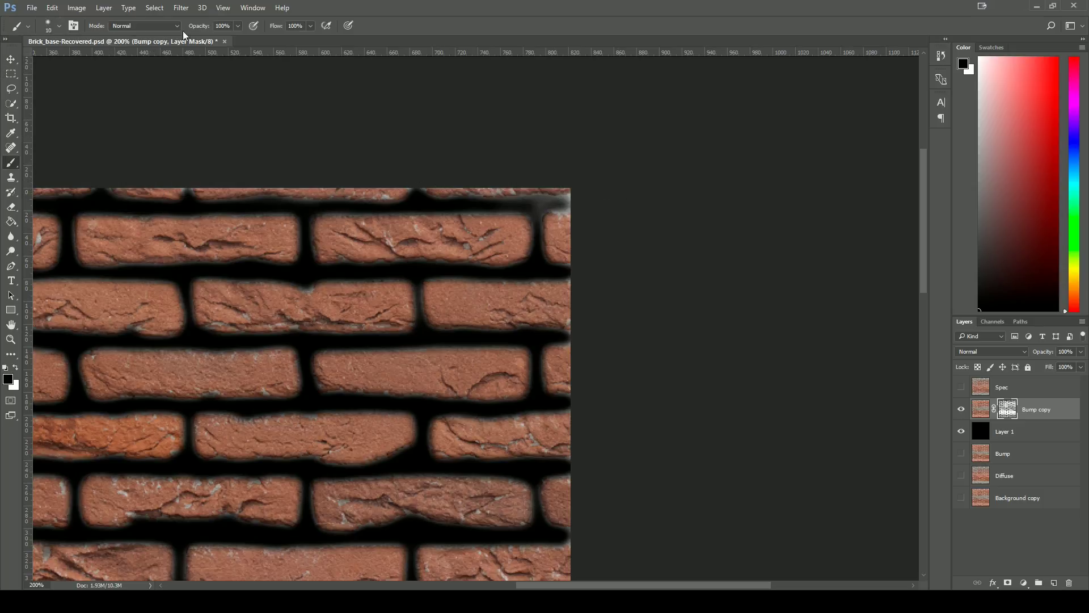
pyautogui.click(238, 25)
pyautogui.moveTo(241, 38); pyautogui.dragTo(223, 41)
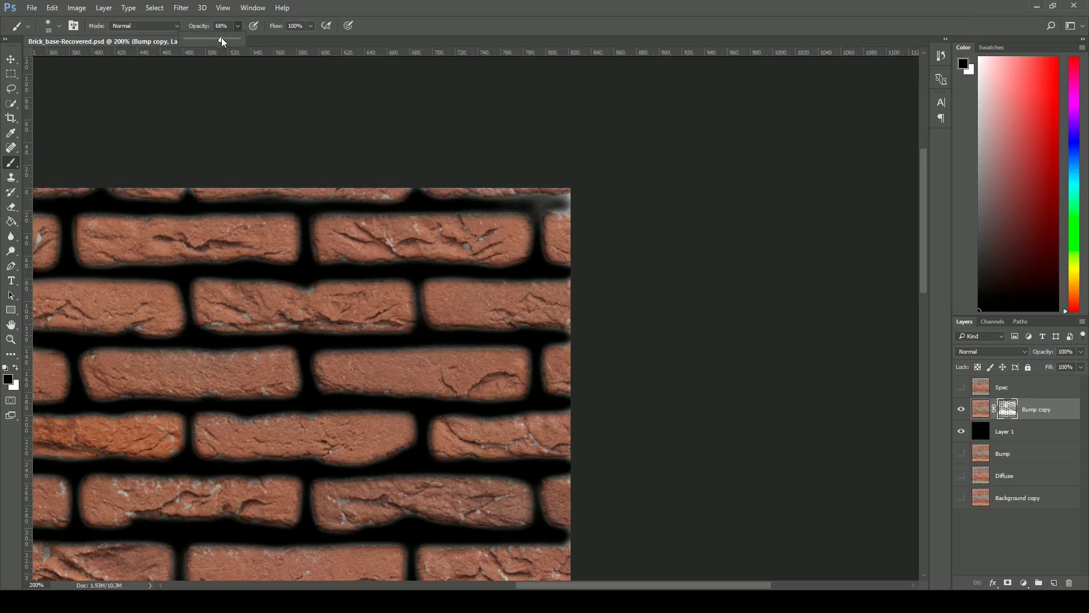
pyautogui.click(550, 199)
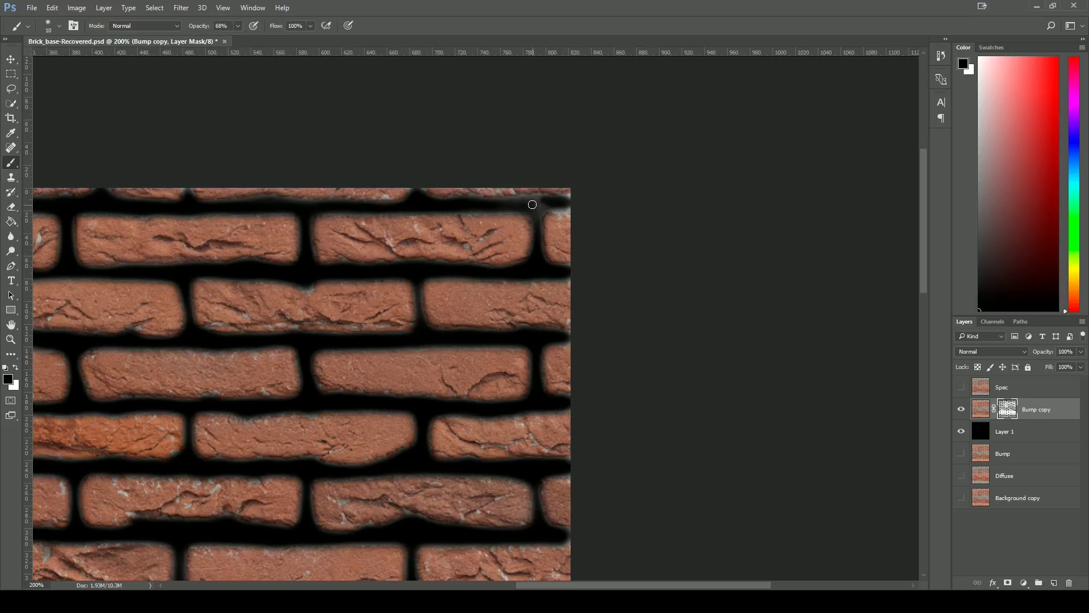
pyautogui.press(']')
pyautogui.moveTo(494, 205)
pyautogui.mouseDown()
pyautogui.moveTo(576, 203)
pyautogui.moveTo(525, 204)
pyautogui.moveTo(550, 199)
pyautogui.moveTo(525, 214)
pyautogui.moveTo(534, 226)
pyautogui.moveTo(447, 201)
pyautogui.mouseUp()
pyautogui.press('[')
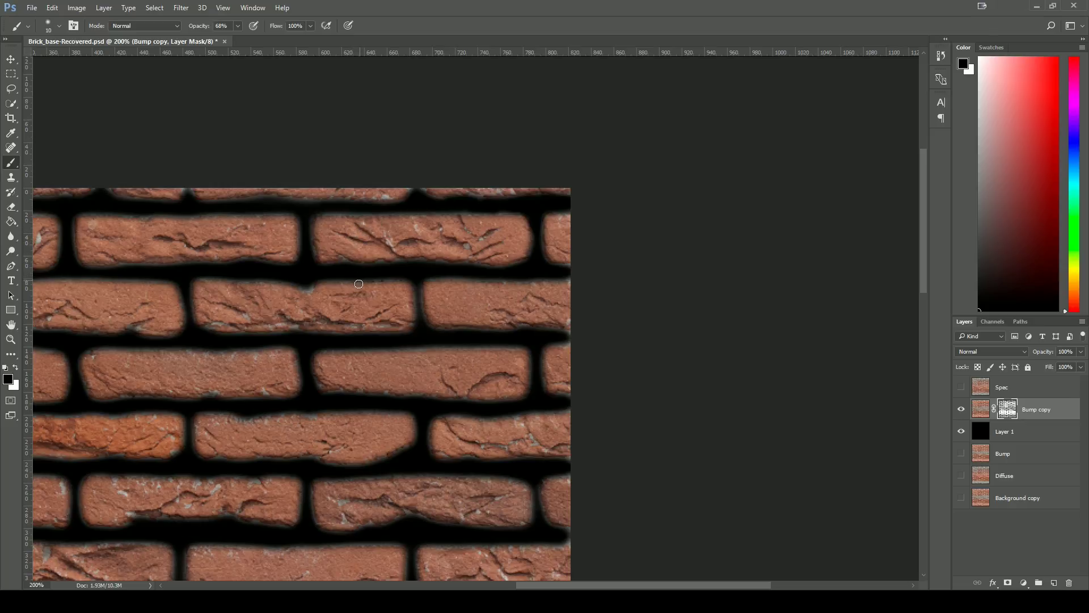
# Touch up the Bump copy mask in black along the mortar near the wall's outer edges, enlarging the Brush to 15 px
pyautogui.moveTo(359, 284); pyautogui.dragTo(823, 288)
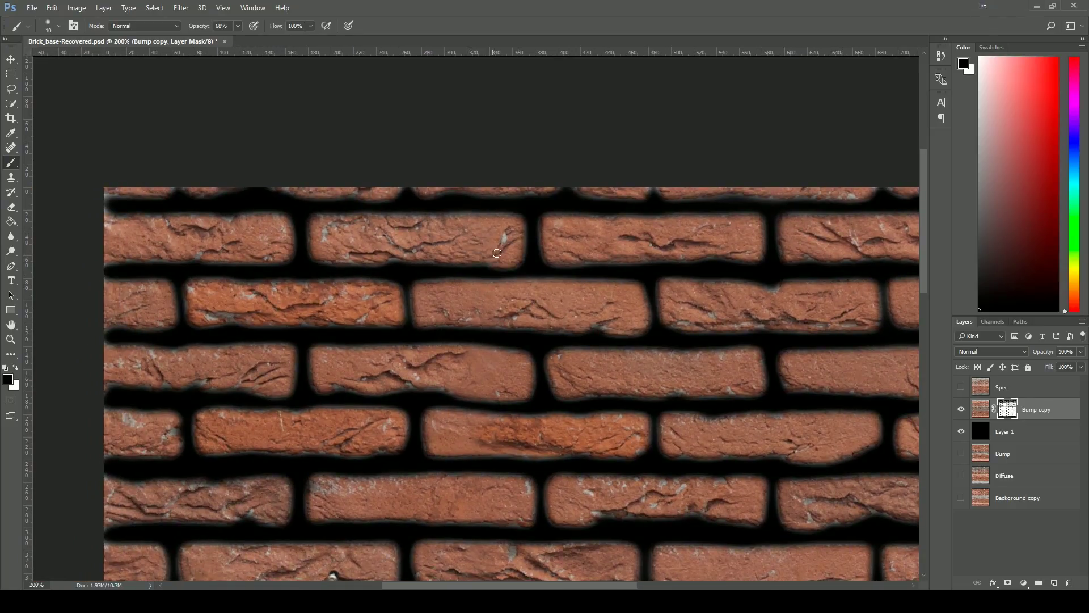
pyautogui.moveTo(318, 209); pyautogui.dragTo(409, 209)
pyautogui.press(']')
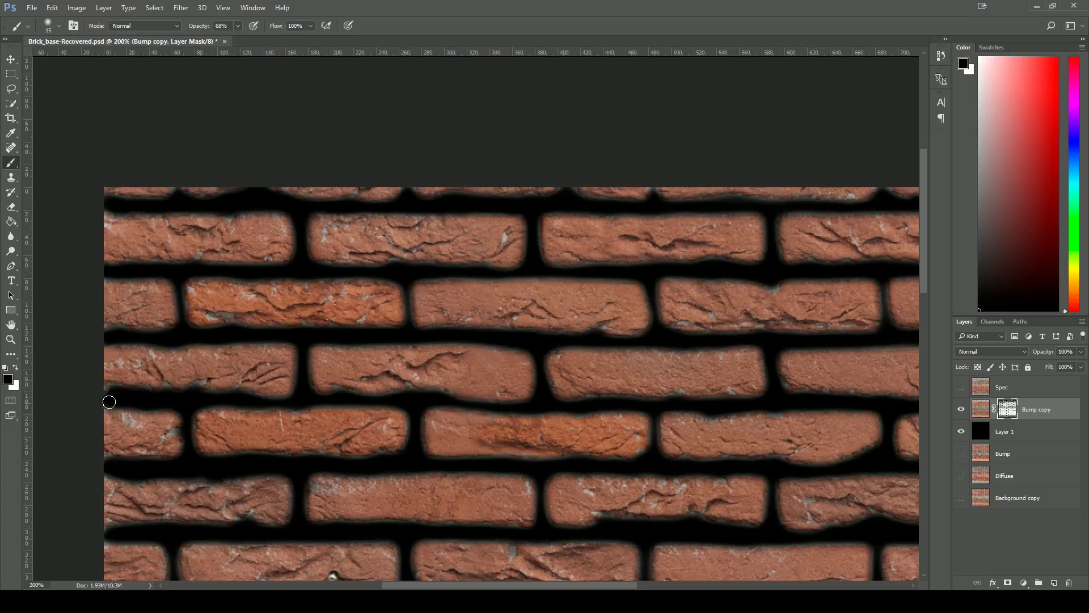
pyautogui.moveTo(168, 400); pyautogui.dragTo(236, 287)
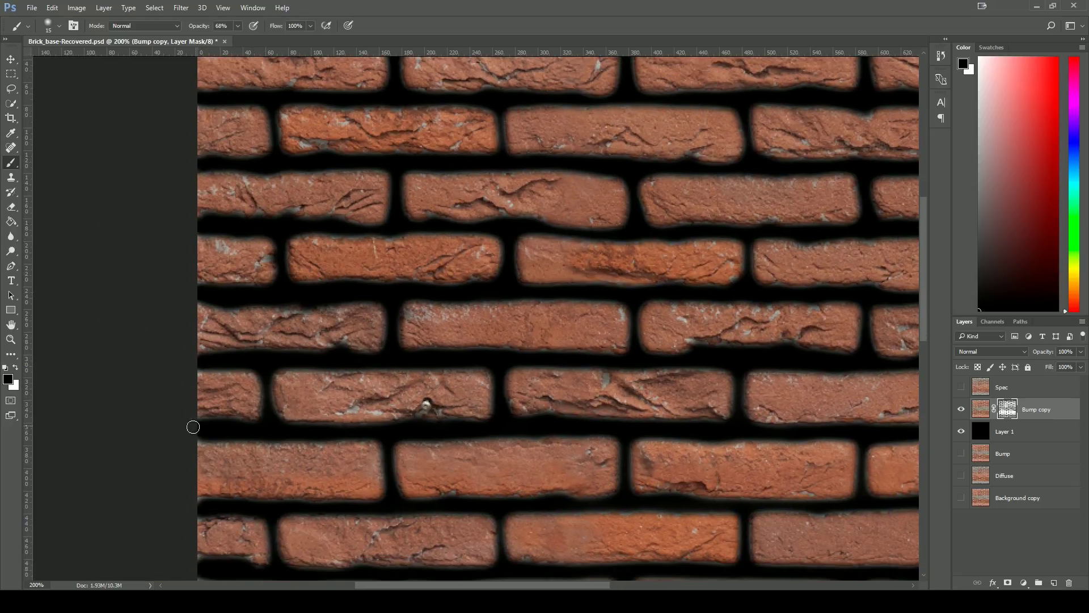
pyautogui.moveTo(301, 454); pyautogui.dragTo(340, 297)
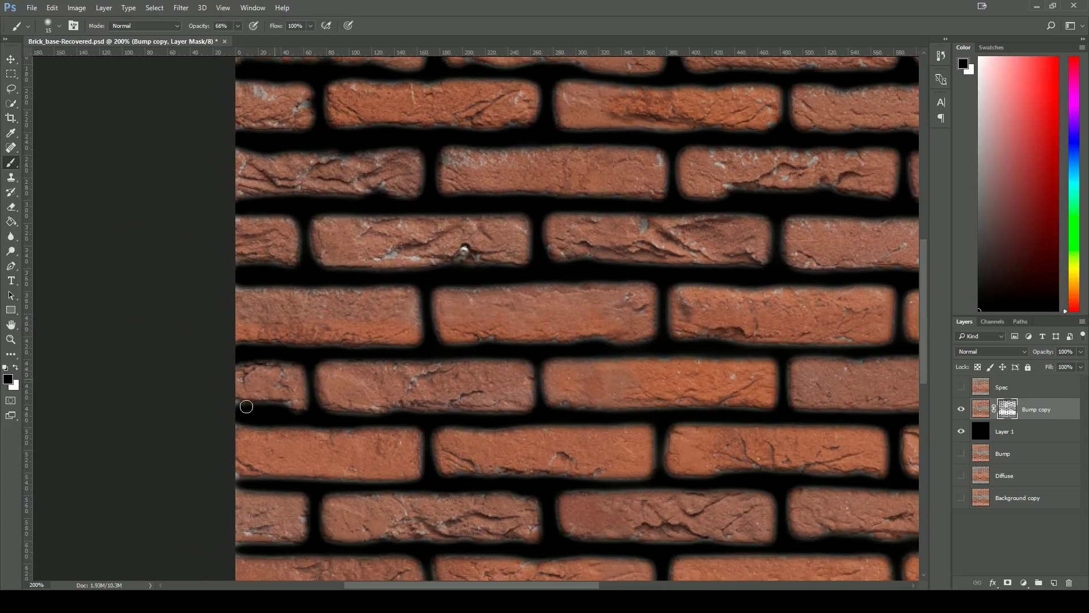
pyautogui.moveTo(246, 405); pyautogui.dragTo(242, 405)
pyautogui.moveTo(284, 474); pyautogui.dragTo(299, 323)
pyautogui.moveTo(252, 400); pyautogui.dragTo(253, 389)
pyautogui.moveTo(250, 449); pyautogui.dragTo(251, 464)
pyautogui.moveTo(372, 506); pyautogui.dragTo(342, 360)
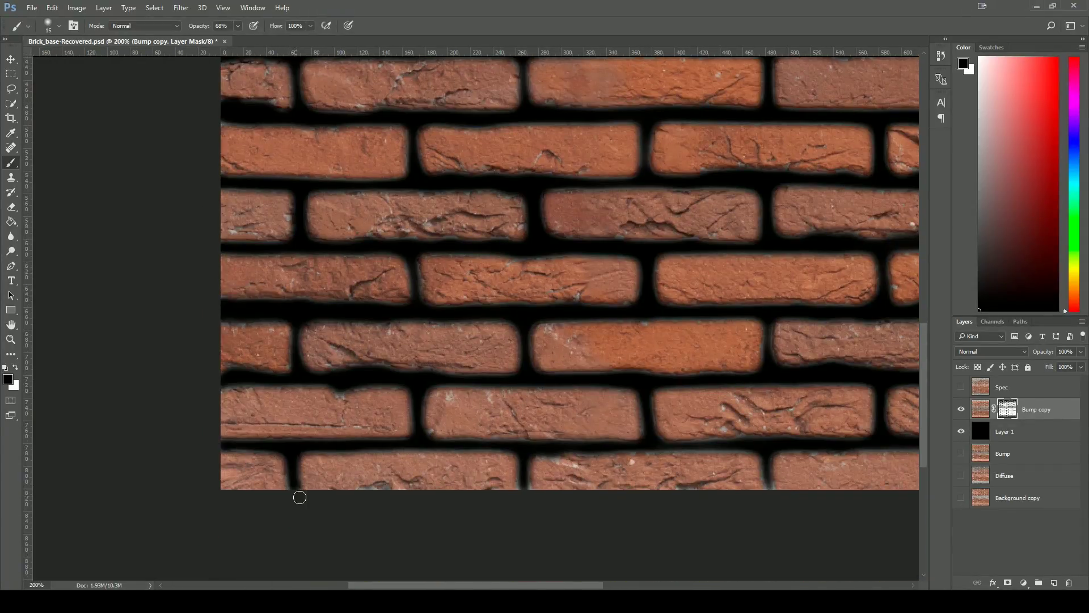
pyautogui.keyDown('ctrl'); pyautogui.hscroll(5, 760, 454); pyautogui.keyUp('ctrl')
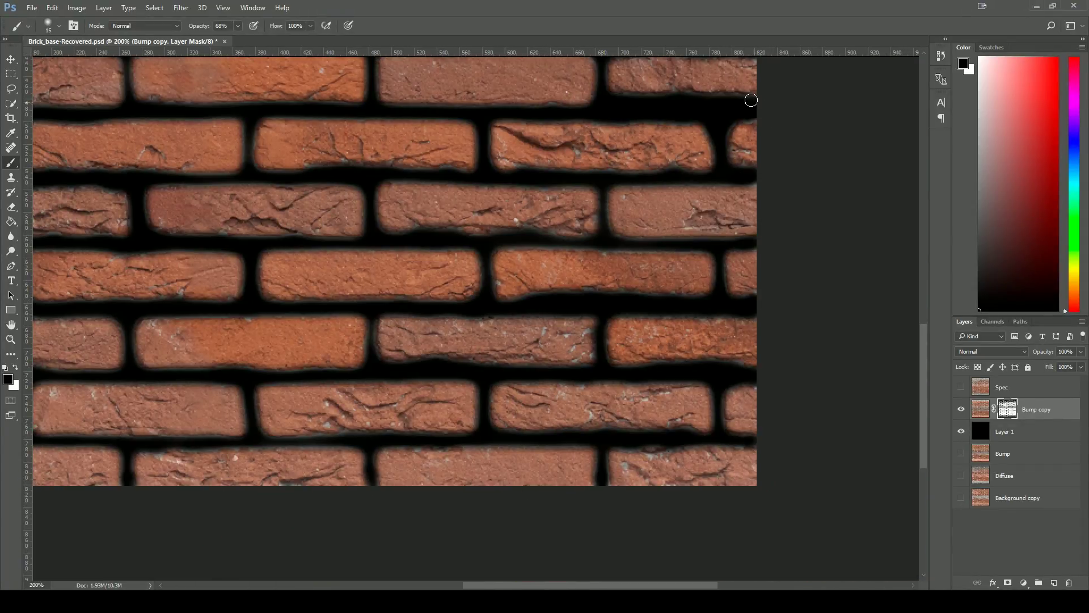
pyautogui.moveTo(749, 100); pyautogui.dragTo(662, 327)
pyautogui.moveTo(661, 194); pyautogui.dragTo(696, 382)
pyautogui.hotkey('ctrl', '-')
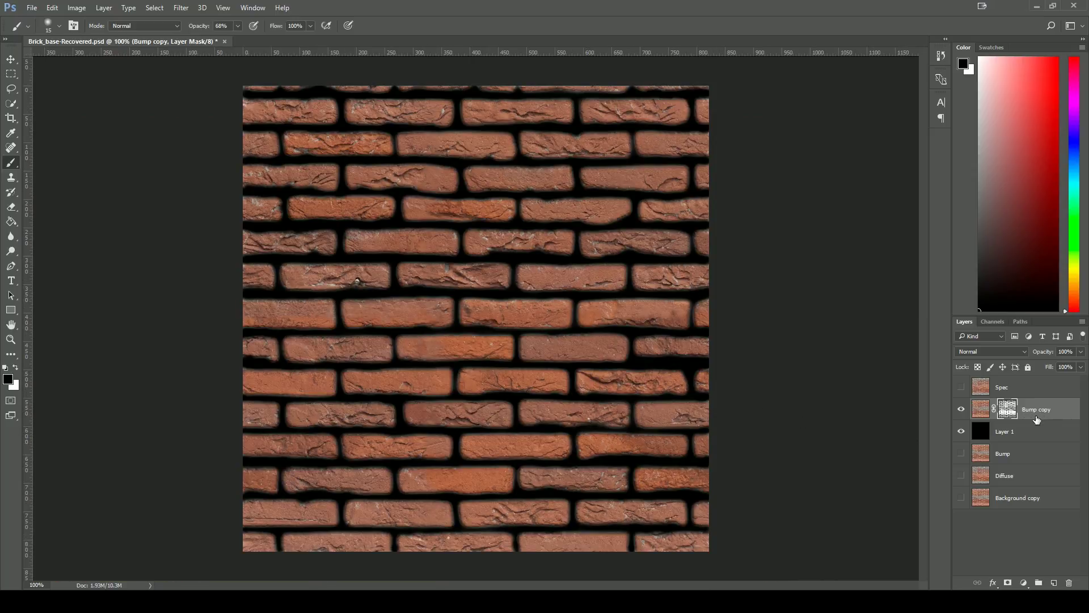
# Add a Hue/Saturation adjustment layer above Bump copy and set its Saturation to -100
pyautogui.click(983, 410)
pyautogui.click(104, 8)
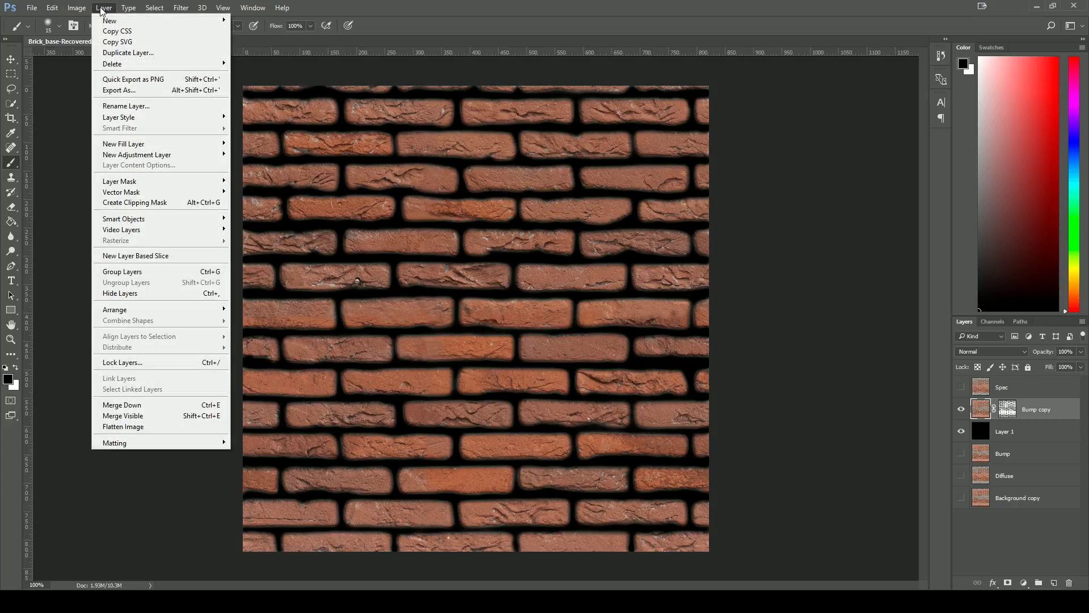
pyautogui.moveTo(118, 158)
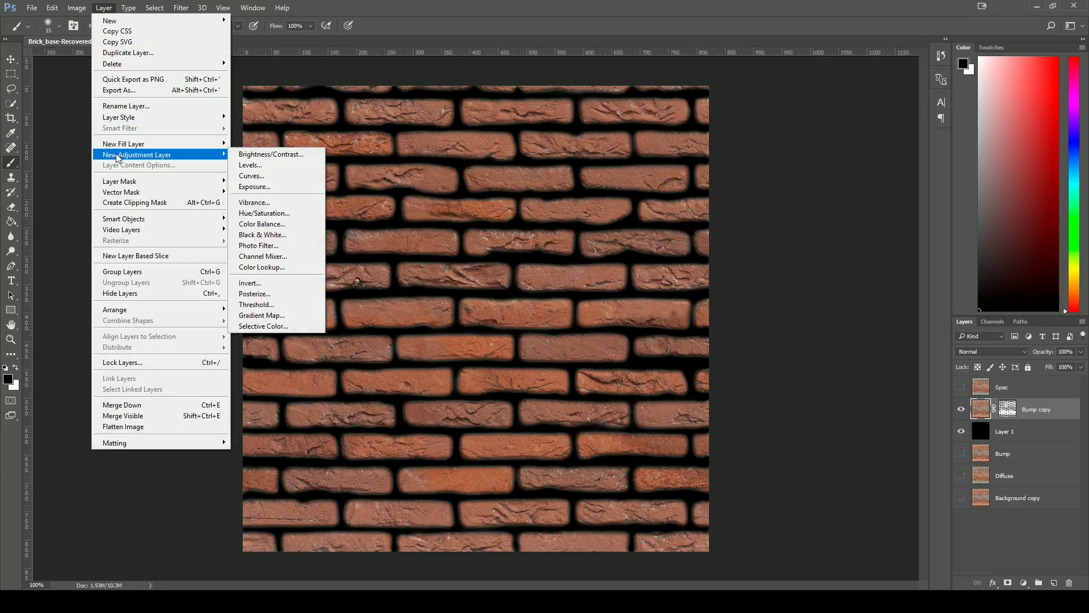
pyautogui.click(264, 213)
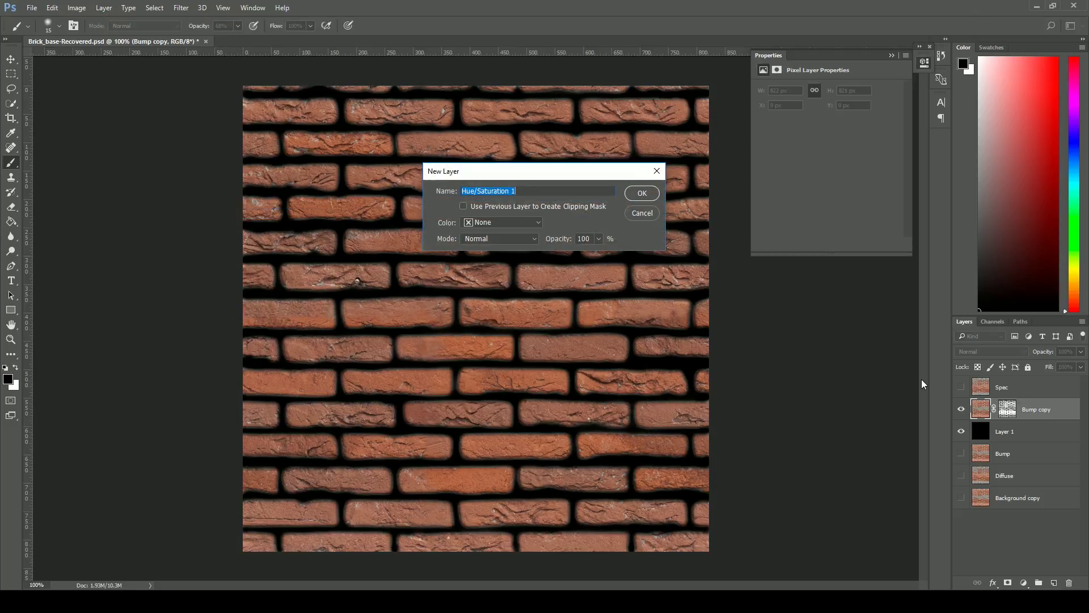
pyautogui.click(641, 193)
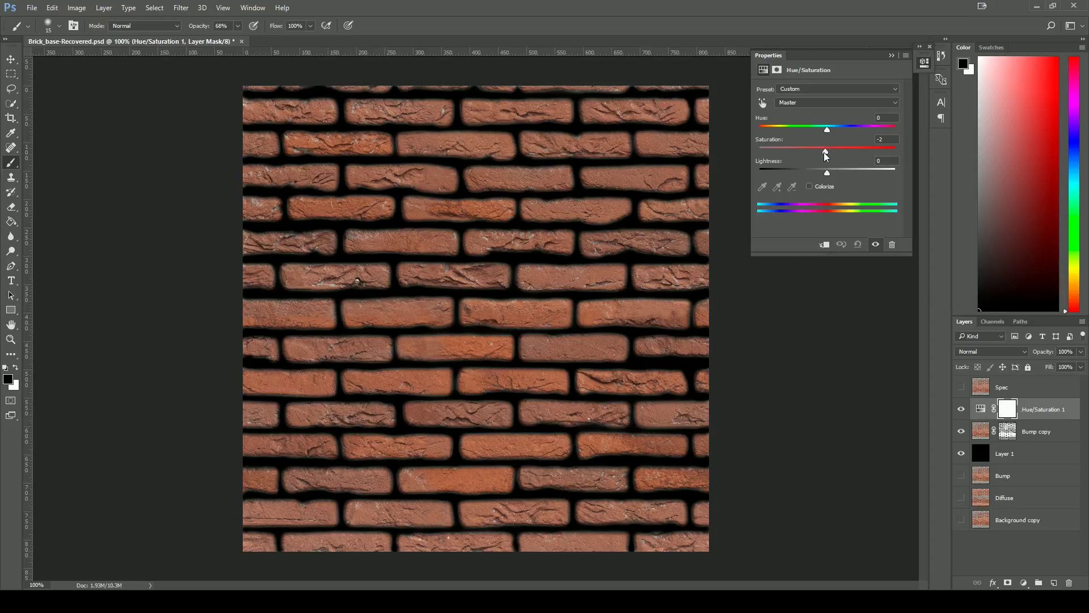
pyautogui.moveTo(824, 152); pyautogui.dragTo(756, 154)
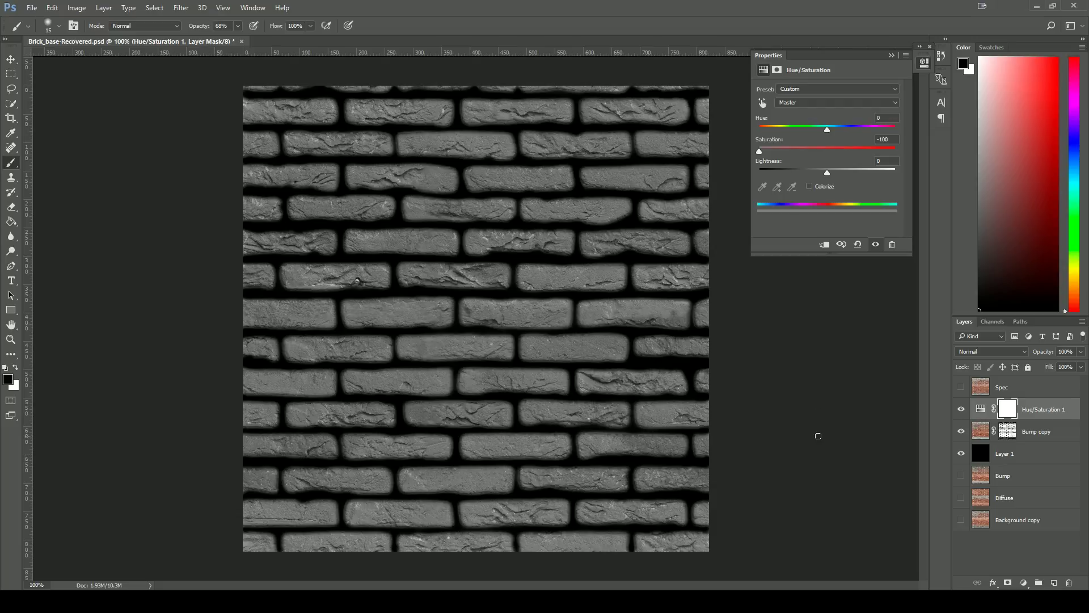
pyautogui.click(891, 57)
# Check Bump copy by toggling its visibility, and add a white Color Overlay in Normal mode at 40% opacity to that layer
pyautogui.click(980, 432)
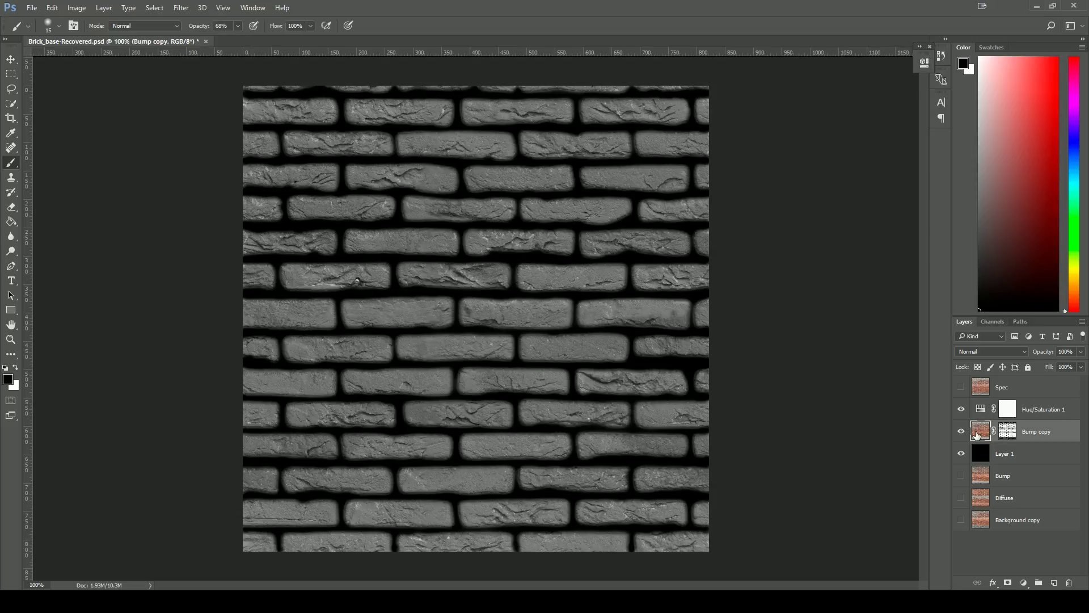
pyautogui.click(961, 431)
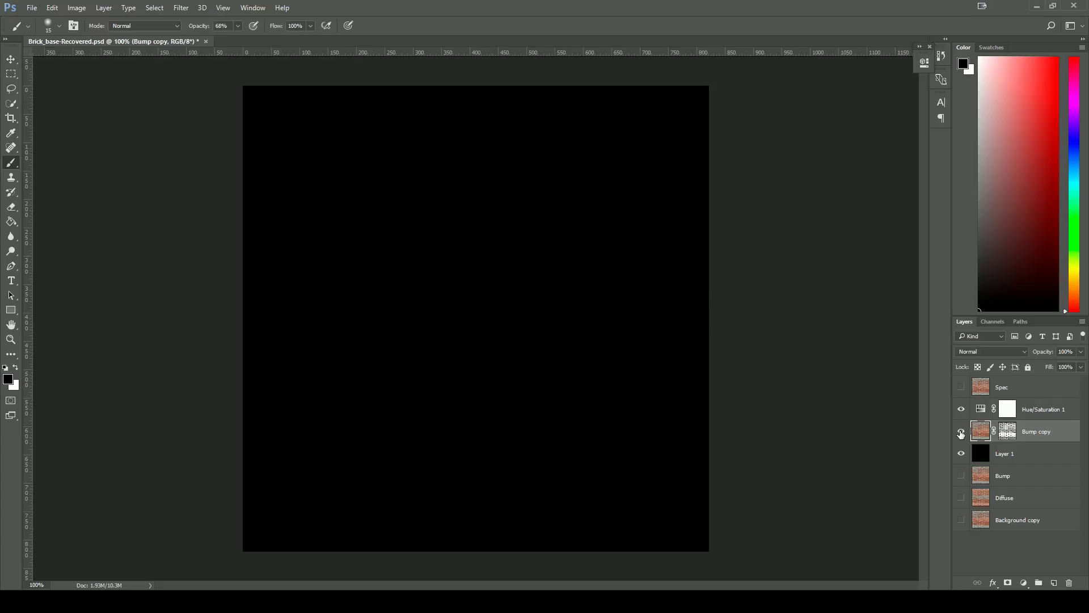
pyautogui.click(961, 431)
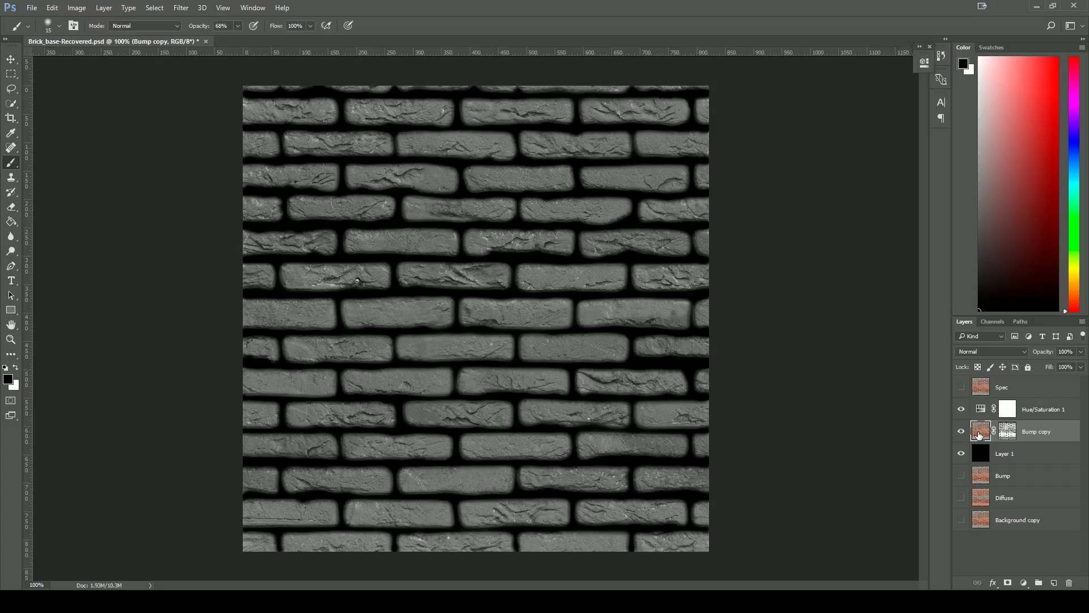
pyautogui.doubleClick(1054, 433)
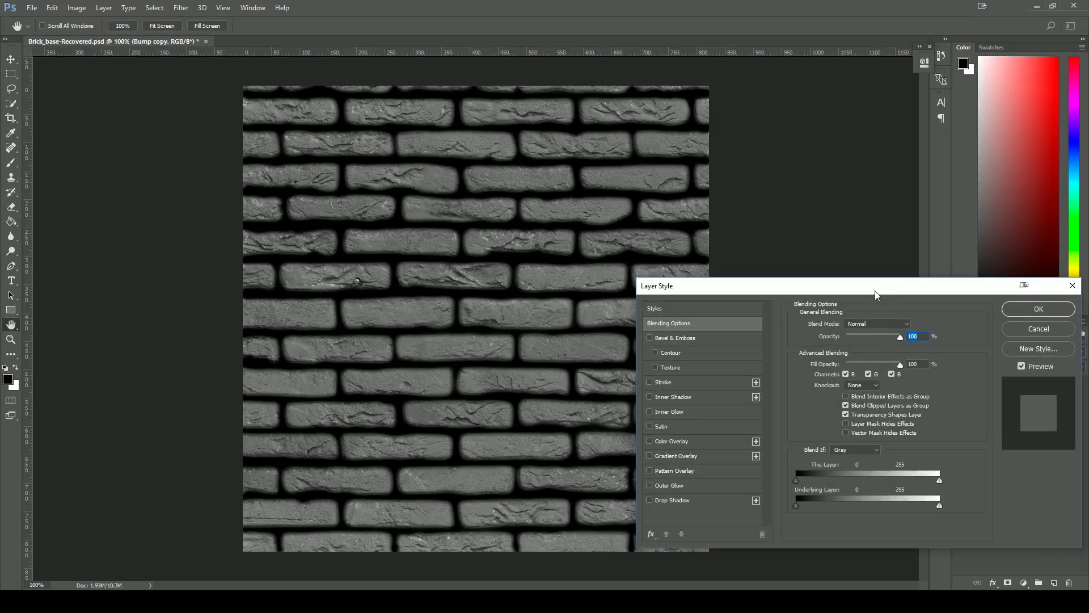
pyautogui.moveTo(875, 291); pyautogui.dragTo(799, 239)
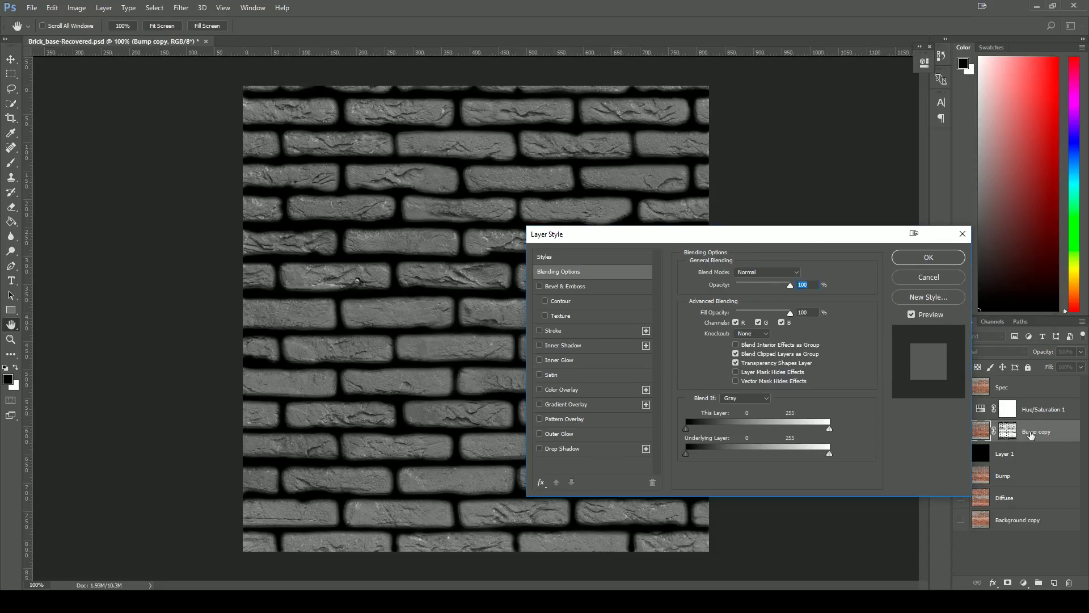
pyautogui.click(540, 390)
pyautogui.click(561, 392)
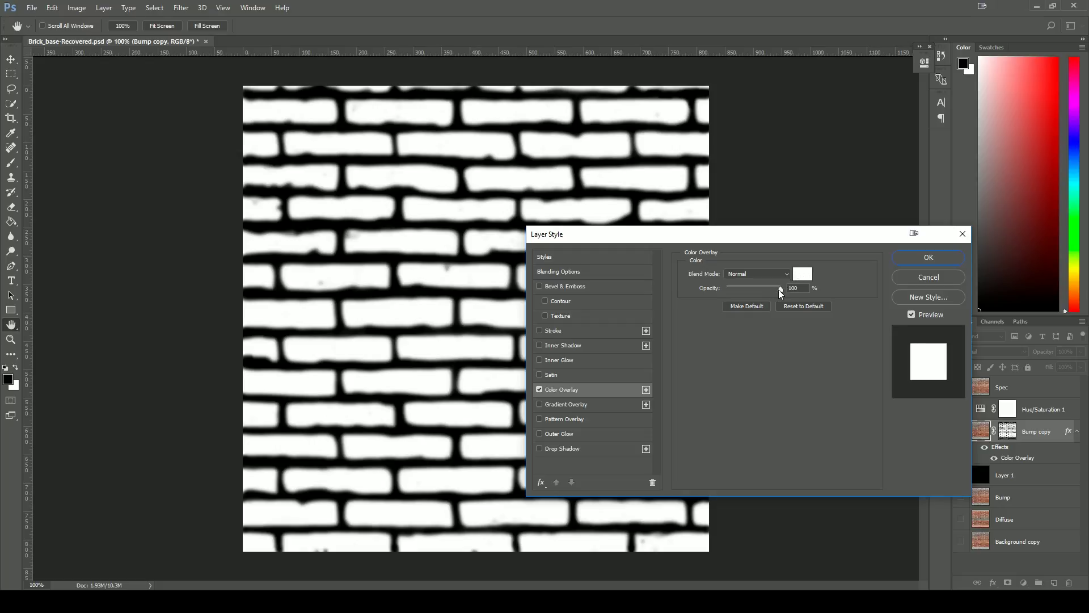
pyautogui.moveTo(779, 289); pyautogui.dragTo(778, 289)
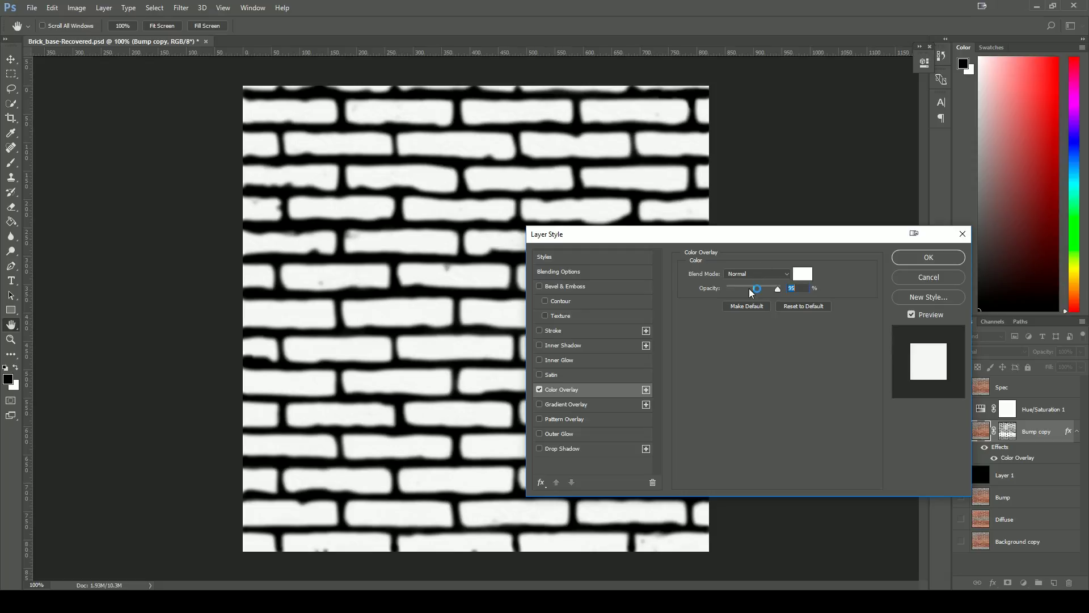
pyautogui.moveTo(779, 291); pyautogui.dragTo(759, 290)
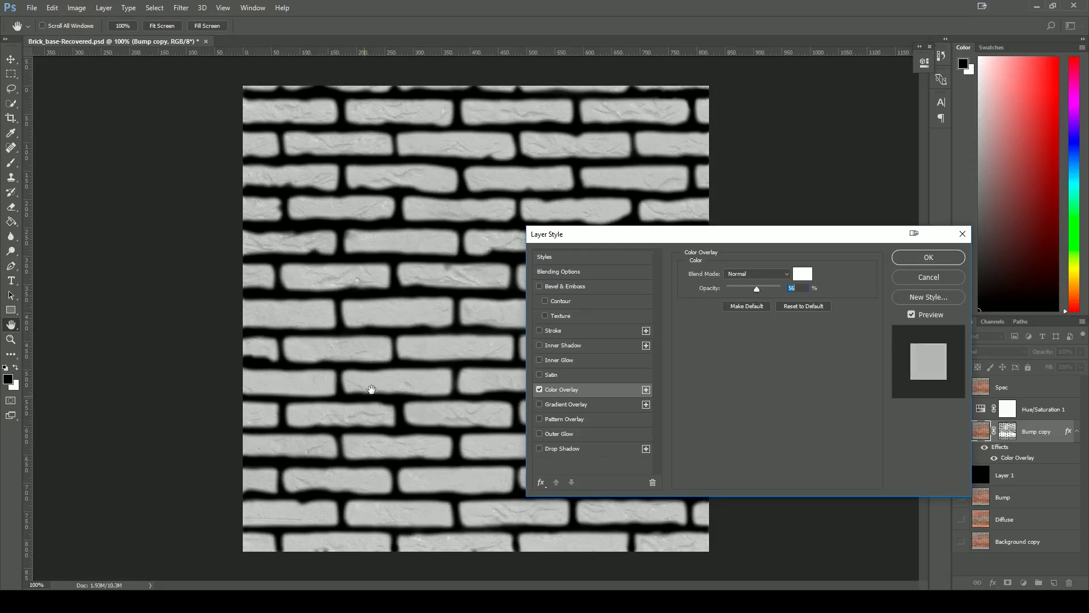
pyautogui.moveTo(757, 288); pyautogui.dragTo(748, 290)
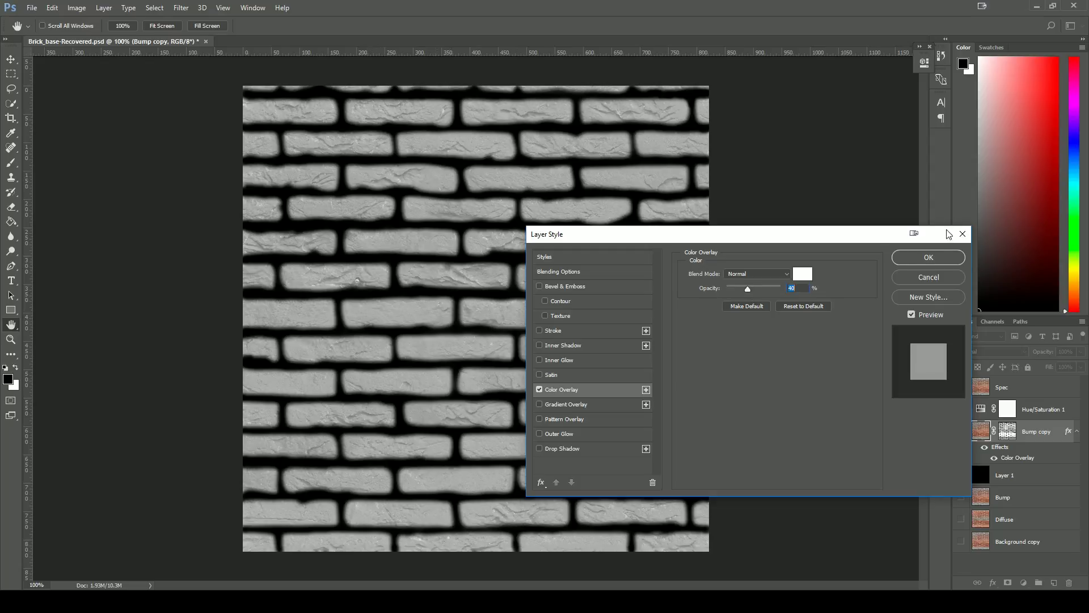
pyautogui.click(922, 260)
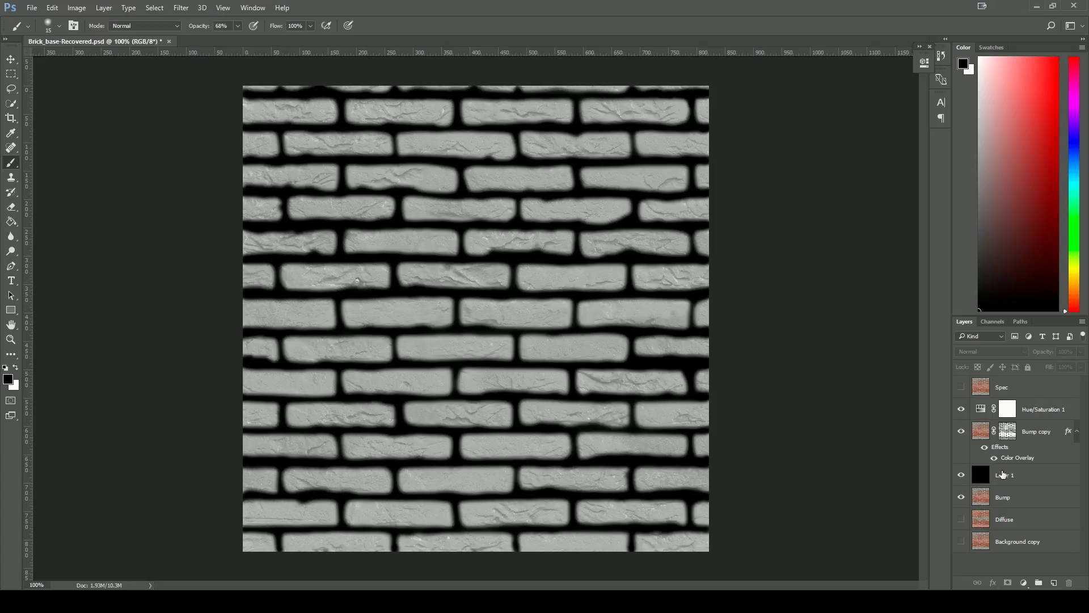
# Reduce the black Layer 1's opacity to 75% over the visible Bump layer, comparing the mortar at several opacities and zoom levels
pyautogui.click(1001, 475)
pyautogui.click(1081, 352)
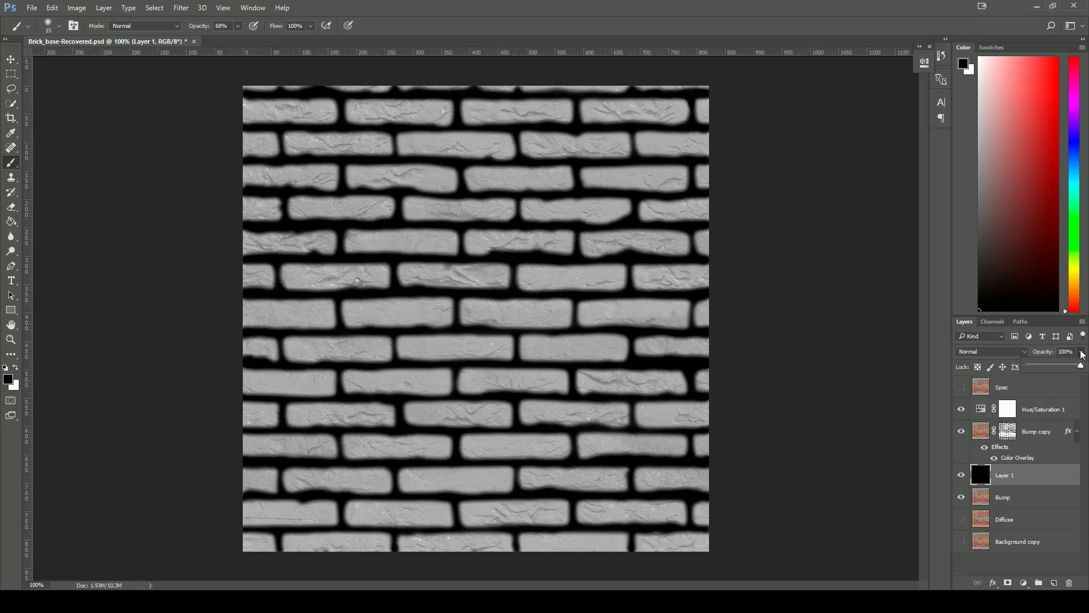
pyautogui.moveTo(1067, 367); pyautogui.dragTo(1061, 366)
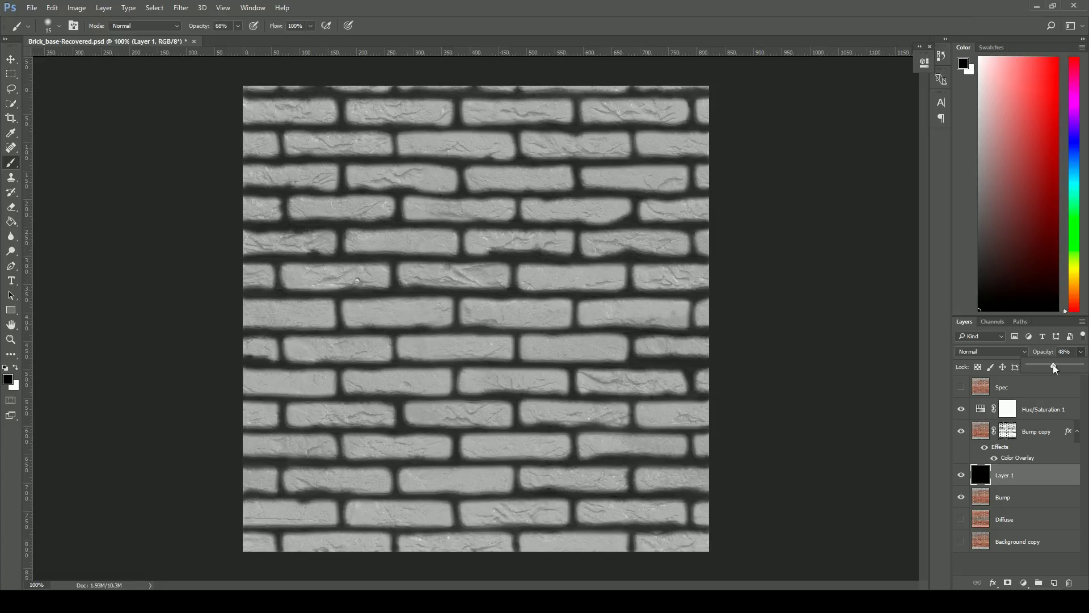
pyautogui.hotkey('ctrl', '+')
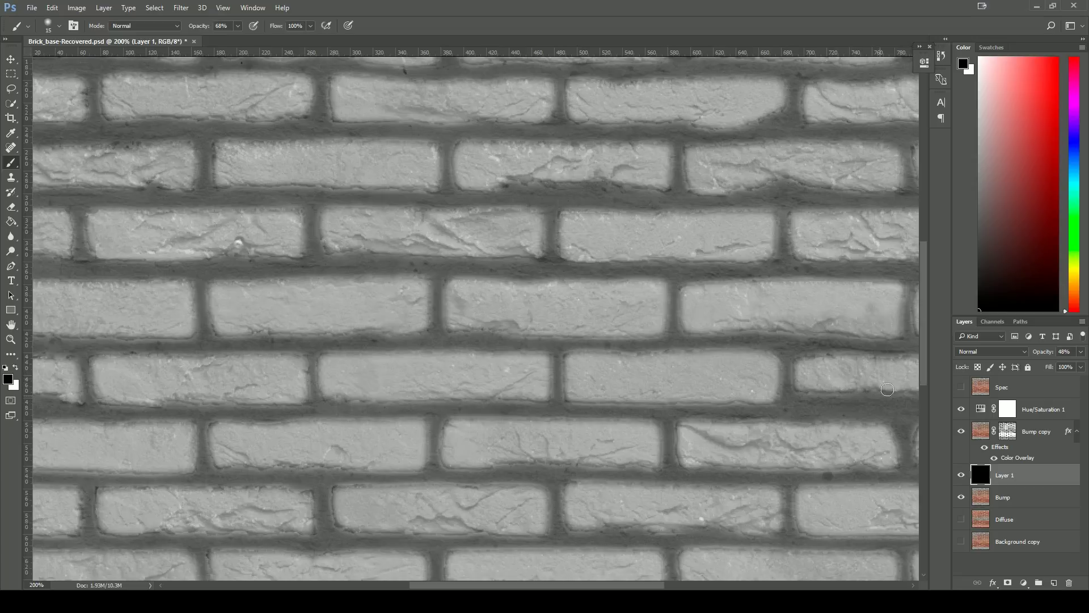
pyautogui.click(1081, 351)
pyautogui.moveTo(1054, 367); pyautogui.dragTo(1063, 367)
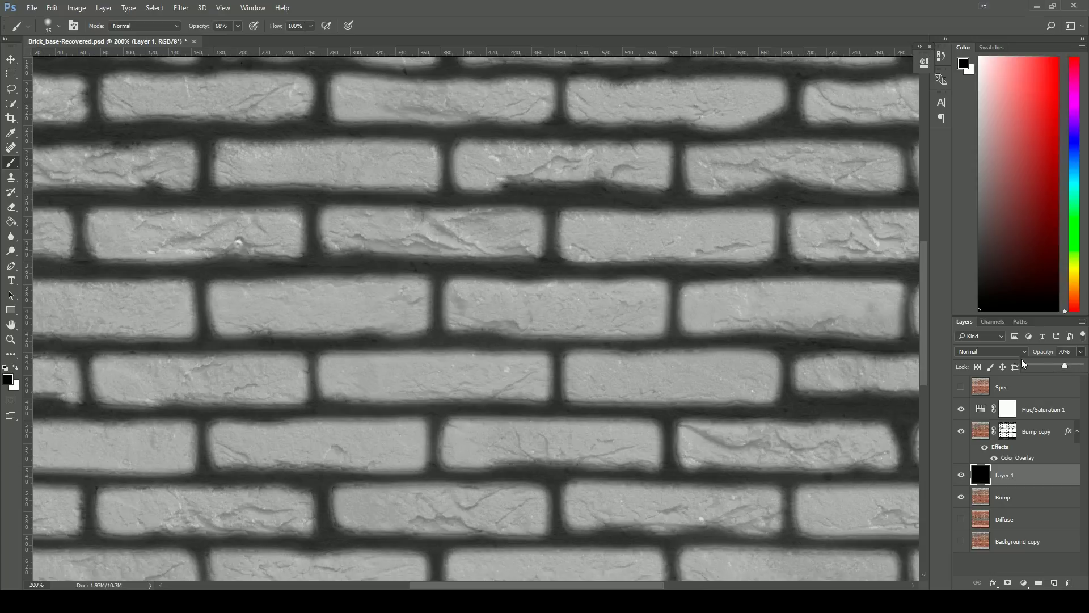
pyautogui.click(1036, 352)
pyautogui.moveTo(1036, 351); pyautogui.dragTo(1039, 352)
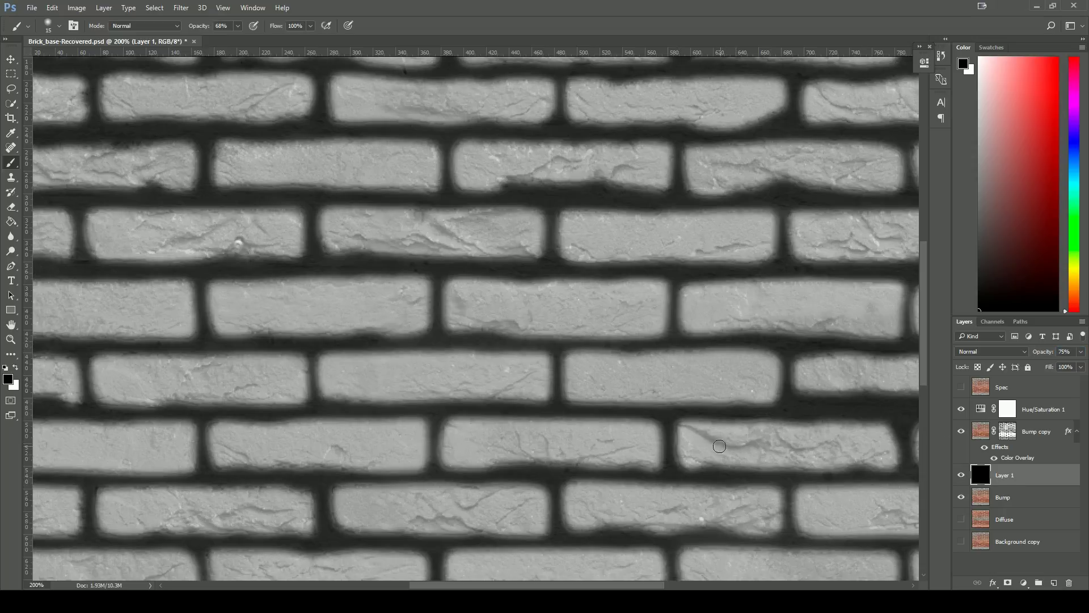
pyautogui.hotkey('ctrl', '-')
pyautogui.hotkey('ctrl', '-')
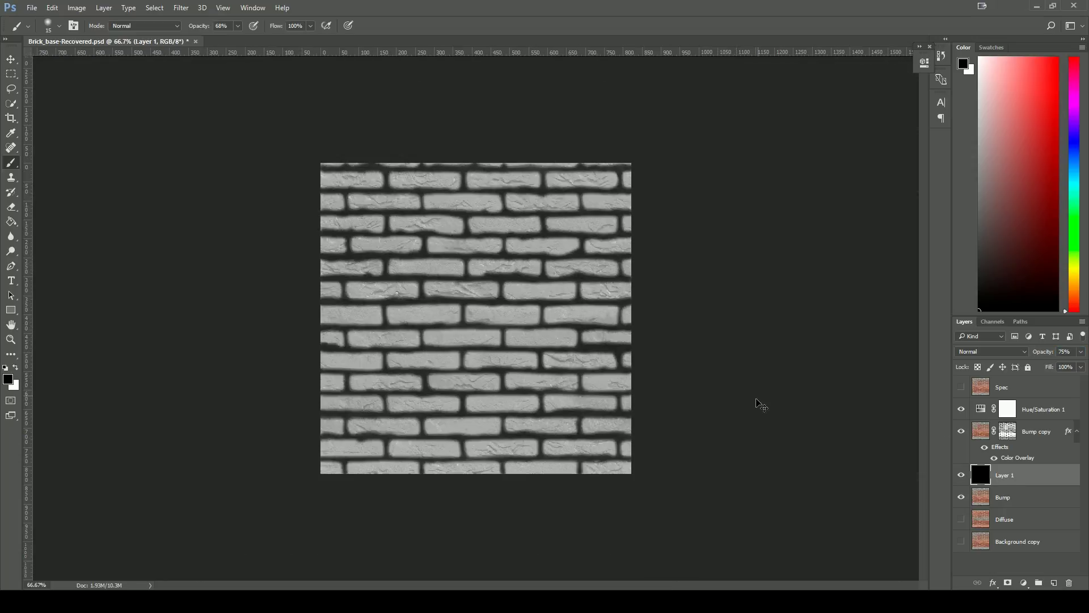
pyautogui.hotkey('ctrl', '+')
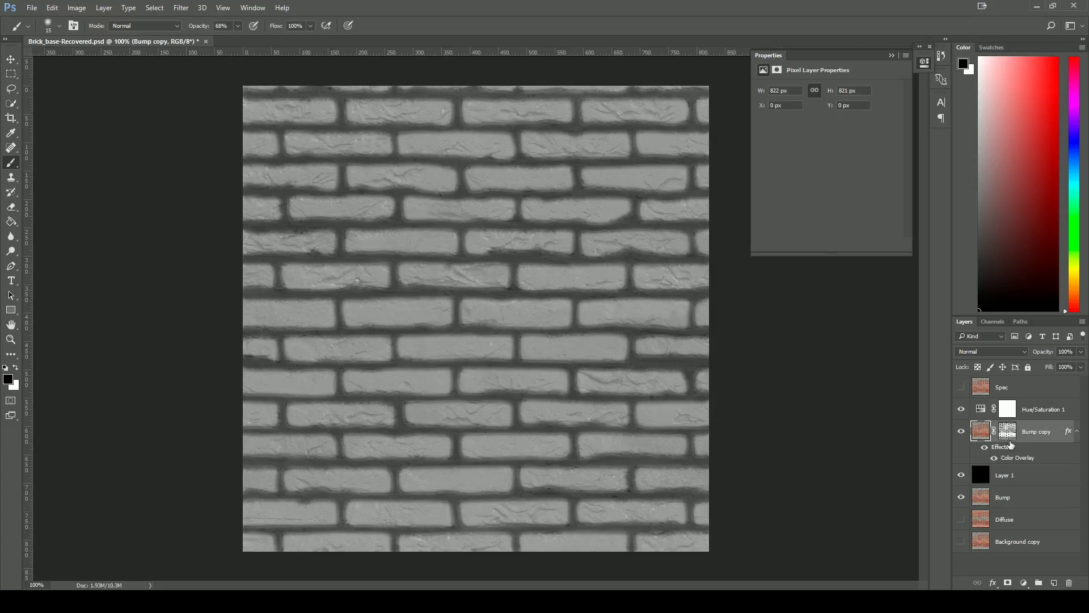
# Raise the opacity of Bump copy's white Color Overlay to 70%, comparing lower and higher values for brick-to-mortar contrast
pyautogui.doubleClick(1055, 430)
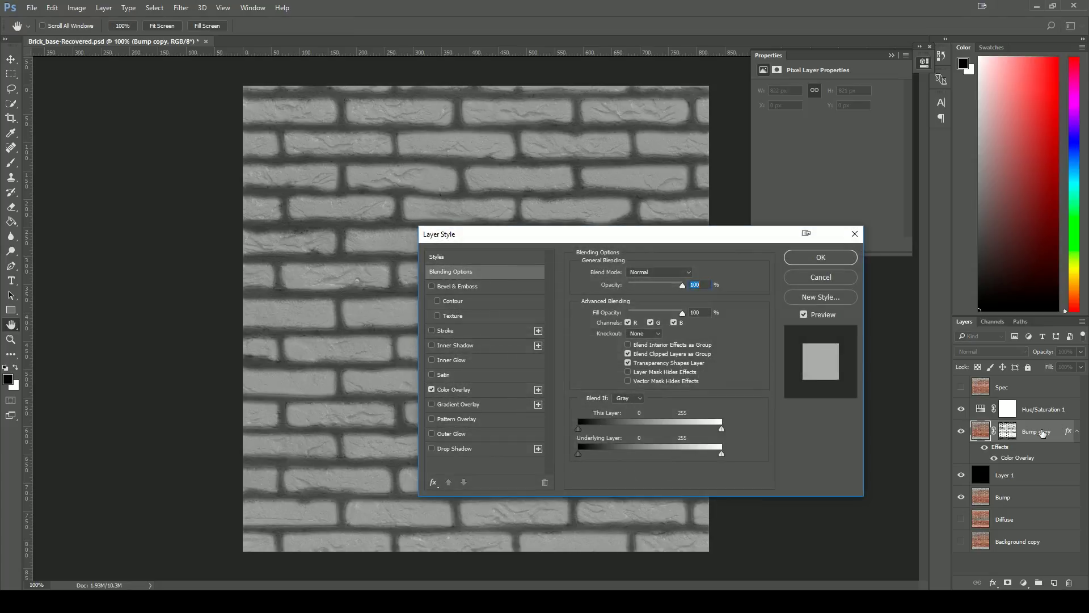
pyautogui.click(470, 389)
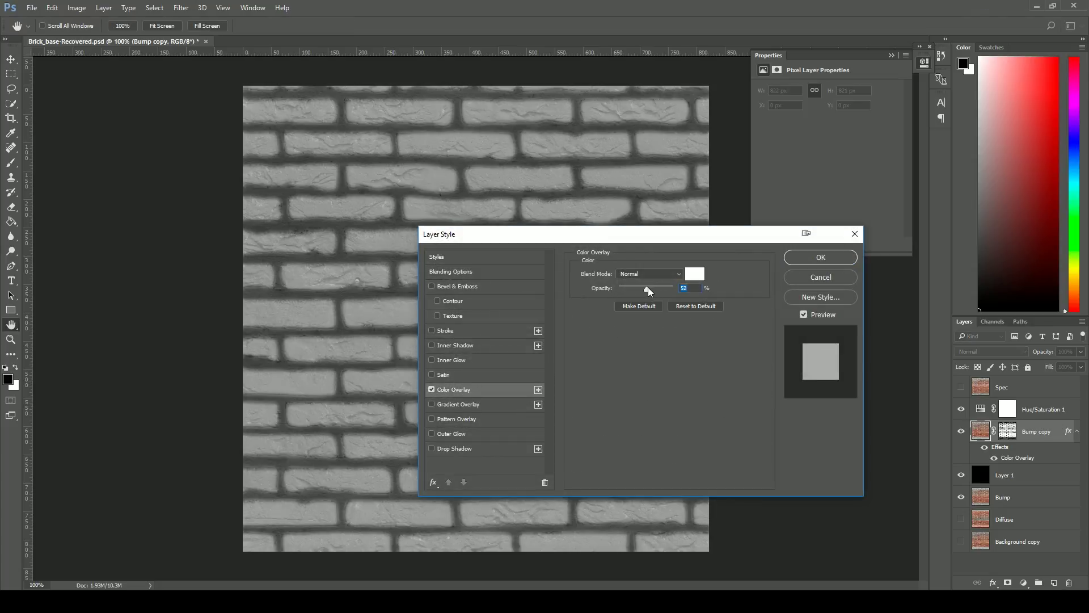
pyautogui.moveTo(647, 288); pyautogui.dragTo(657, 289)
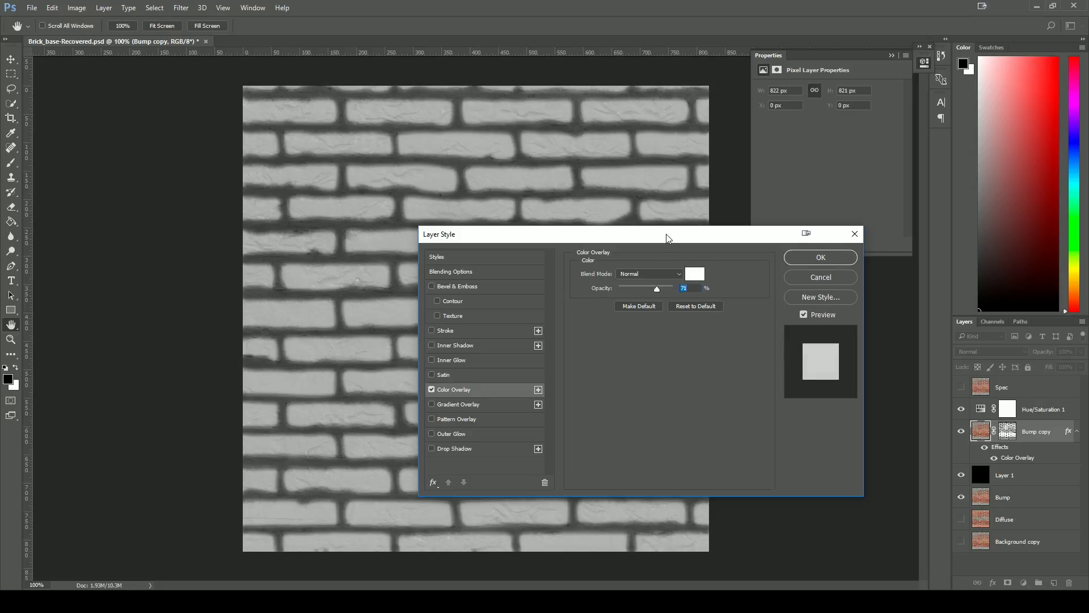
pyautogui.moveTo(664, 234)
pyautogui.mouseDown()
pyautogui.moveTo(763, 305)
pyautogui.moveTo(684, 241)
pyautogui.mouseUp()
pyautogui.click(671, 293)
pyautogui.moveTo(673, 296)
pyautogui.mouseDown()
pyautogui.moveTo(640, 297)
pyautogui.moveTo(662, 296)
pyautogui.mouseUp()
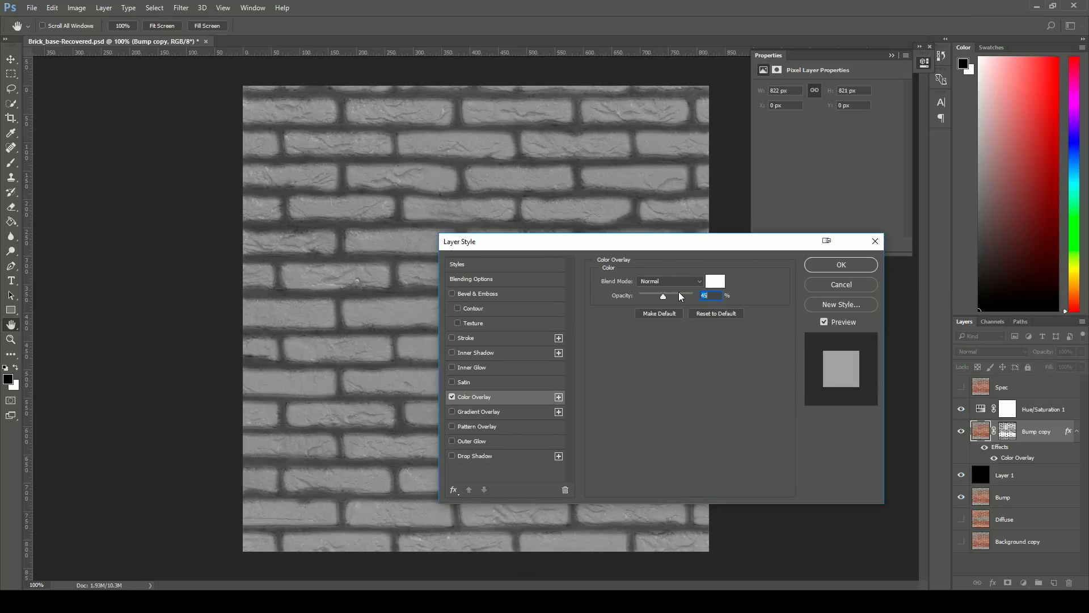
pyautogui.click(676, 293)
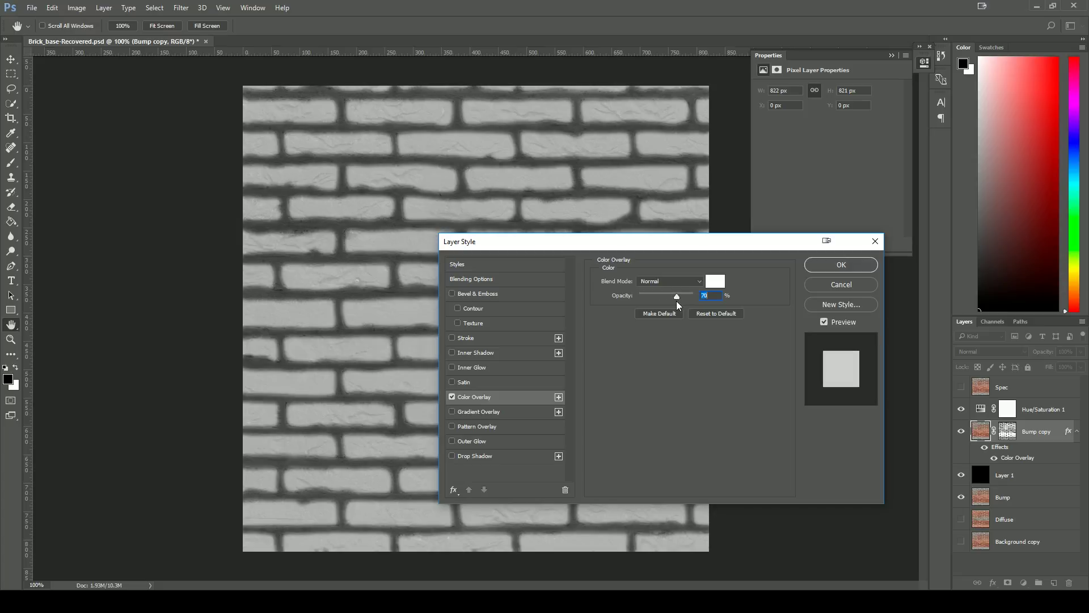
pyautogui.click(841, 266)
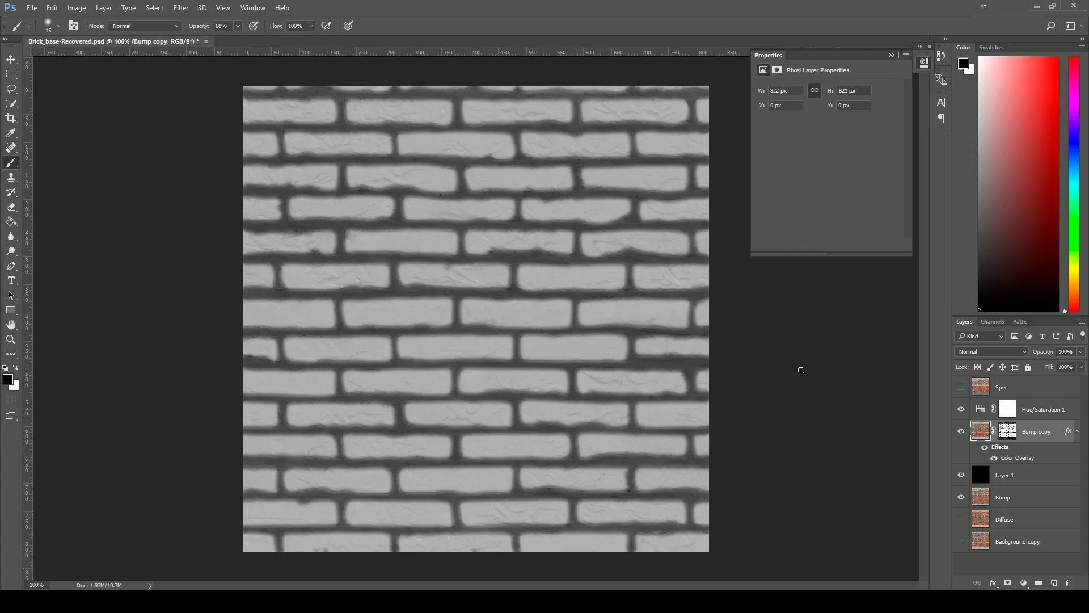
# Review the black Layer 1's opacity and Bump copy's Color Overlay settings
pyautogui.hotkey('alt', '[')
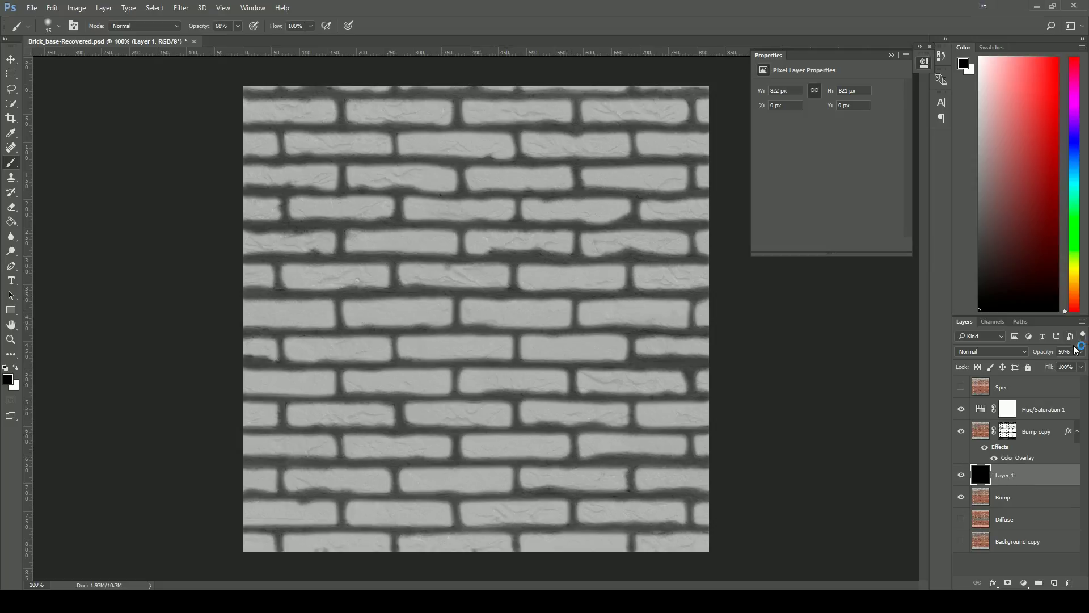
pyautogui.click(1038, 431)
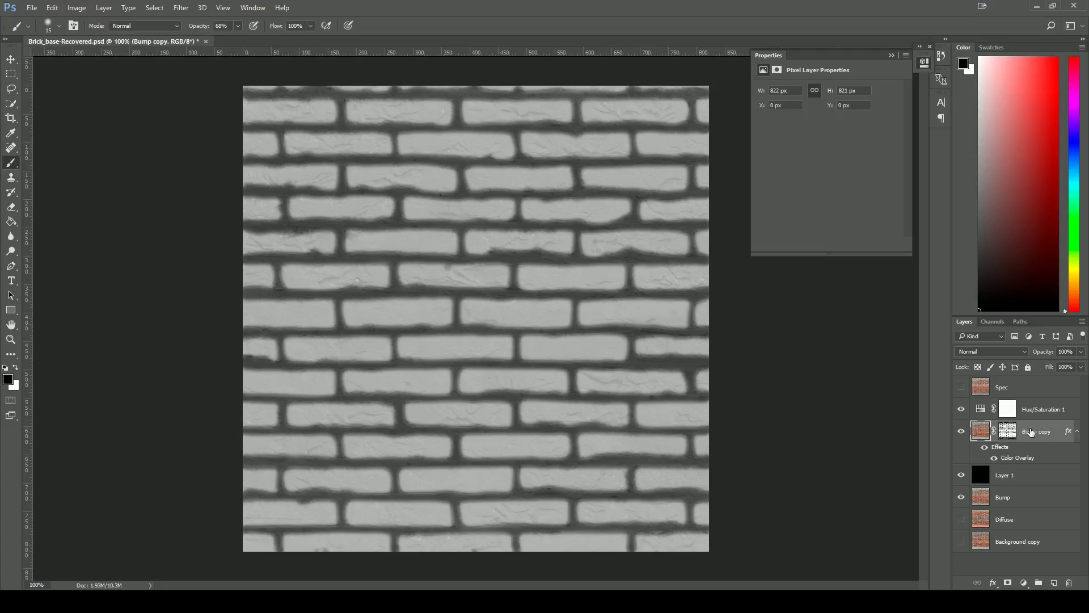
pyautogui.doubleClick(1051, 431)
pyautogui.doubleClick(1058, 439)
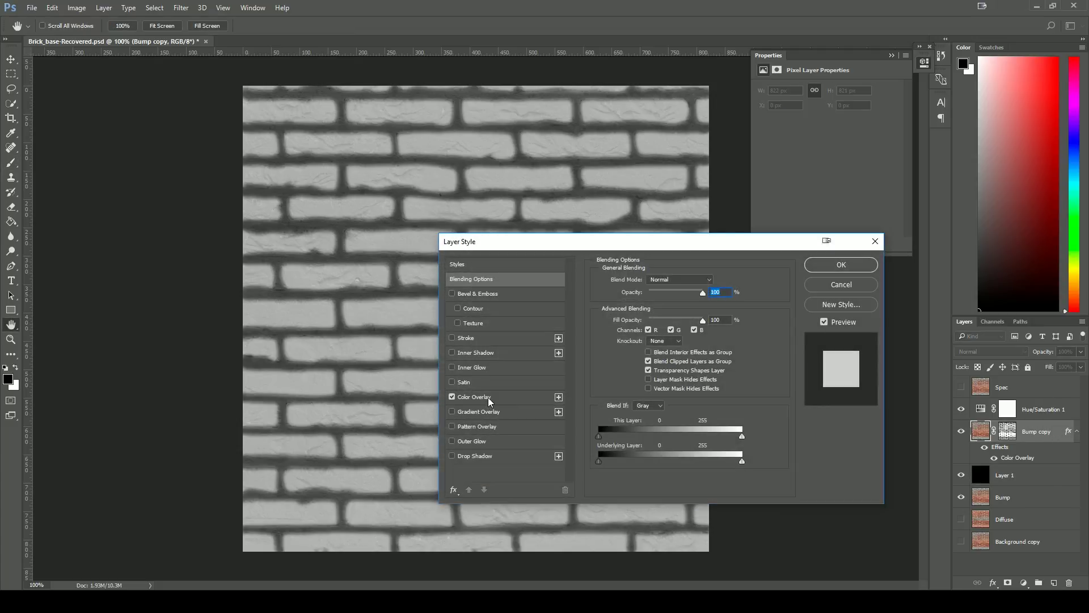
pyautogui.click(488, 397)
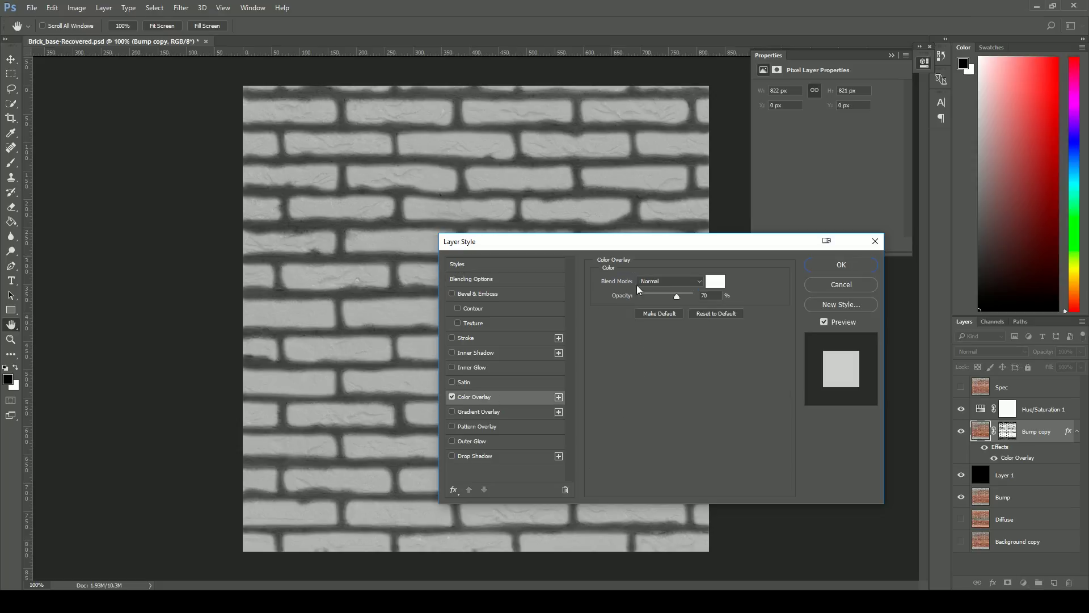
pyautogui.click(839, 265)
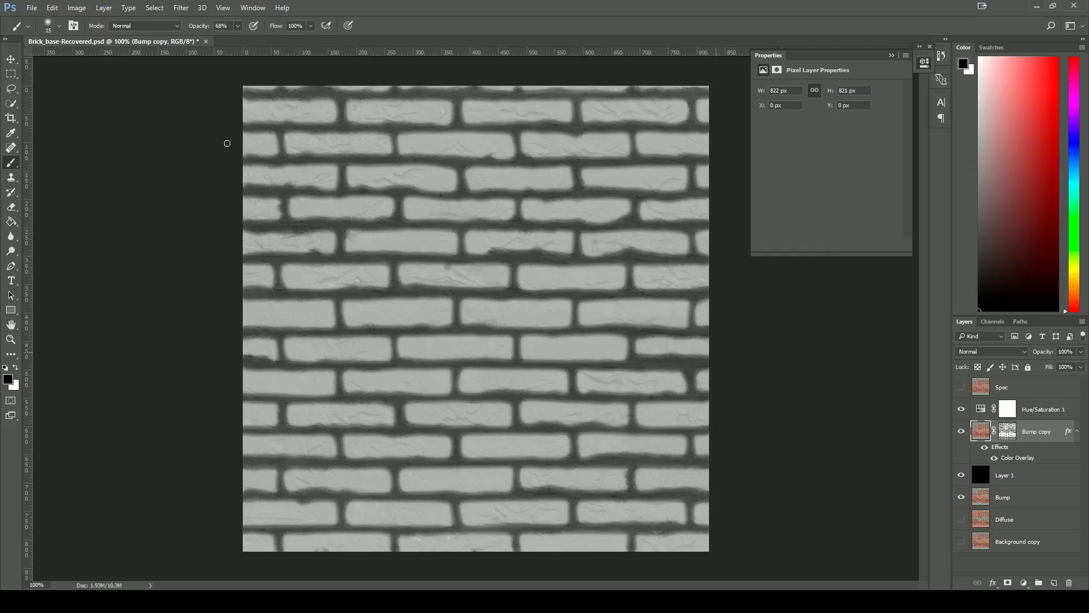
pyautogui.click(36, 9)
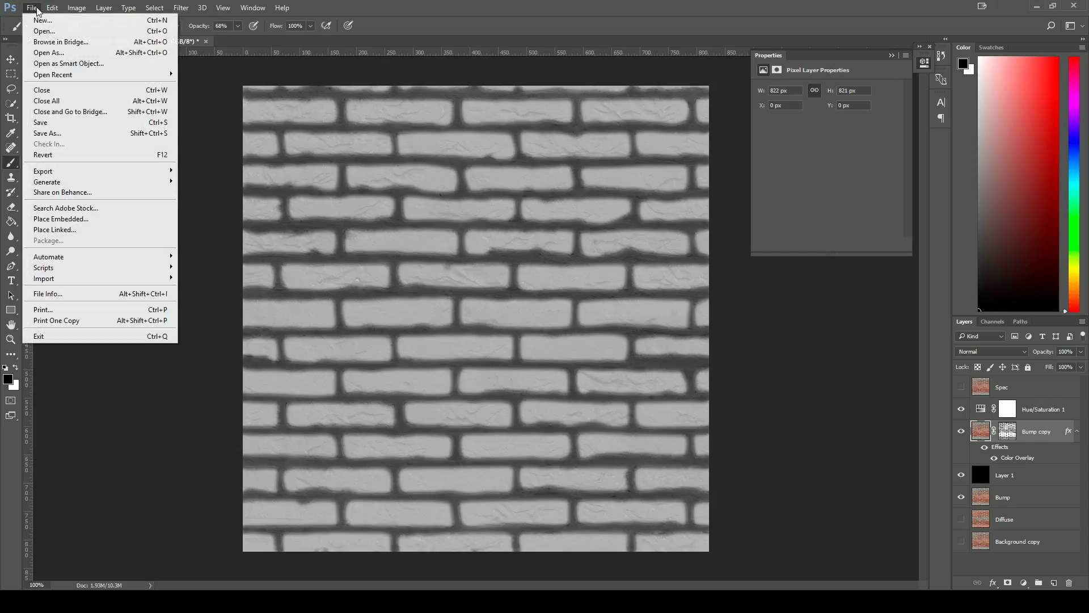
pyautogui.click(63, 134)
pyautogui.click(309, 262)
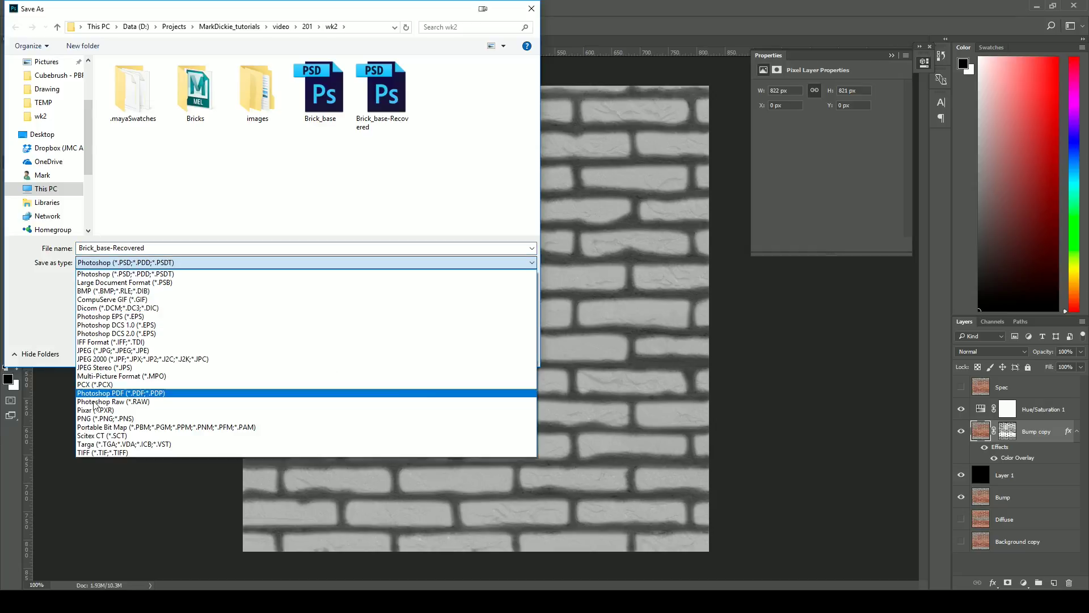
pyautogui.click(106, 418)
pyautogui.click(382, 90)
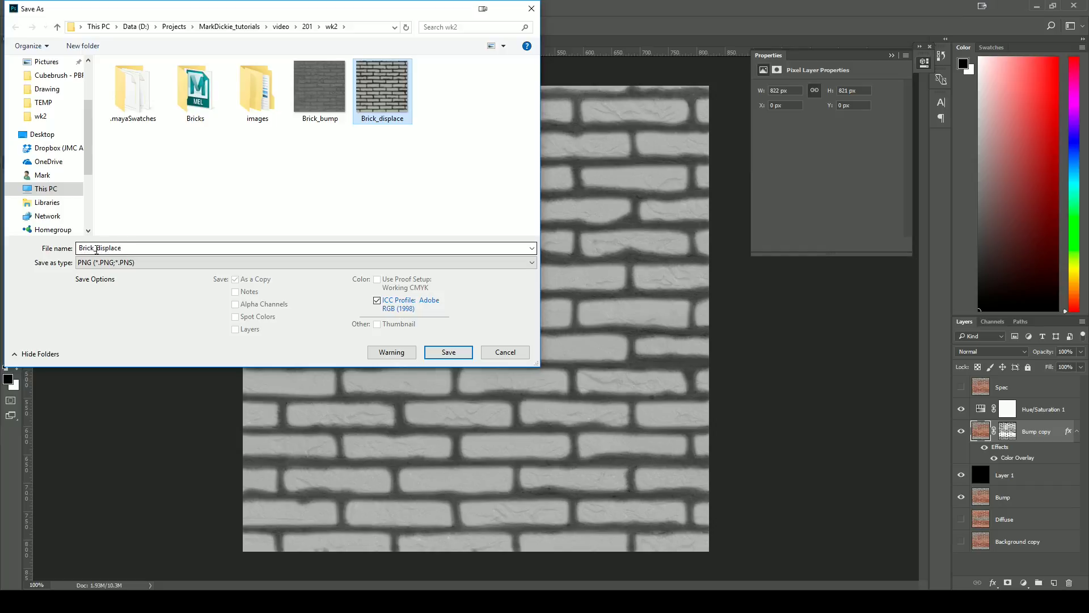
pyautogui.doubleClick(127, 248)
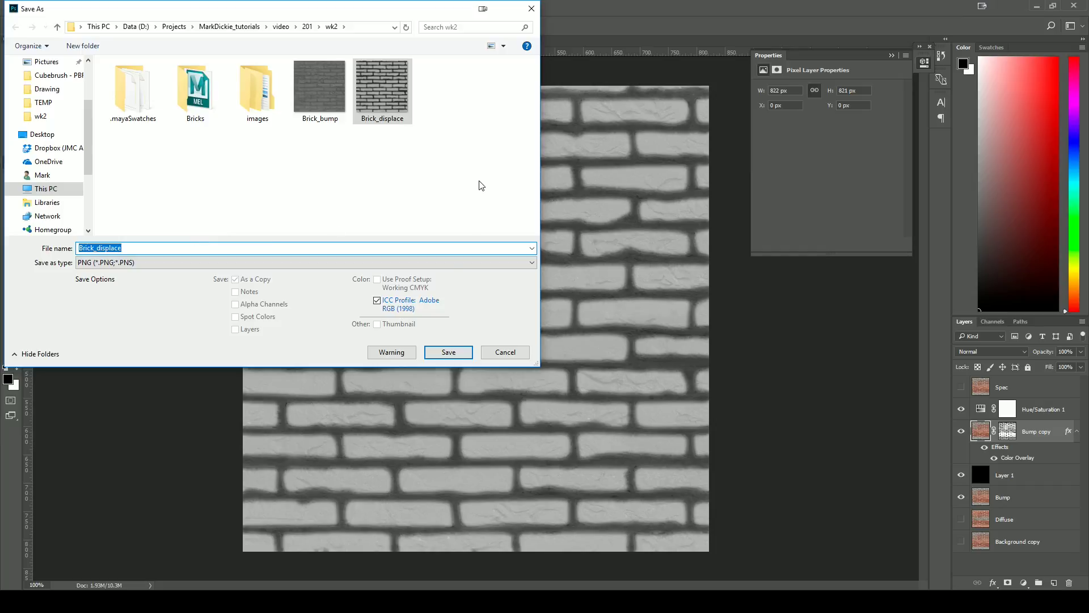
pyautogui.click(502, 353)
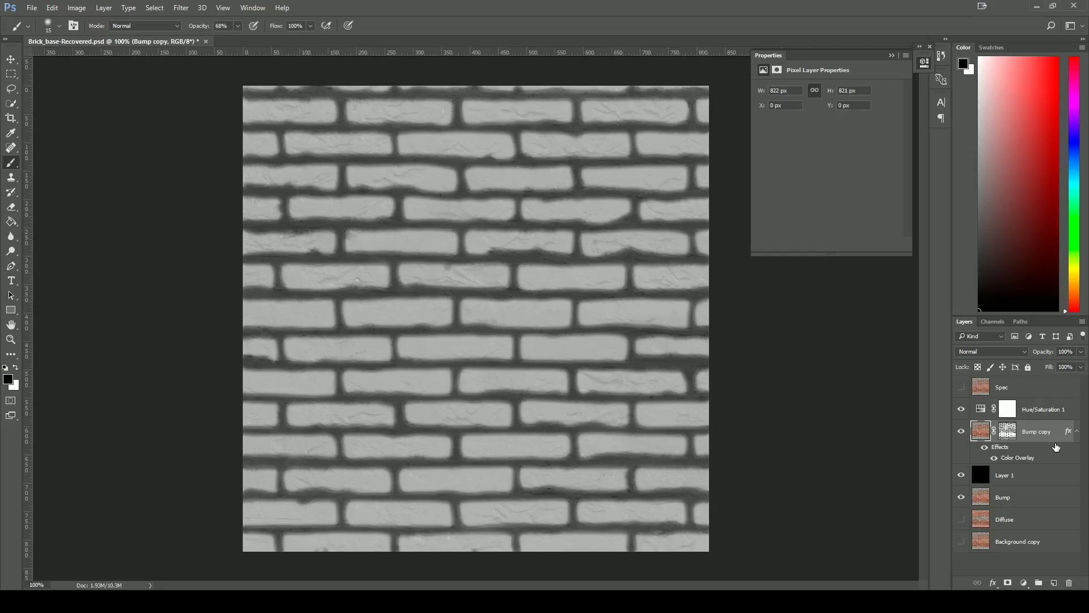
# Reduce the opacity of Bump copy's white Color Overlay to 20%
pyautogui.doubleClick(1058, 439)
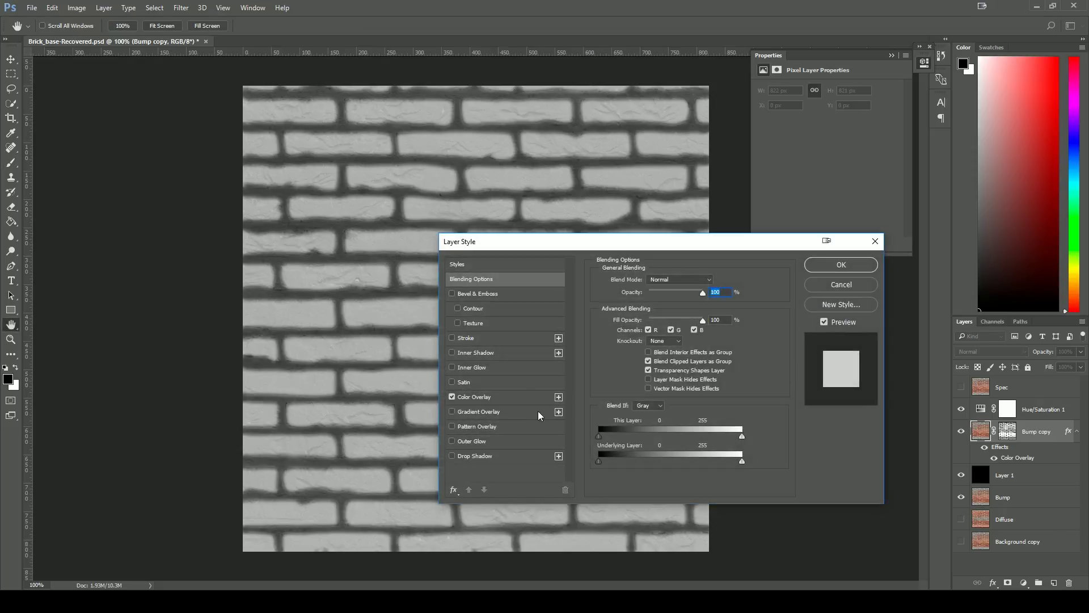
pyautogui.click(473, 396)
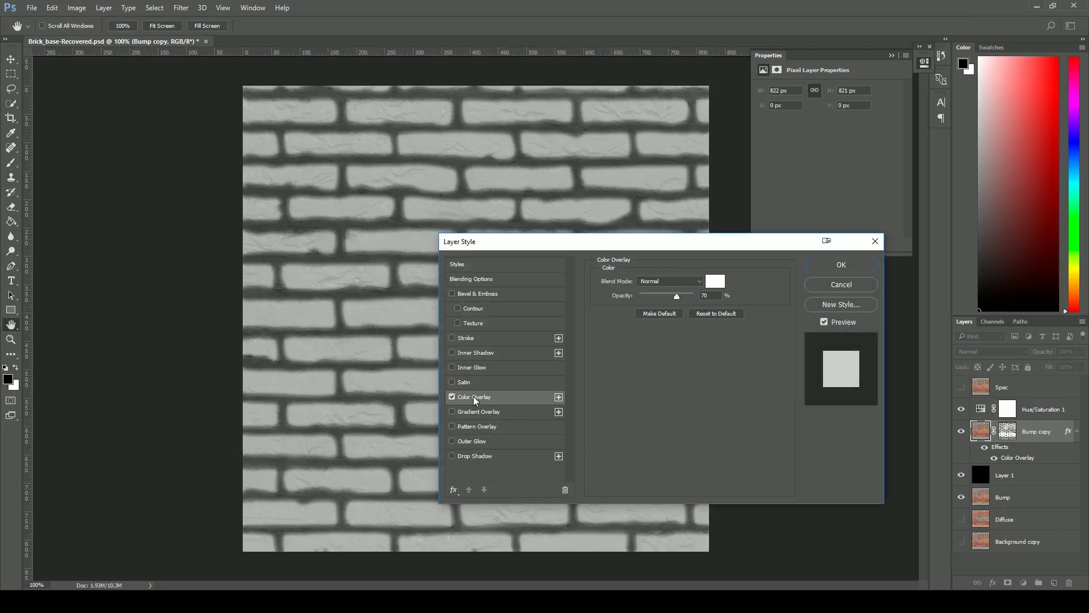
pyautogui.click(651, 295)
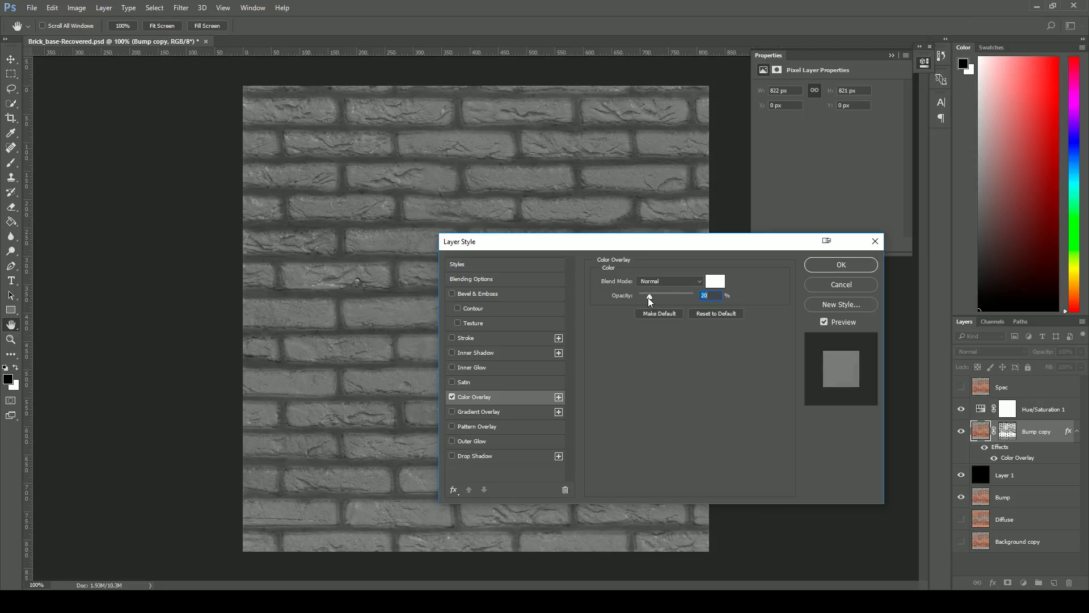
pyautogui.click(841, 265)
pyautogui.press('b')
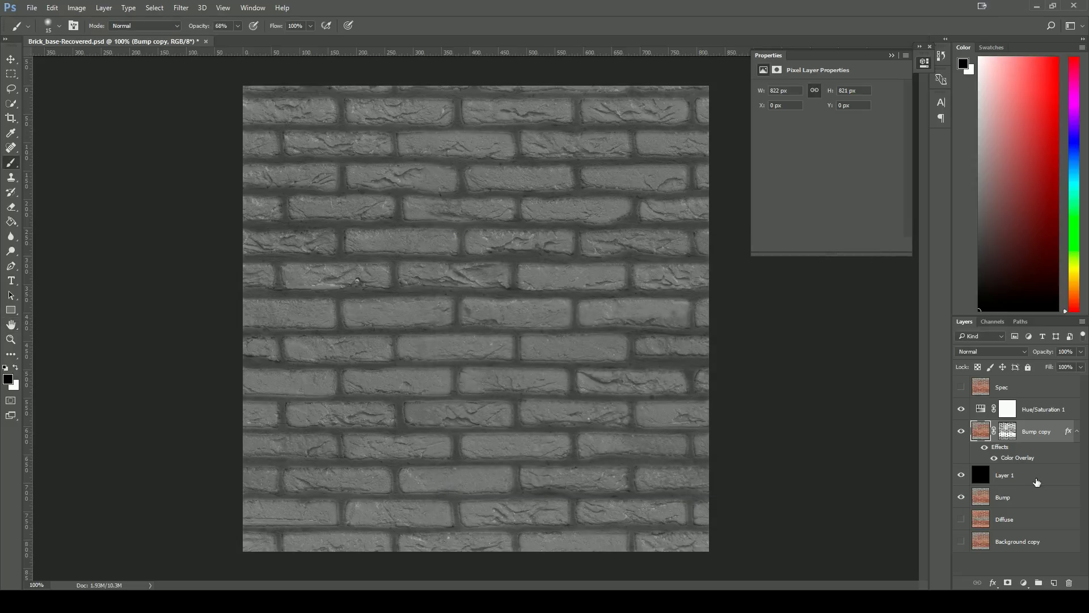
# Lower the black Layer 1's opacity until the mortar's grey comes close to the bricks' grey
pyautogui.click(1058, 475)
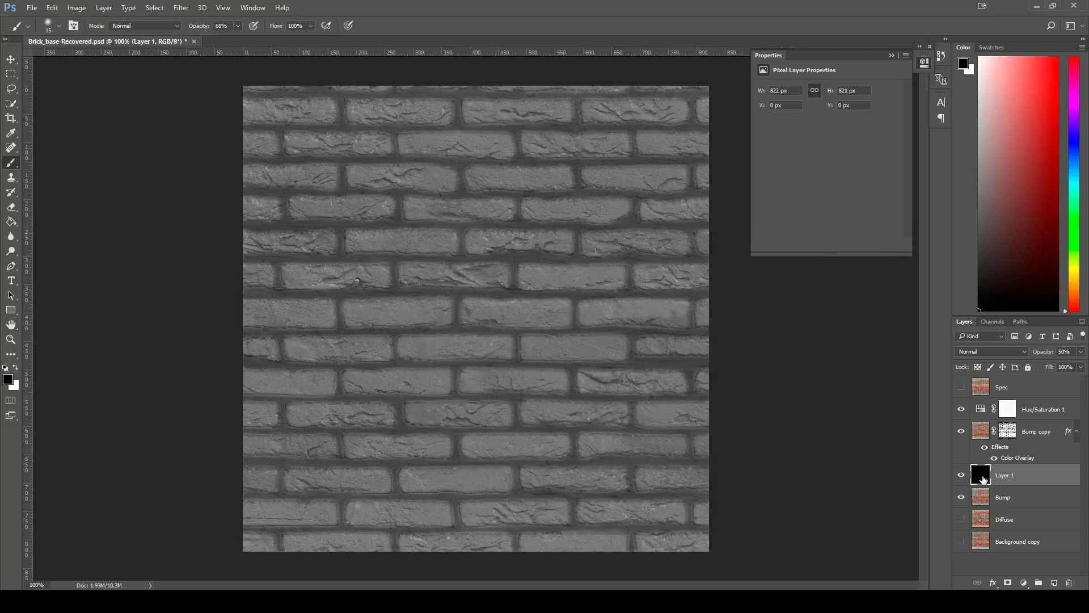
pyautogui.click(1080, 352)
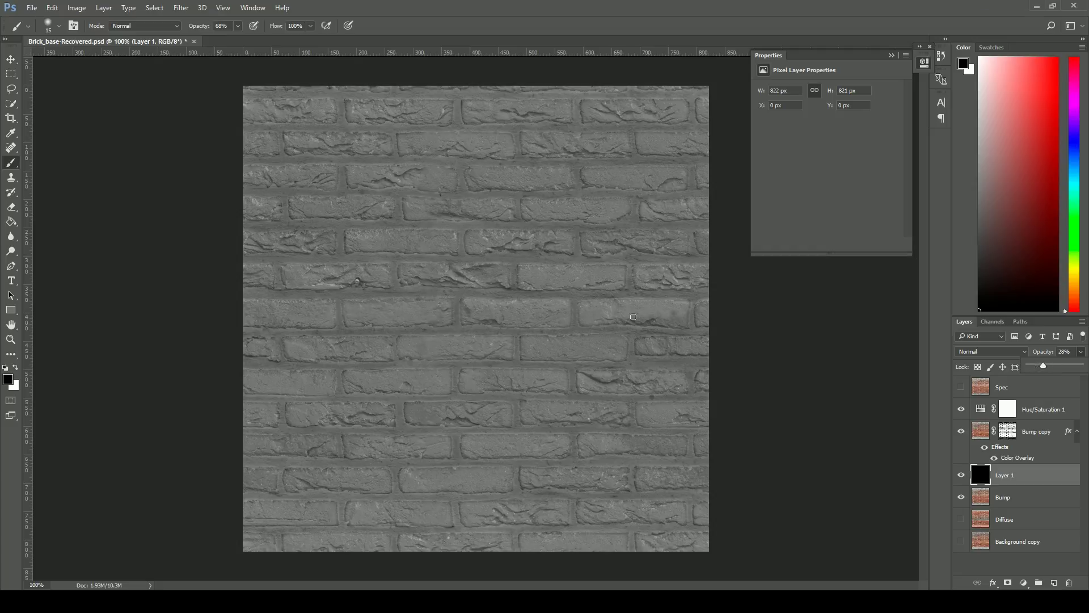
pyautogui.hotkey('ctrl', '+')
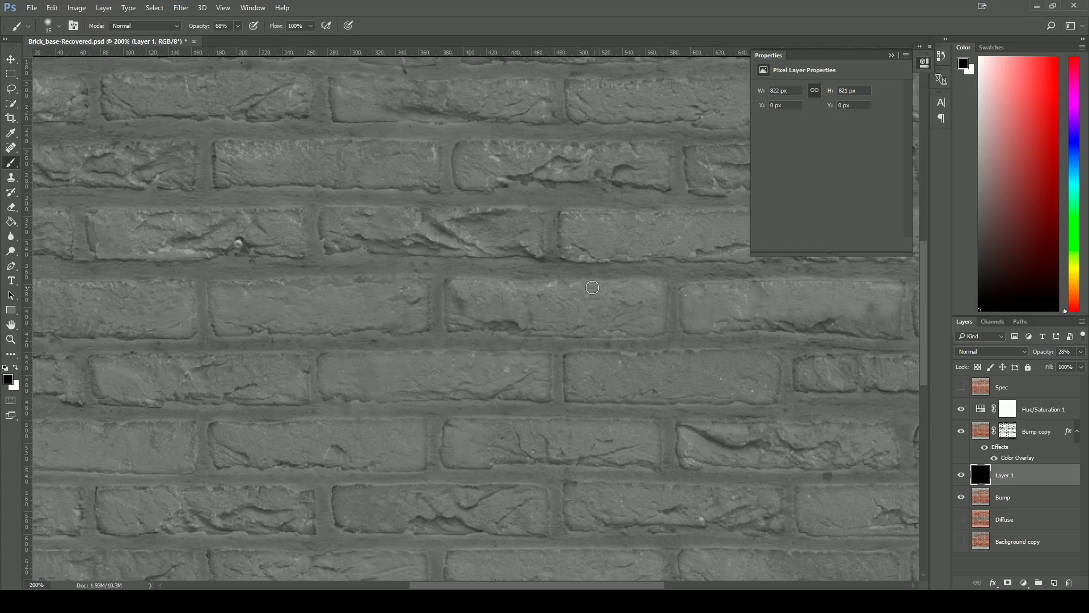
pyautogui.click(1080, 352)
pyautogui.moveTo(1038, 365); pyautogui.dragTo(1037, 364)
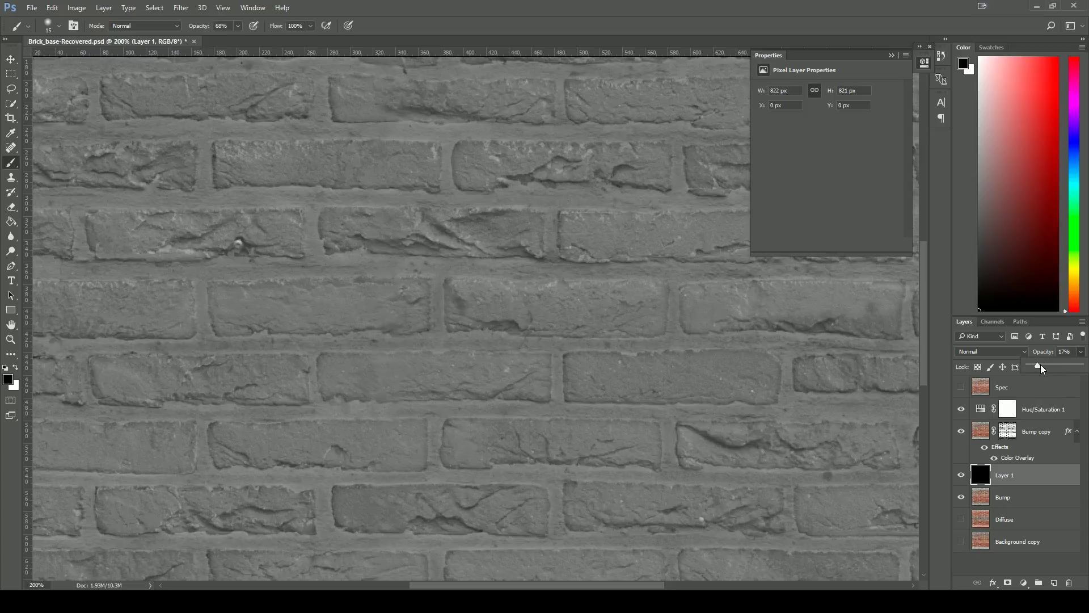
pyautogui.moveTo(1040, 365); pyautogui.dragTo(1041, 365)
# Darken the whole map by setting the Hue/Saturation 1 adjustment's Lightness to -34
pyautogui.click(980, 407)
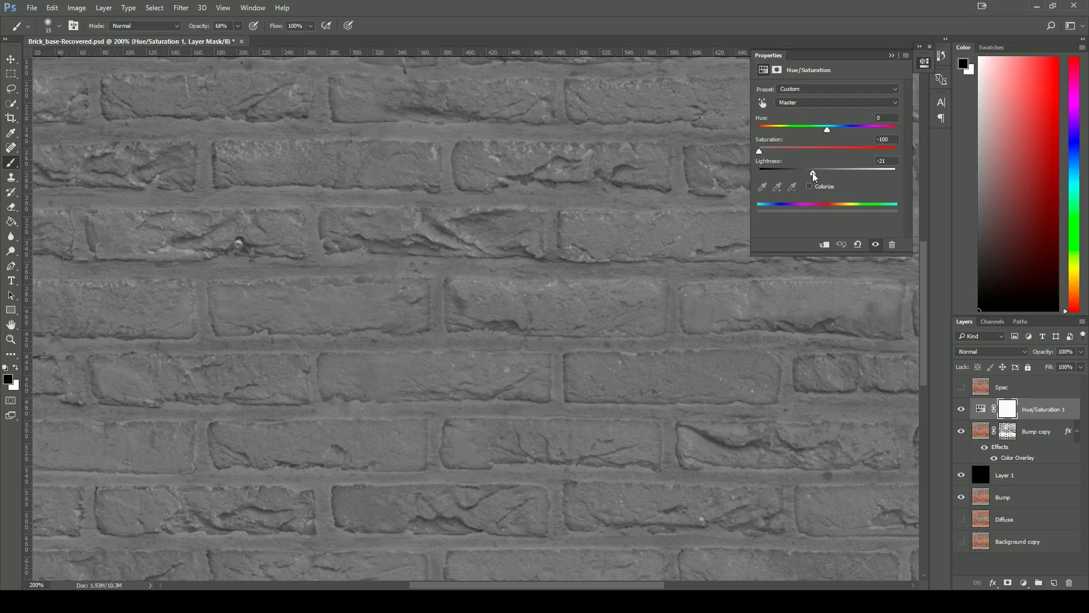
pyautogui.moveTo(812, 172); pyautogui.dragTo(803, 173)
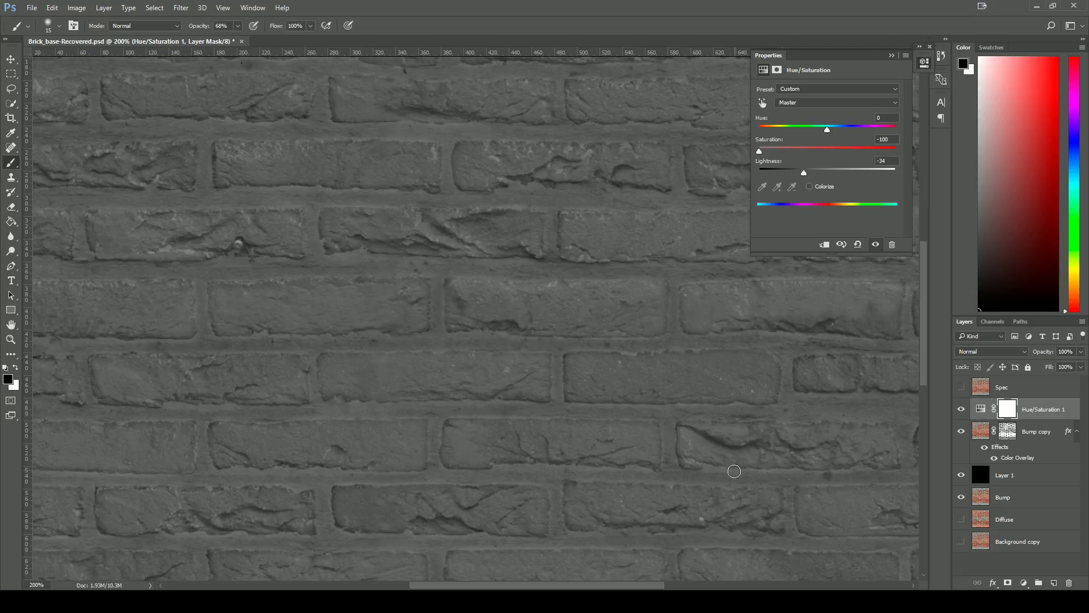
pyautogui.click(32, 8)
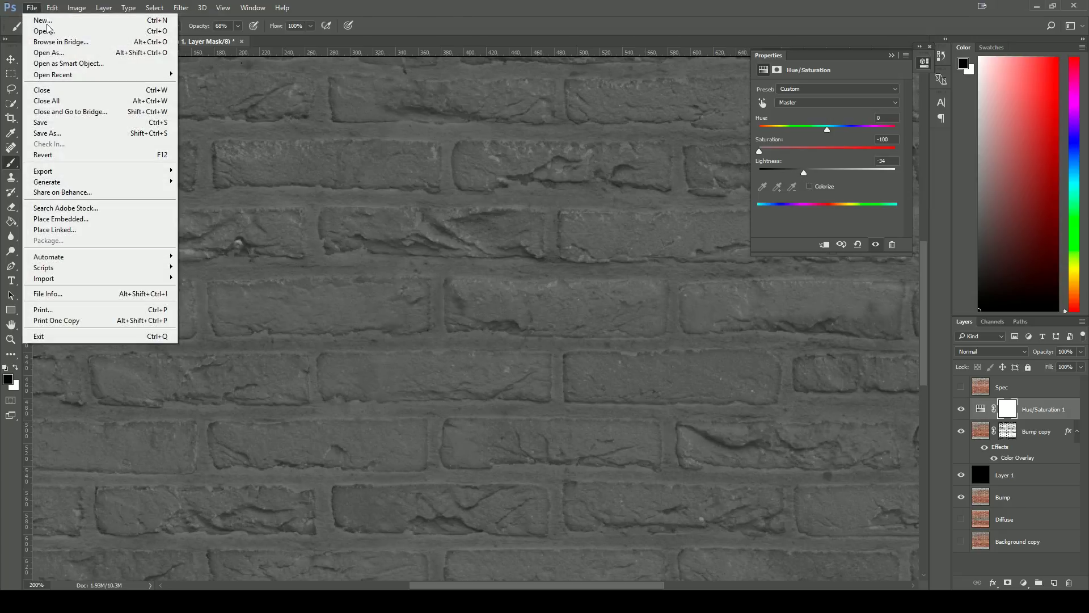
pyautogui.click(48, 130)
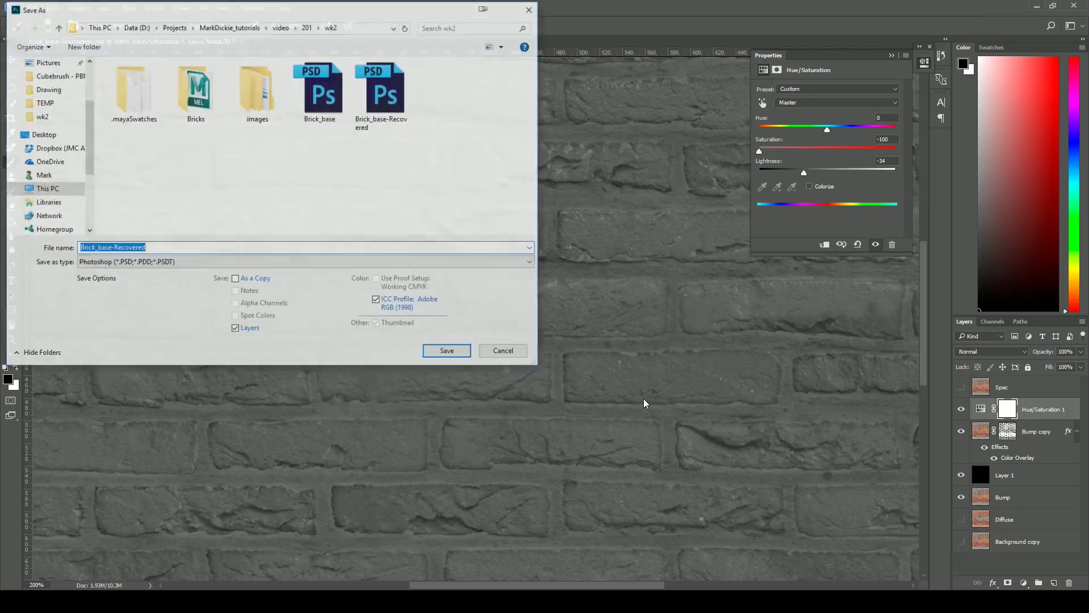
pyautogui.click(219, 263)
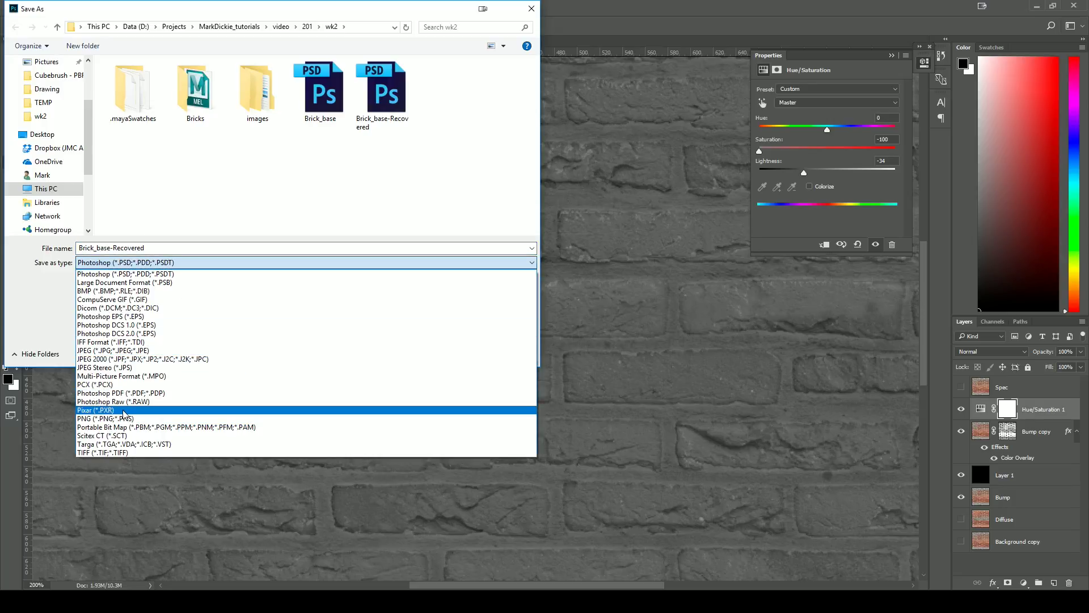
pyautogui.click(132, 419)
pyautogui.click(321, 102)
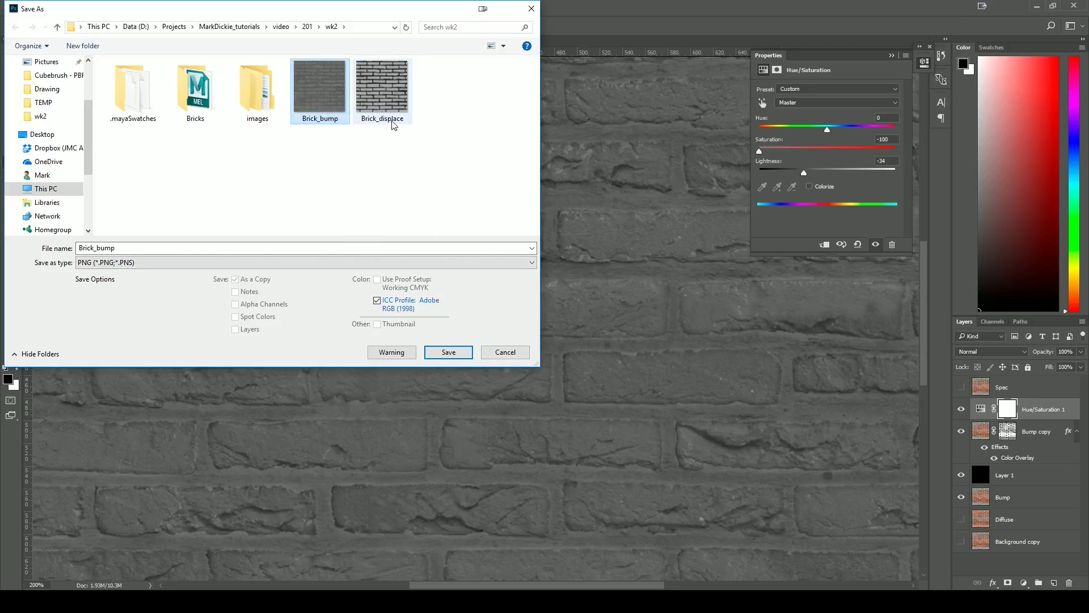
pyautogui.click(504, 352)
# Add a Levels adjustment layer named Levels 1 directly above the Bump copy layer
pyautogui.hotkey('ctrl', '-')
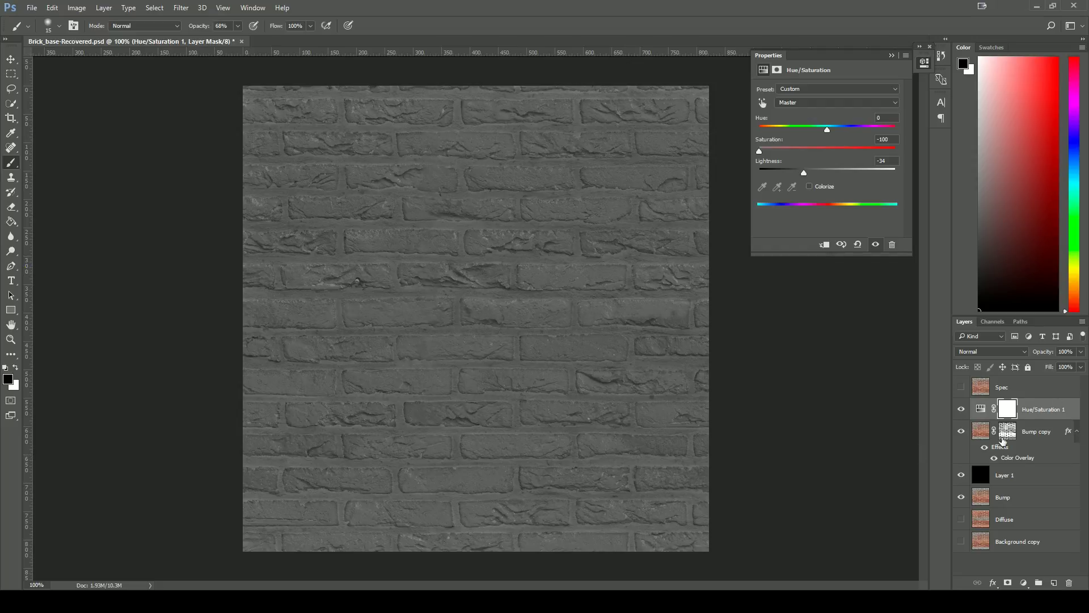
pyautogui.click(1048, 432)
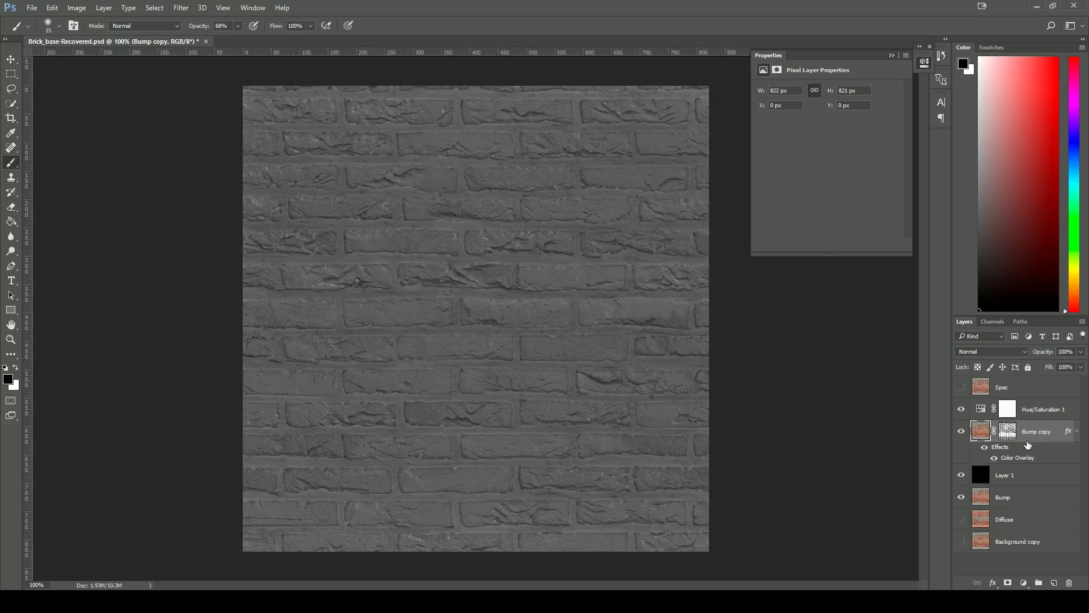
pyautogui.click(108, 9)
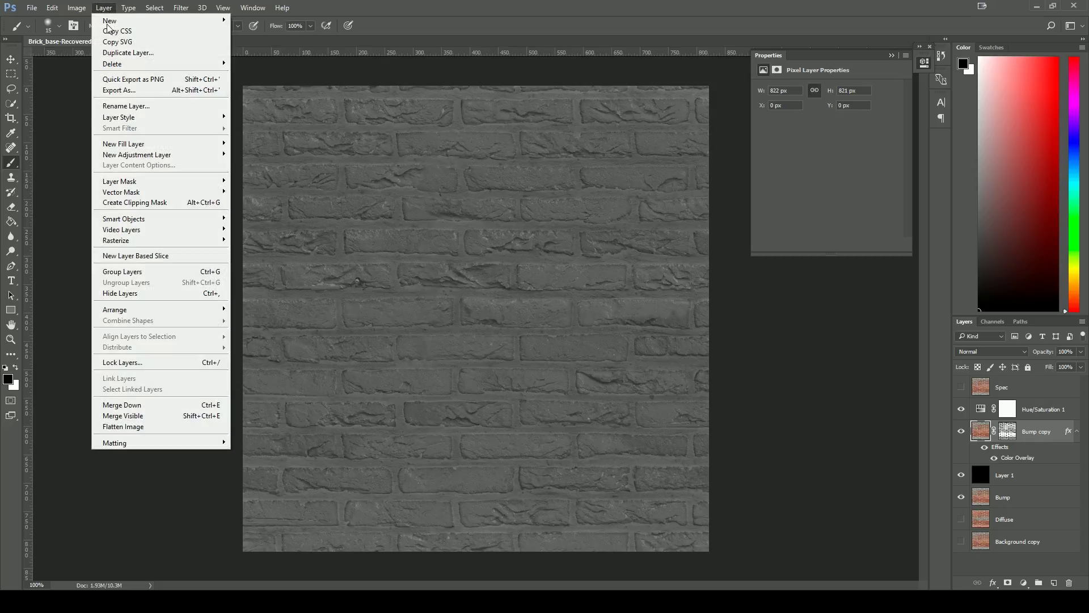
pyautogui.moveTo(128, 157)
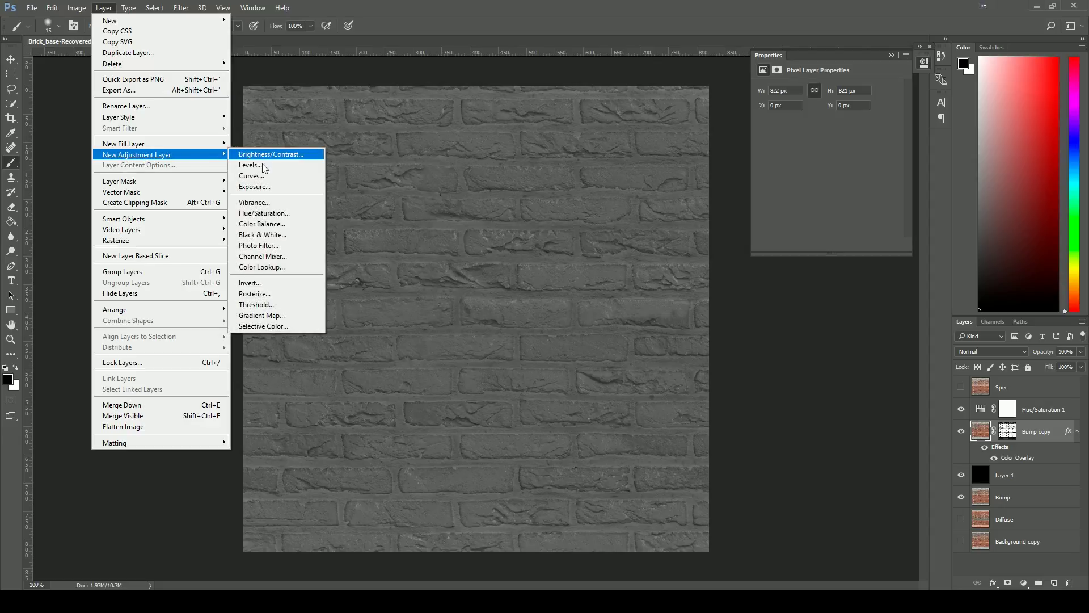
pyautogui.click(250, 166)
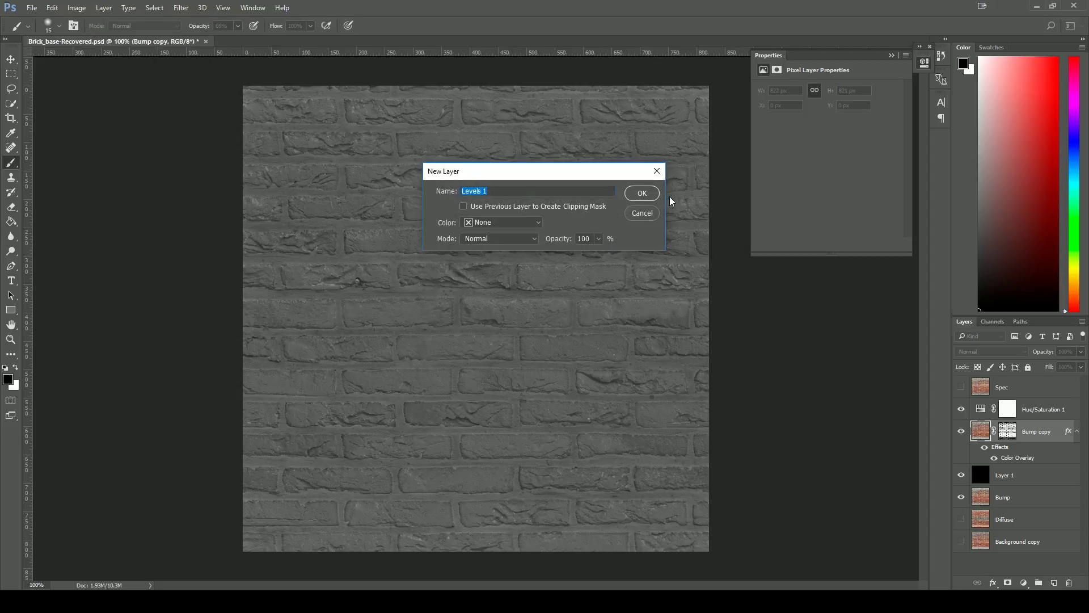
pyautogui.click(652, 196)
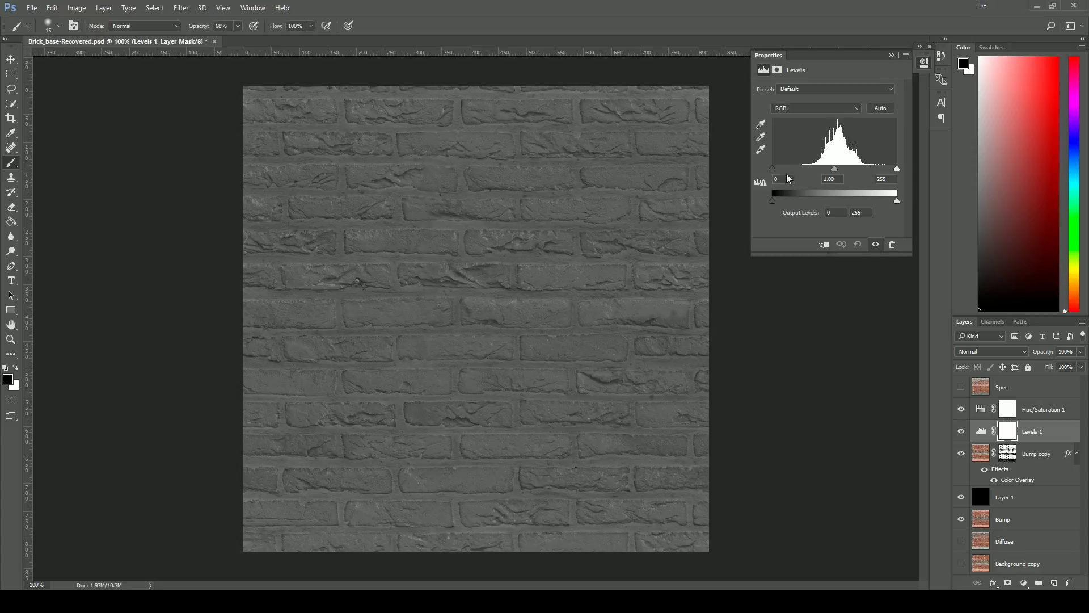
# Set the Levels 1 input levels to 117, 0.56 and 191 to darken the mortar and boost brick contrast
pyautogui.moveTo(772, 169); pyautogui.dragTo(810, 170)
pyautogui.moveTo(897, 168); pyautogui.dragTo(814, 173)
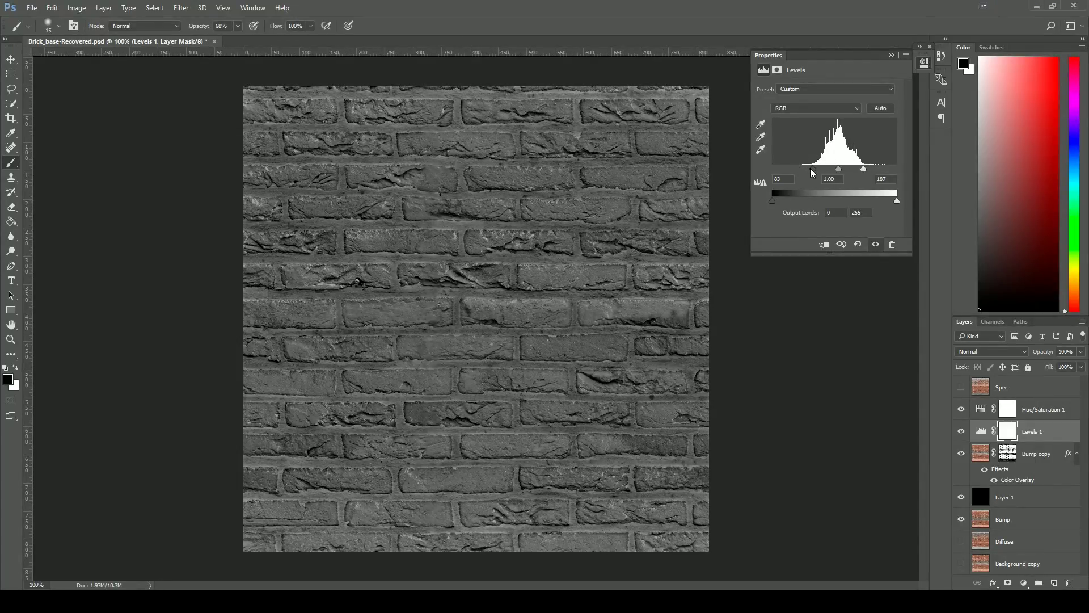
pyautogui.moveTo(813, 169); pyautogui.dragTo(856, 174)
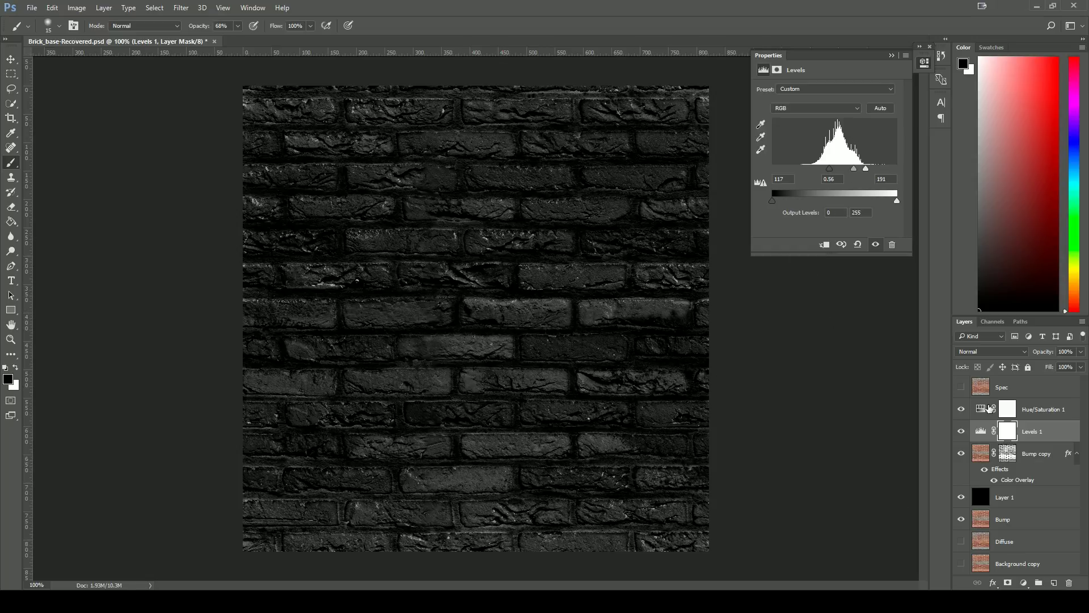
# Set the Hue/Saturation 1 adjustment's Lightness to -59 and the black Layer 1's opacity to 24%
pyautogui.click(981, 410)
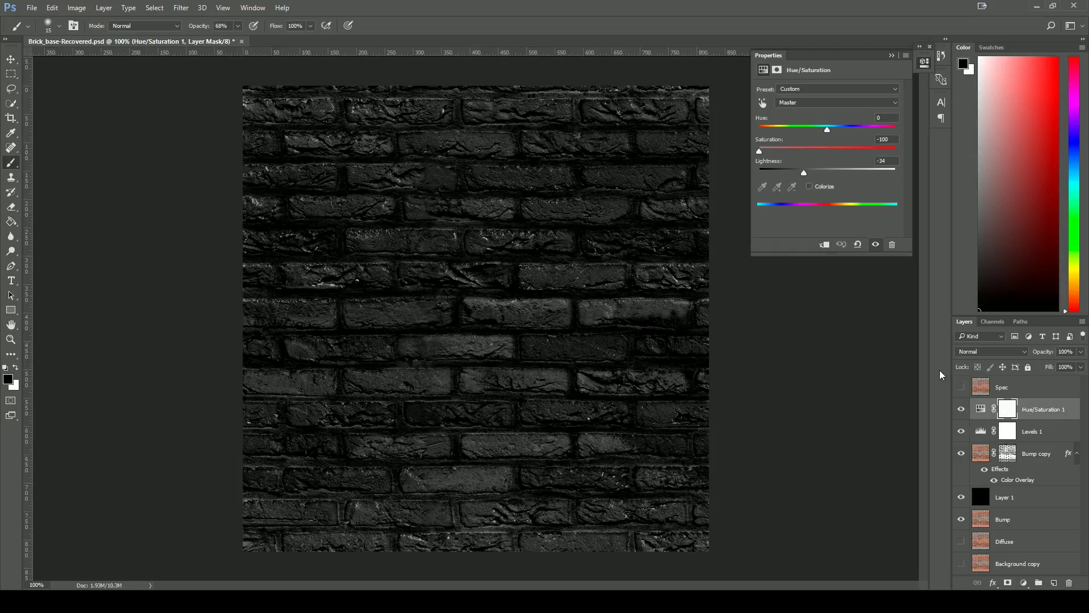
pyautogui.moveTo(803, 176); pyautogui.dragTo(788, 175)
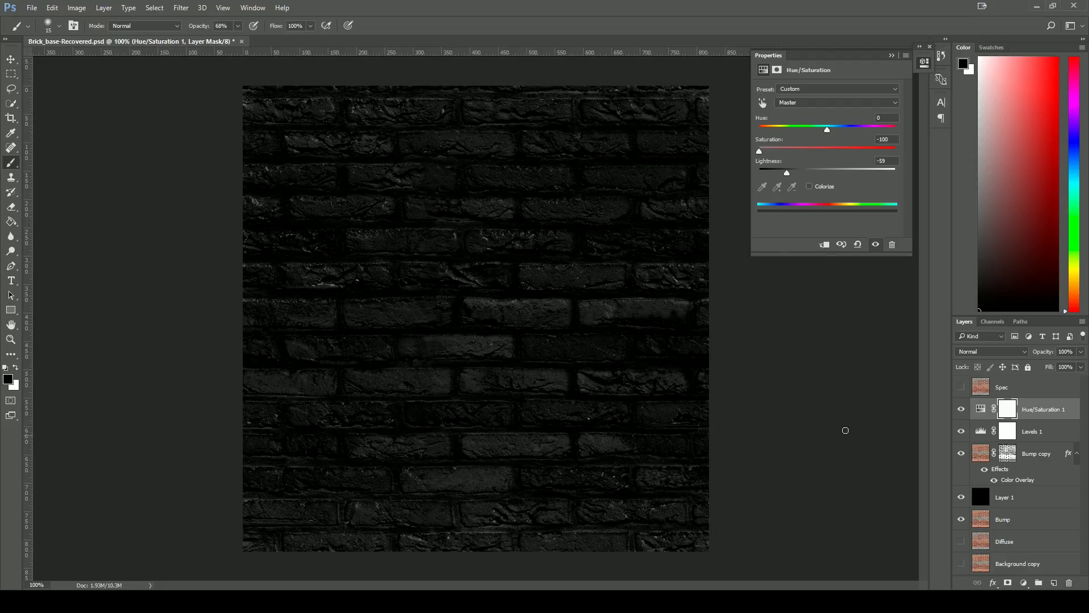
pyautogui.click(1001, 499)
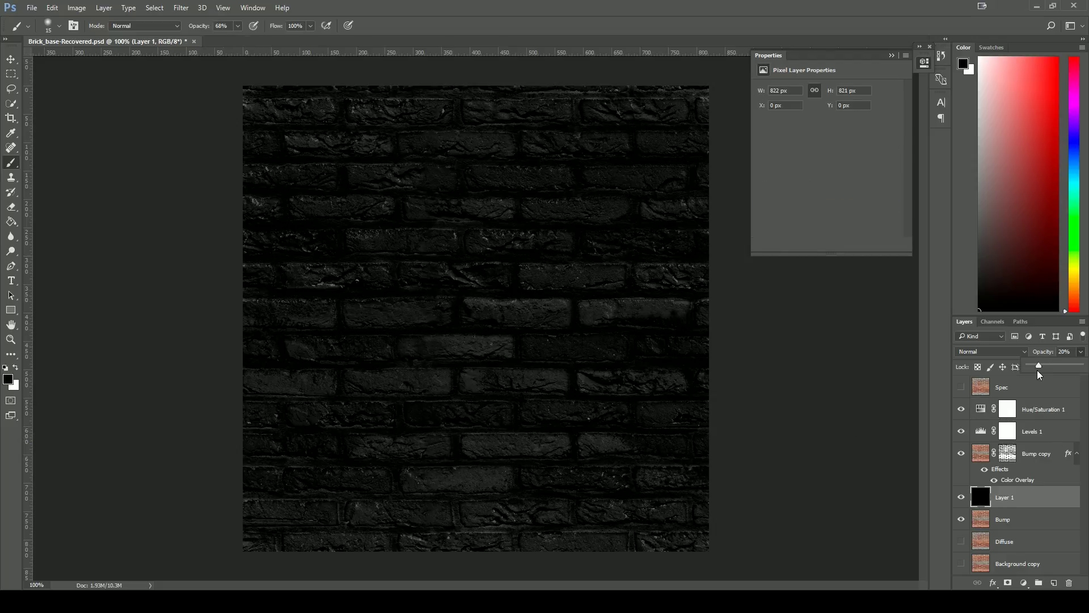
pyautogui.moveTo(1049, 365); pyautogui.dragTo(1039, 367)
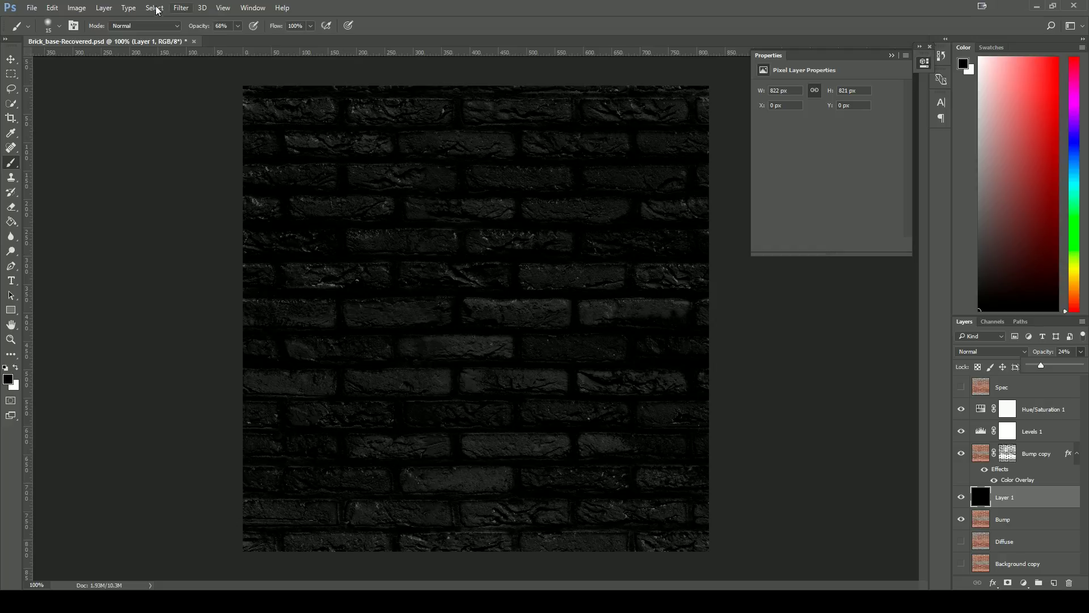
# Save the dark specular map as a PNG named Brick_spec in the wk2 folder
pyautogui.click(32, 8)
pyautogui.click(38, 134)
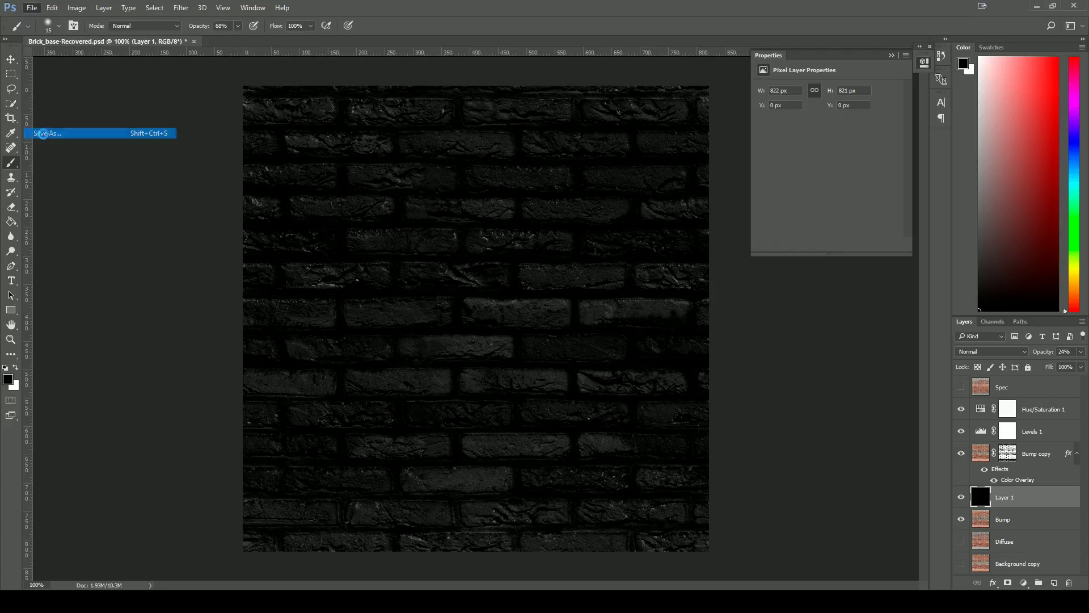
pyautogui.click(194, 263)
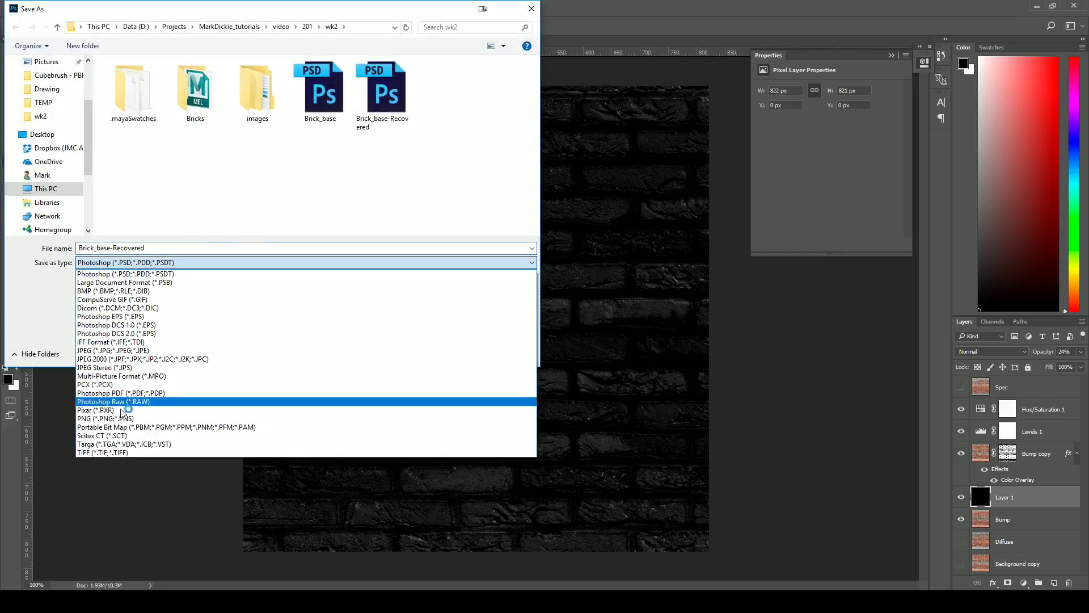
pyautogui.click(193, 418)
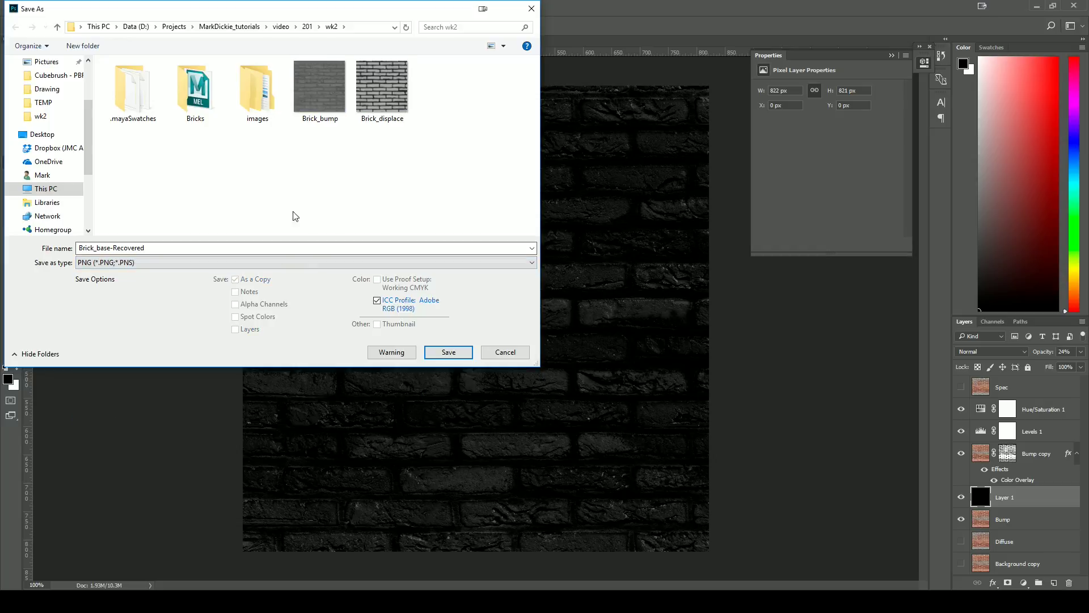
pyautogui.click(400, 97)
pyautogui.doubleClick(129, 249)
pyautogui.moveTo(131, 249); pyautogui.dragTo(98, 247)
pyautogui.write('spec')
pyautogui.click(435, 355)
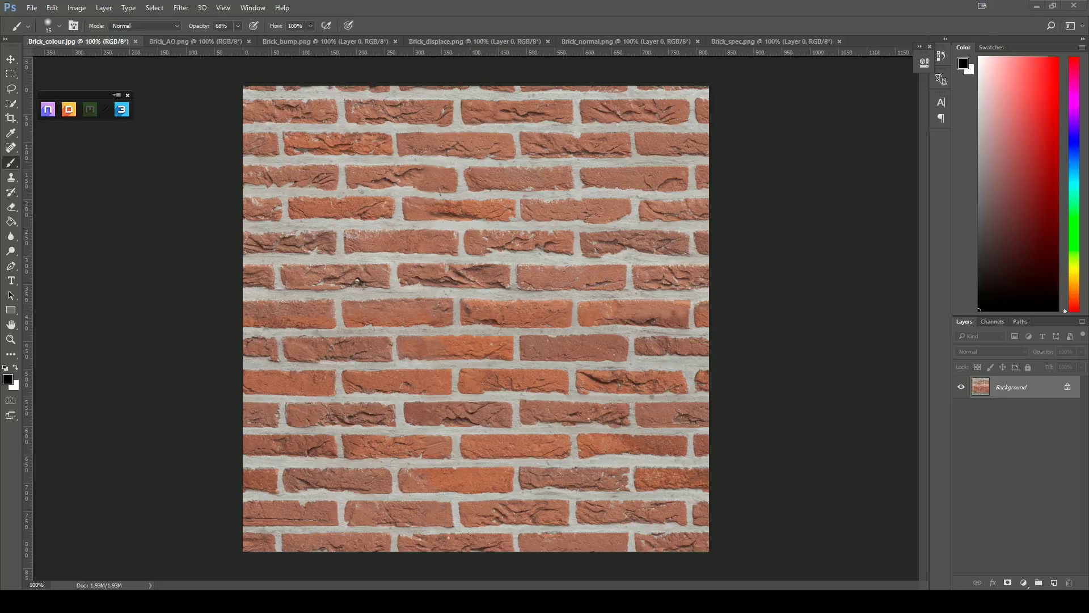
# Generate a tileable normal map from the Brick_colour image using the Photograph conversion
pyautogui.moveTo(84, 92); pyautogui.dragTo(112, 92)
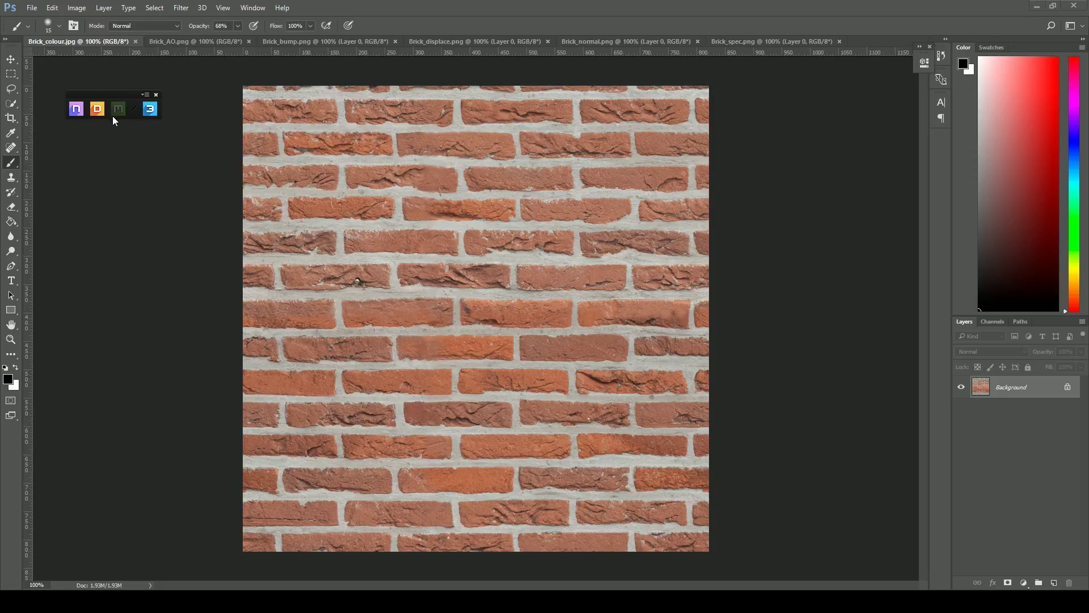
pyautogui.click(77, 109)
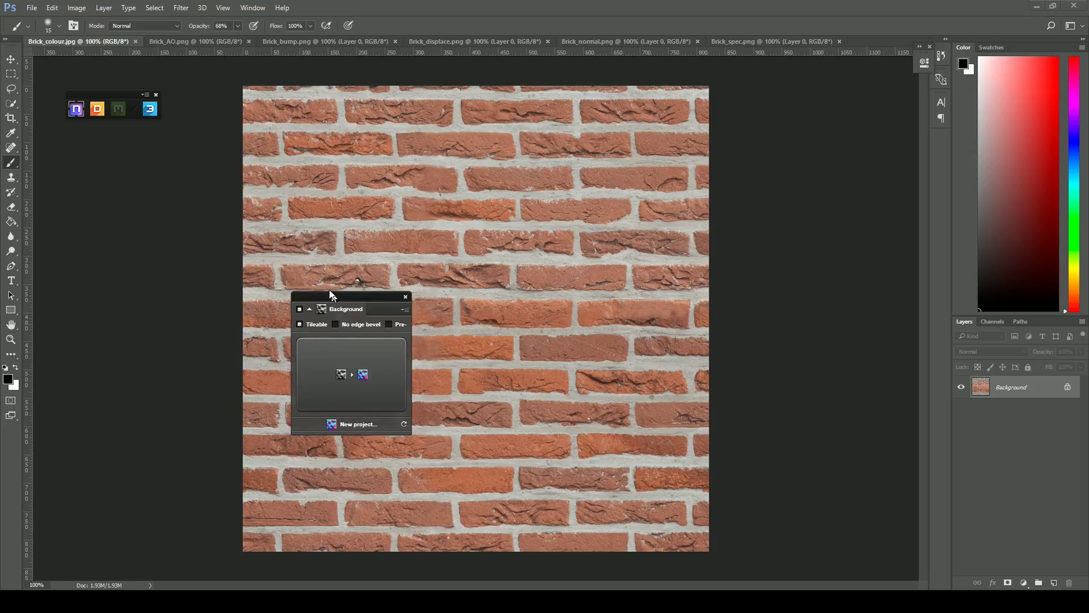
pyautogui.moveTo(334, 296); pyautogui.dragTo(103, 167)
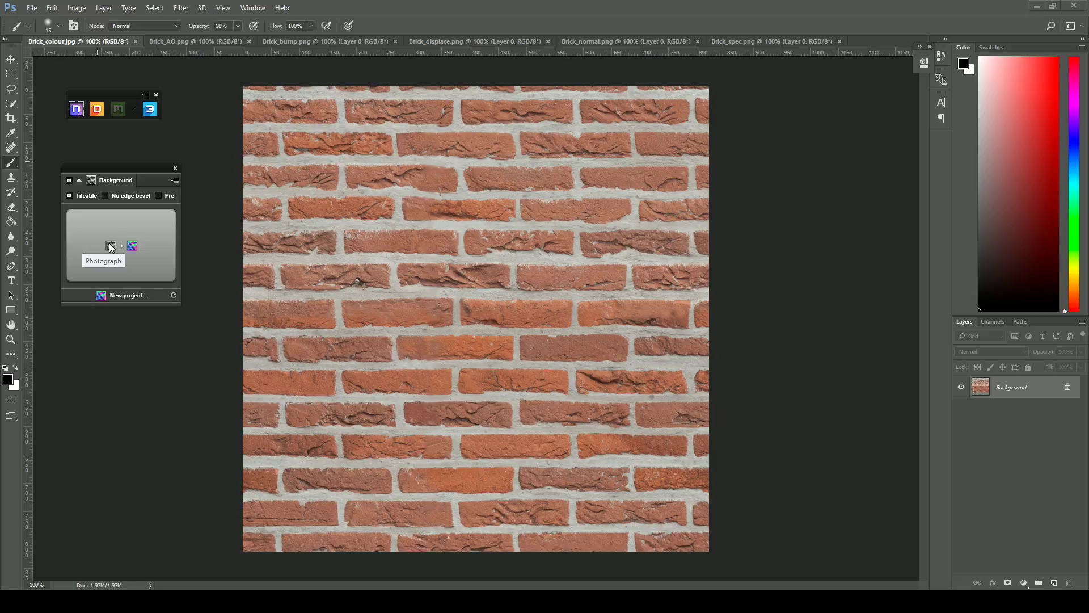
pyautogui.click(110, 245)
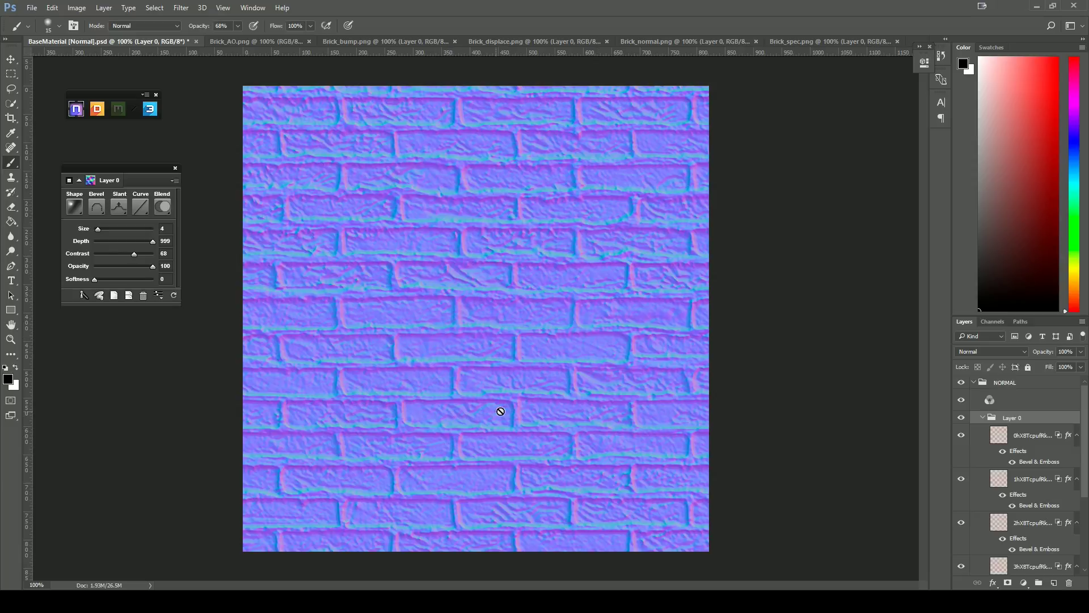
# Preview the normal map on a 3D cube and examine whether the brick relief points the right way
pyautogui.click(151, 109)
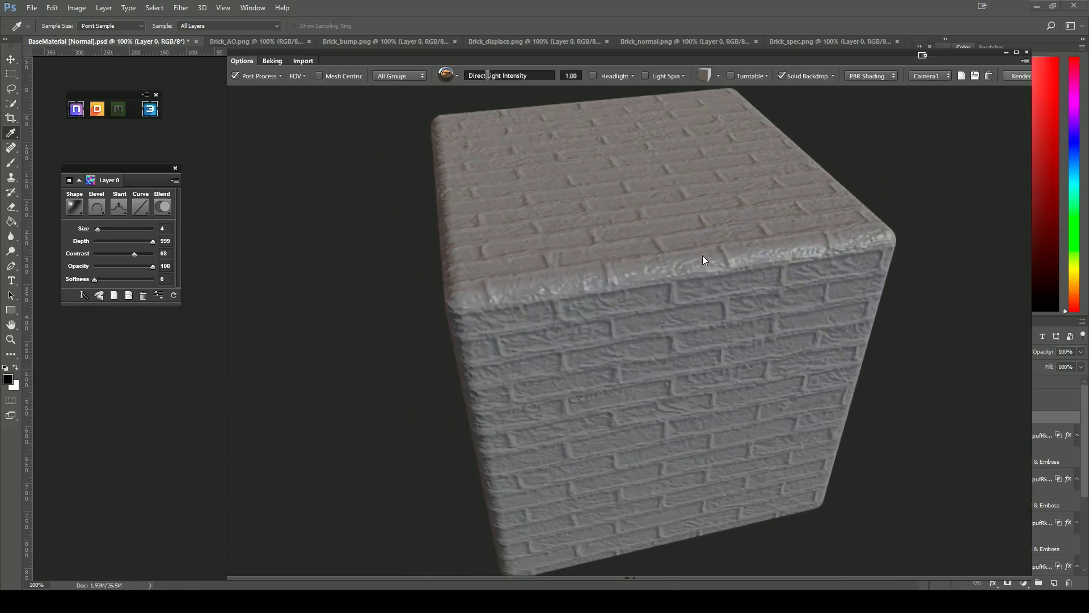
pyautogui.moveTo(702, 255); pyautogui.dragTo(632, 213)
pyautogui.moveTo(633, 213); pyautogui.dragTo(652, 273, button='right')
pyautogui.moveTo(652, 272); pyautogui.dragTo(640, 294)
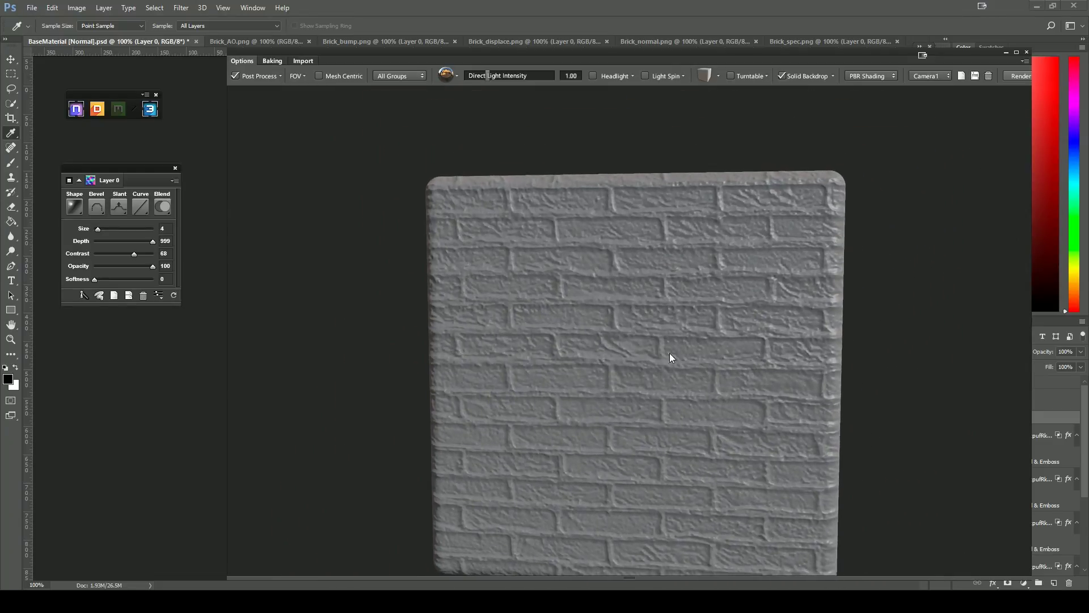
pyautogui.moveTo(669, 356); pyautogui.dragTo(652, 380)
# Move the 3D preview aside and switch the normal map's slant to Down
pyautogui.moveTo(481, 58); pyautogui.dragTo(899, 69)
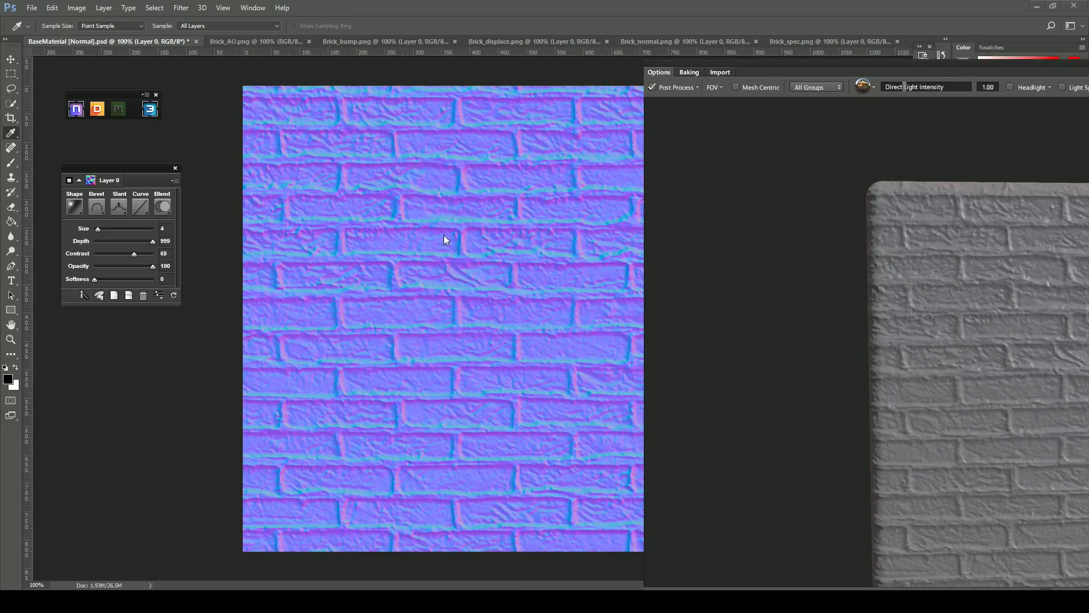
pyautogui.click(118, 204)
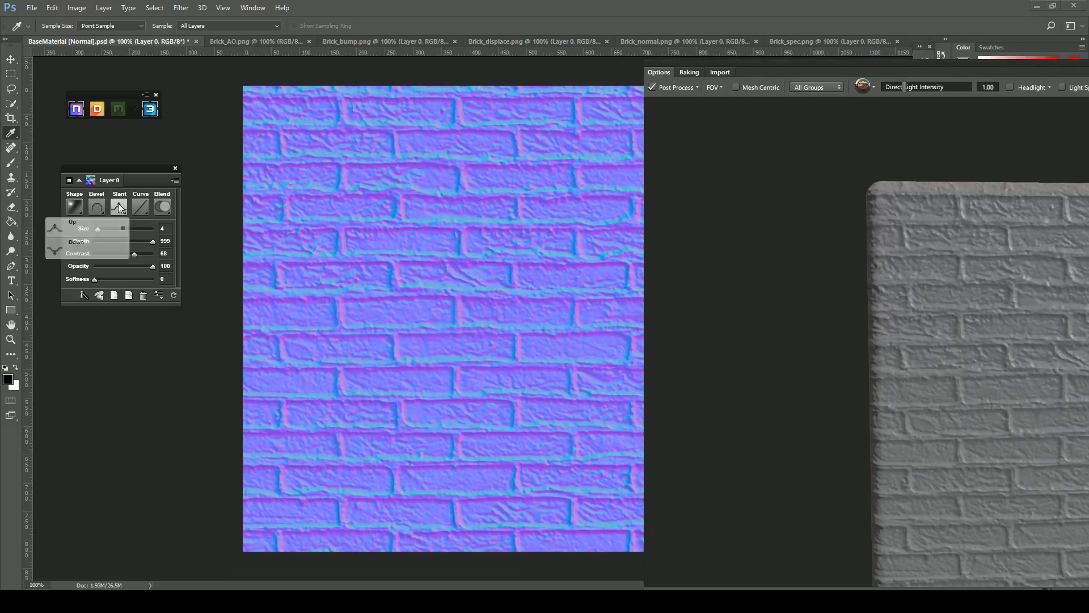
pyautogui.click(55, 249)
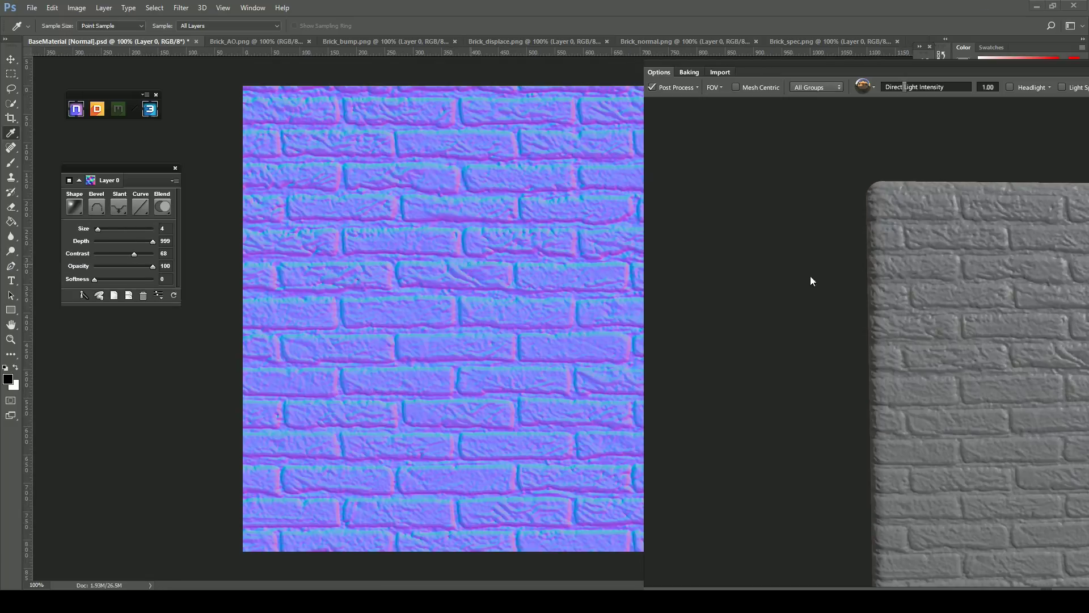
# Set the normal map's Size to 5 and check the brick relief up close in the 3D preview
pyautogui.moveTo(987, 368); pyautogui.dragTo(565, 61)
pyautogui.moveTo(688, 355); pyautogui.dragTo(750, 393)
pyautogui.scroll(5, 750, 394)
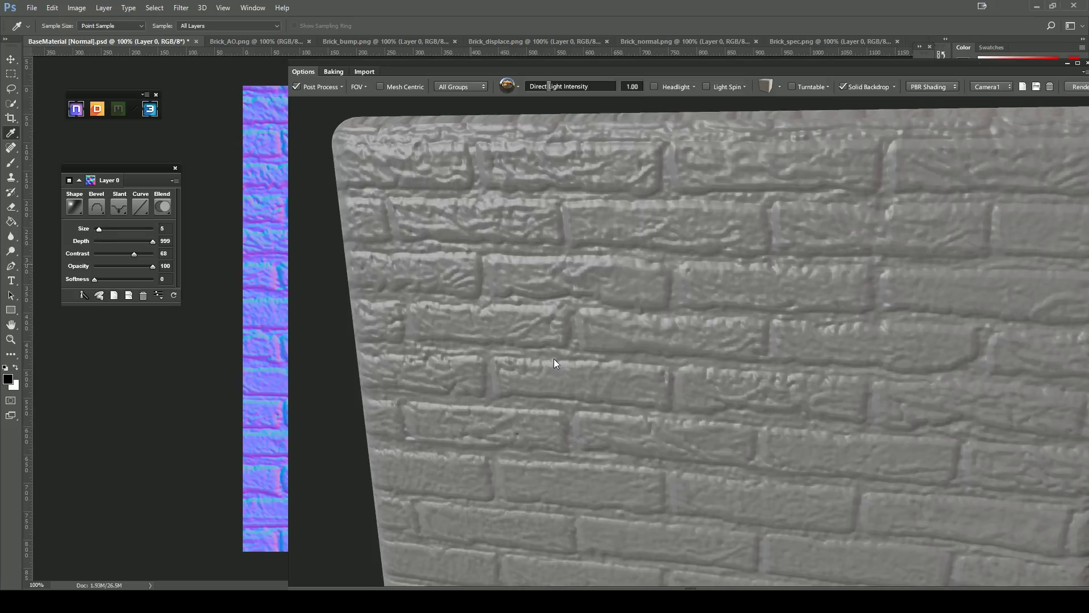
pyautogui.moveTo(841, 61); pyautogui.dragTo(692, 155)
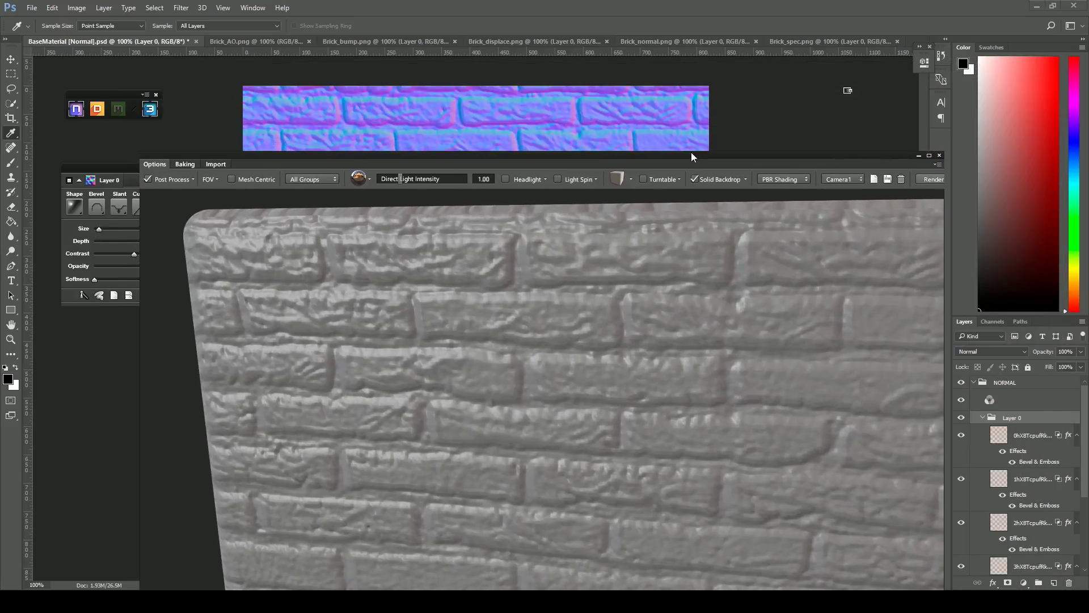
pyautogui.click(939, 156)
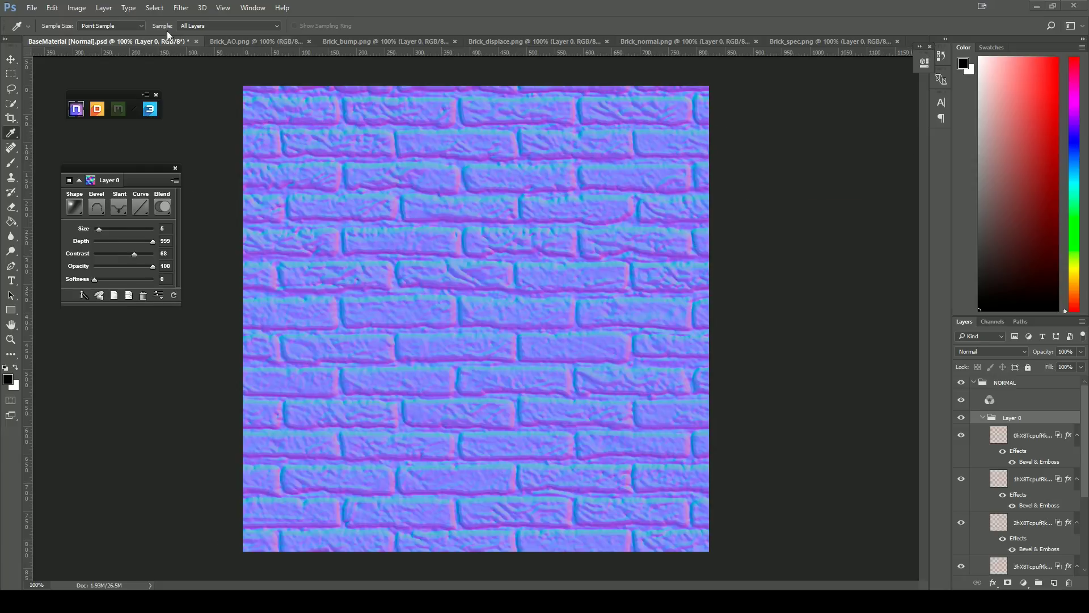
# Prepare a PNG save of the normal map as Brick_normal in the wk2 folder, and cancel it
pyautogui.click(32, 8)
pyautogui.click(50, 133)
pyautogui.click(215, 264)
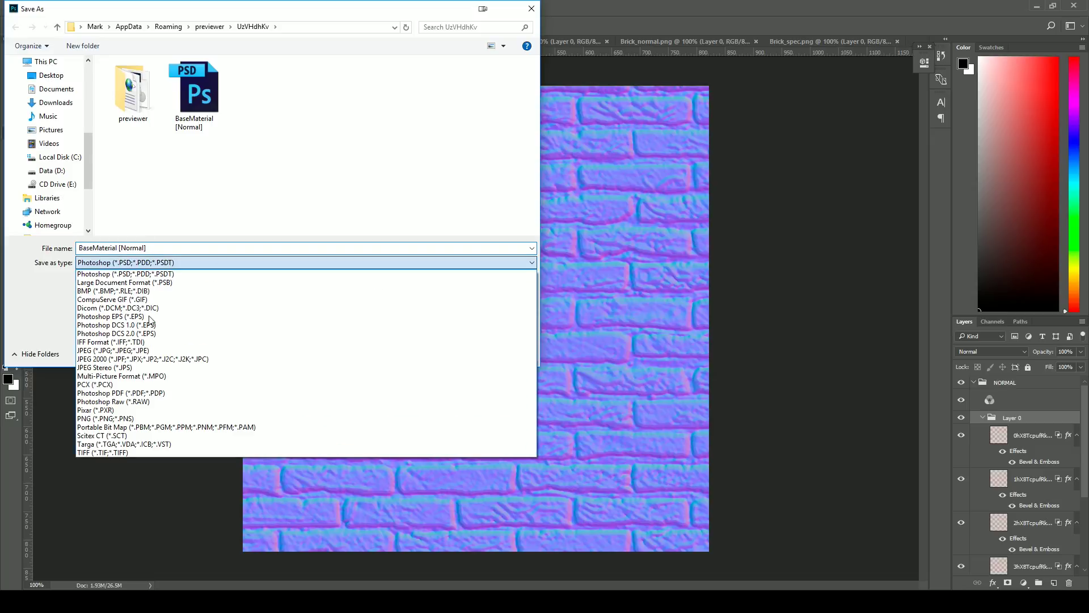
pyautogui.click(109, 416)
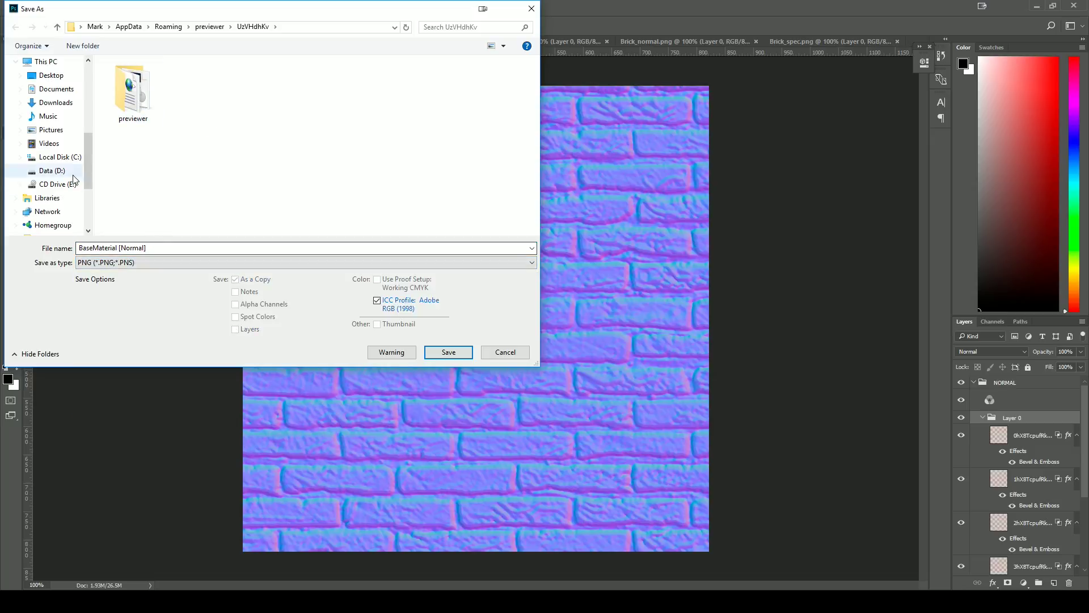
pyautogui.moveTo(88, 148); pyautogui.dragTo(85, 66)
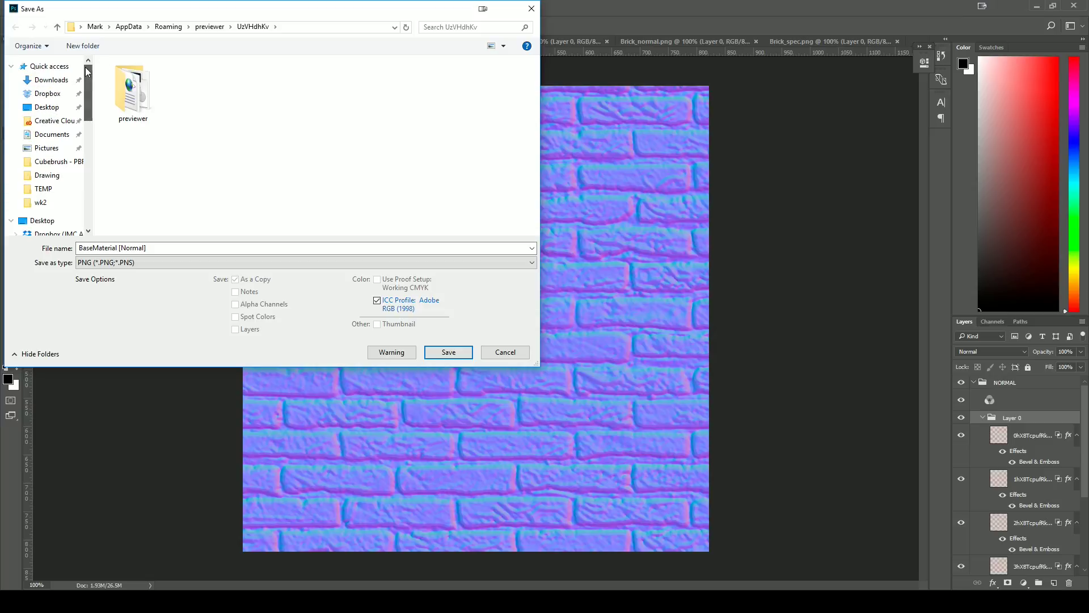
pyautogui.click(26, 203)
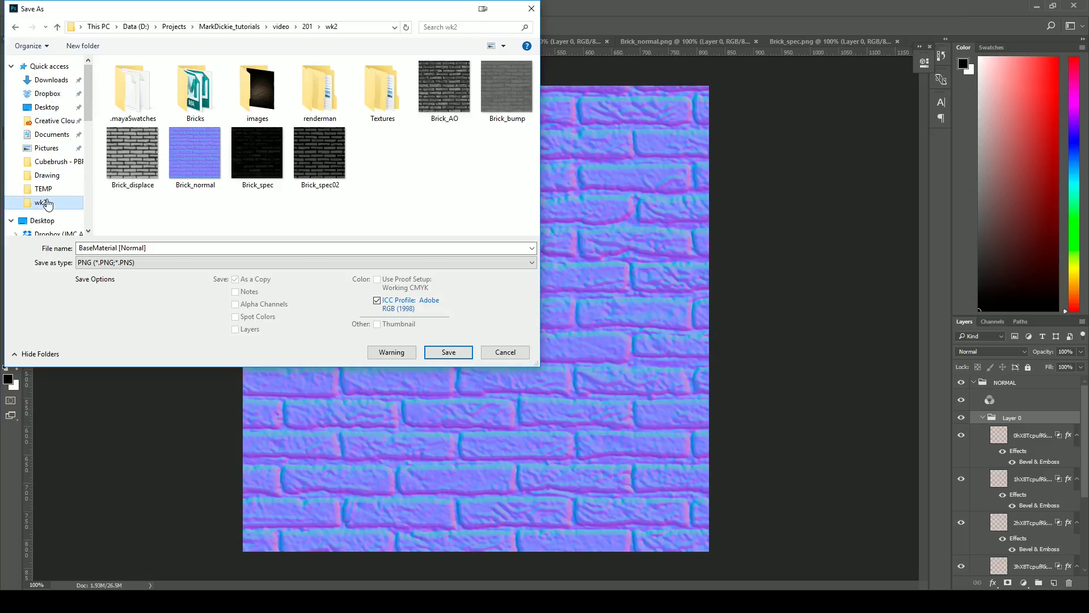
pyautogui.click(202, 163)
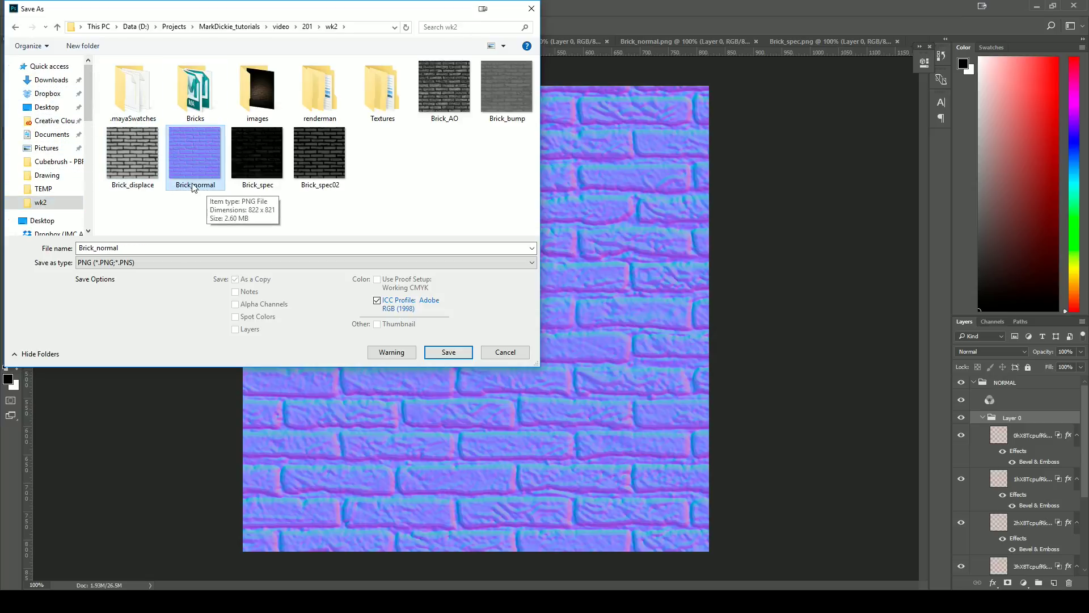
pyautogui.click(506, 352)
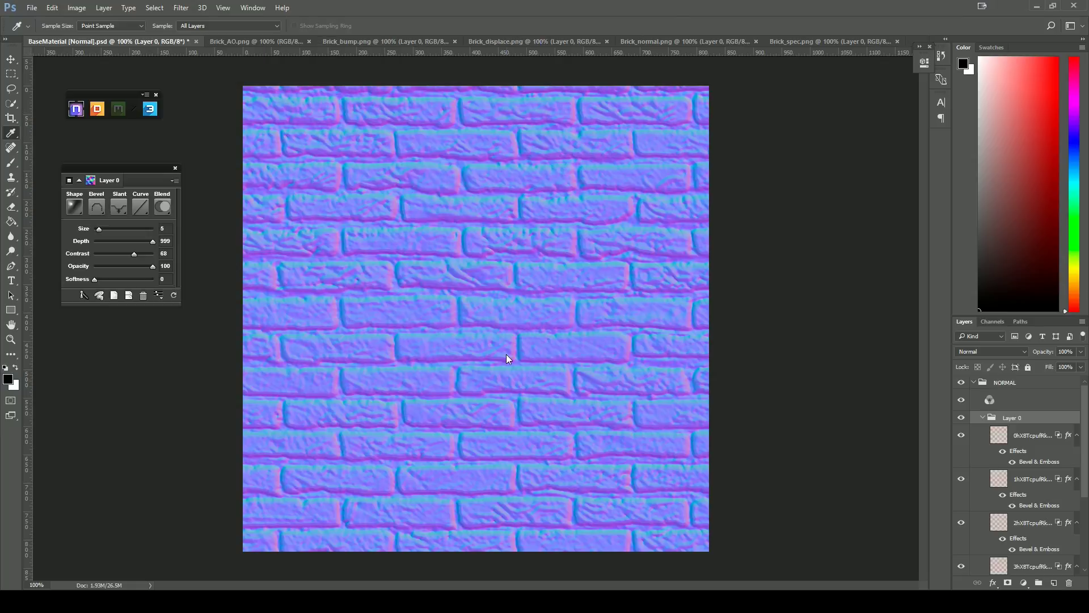
# Flatten the normal map document into a single background layer
pyautogui.moveTo(1085, 395); pyautogui.dragTo(682, 259)
pyautogui.moveTo(1086, 425); pyautogui.dragTo(1079, 399)
pyautogui.click(103, 7)
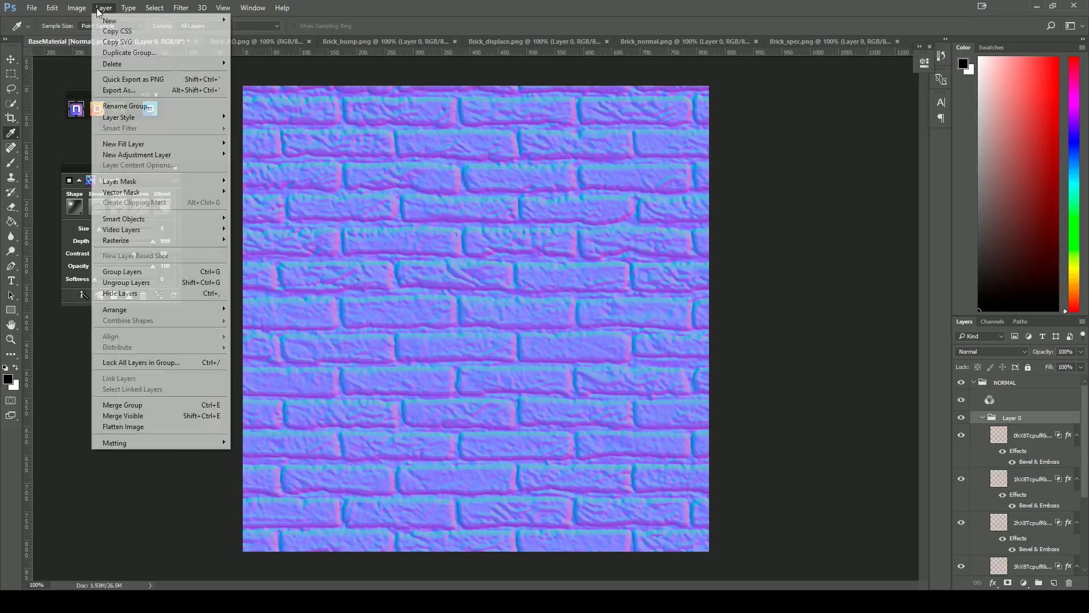
pyautogui.click(133, 426)
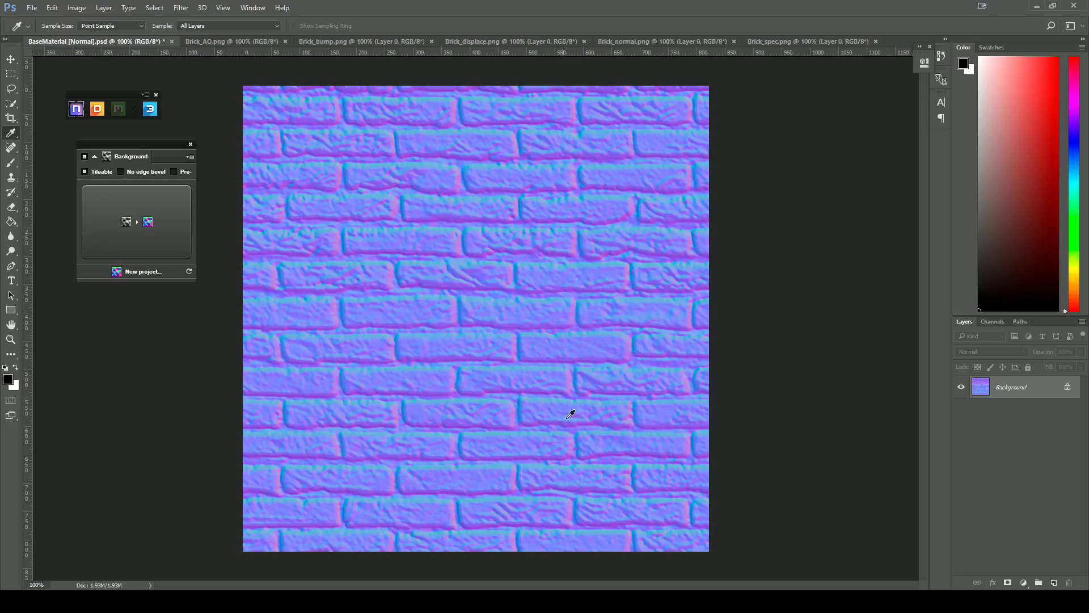
# Generate a tileable AO map from the active normal map document with the Map Converter
pyautogui.click(190, 156)
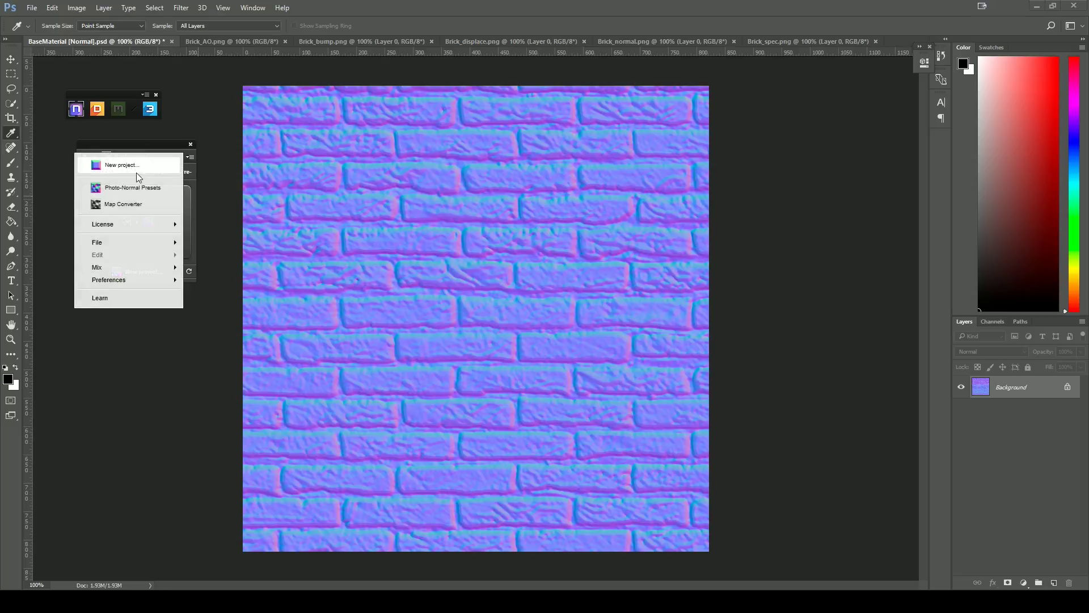
pyautogui.click(124, 206)
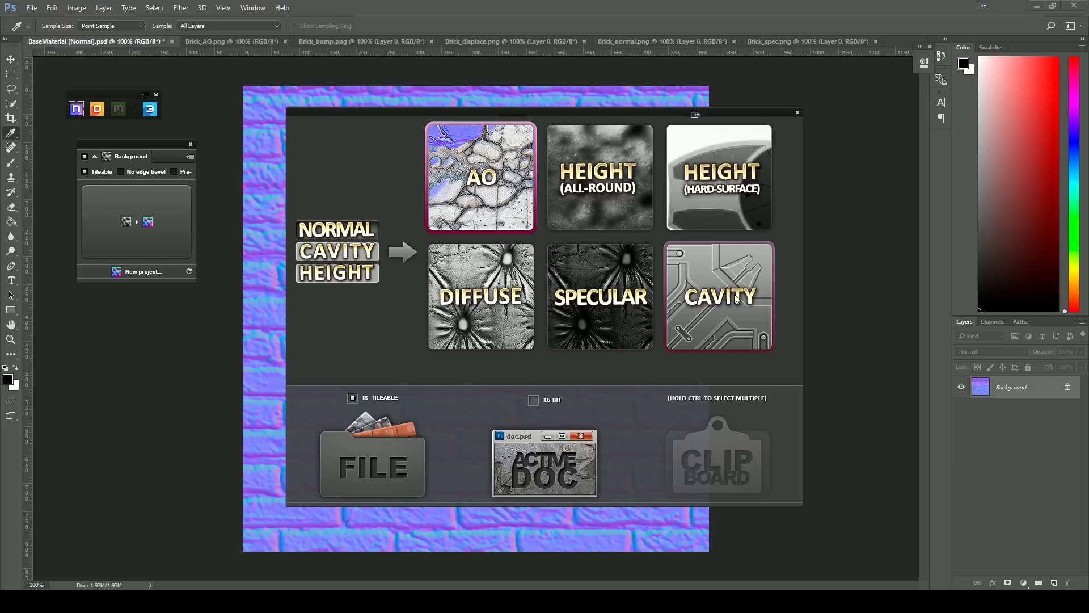
pyautogui.click(611, 275)
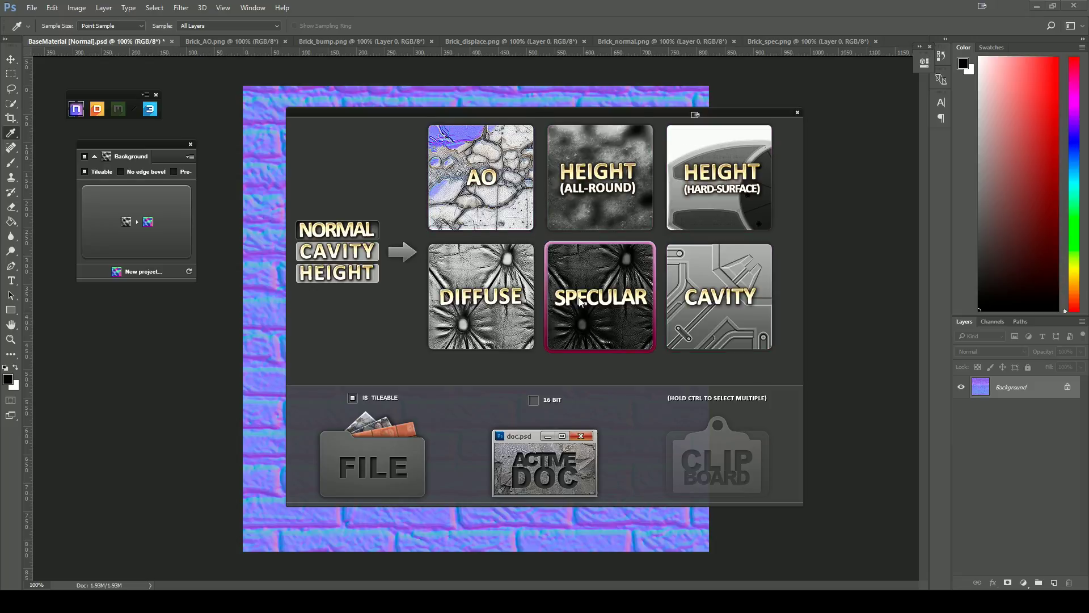
pyautogui.click(488, 179)
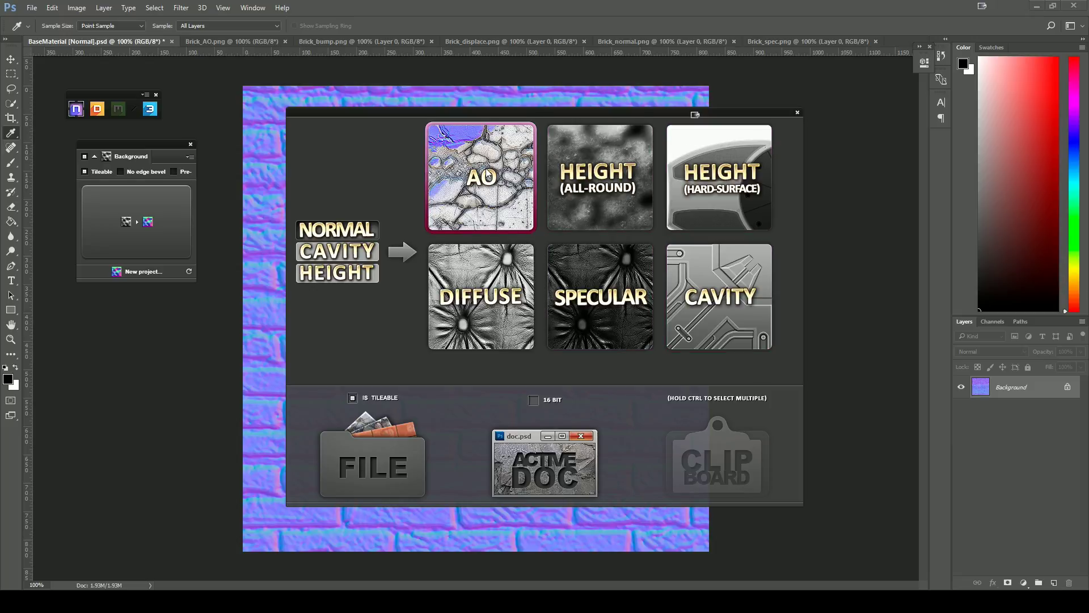
pyautogui.click(544, 456)
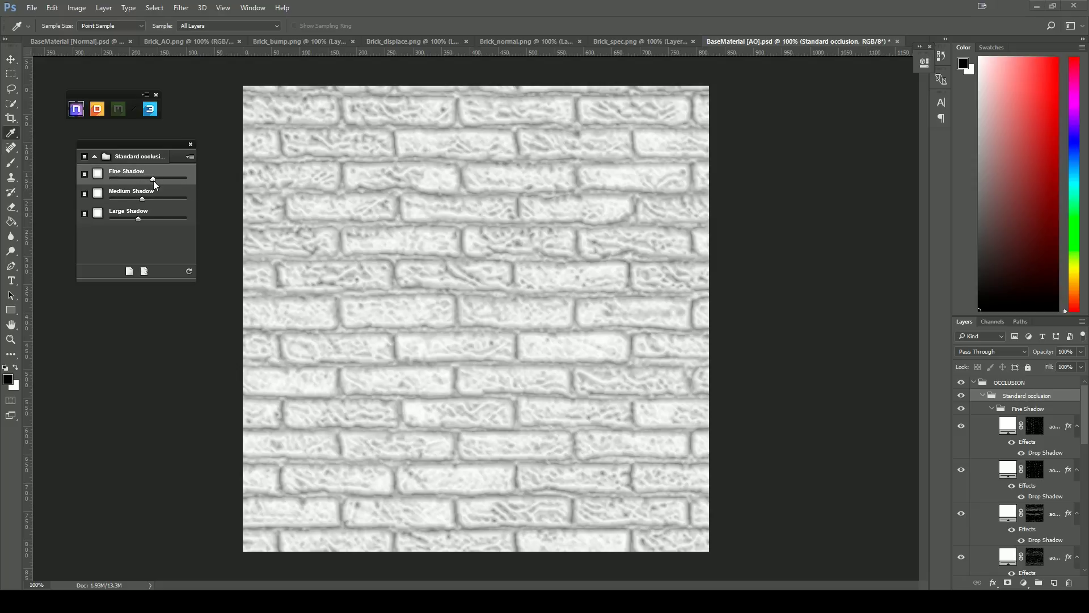
# Strengthen the Fine, Medium and Large Shadow amounts of the AO map's standard occlusion
pyautogui.click(159, 198)
pyautogui.click(150, 218)
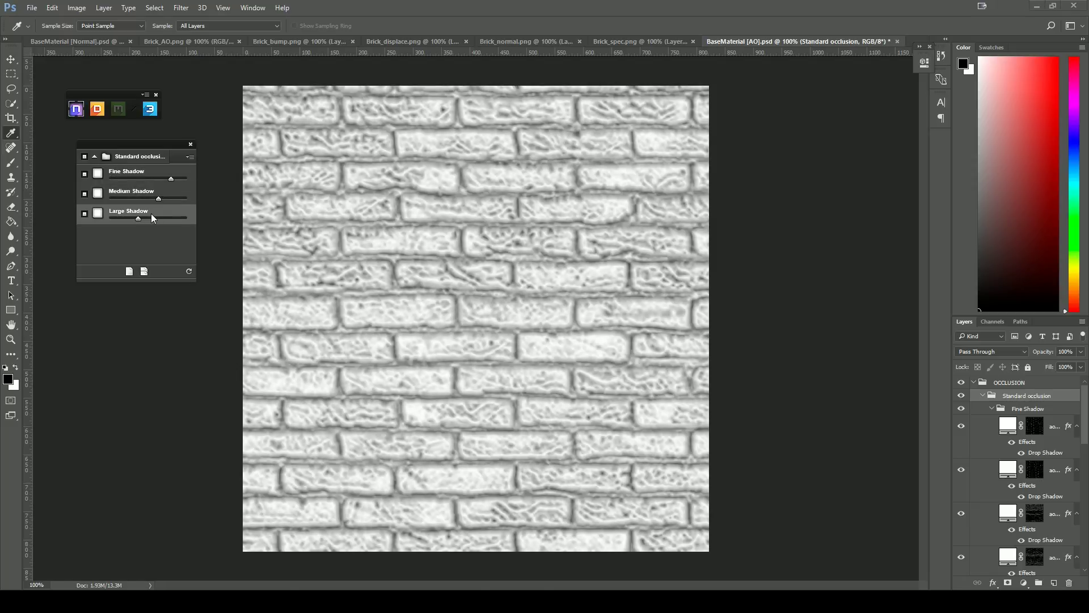
pyautogui.moveTo(149, 217); pyautogui.dragTo(159, 219)
pyautogui.click(168, 198)
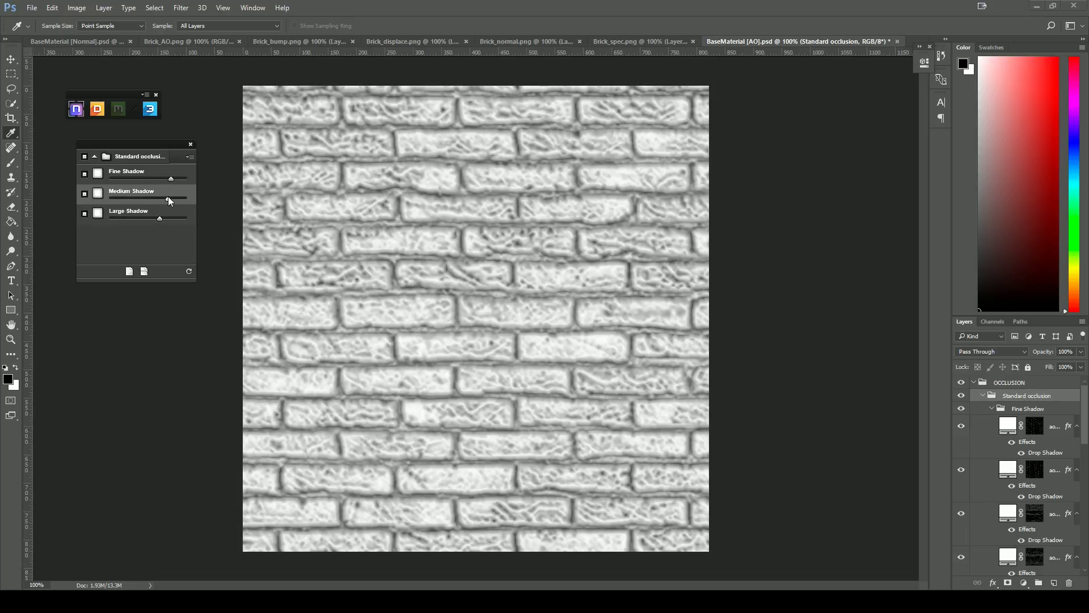
pyautogui.click(176, 179)
# Flatten the AO map into a single background layer and close the floating map-generation toolbar
pyautogui.click(105, 8)
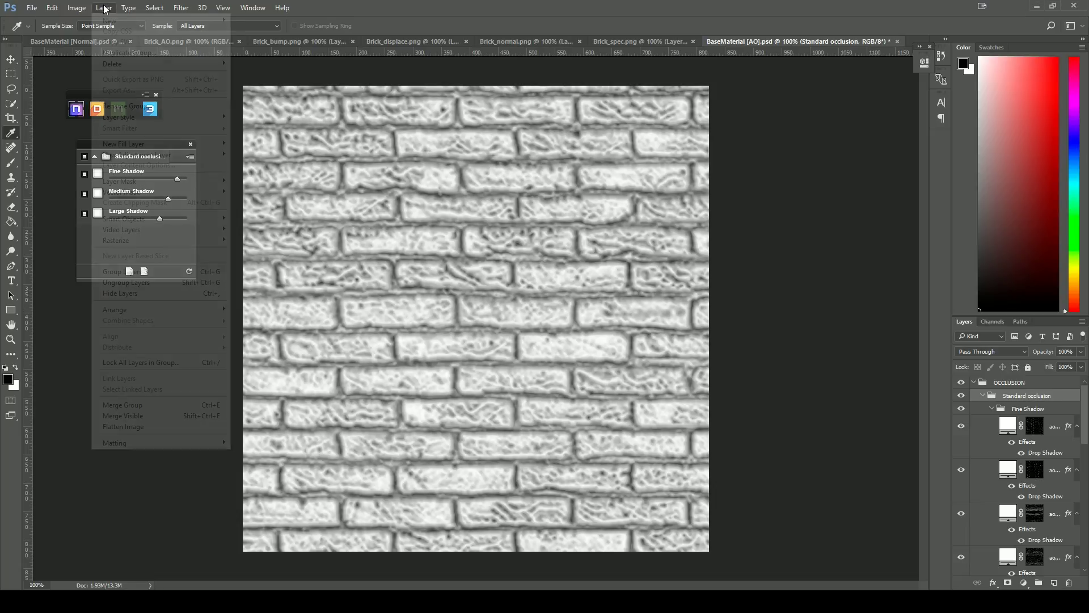
pyautogui.click(135, 426)
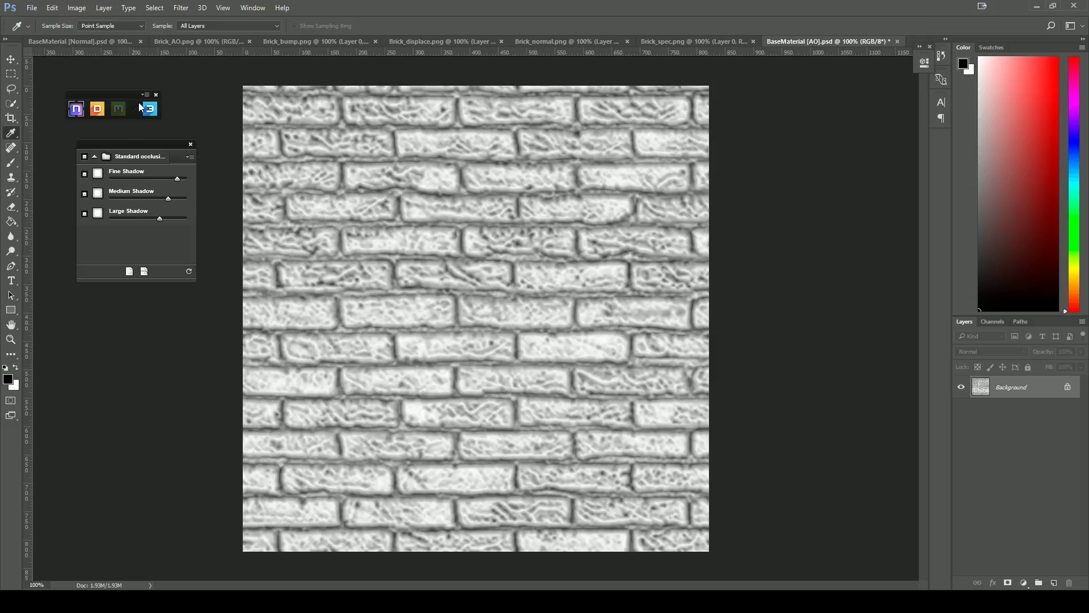
pyautogui.click(156, 95)
# Increase the AO map's contrast strongly with Levels, making the mortar lines near black and the brick faces brighter
pyautogui.click(104, 8)
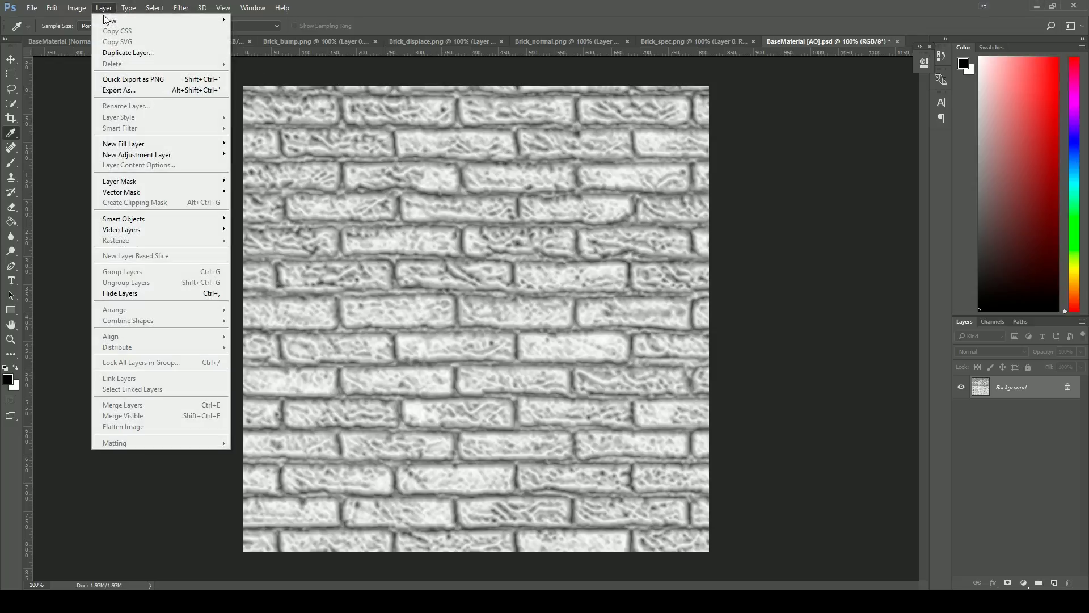
pyautogui.moveTo(107, 22)
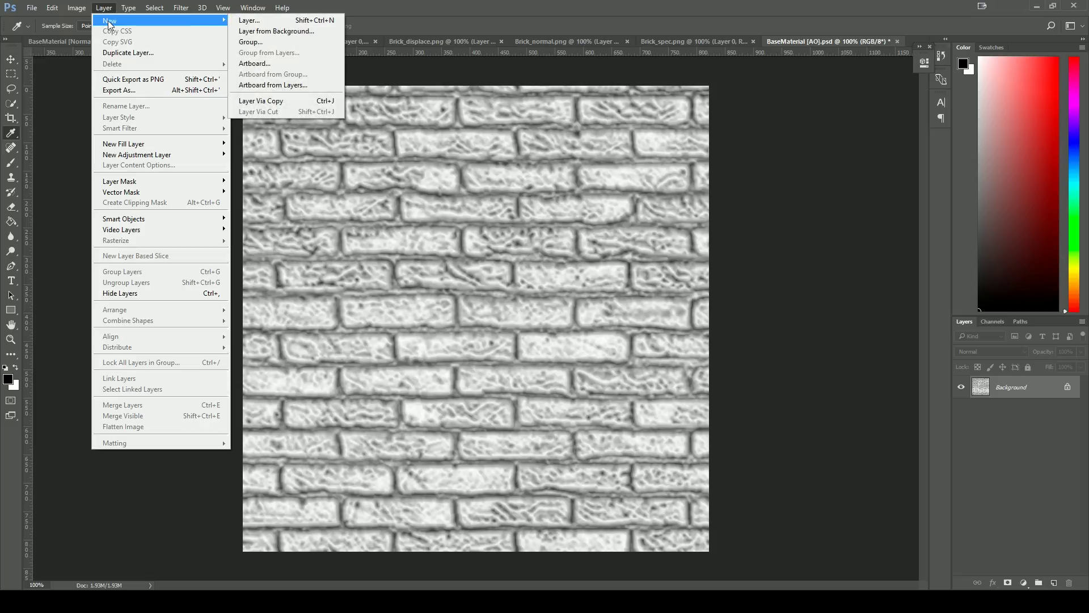
pyautogui.moveTo(77, 7)
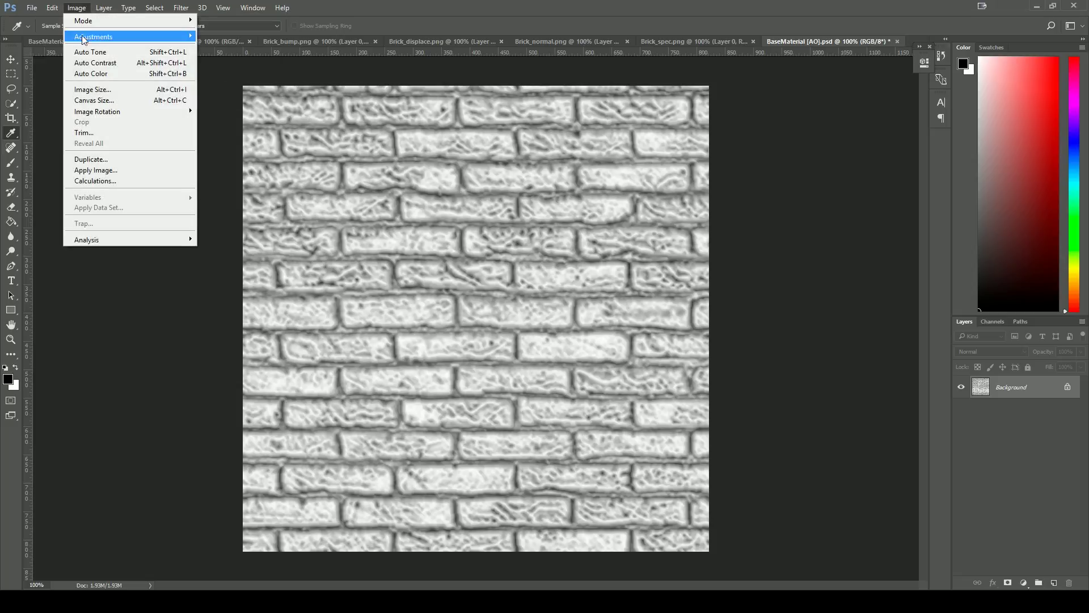
pyautogui.moveTo(177, 36)
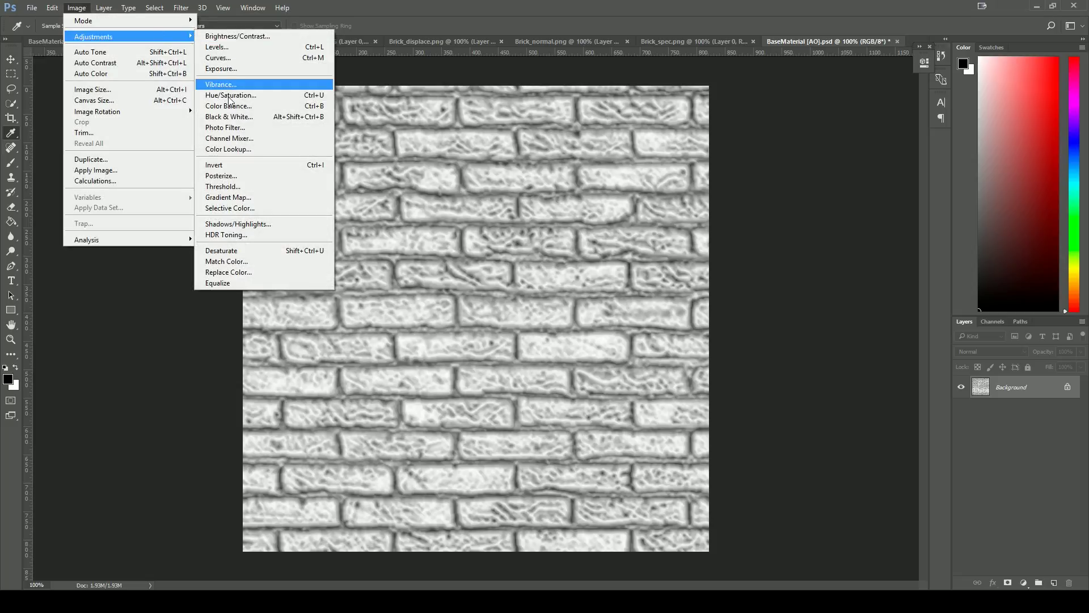
pyautogui.click(218, 47)
pyautogui.moveTo(734, 235); pyautogui.dragTo(791, 235)
pyautogui.moveTo(877, 234); pyautogui.dragTo(842, 235)
pyautogui.click(925, 127)
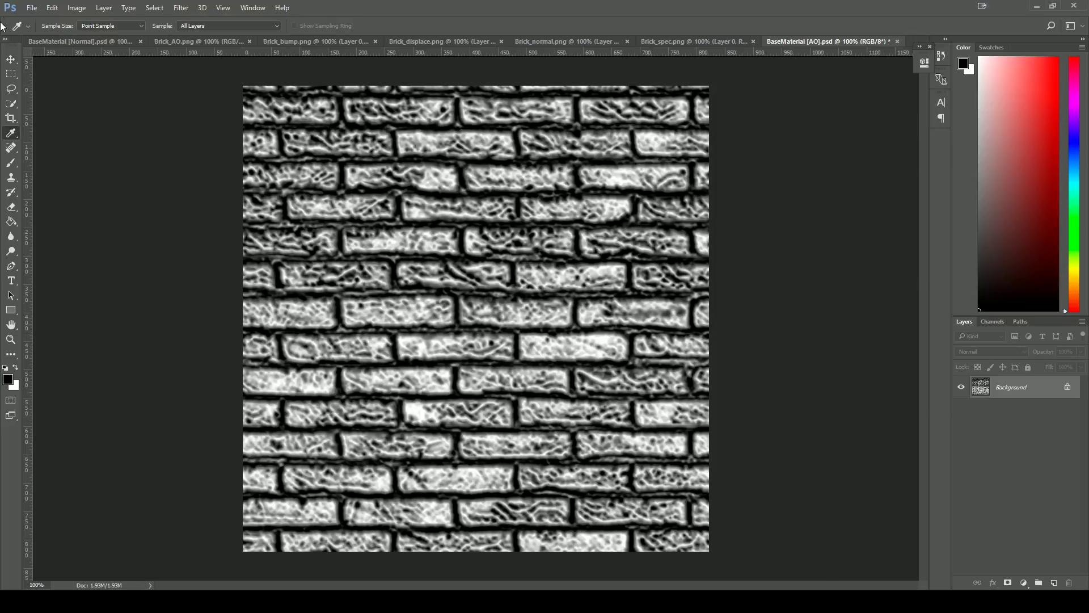
# Save the AO map as a PNG in the wk2 folder under the existing name Brick_AO
pyautogui.click(35, 7)
pyautogui.click(51, 135)
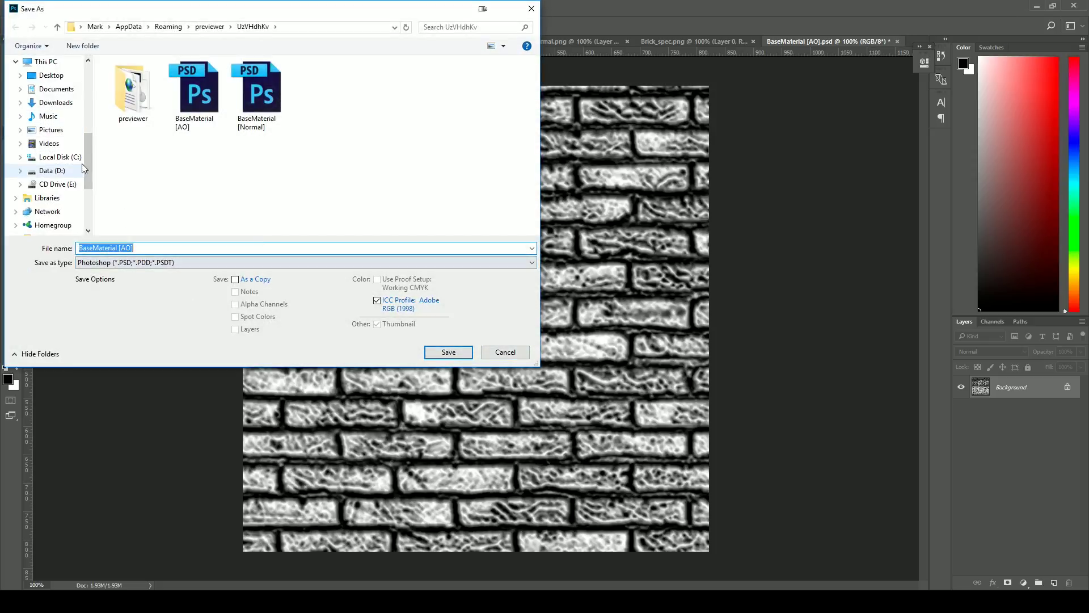
pyautogui.scroll(5, 84, 164)
pyautogui.click(40, 203)
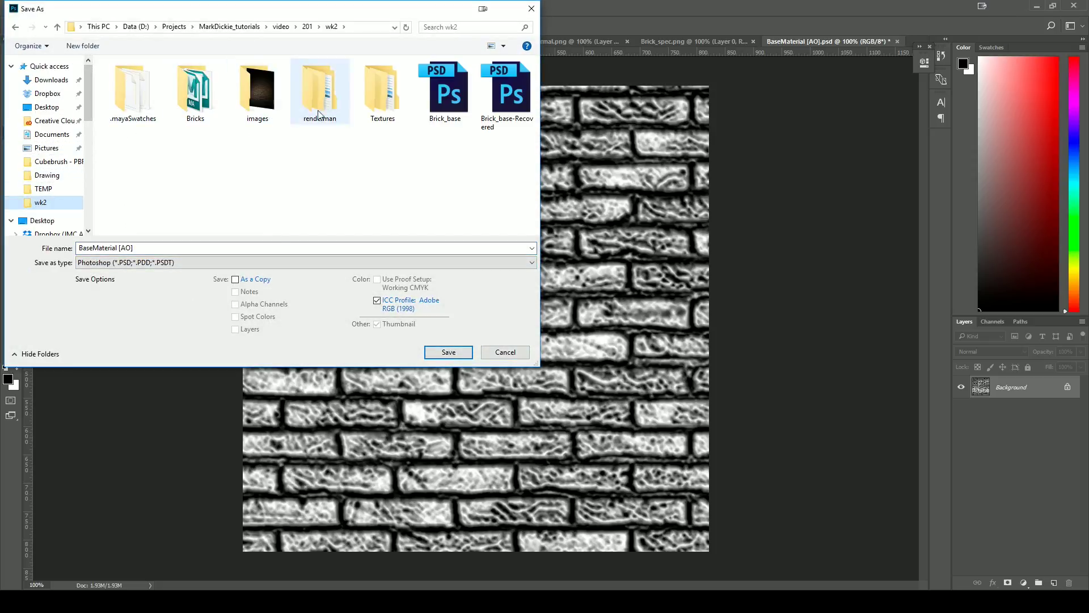
pyautogui.click(250, 262)
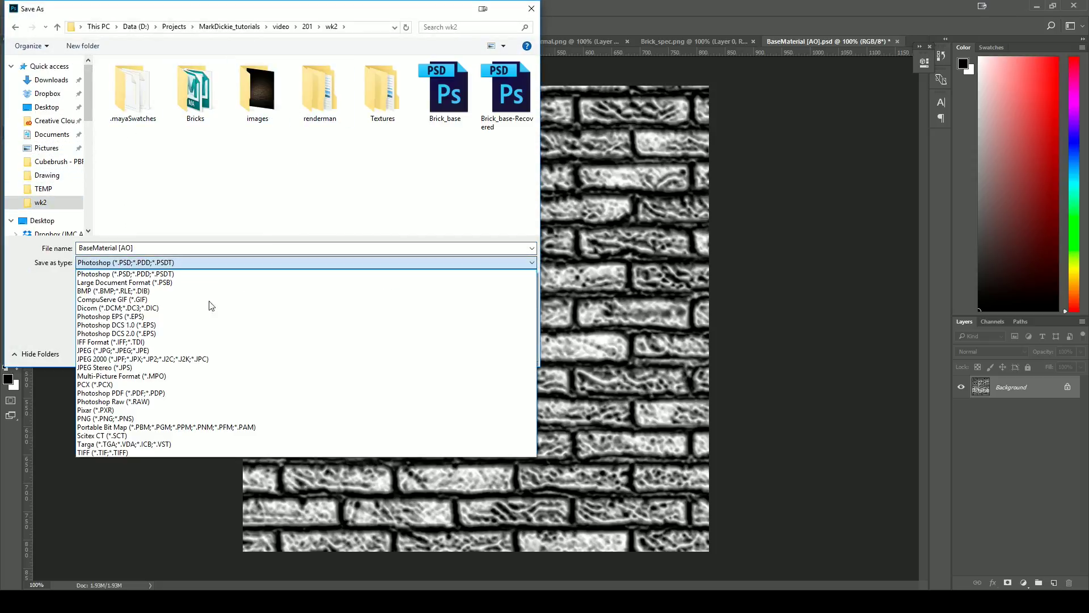
pyautogui.click(106, 418)
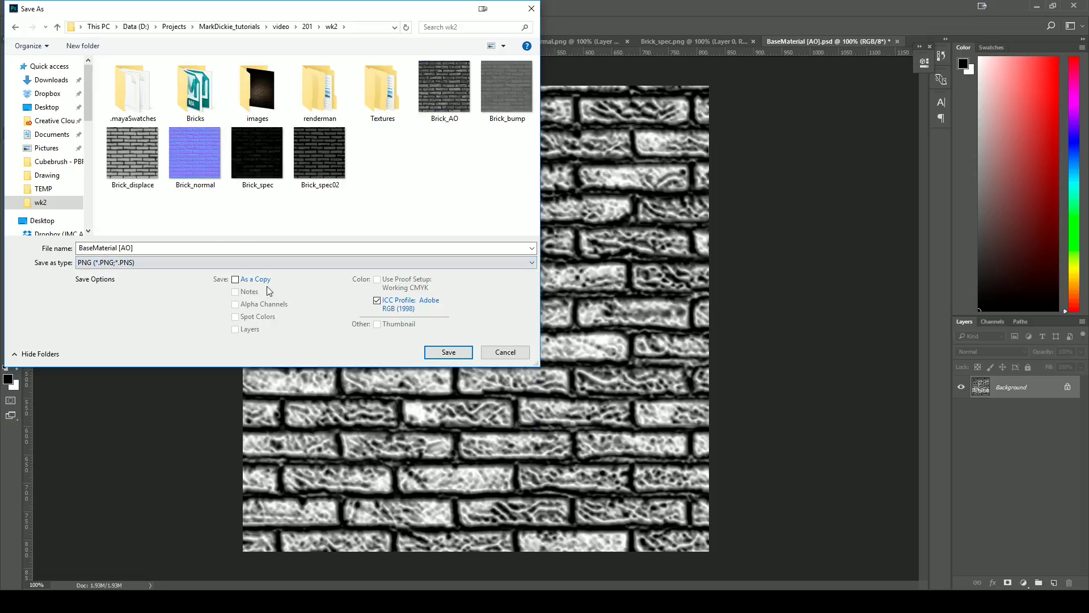
pyautogui.click(448, 91)
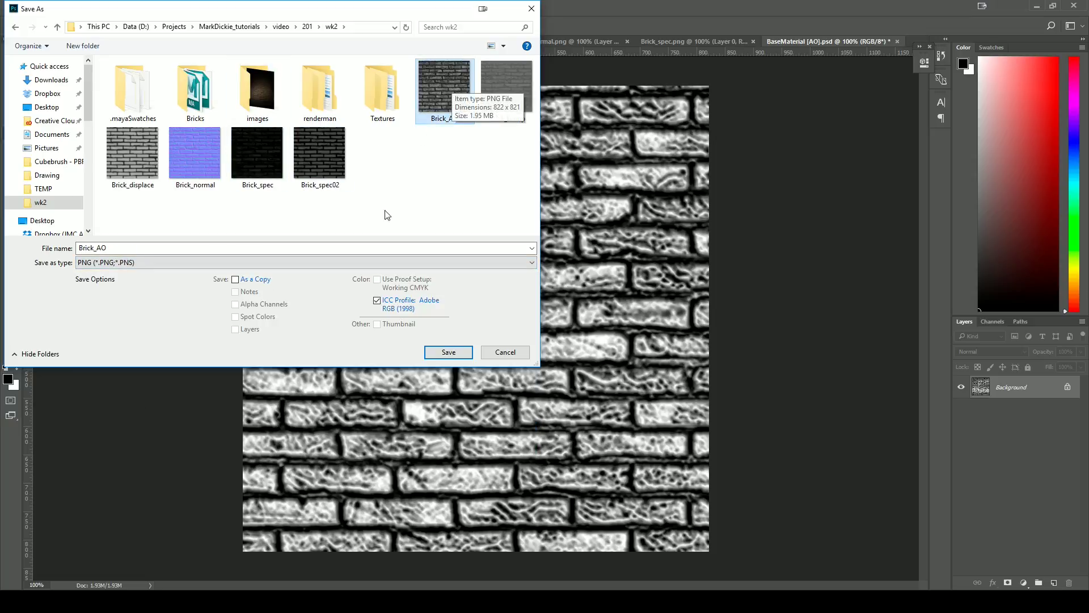